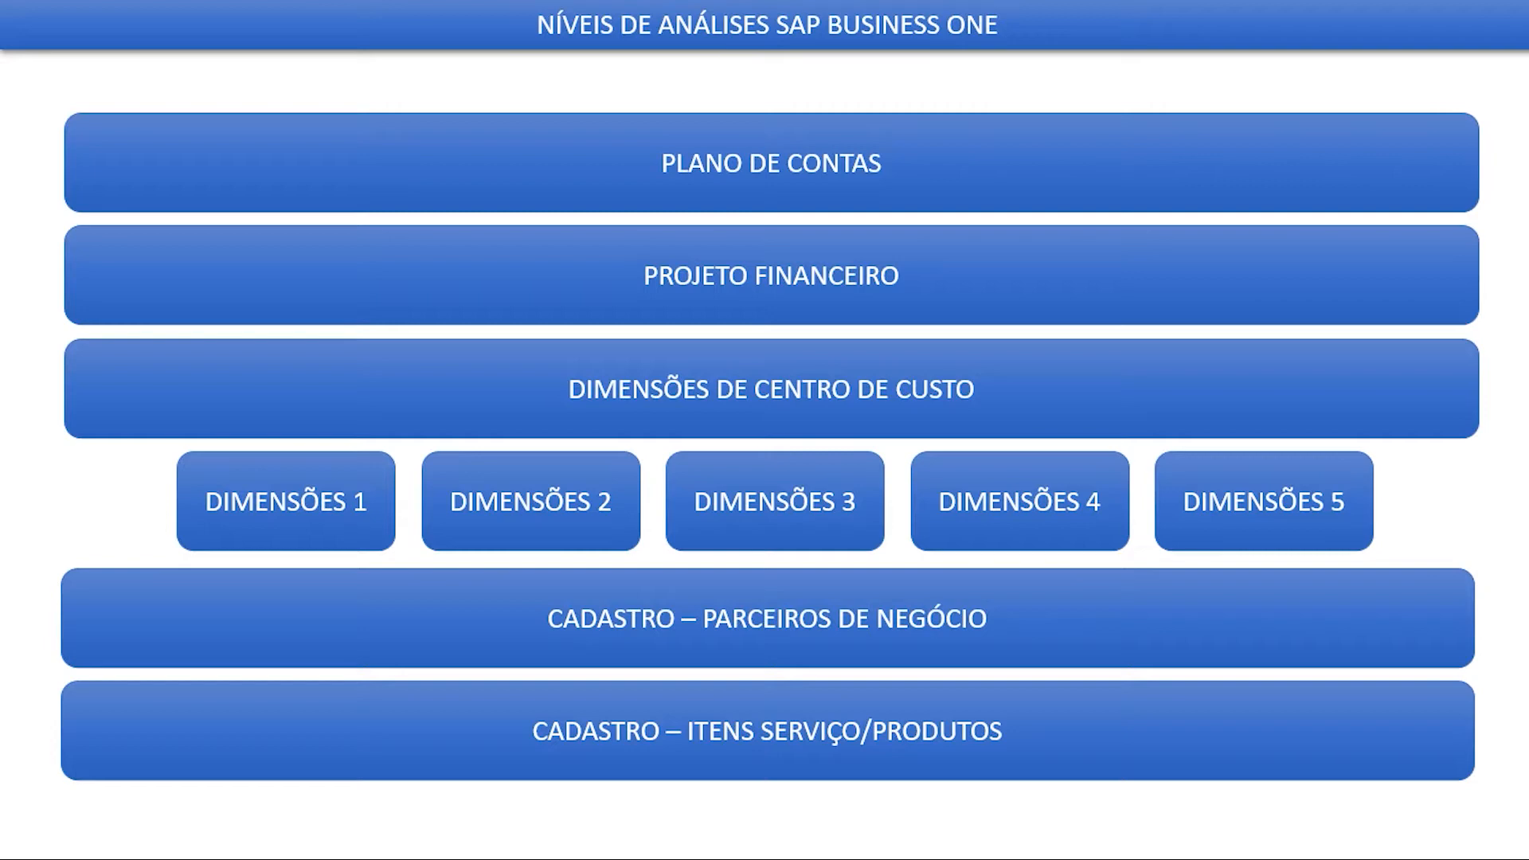
Switch to SAP Business One and open the chart of accounts (Plano de contas) from the Finanças module
{"action": "key", "text": "alt+Tab"}
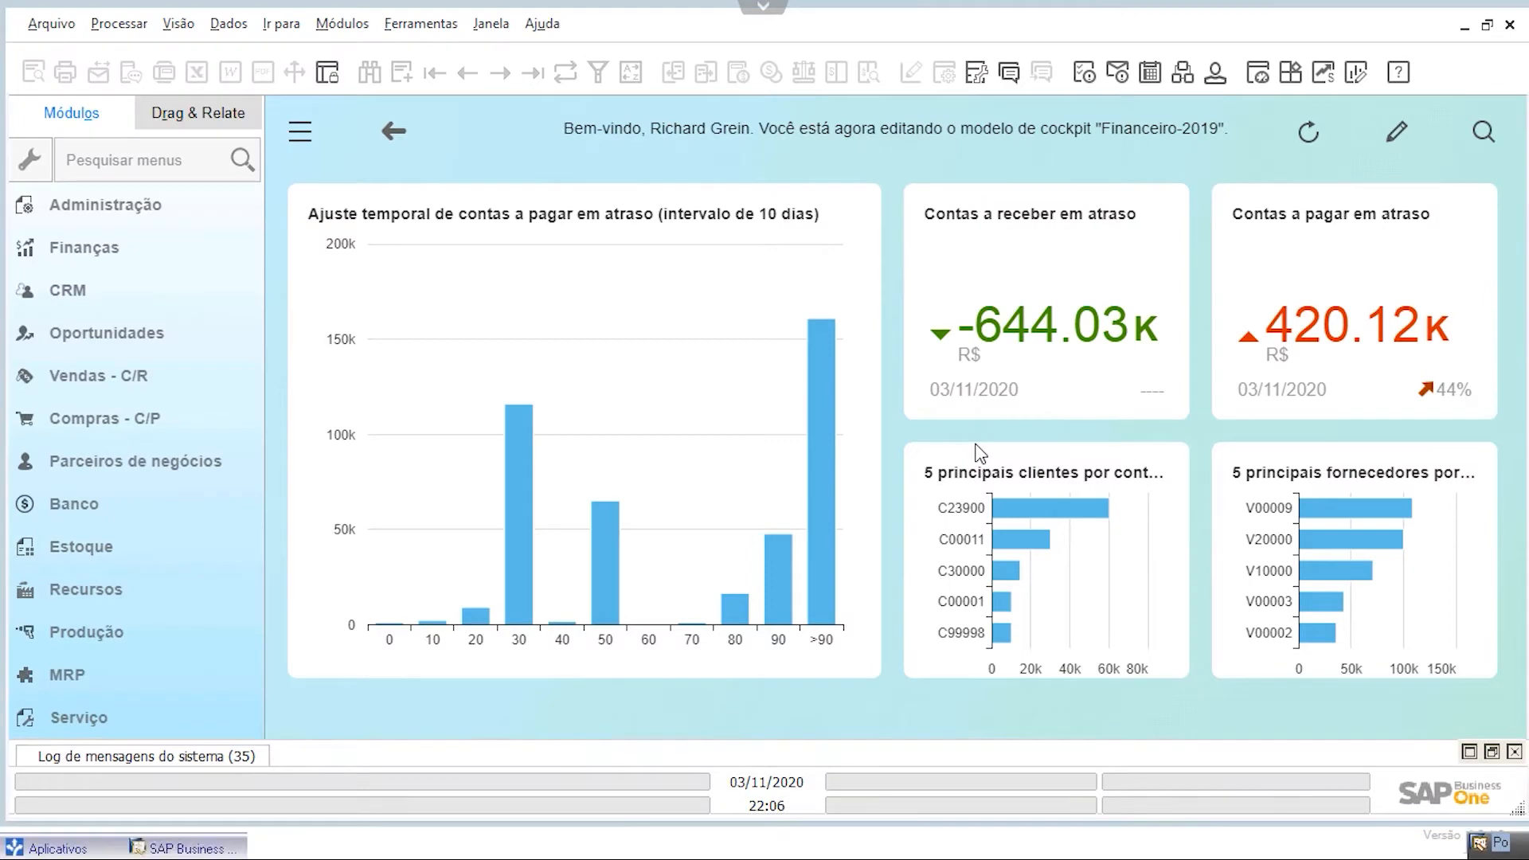
{"action": "left_click", "coordinate": [330, 24]}
{"action": "left_click", "coordinate": [384, 82]}
{"action": "left_click", "coordinate": [631, 82]}
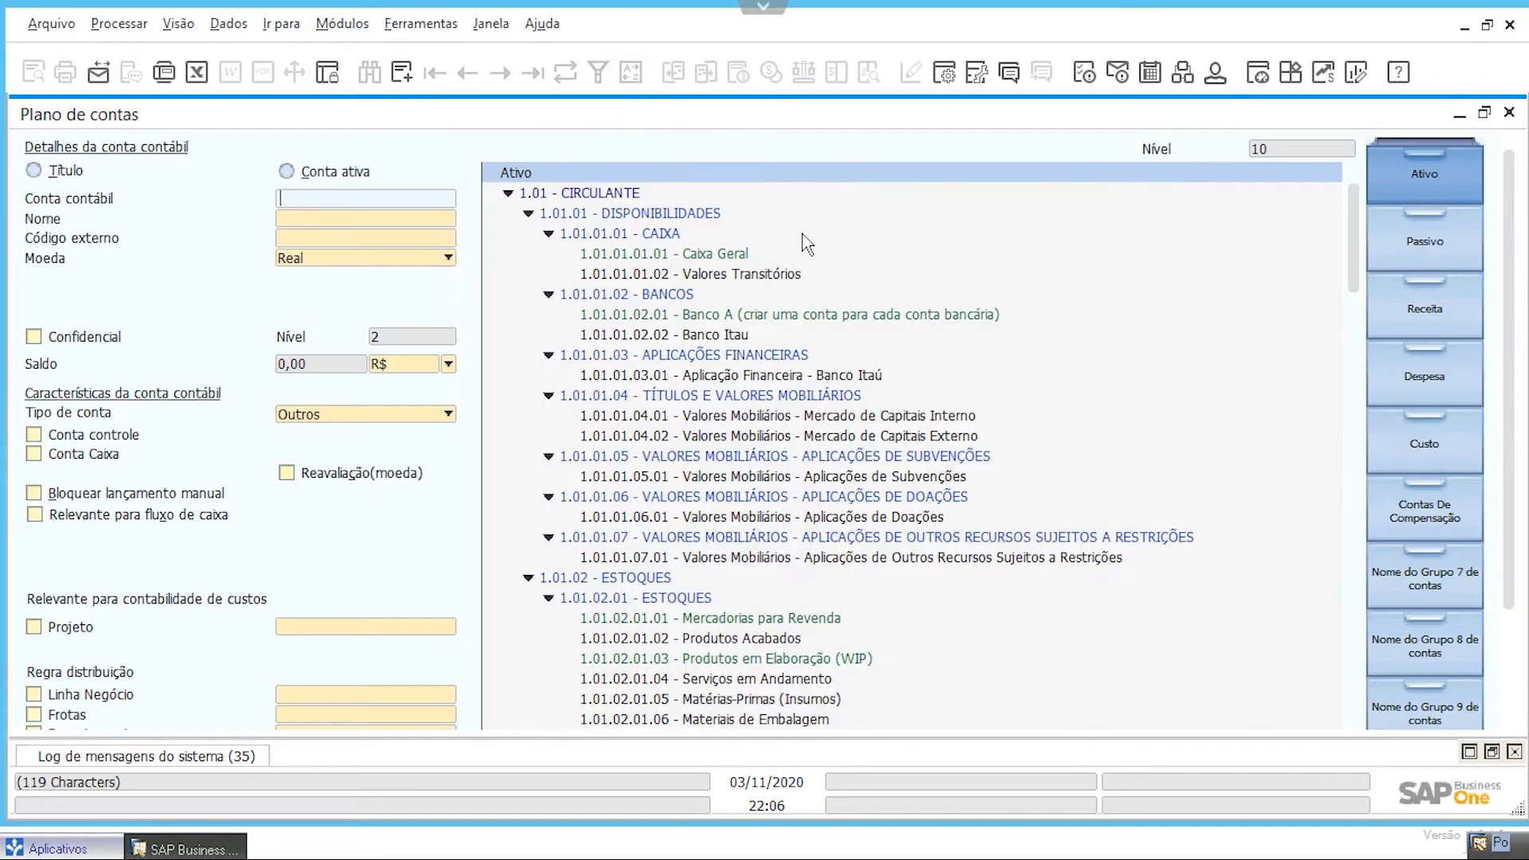
Look through the Ativo, Passivo, Receita, Despesa and Custo account groups, ending on the Passivo group
{"action": "left_click", "coordinate": [1427, 188]}
{"action": "left_click", "coordinate": [1439, 236]}
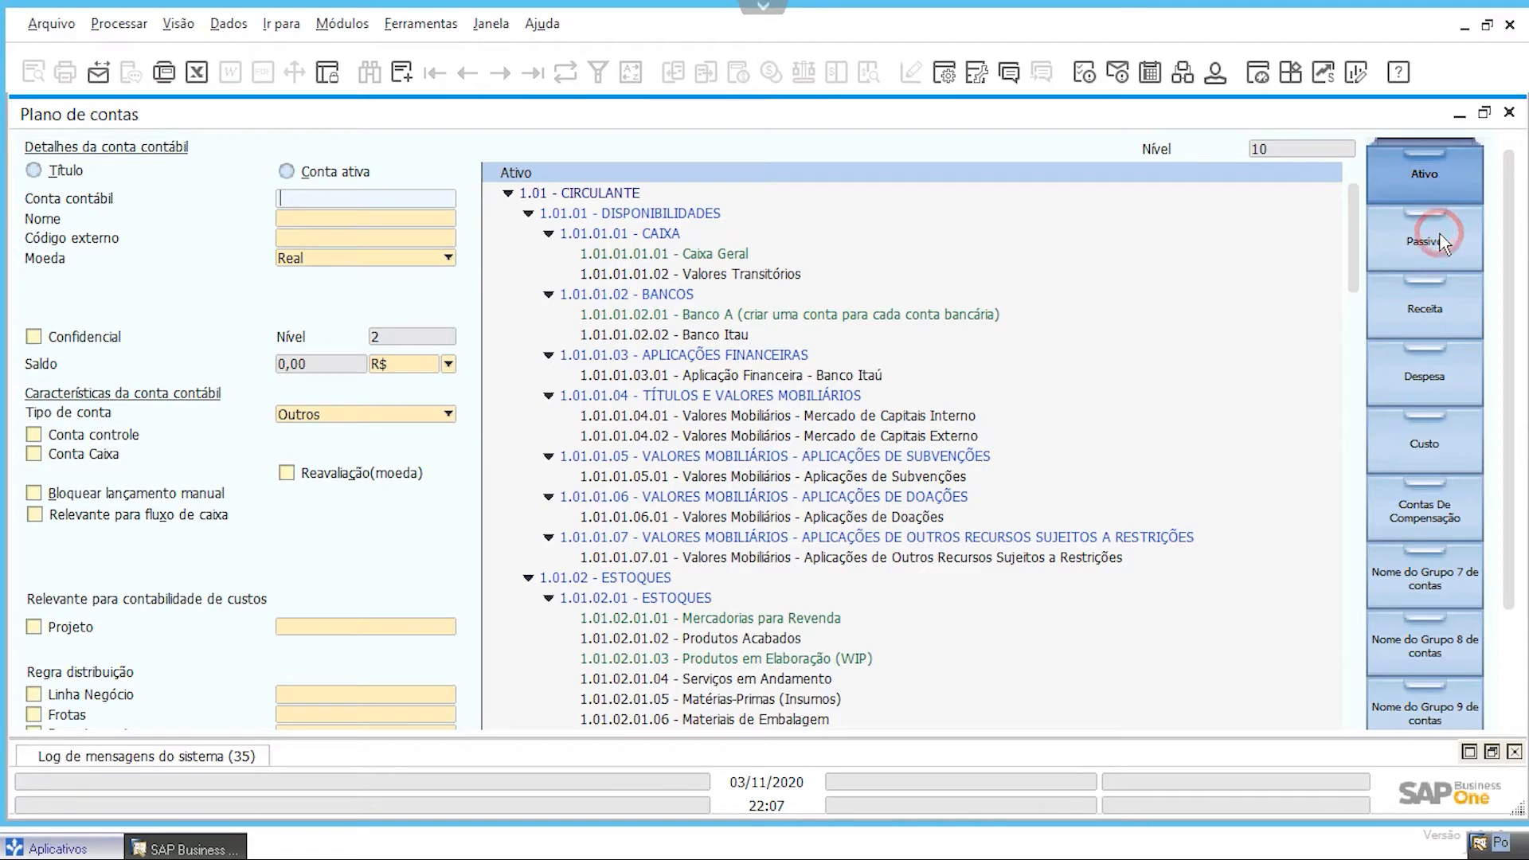
{"action": "left_click", "coordinate": [1438, 334]}
{"action": "left_click", "coordinate": [1448, 377]}
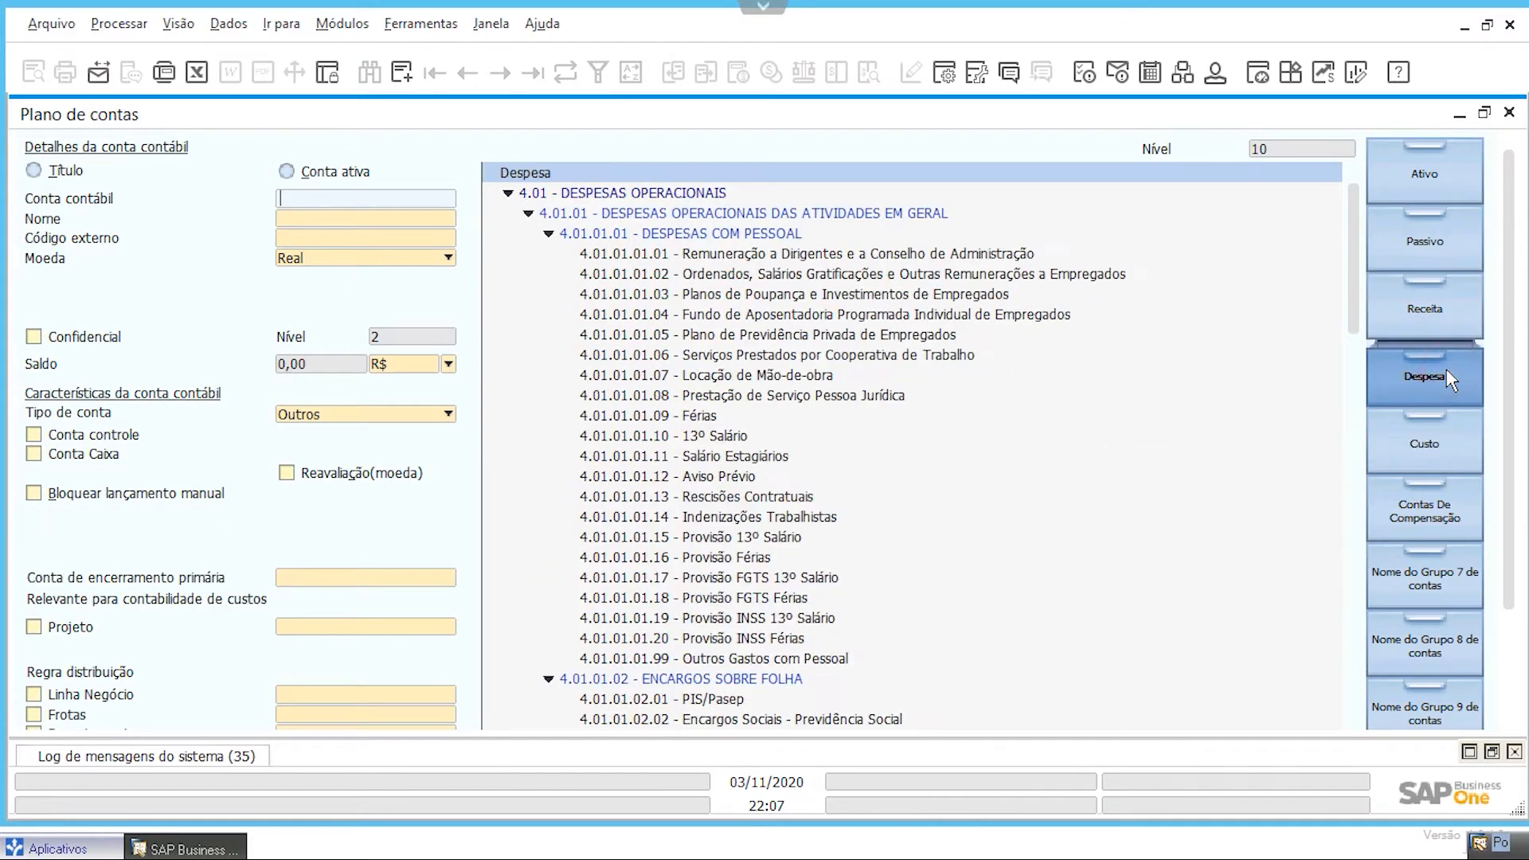
{"action": "left_click", "coordinate": [1414, 445]}
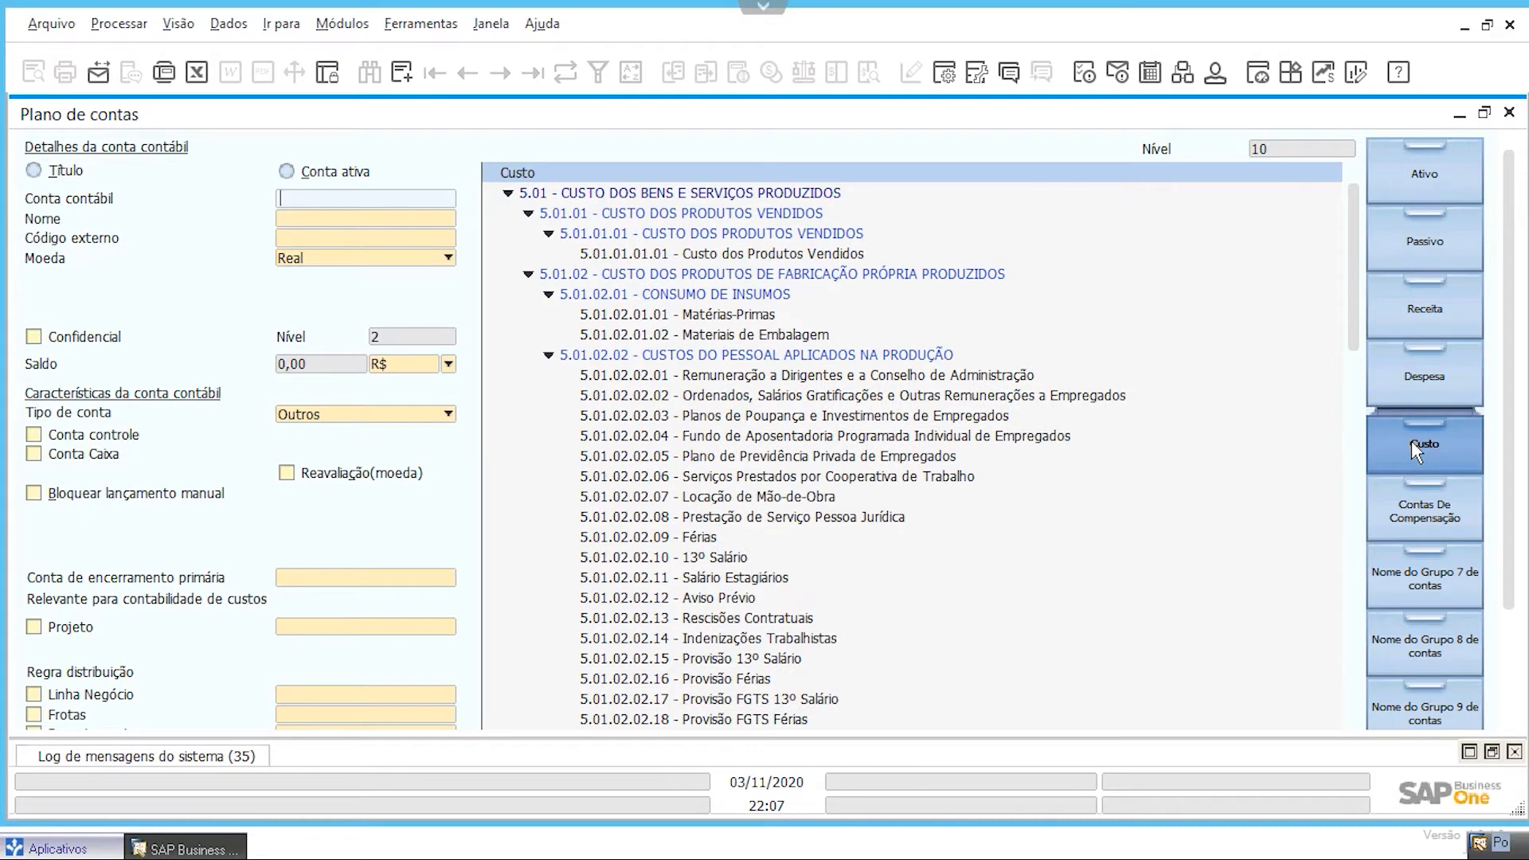
{"action": "left_click", "coordinate": [1403, 346]}
{"action": "left_click", "coordinate": [1408, 314]}
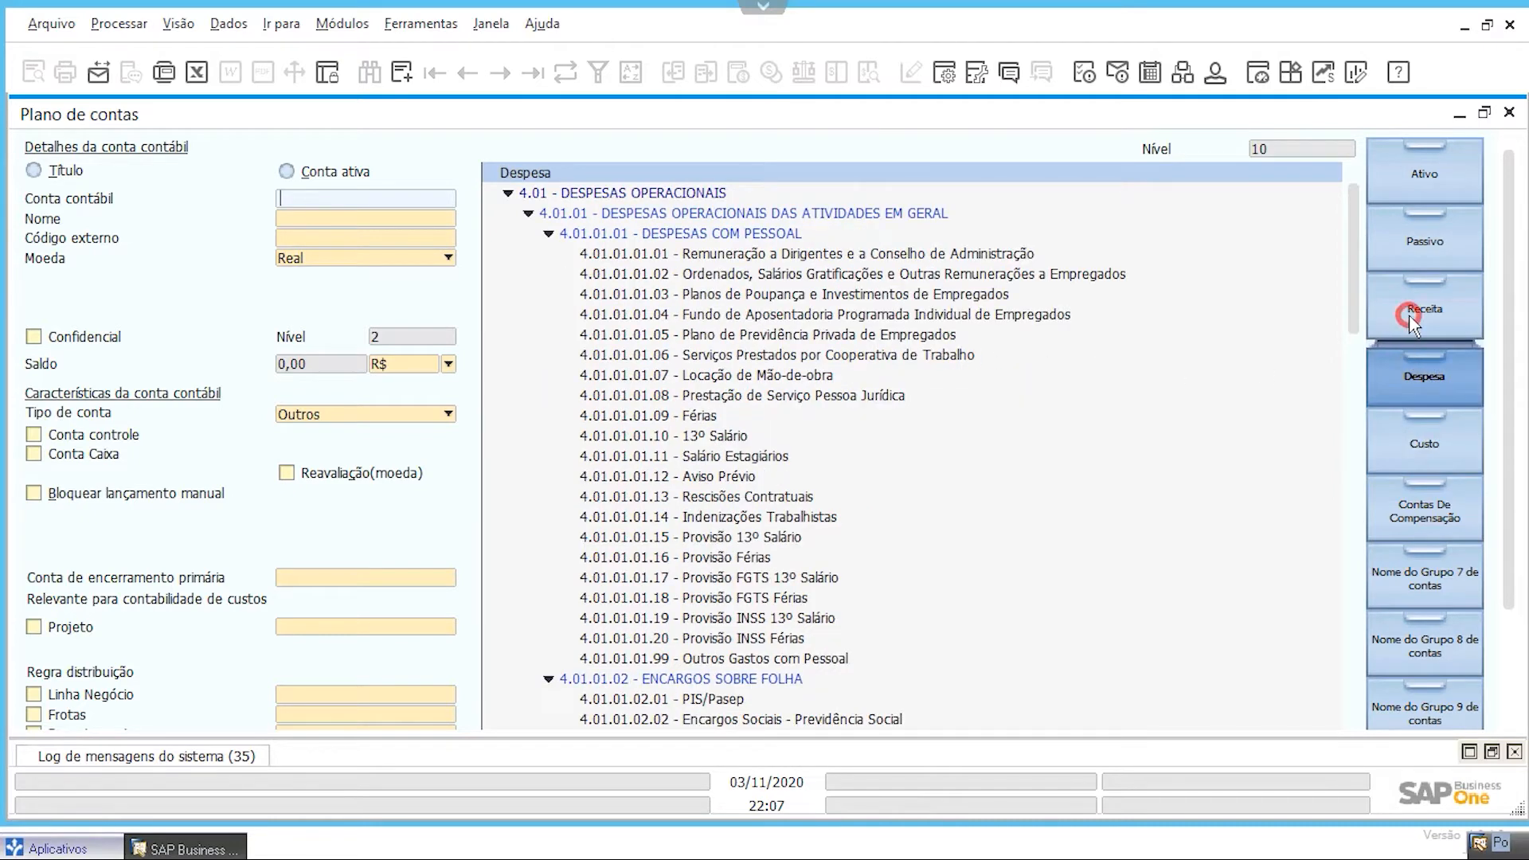
{"action": "left_click", "coordinate": [1408, 259]}
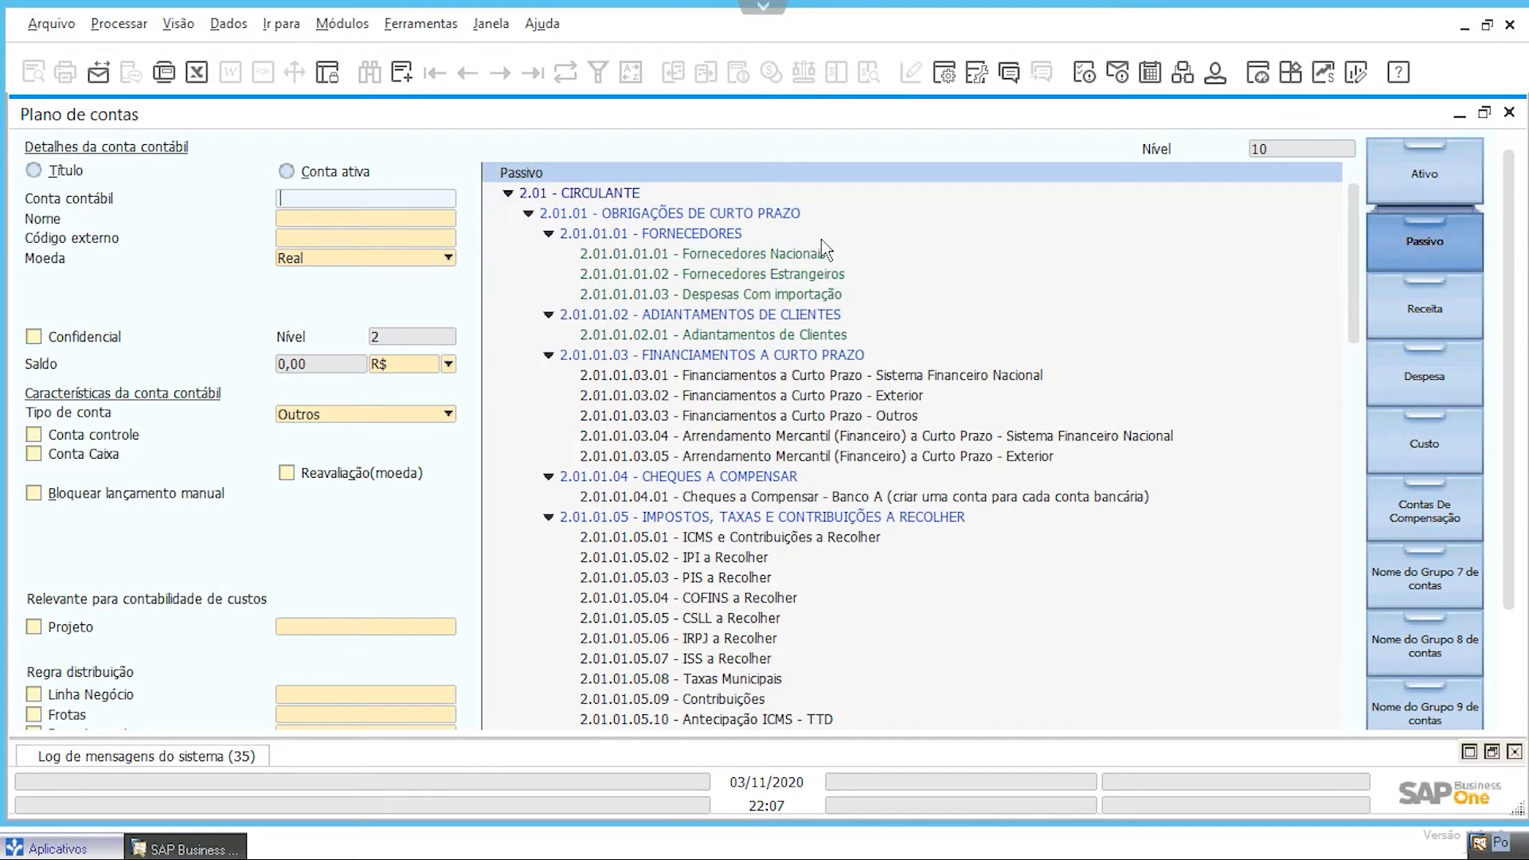
Review the balance transactions of account 2.01.01.01.01 Fornecedores Nacionais and return to the chart of accounts
{"action": "left_click", "coordinate": [756, 254]}
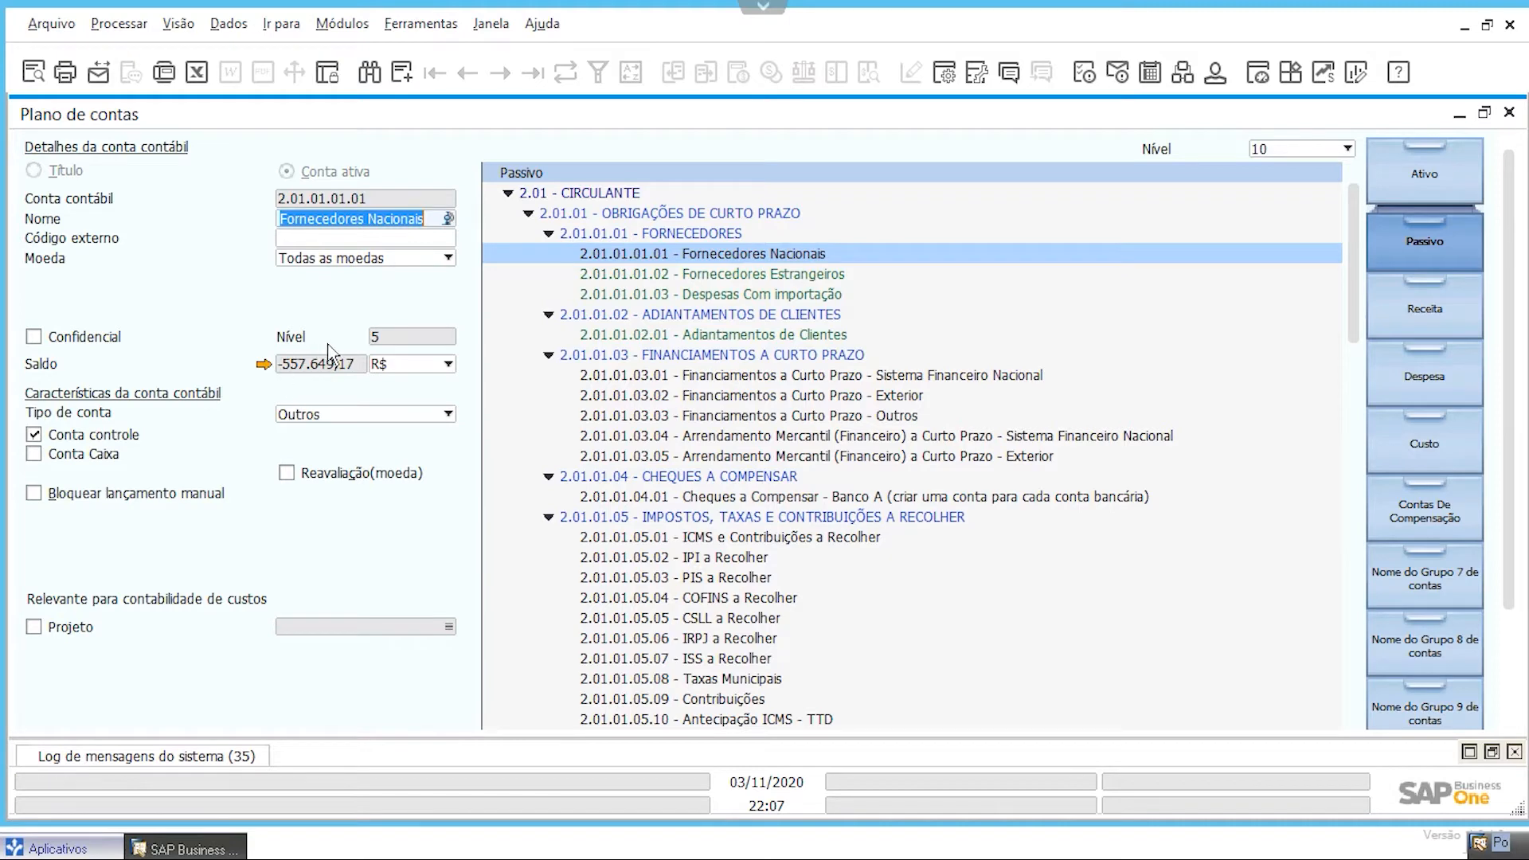
{"action": "left_click", "coordinate": [263, 364]}
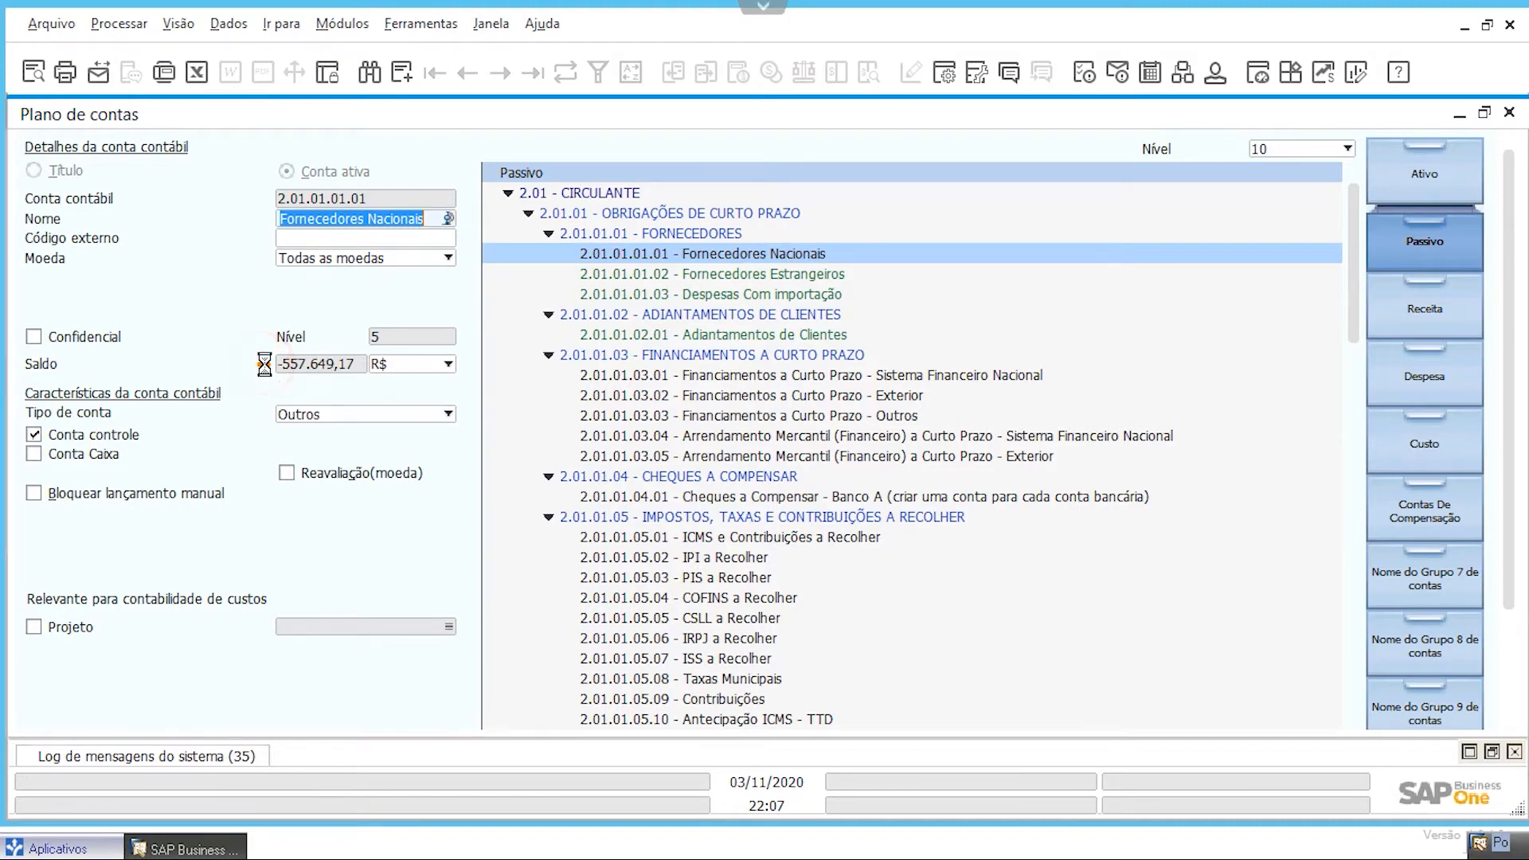
{"action": "scroll", "coordinate": [876, 462], "scroll_direction": "down", "scroll_amount": 6}
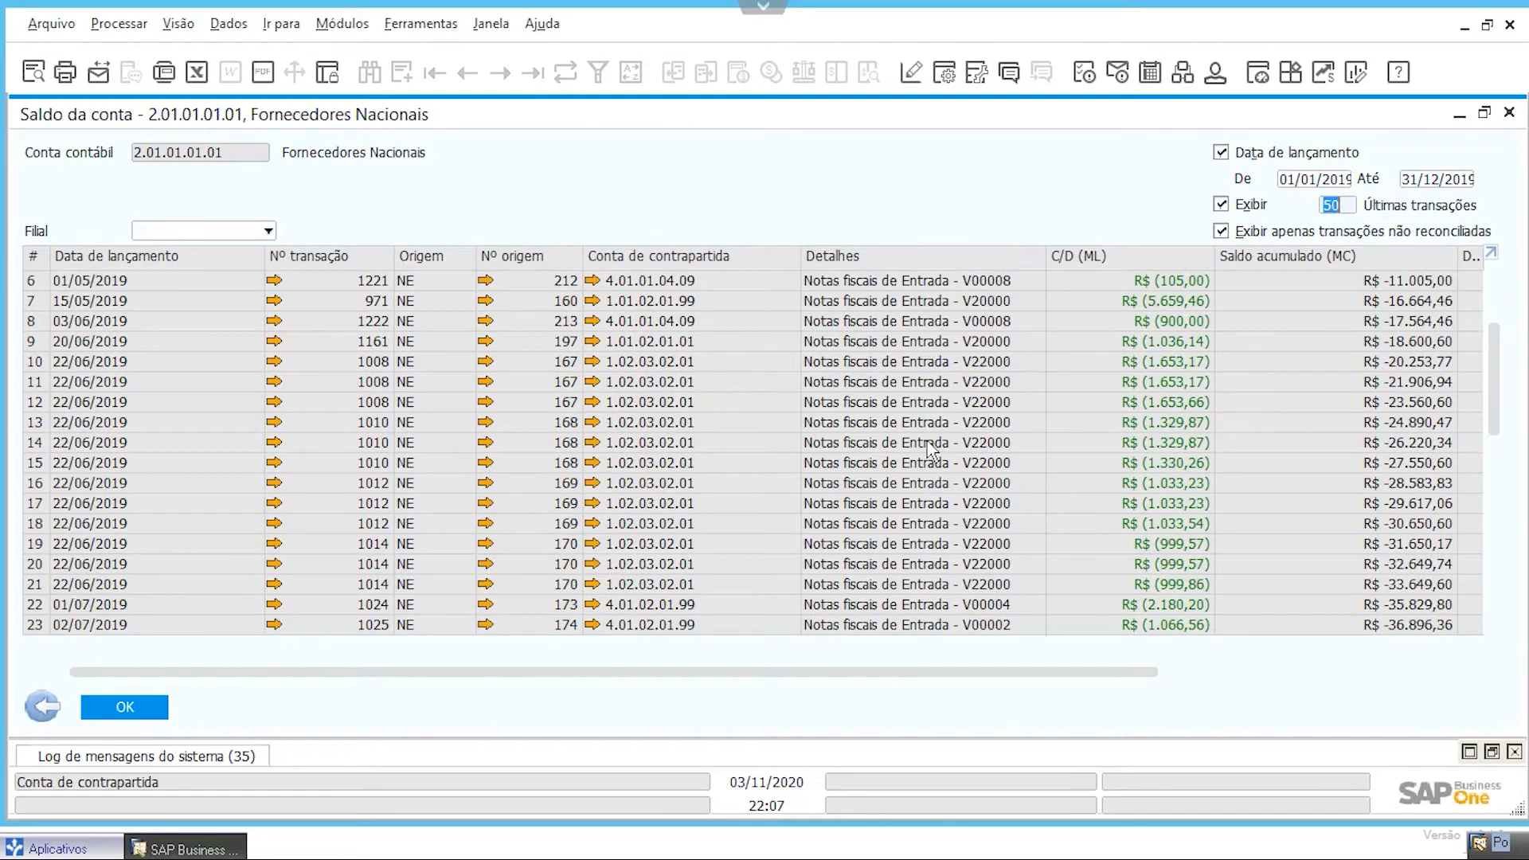
{"action": "scroll", "coordinate": [1005, 477], "scroll_direction": "down", "scroll_amount": 5}
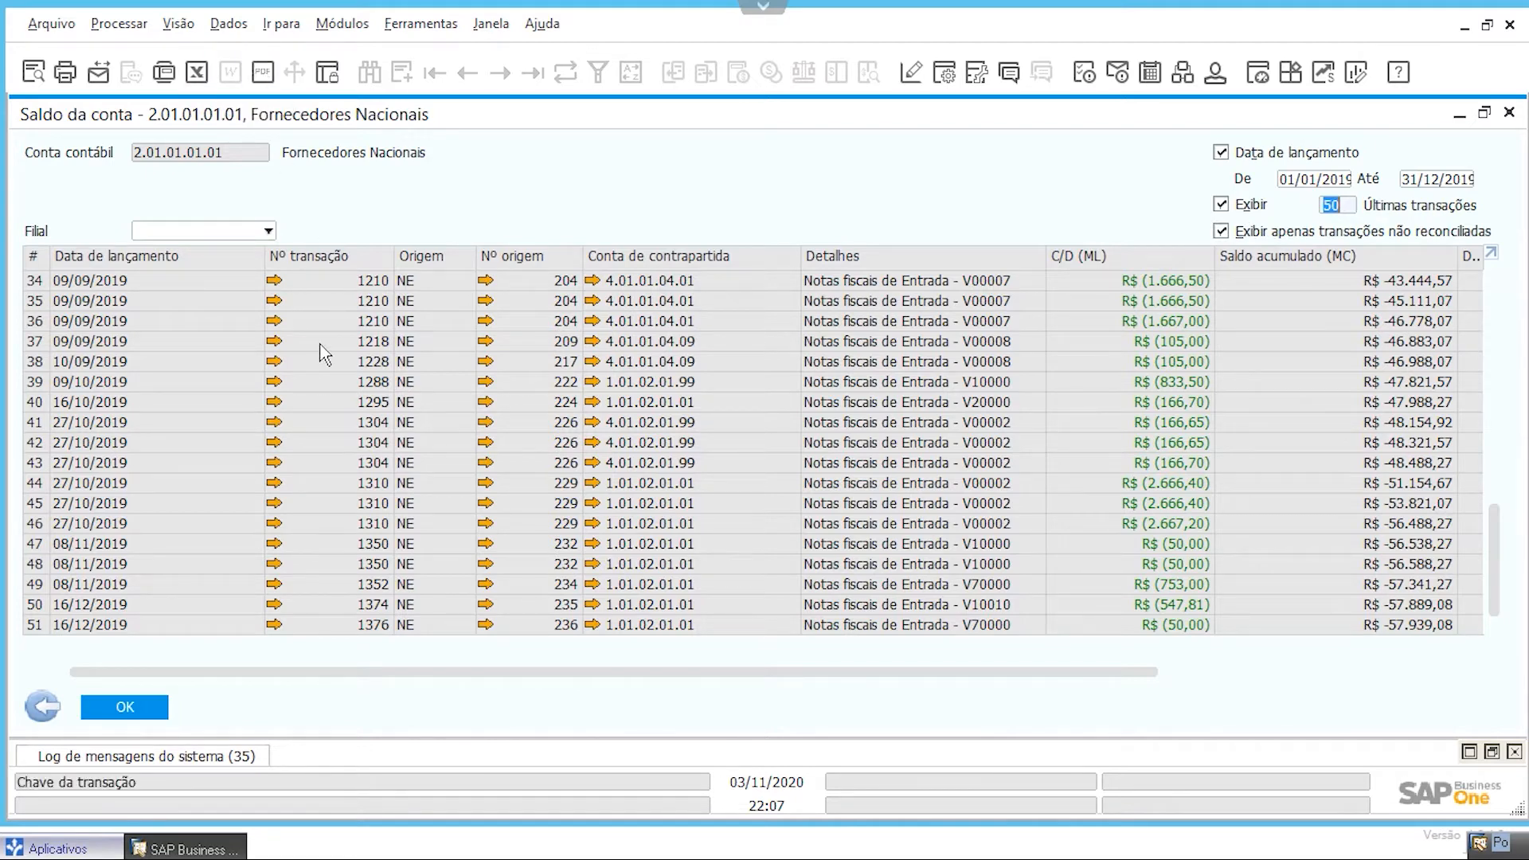
{"action": "left_click", "coordinate": [199, 231]}
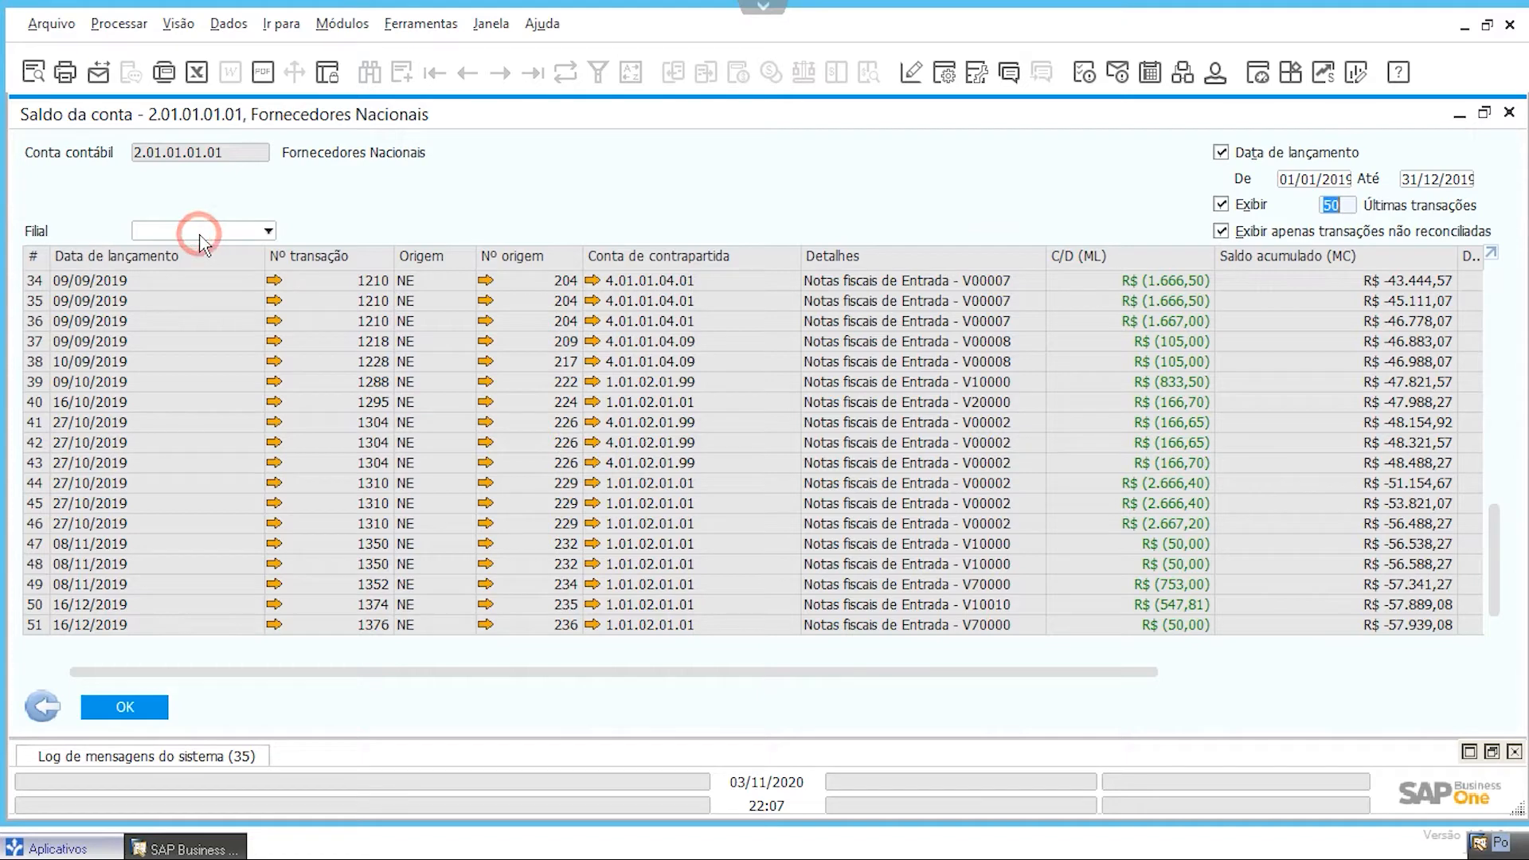
{"action": "left_click", "coordinate": [493, 223]}
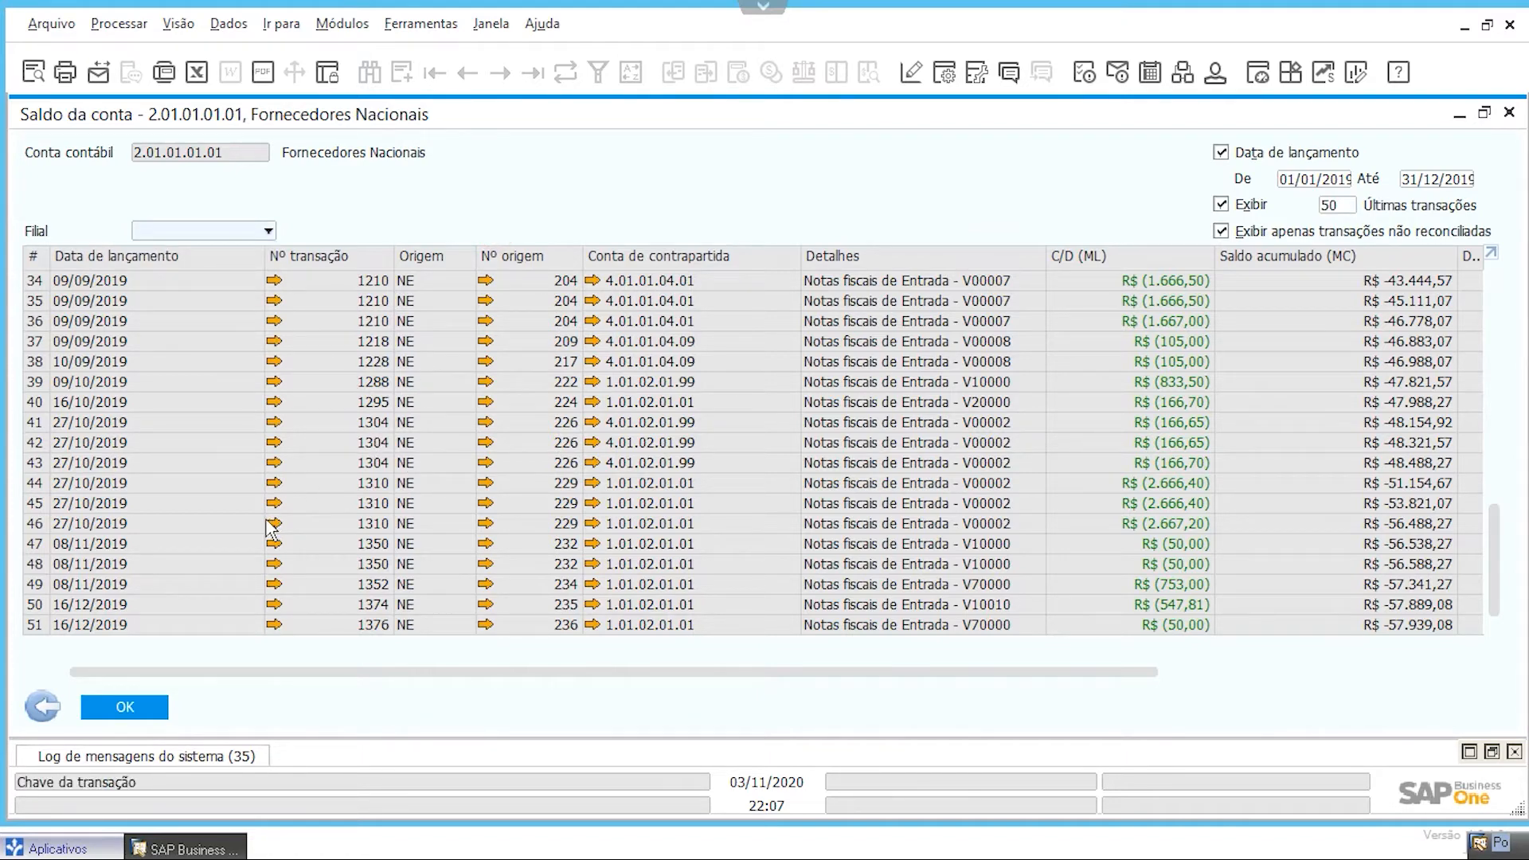
{"action": "left_click", "coordinate": [44, 708]}
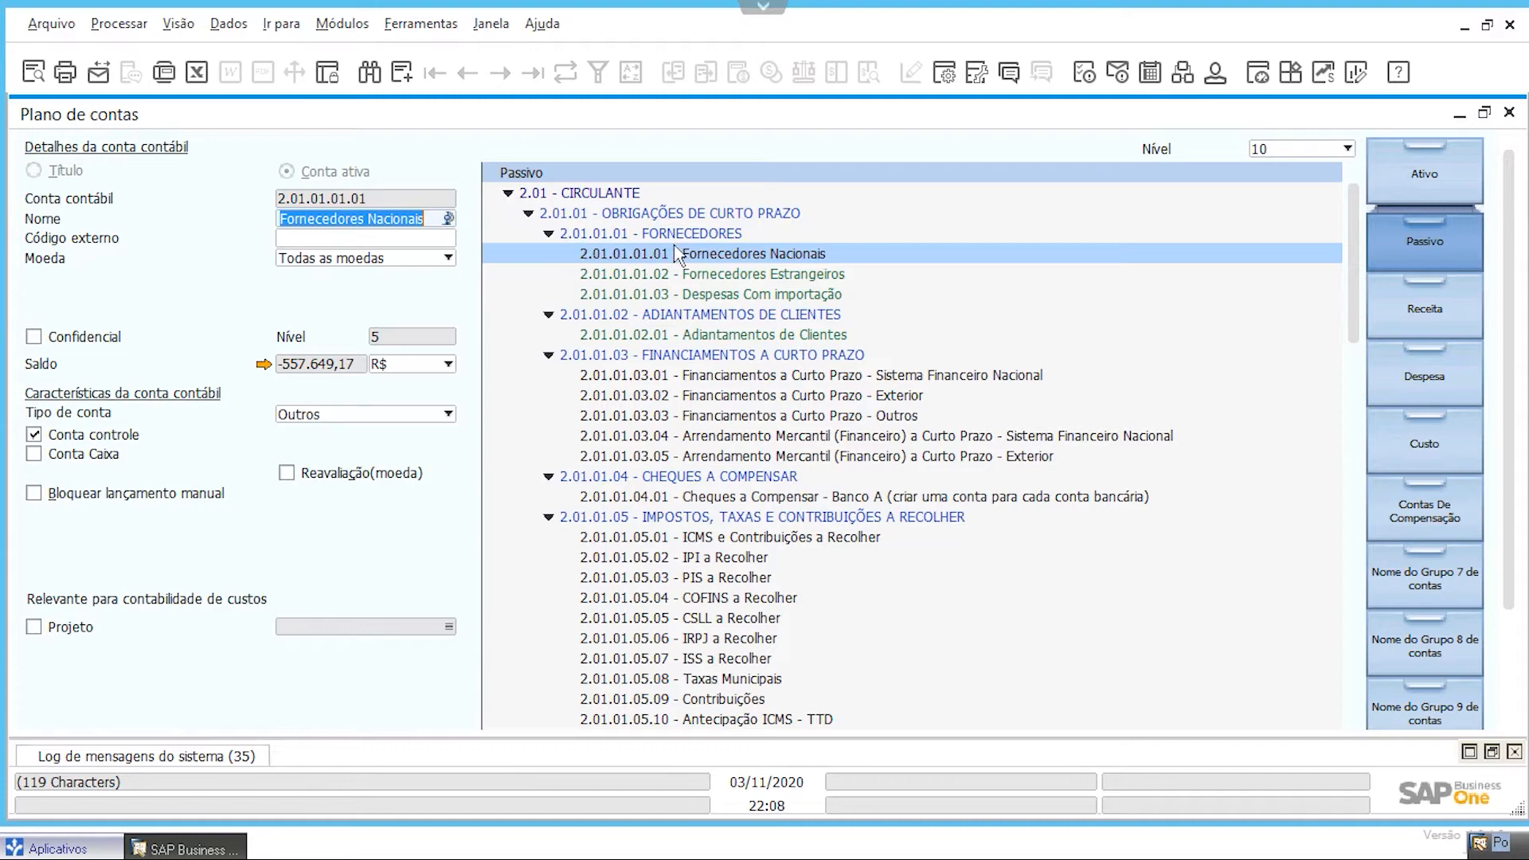
Open the business partner master data and find the Fornecedor-type partner V00007, Aluga barracões
{"action": "left_click", "coordinate": [342, 24]}
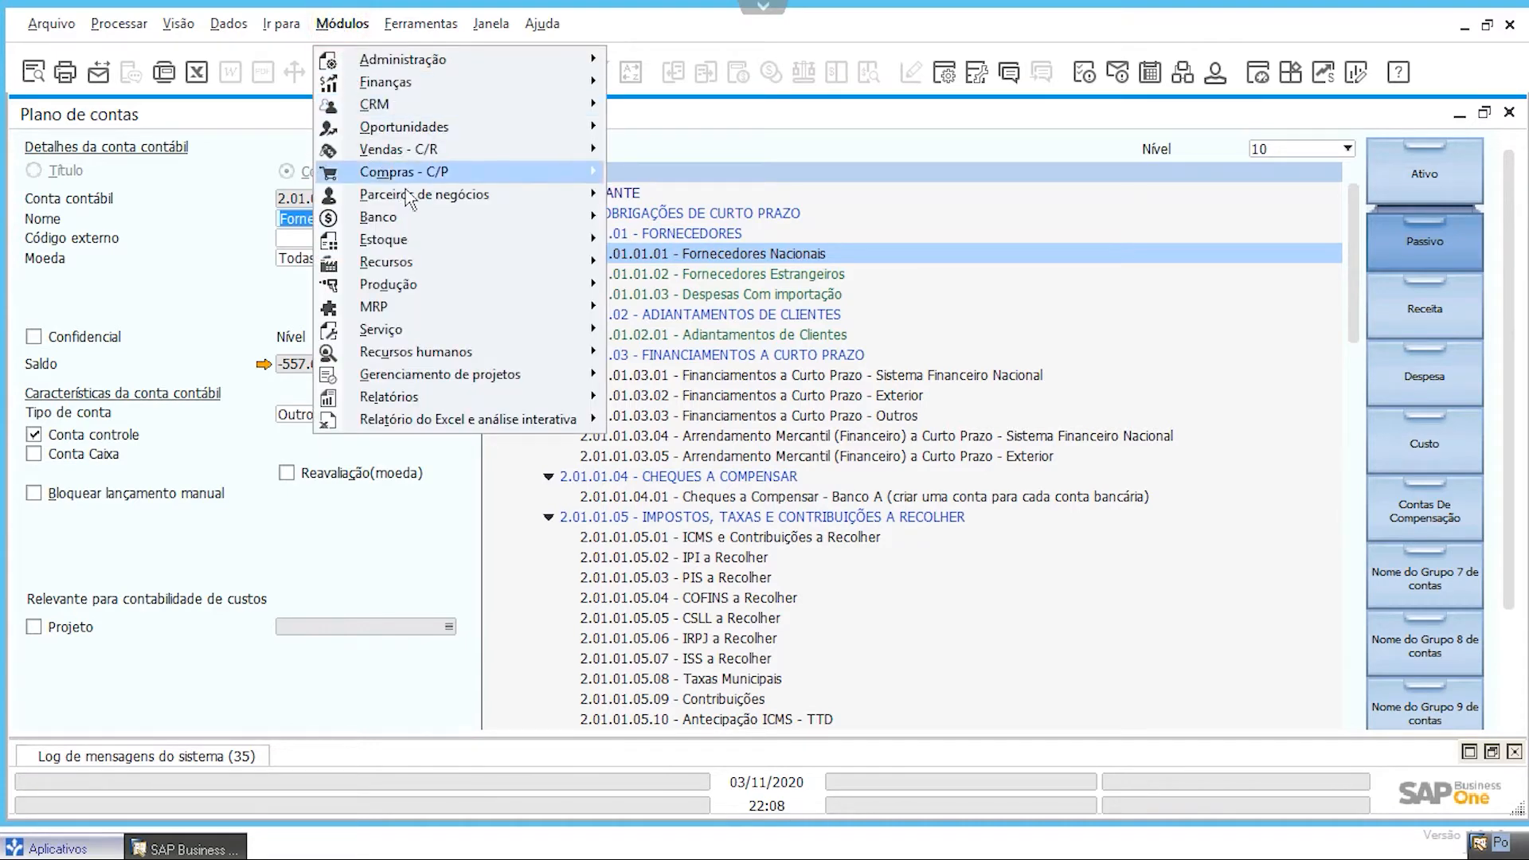
{"action": "mouse_move", "coordinate": [406, 195]}
{"action": "left_click", "coordinate": [660, 195]}
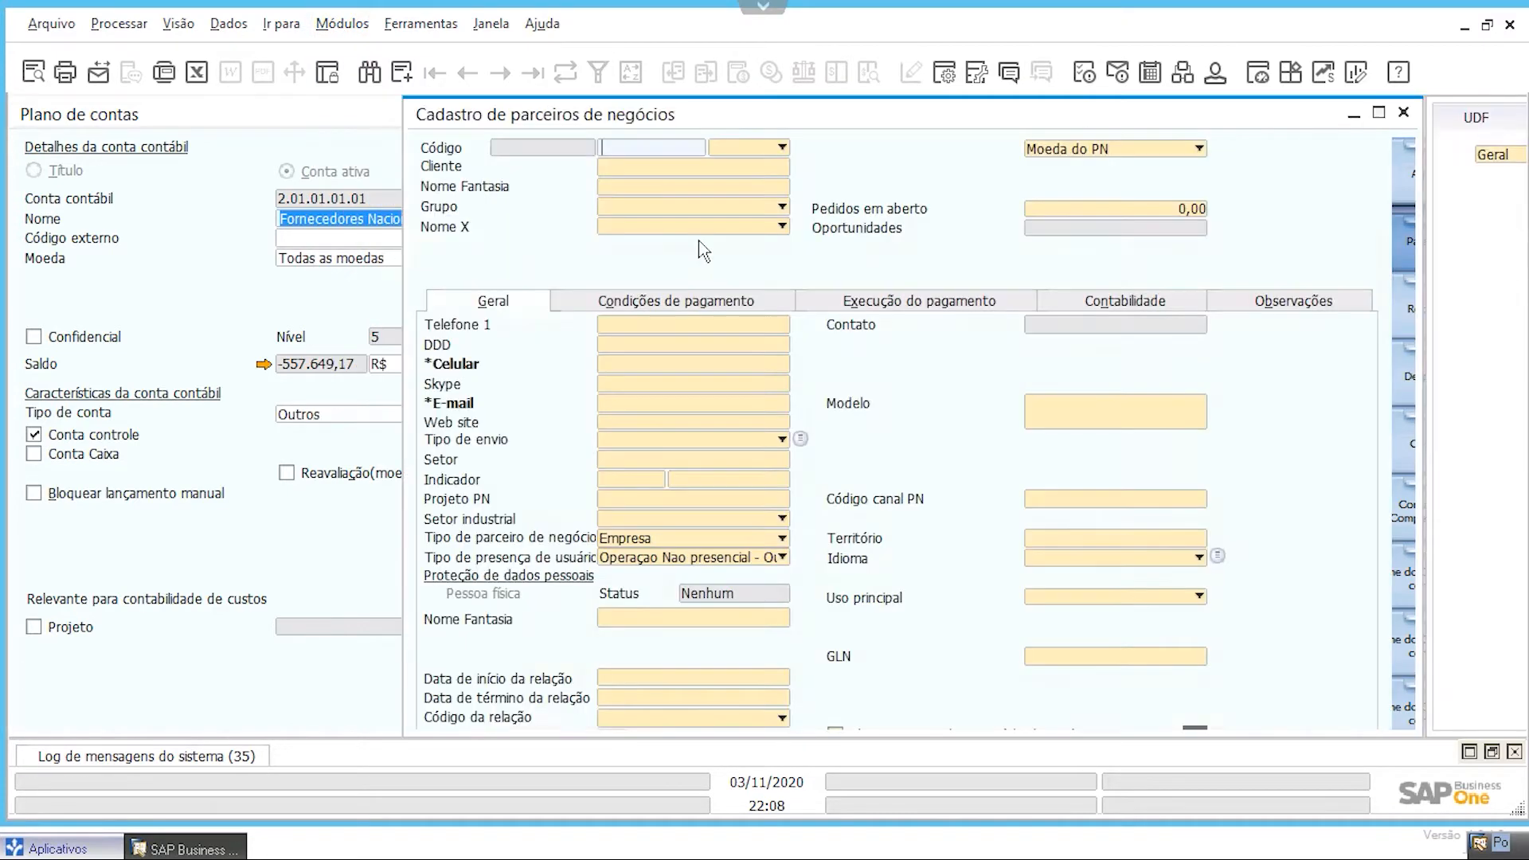
{"action": "left_click", "coordinate": [723, 150]}
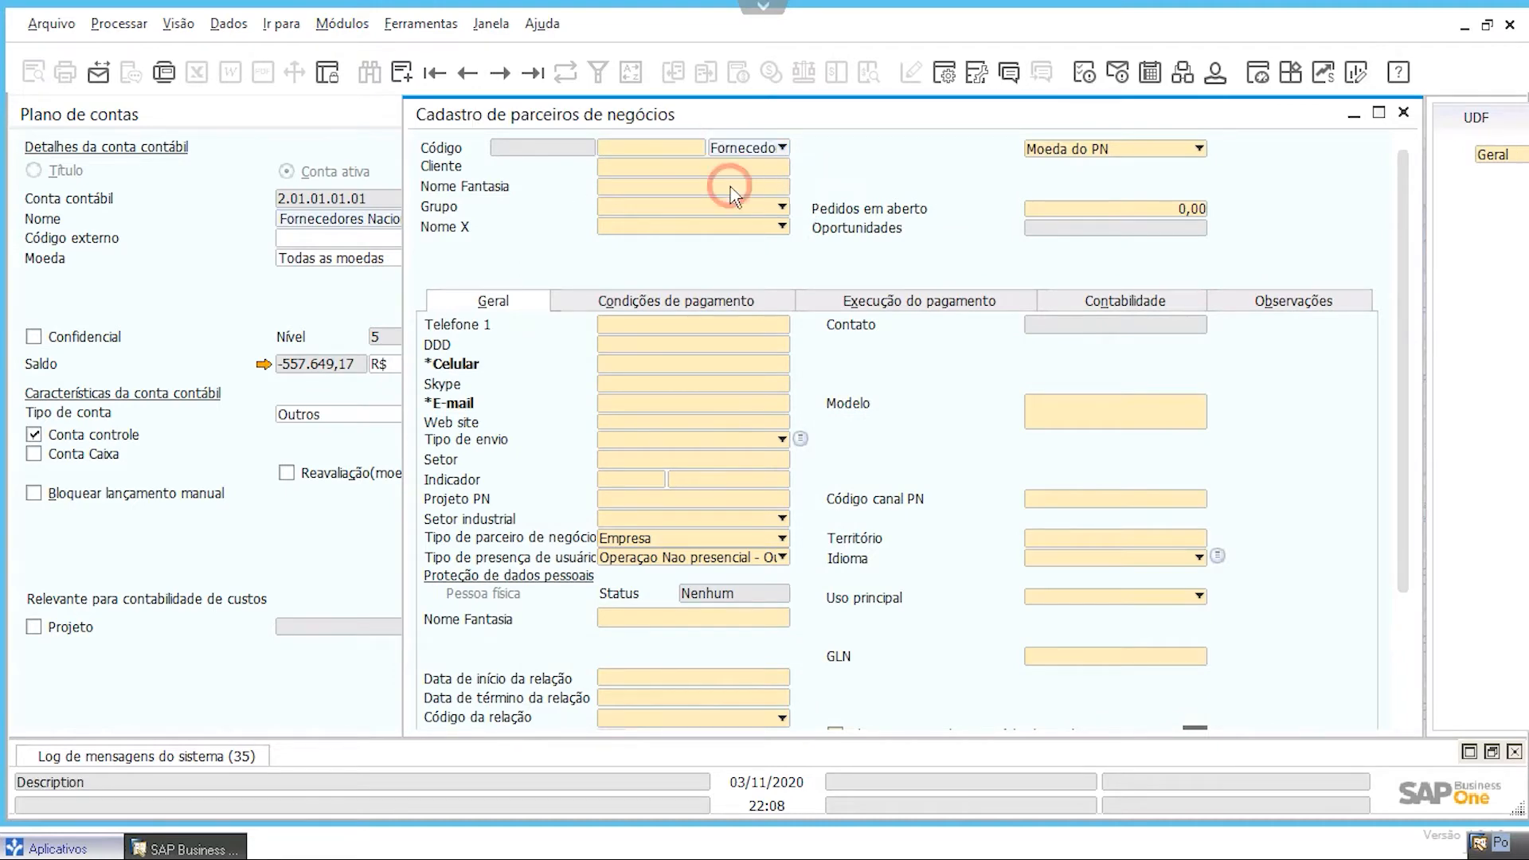
{"action": "left_click", "coordinate": [727, 185]}
{"action": "left_click", "coordinate": [682, 165]}
{"action": "key", "text": "Return"}
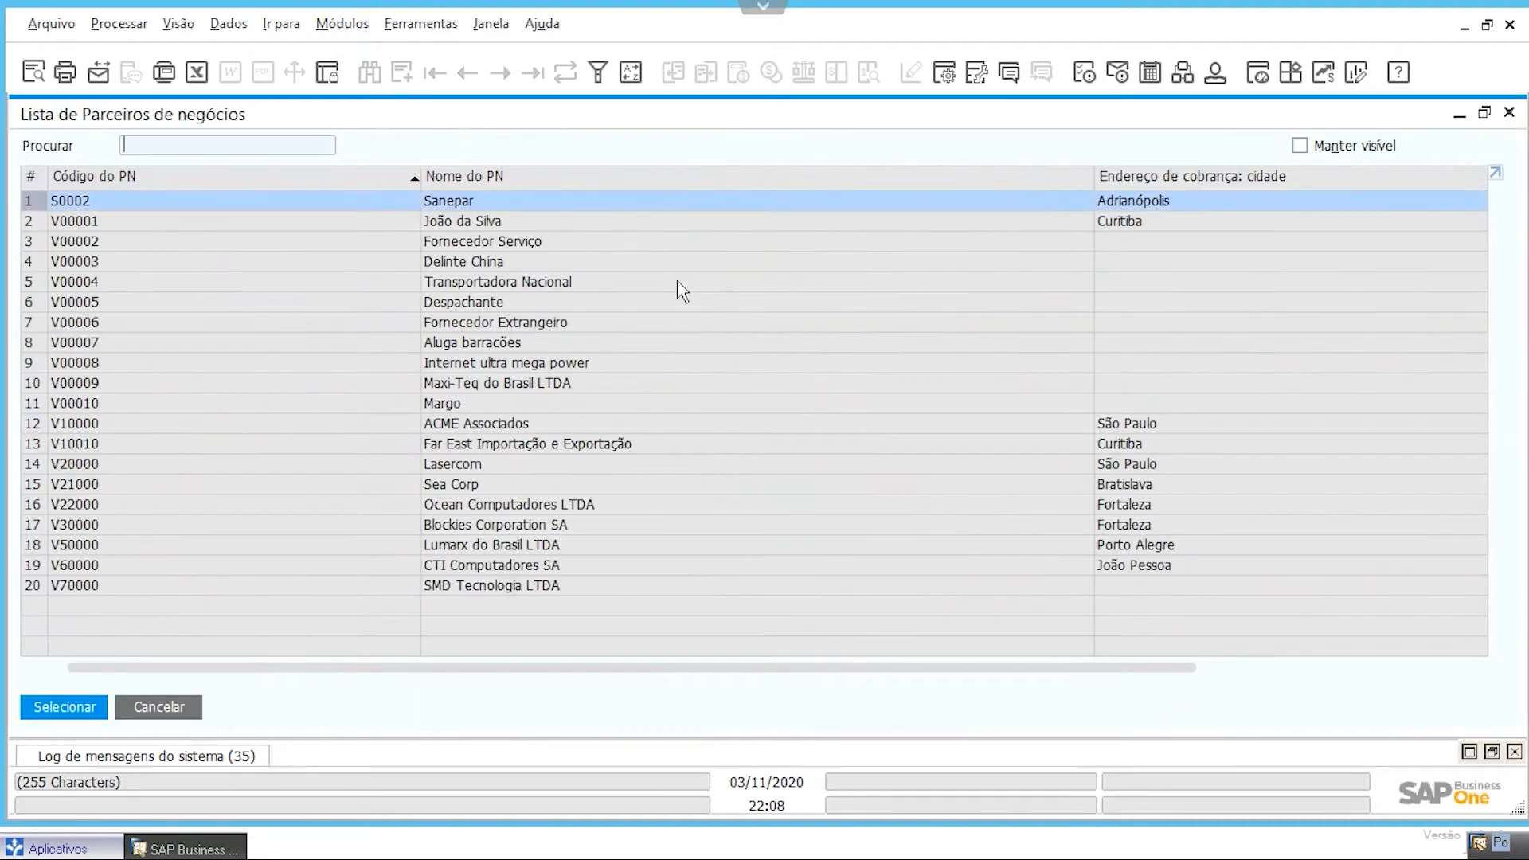
{"action": "left_click", "coordinate": [511, 343]}
{"action": "key", "text": "Return"}
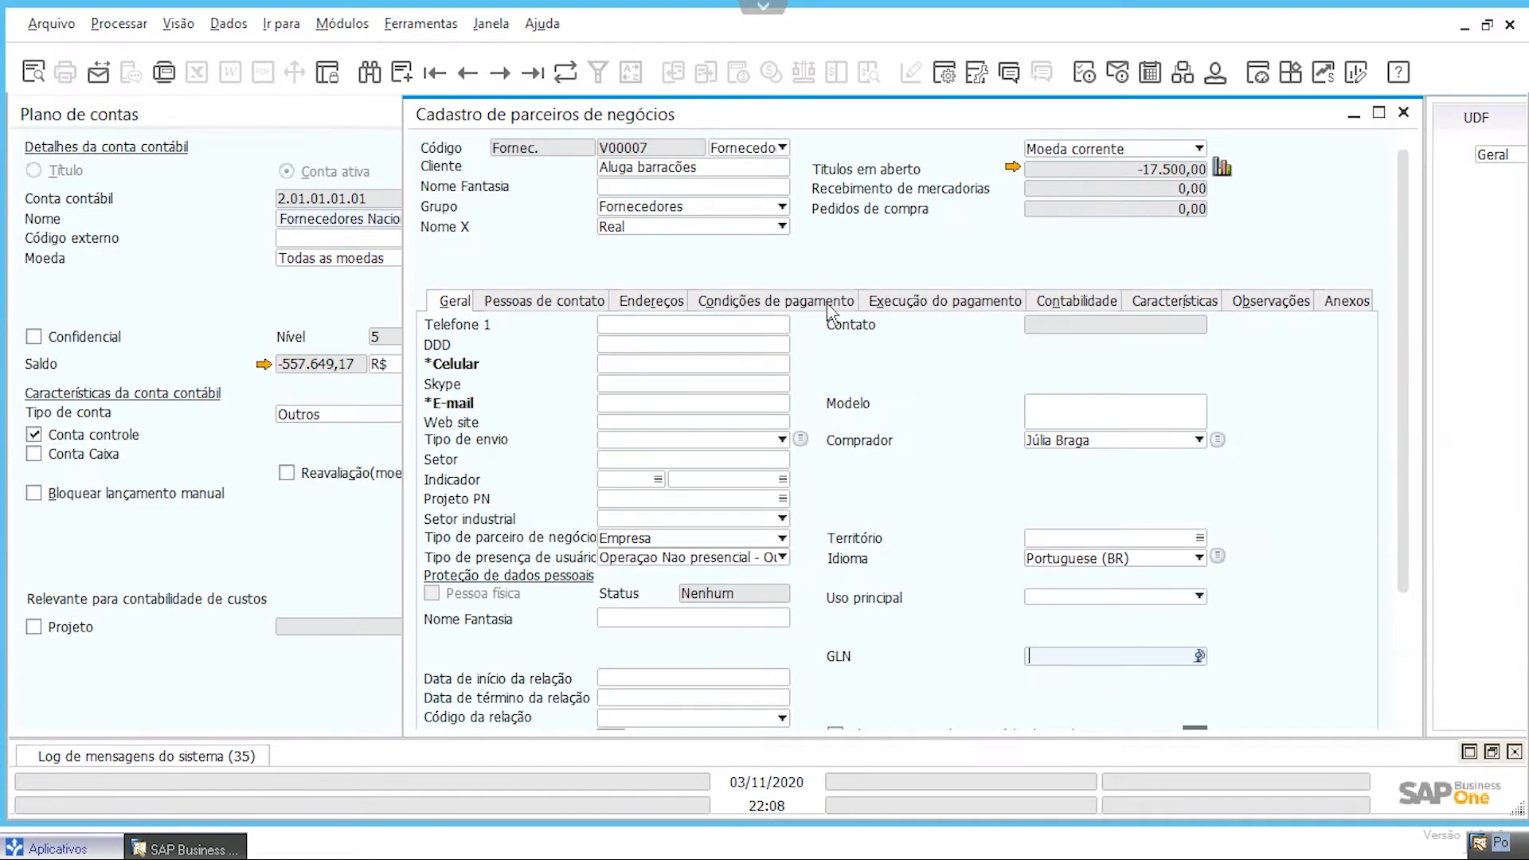
Check the supplier's control accounts in its accounting data, and close the partner record and the chart of accounts
{"action": "left_click", "coordinate": [1060, 300]}
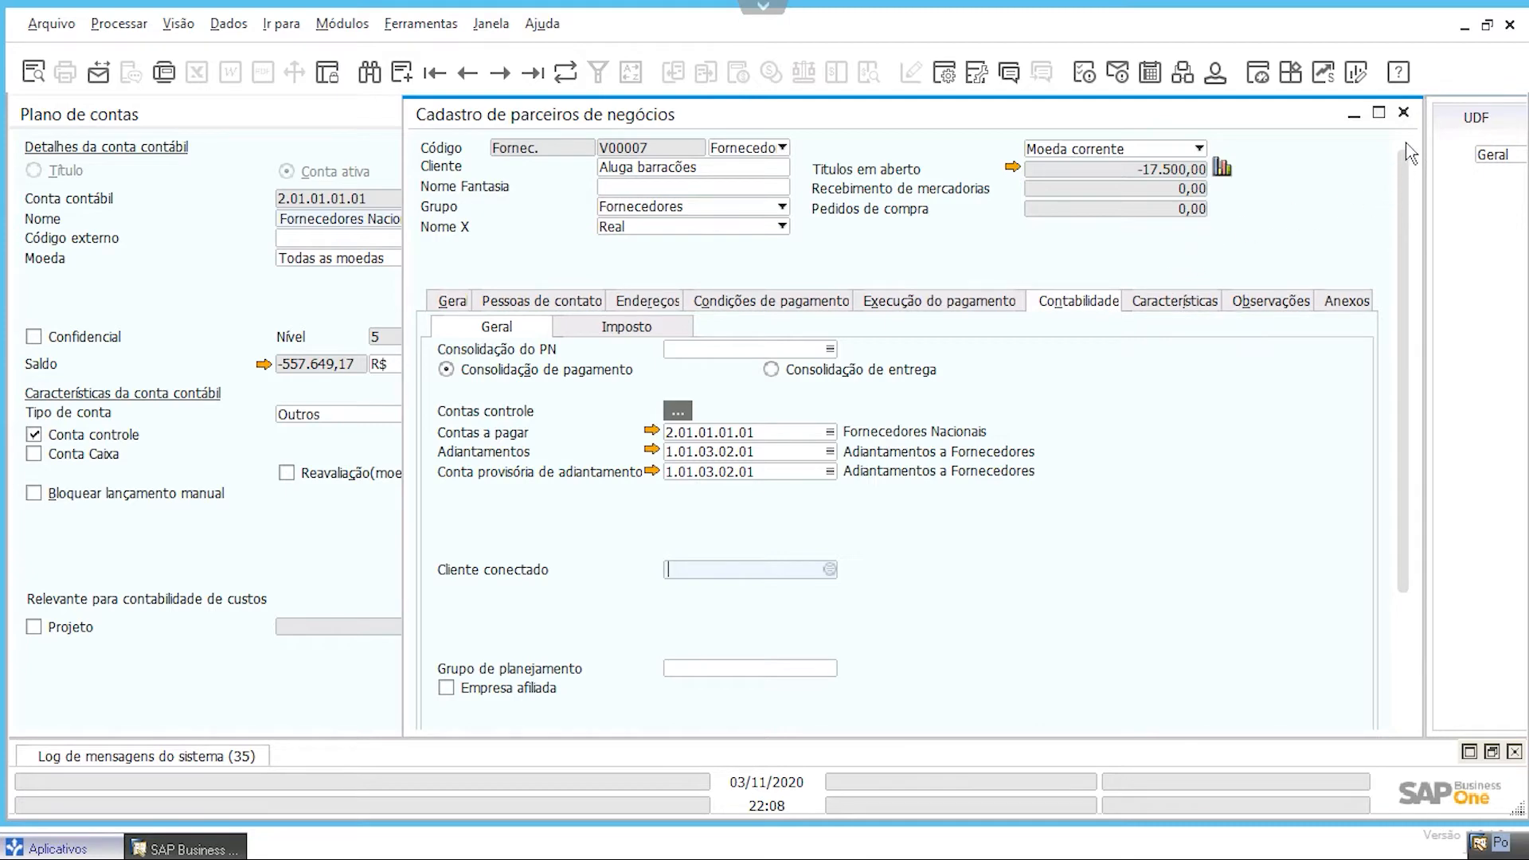
{"action": "left_click", "coordinate": [1404, 114]}
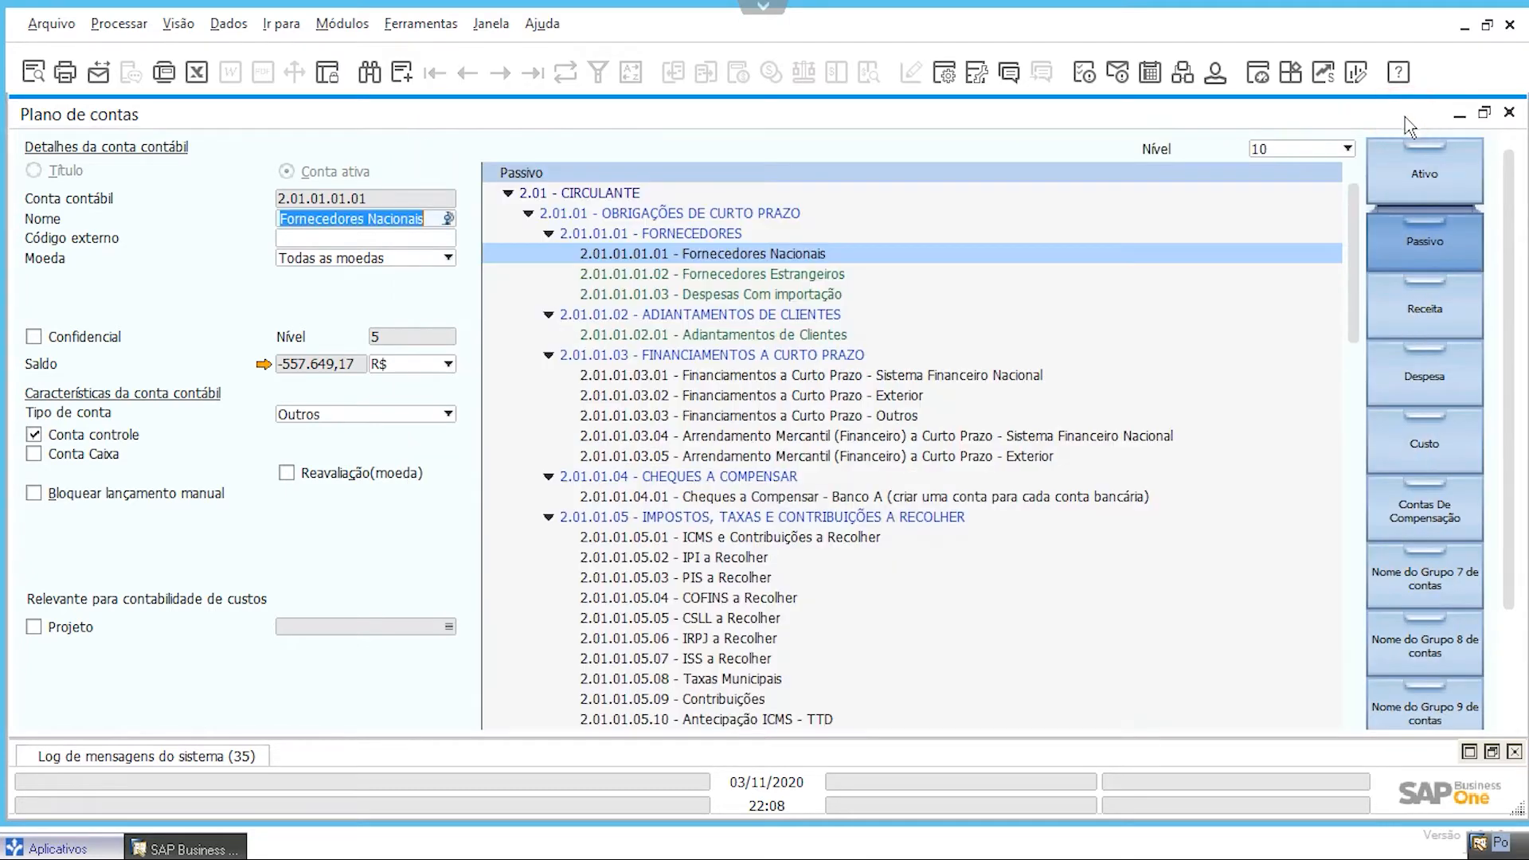
{"action": "left_click", "coordinate": [1508, 113]}
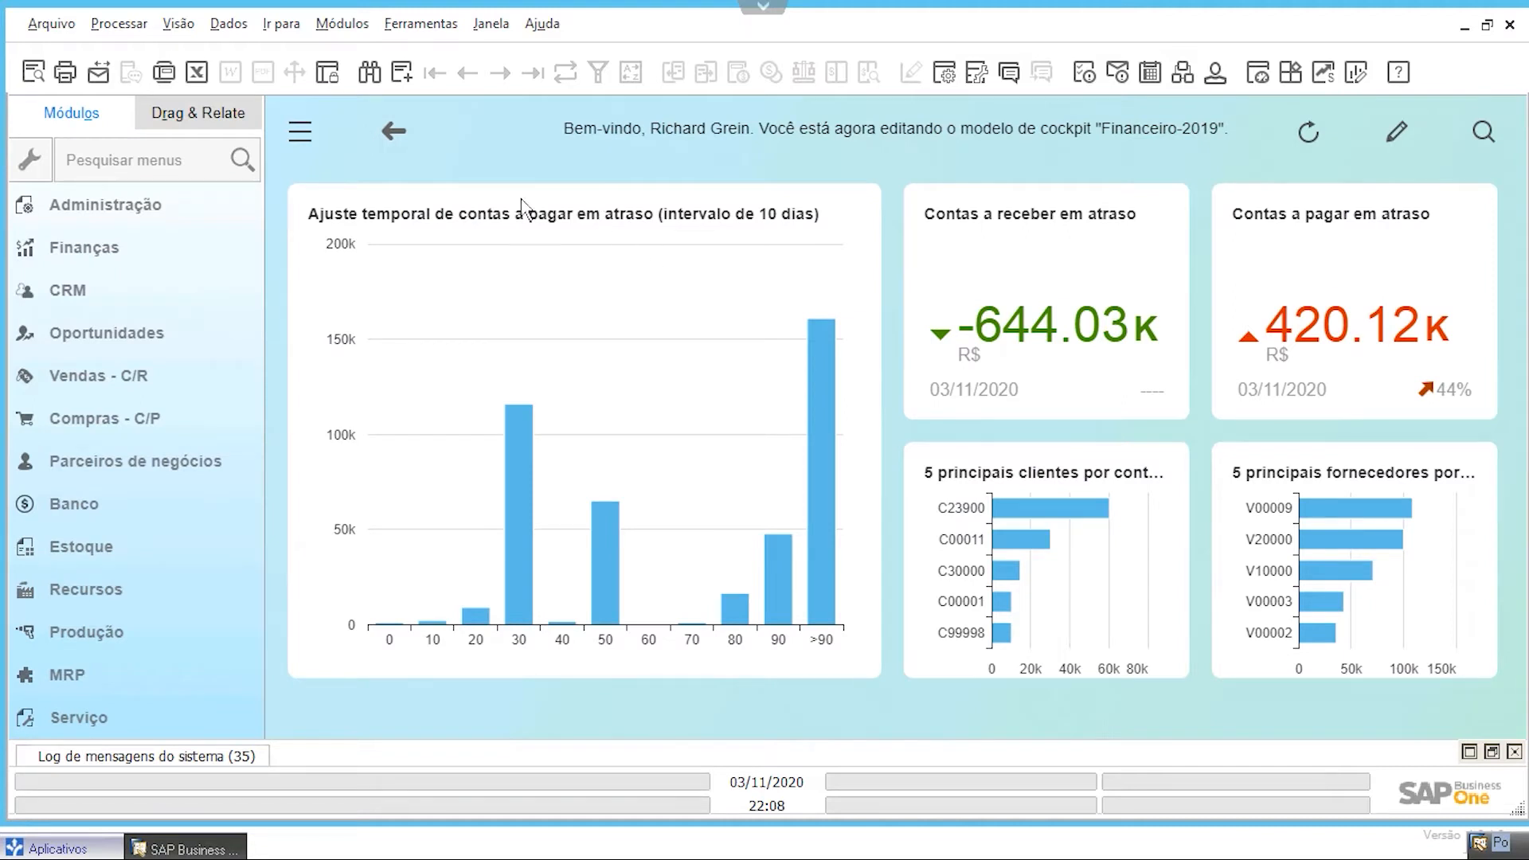
Search the module menus for "projeto" and open the financial projects definition, maximizing its window
{"action": "left_click", "coordinate": [212, 160]}
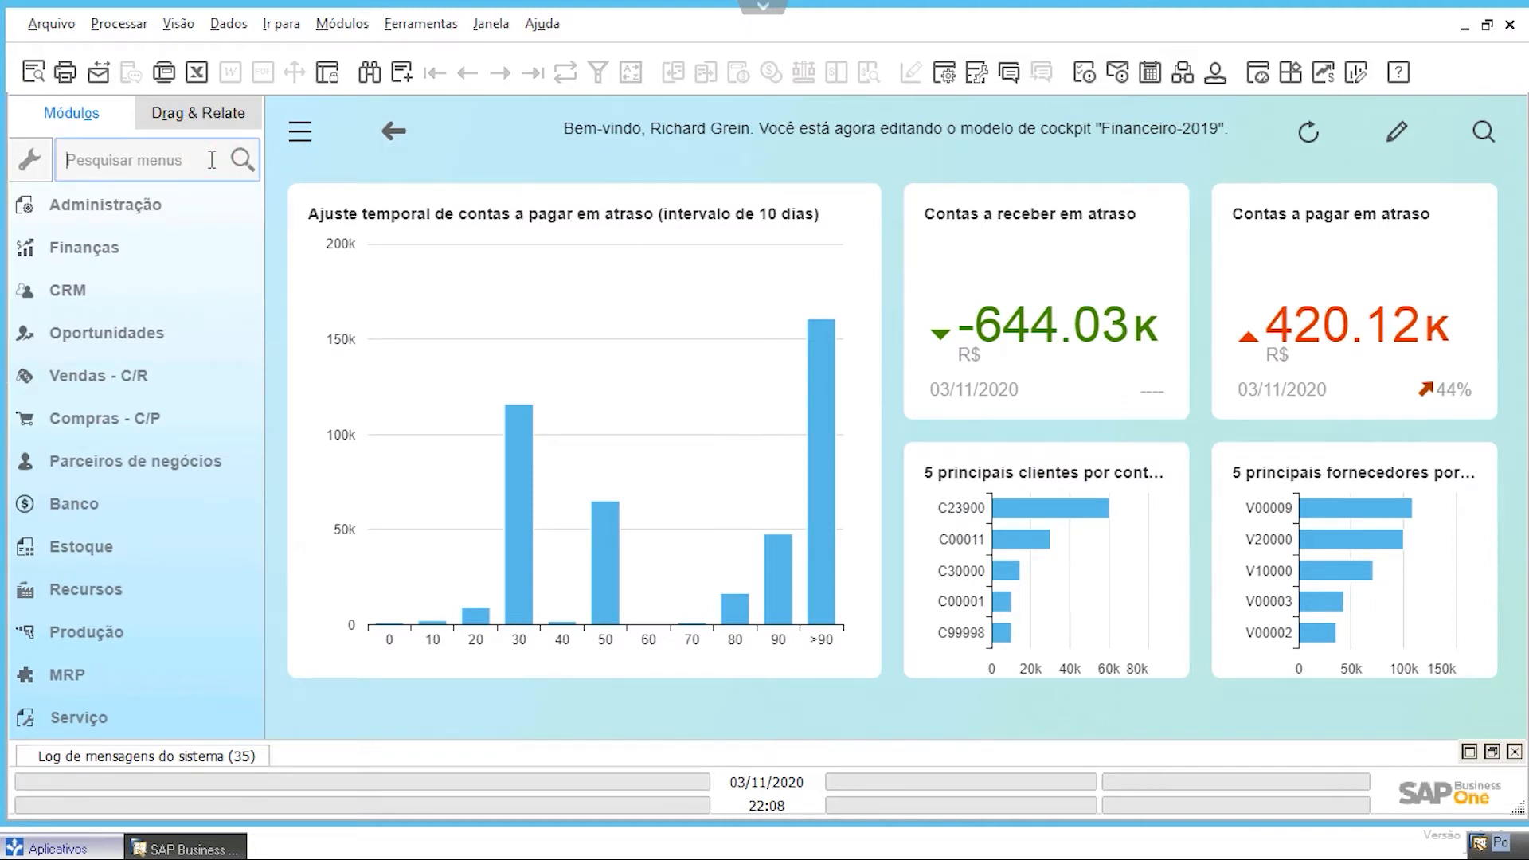
{"action": "type", "text": "projeto"}
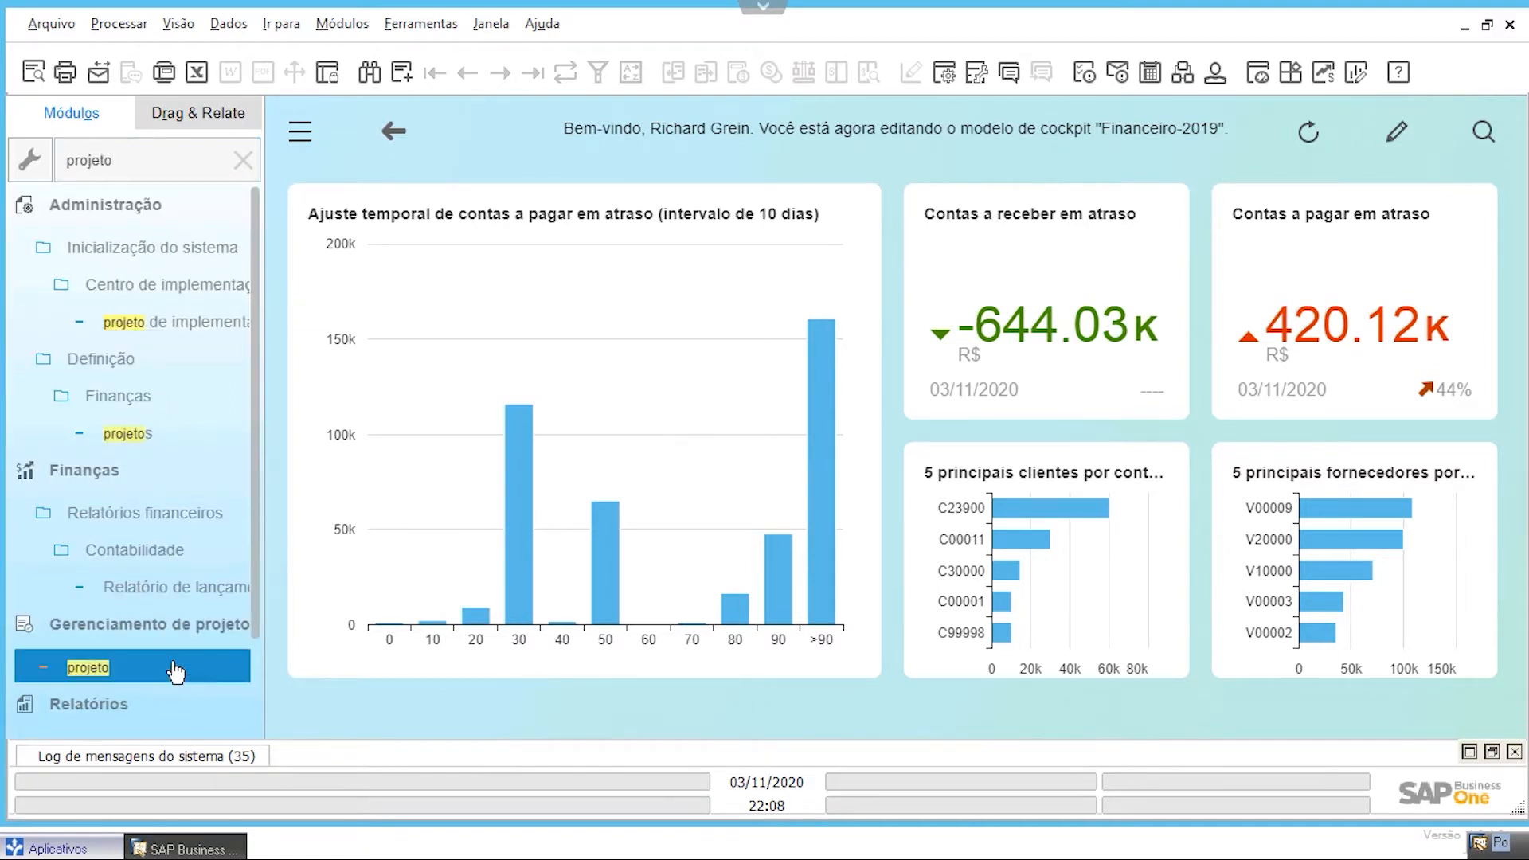
{"action": "left_click", "coordinate": [128, 431]}
{"action": "left_click", "coordinate": [595, 189]}
{"action": "double_click", "coordinate": [596, 190]}
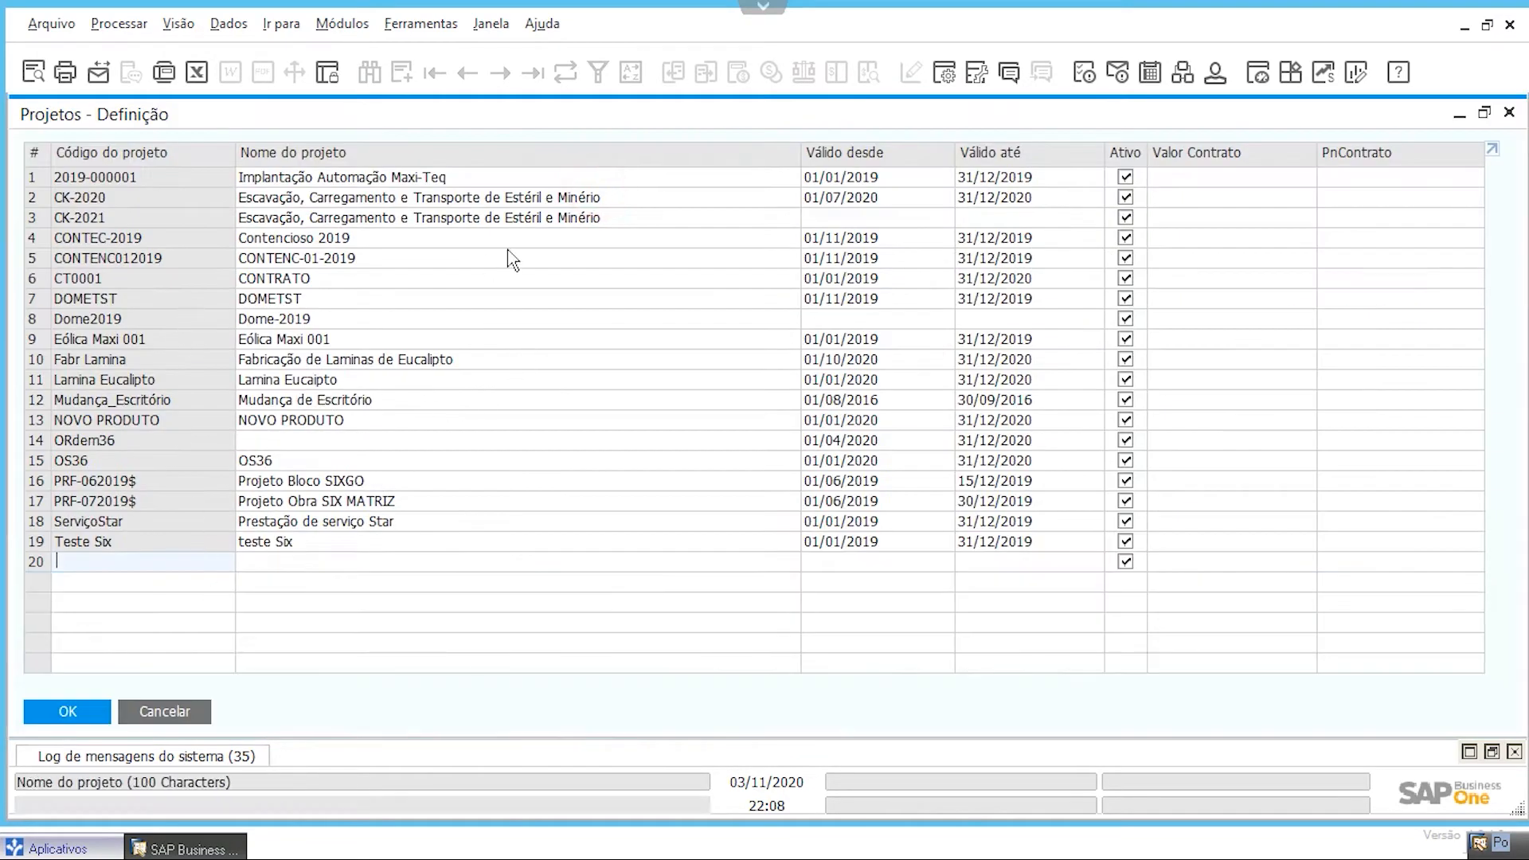
Select the Teste Six project row, restore the window size, review the rest of the project list and close it
{"action": "left_click", "coordinate": [35, 543]}
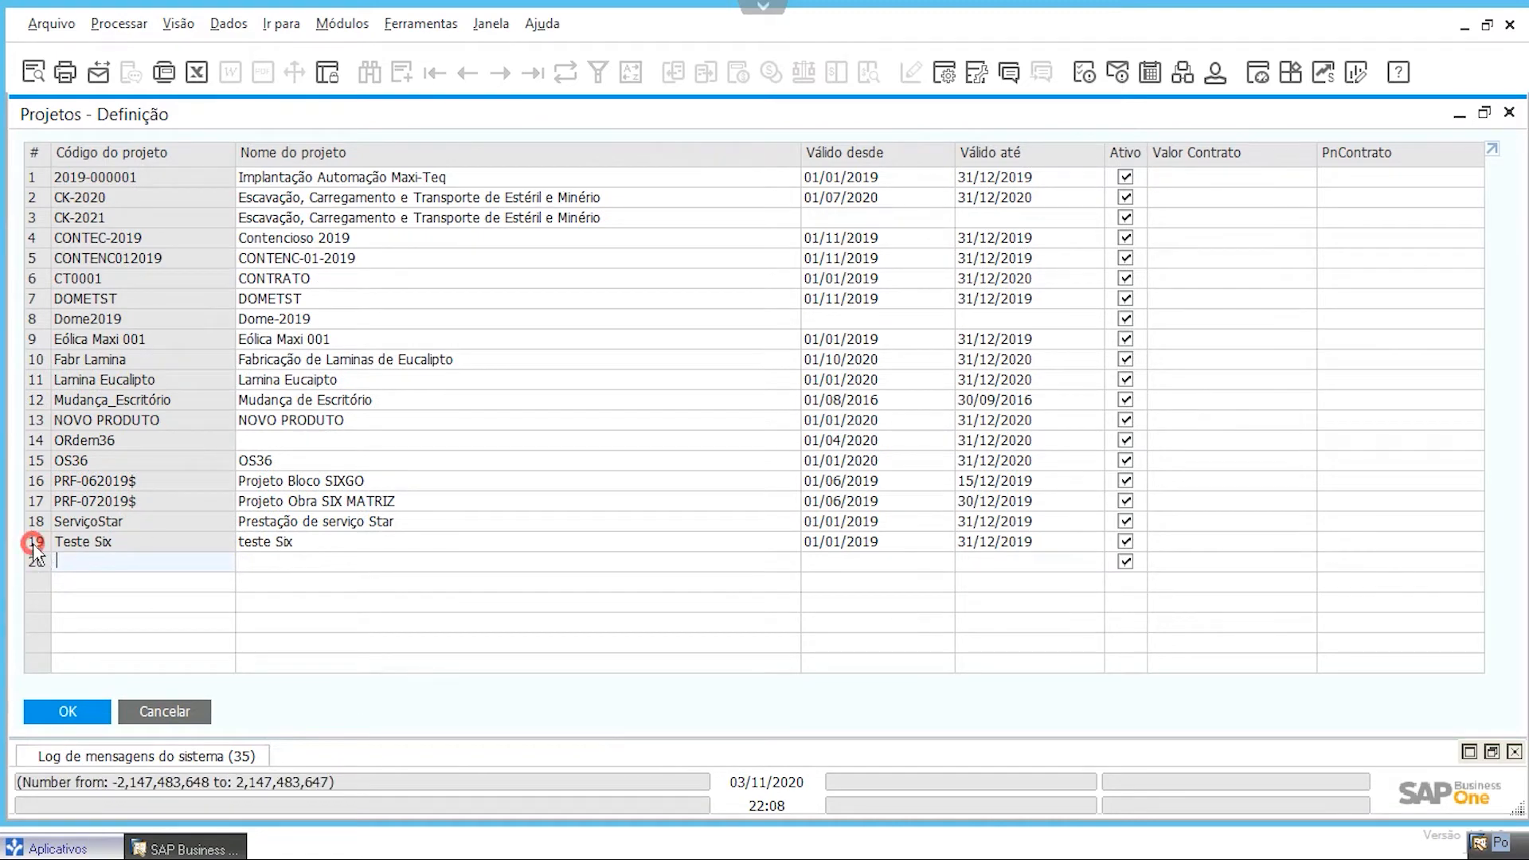
{"action": "double_click", "coordinate": [841, 114]}
{"action": "scroll", "coordinate": [710, 514], "scroll_direction": "down", "scroll_amount": 5}
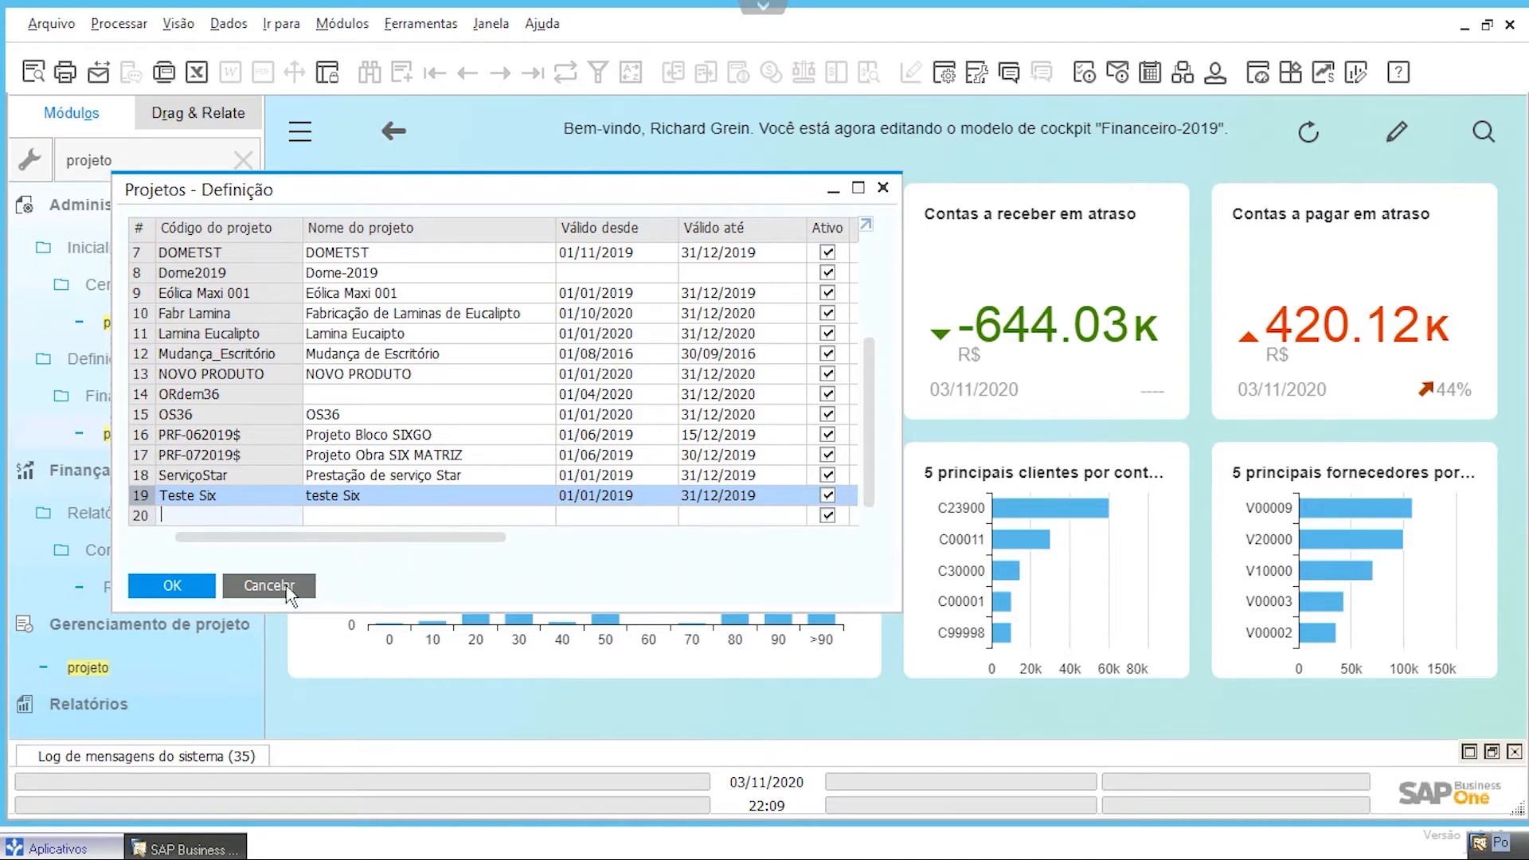
{"action": "left_click", "coordinate": [172, 586]}
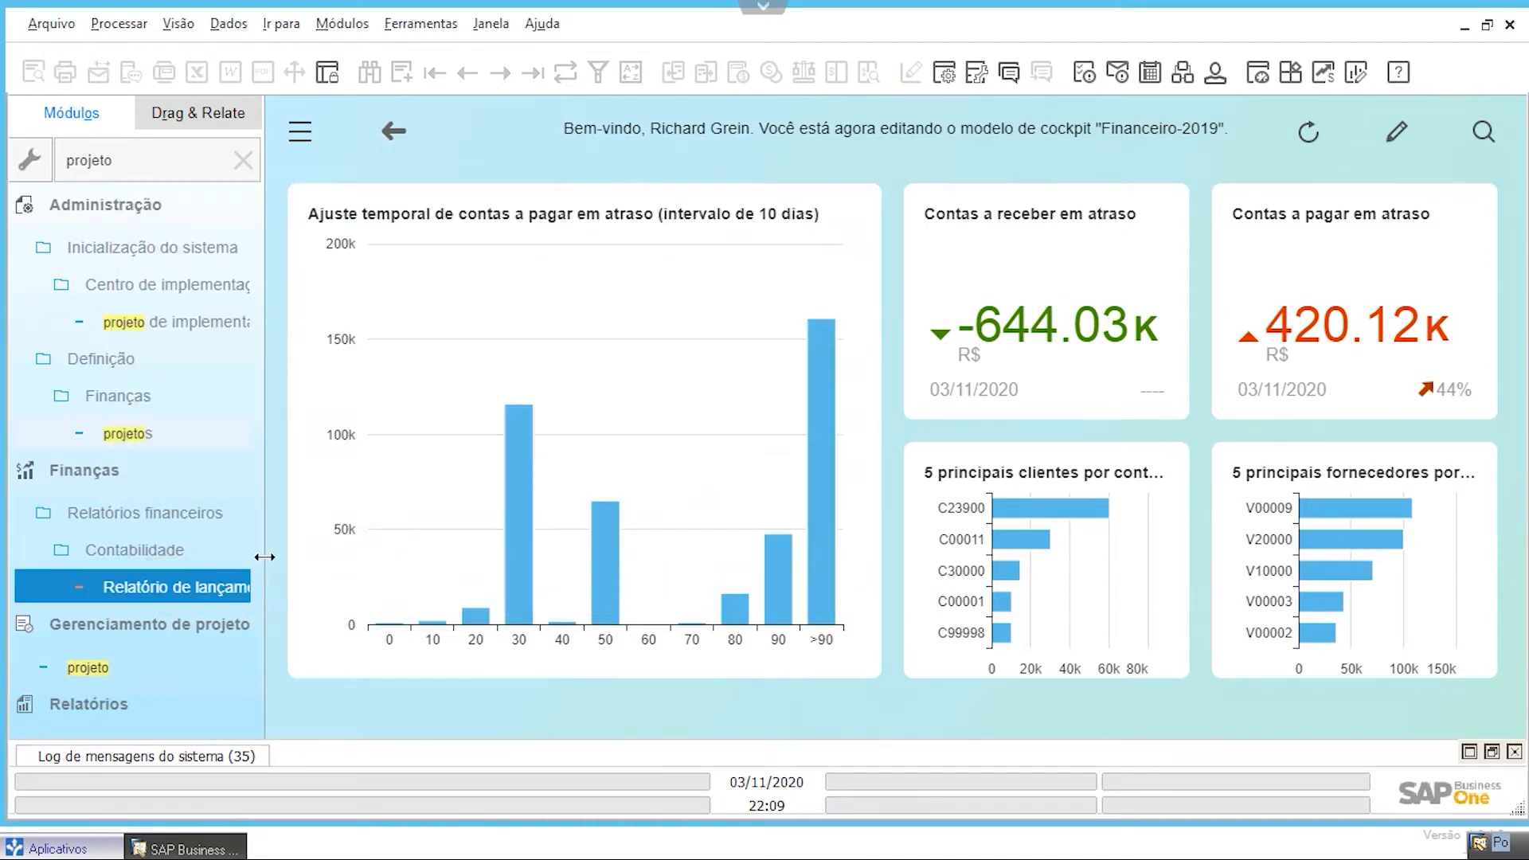
Clear the menu search, search for "dimens" and open the cost accounting dimensions (Dimensões)
{"action": "left_click", "coordinate": [243, 161]}
{"action": "left_click", "coordinate": [146, 160]}
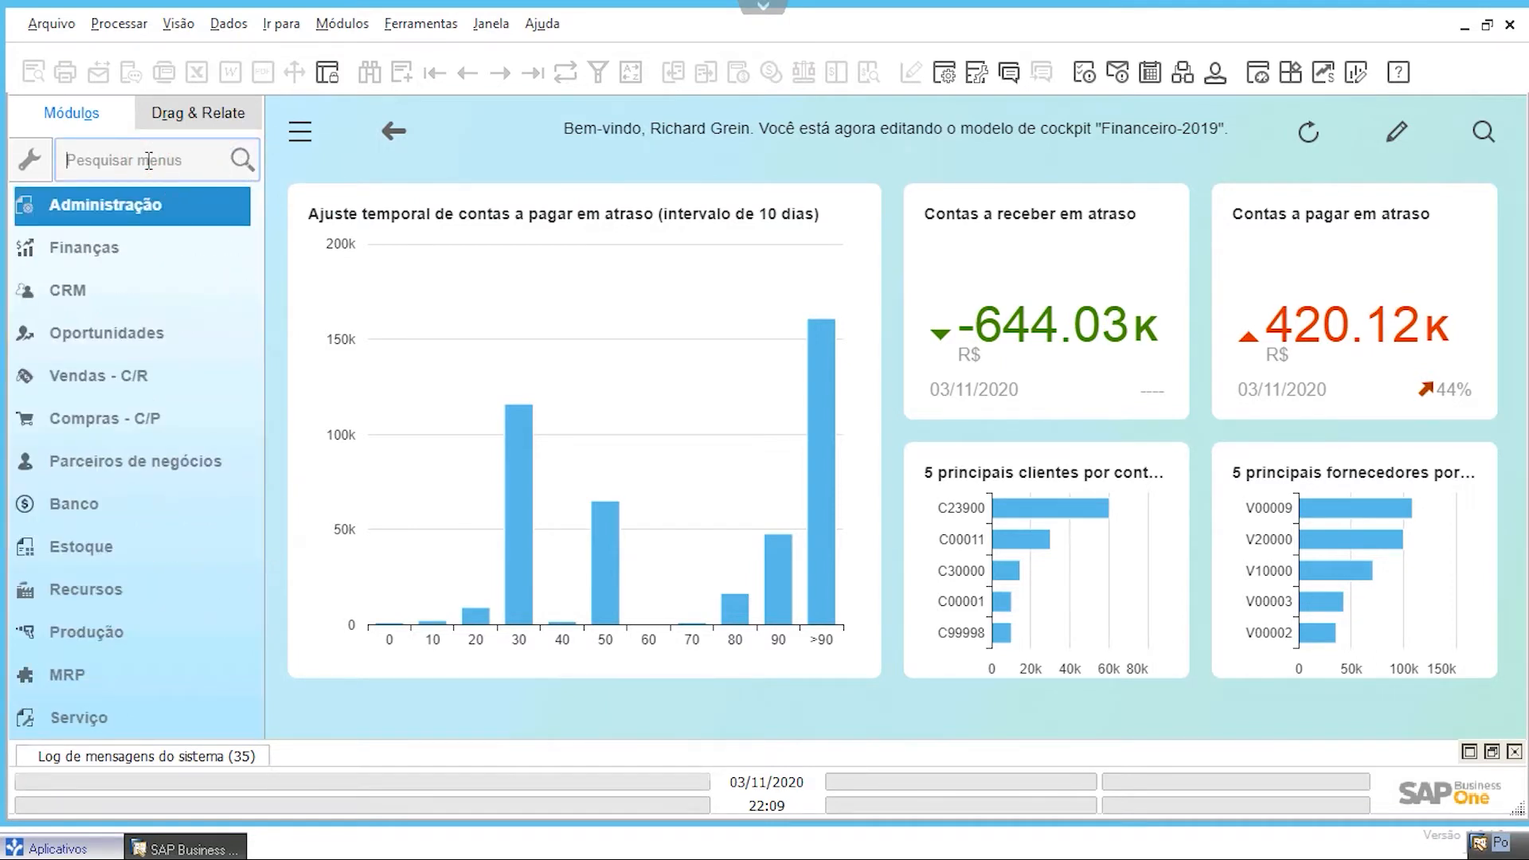
{"action": "type", "text": "dimens"}
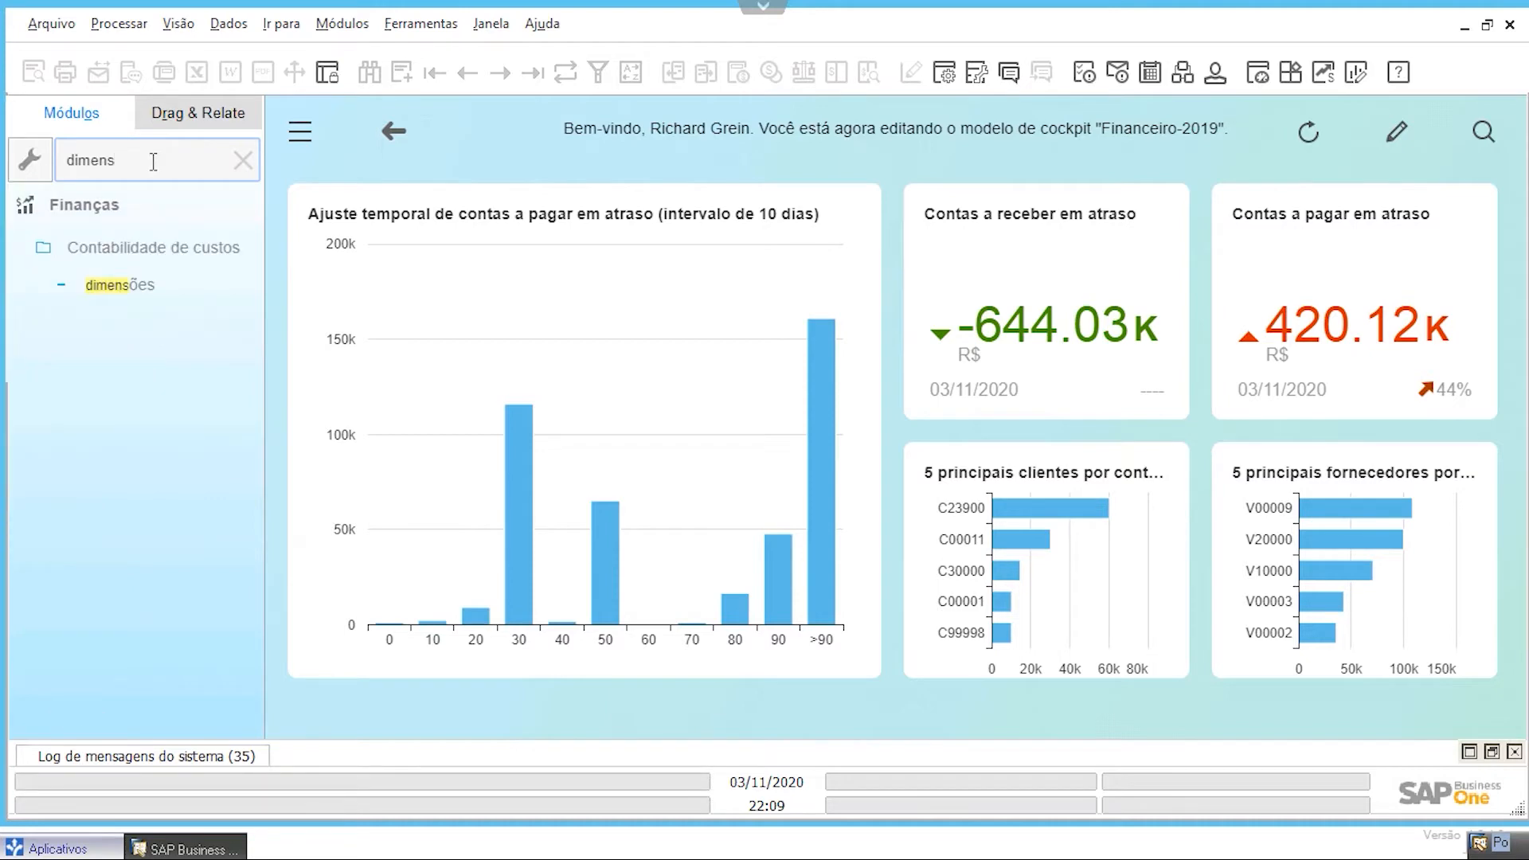
{"action": "left_click", "coordinate": [142, 279]}
{"action": "left_click", "coordinate": [140, 289]}
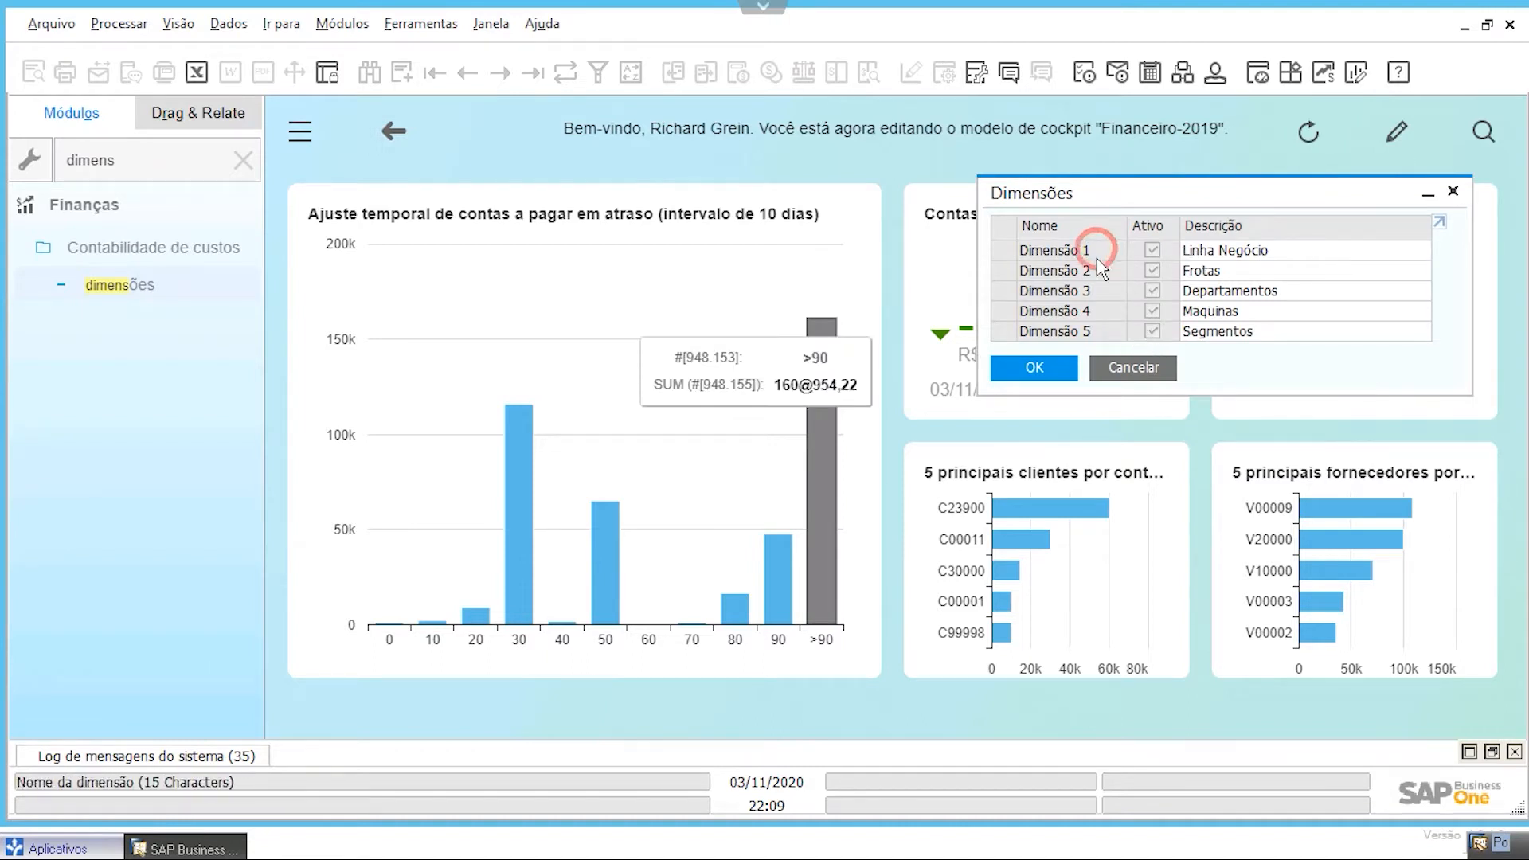
Go through the descriptions of dimensions 1 to 5 one by one
{"action": "left_click", "coordinate": [1233, 247]}
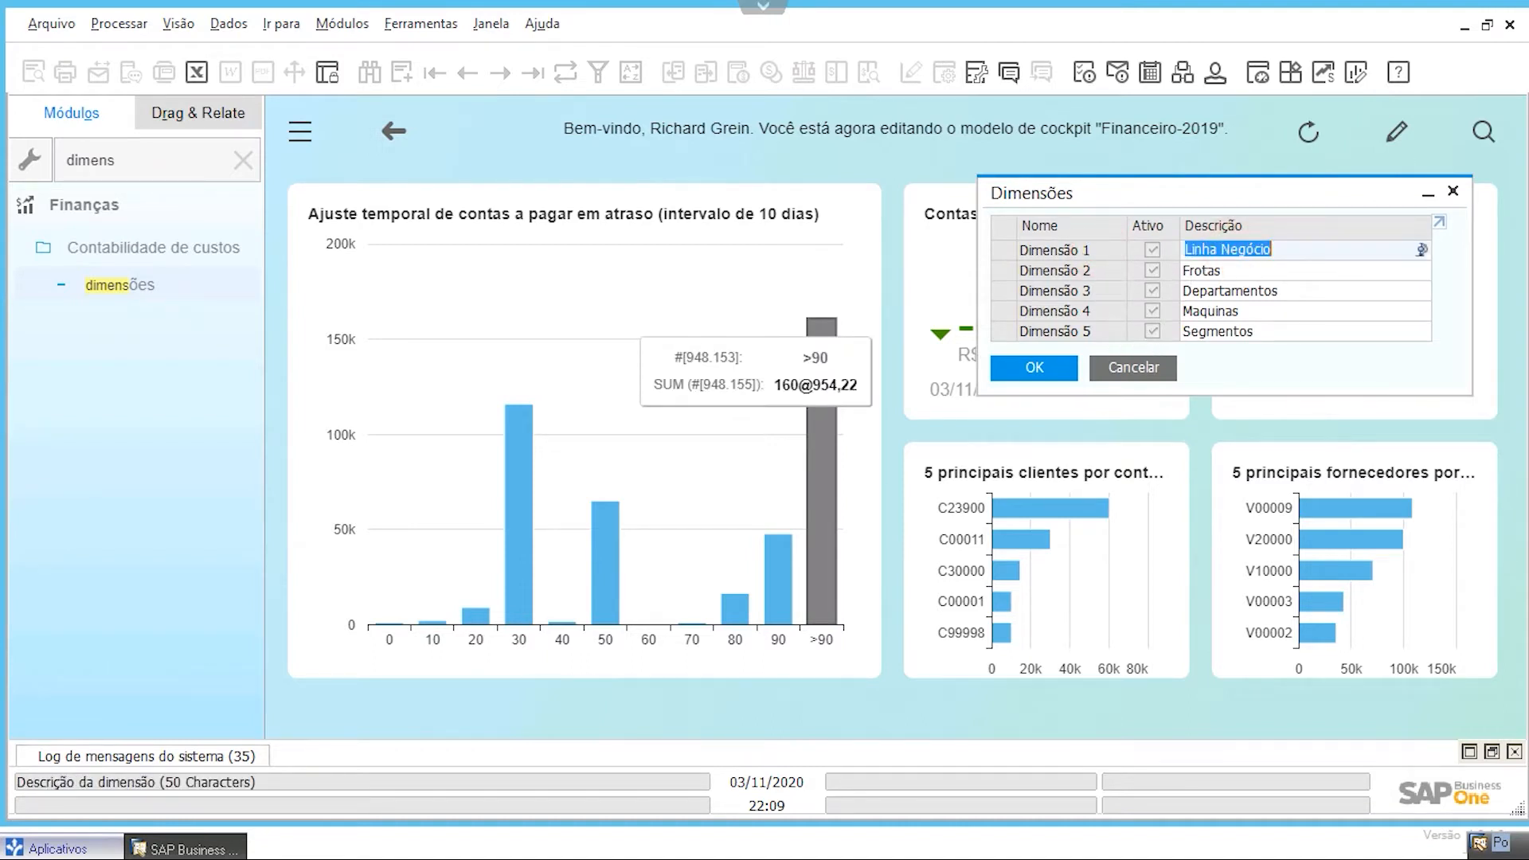
{"action": "left_click", "coordinate": [1239, 270]}
{"action": "left_click", "coordinate": [1249, 291]}
{"action": "left_click", "coordinate": [1250, 310]}
{"action": "left_click", "coordinate": [1227, 331]}
{"action": "left_click", "coordinate": [1268, 331]}
Search the menus for "centro", open the cost center definition and arrange its window beside the dimensions window
{"action": "left_click", "coordinate": [243, 160]}
{"action": "left_click", "coordinate": [157, 158]}
{"action": "type", "text": "centro"}
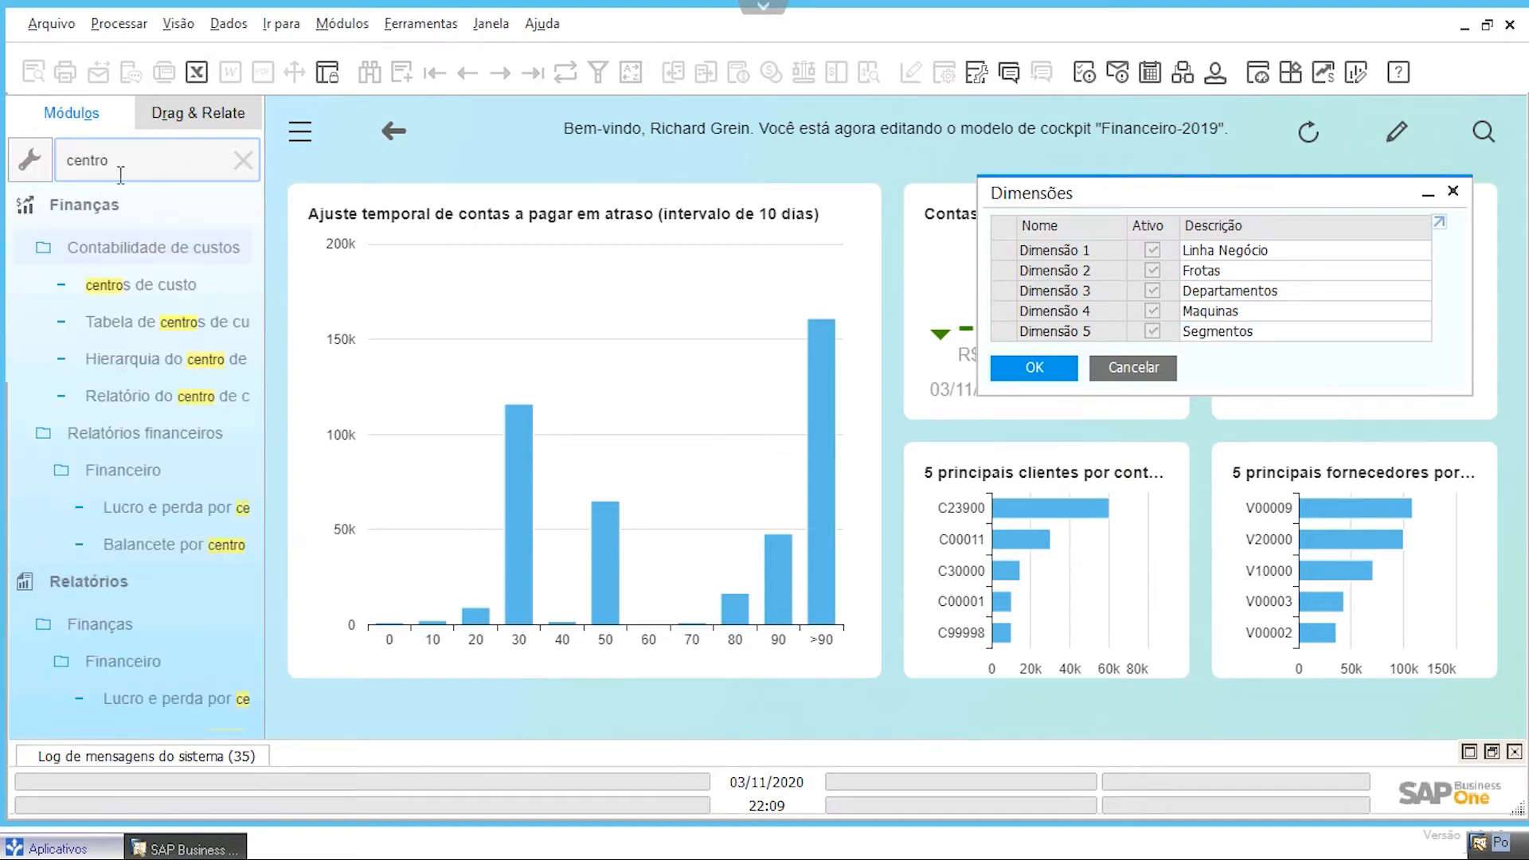
{"action": "left_click", "coordinate": [143, 293]}
{"action": "left_click_drag", "start_coordinate": [567, 180], "coordinate": [552, 242]}
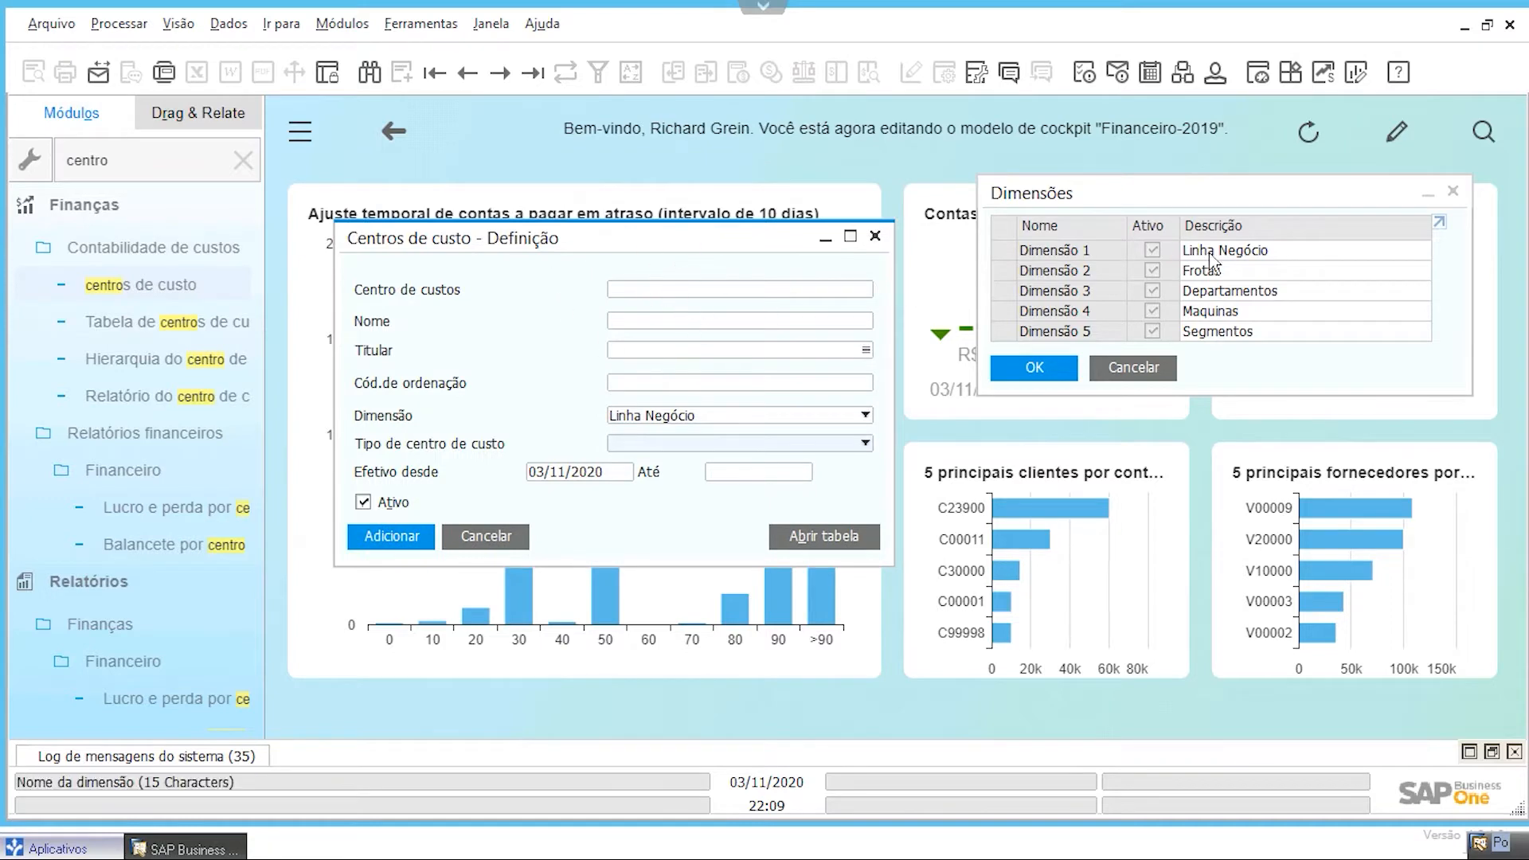
{"action": "left_click_drag", "start_coordinate": [1154, 194], "coordinate": [1099, 288]}
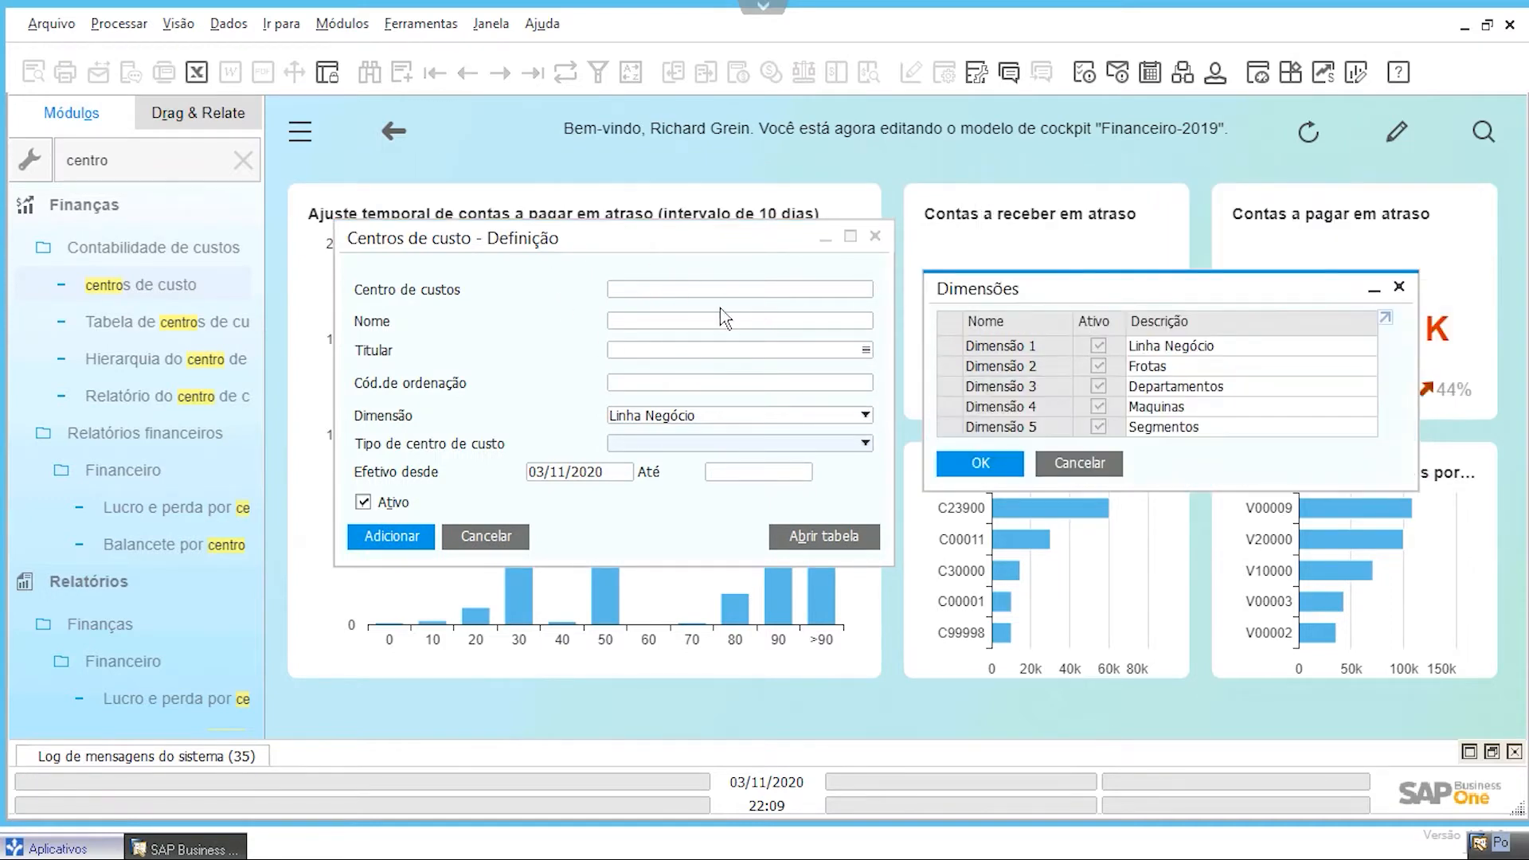
Search the cost centers of the Segmentos dimension with the effective-from date left empty
{"action": "left_click", "coordinate": [558, 346]}
{"action": "key", "text": "ctrl+f"}
{"action": "left_click", "coordinate": [677, 416]}
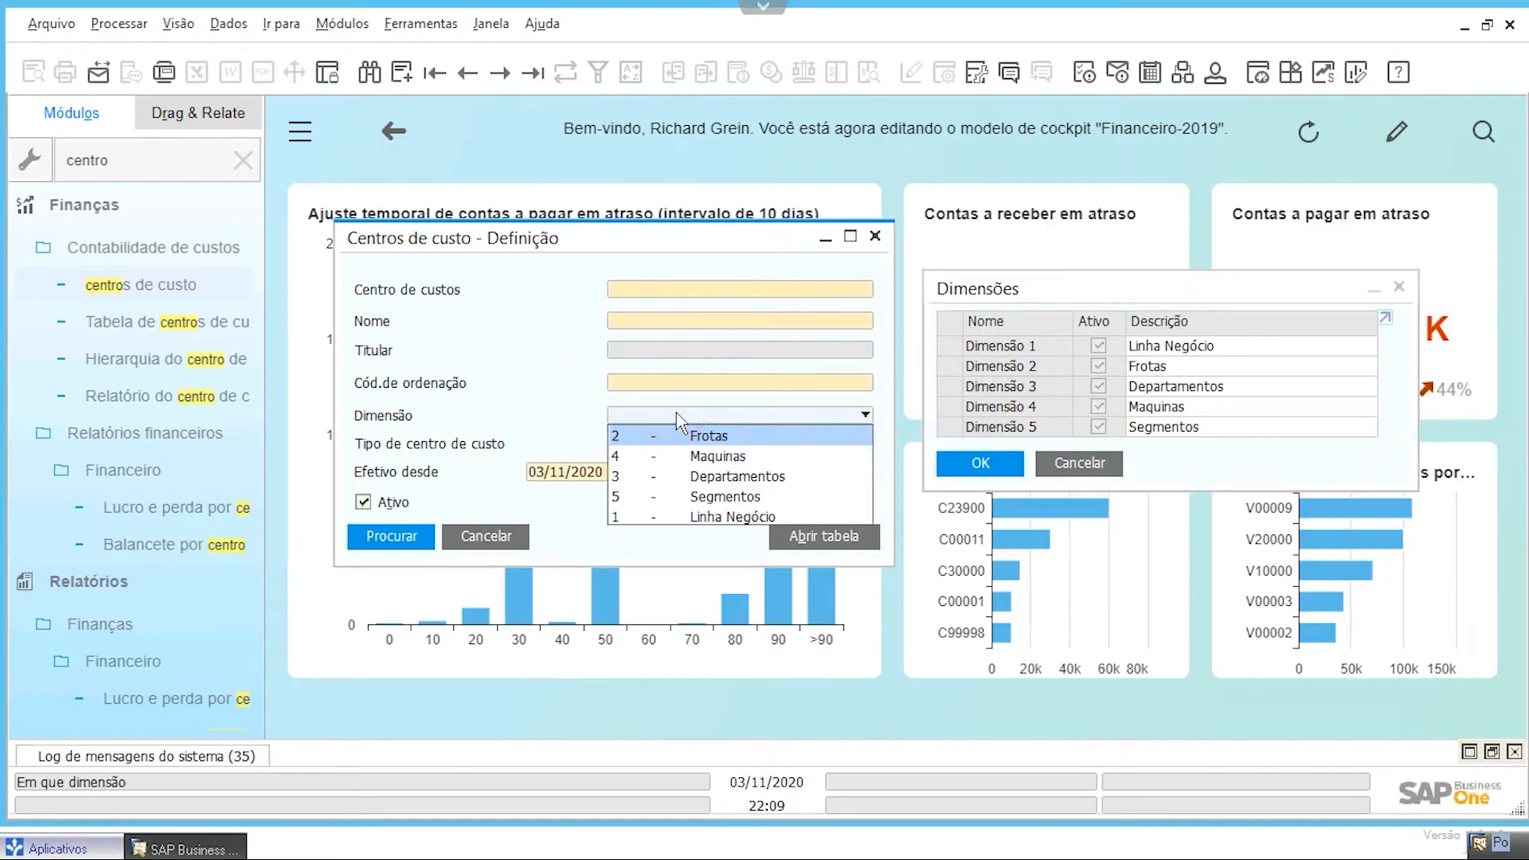
{"action": "left_click", "coordinate": [700, 497]}
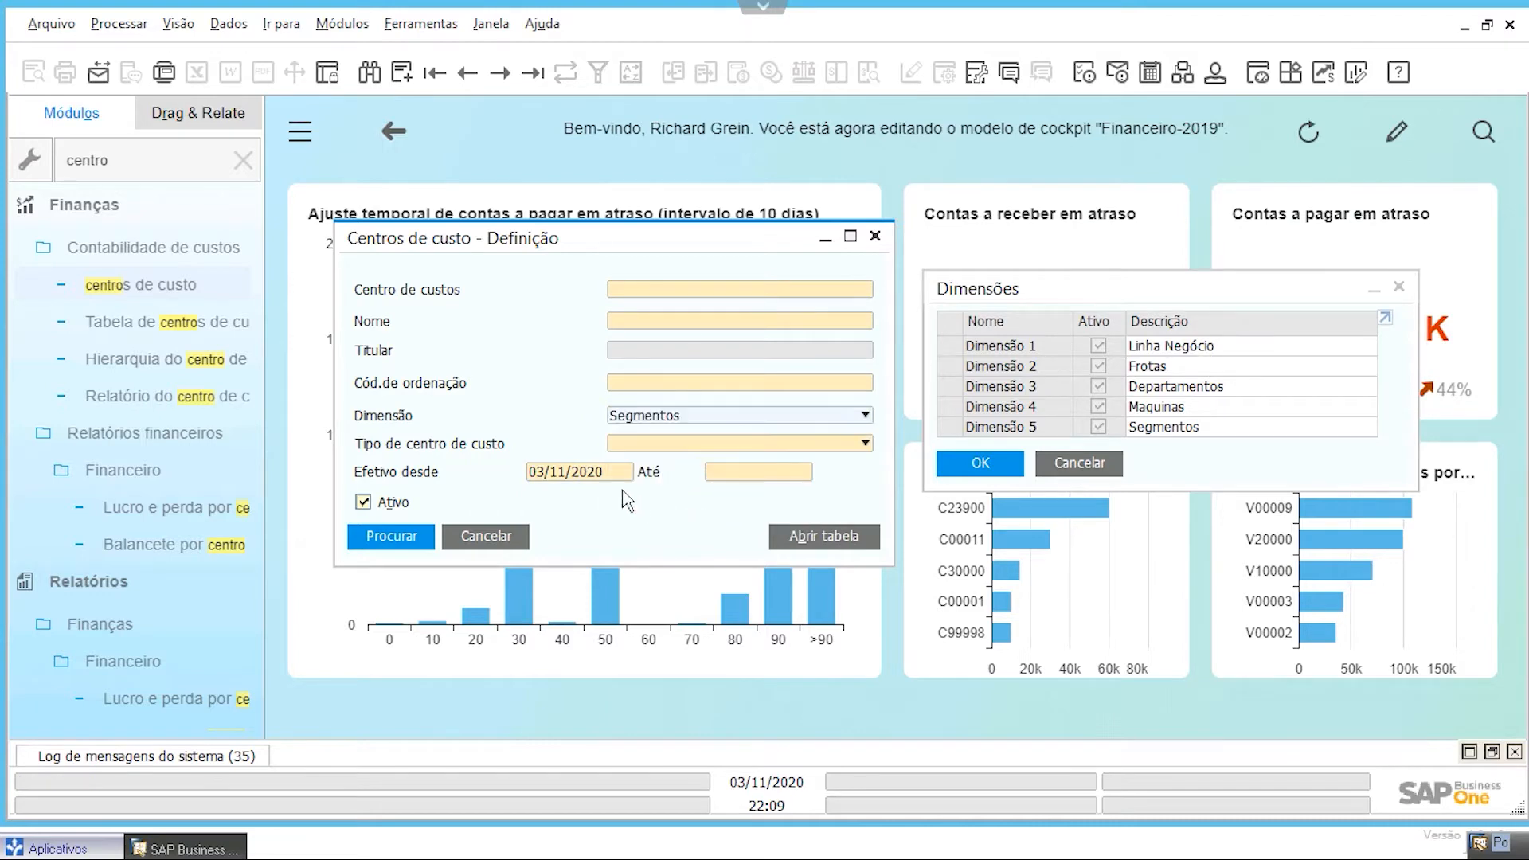
{"action": "double_click", "coordinate": [593, 472]}
{"action": "key", "text": "BackSpace"}
{"action": "left_click", "coordinate": [658, 289]}
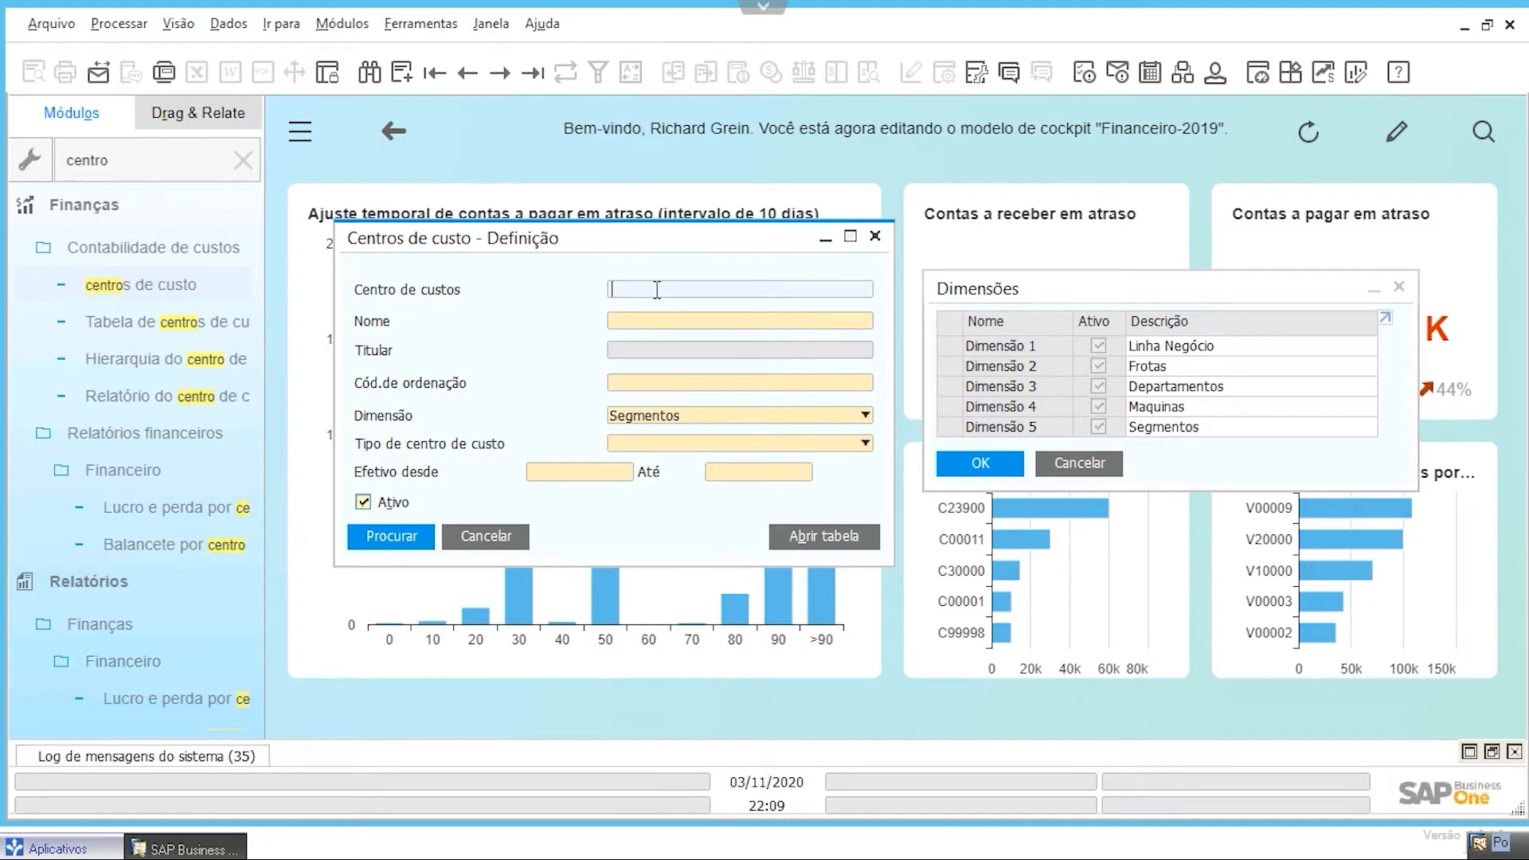
{"action": "key", "text": "Tab"}
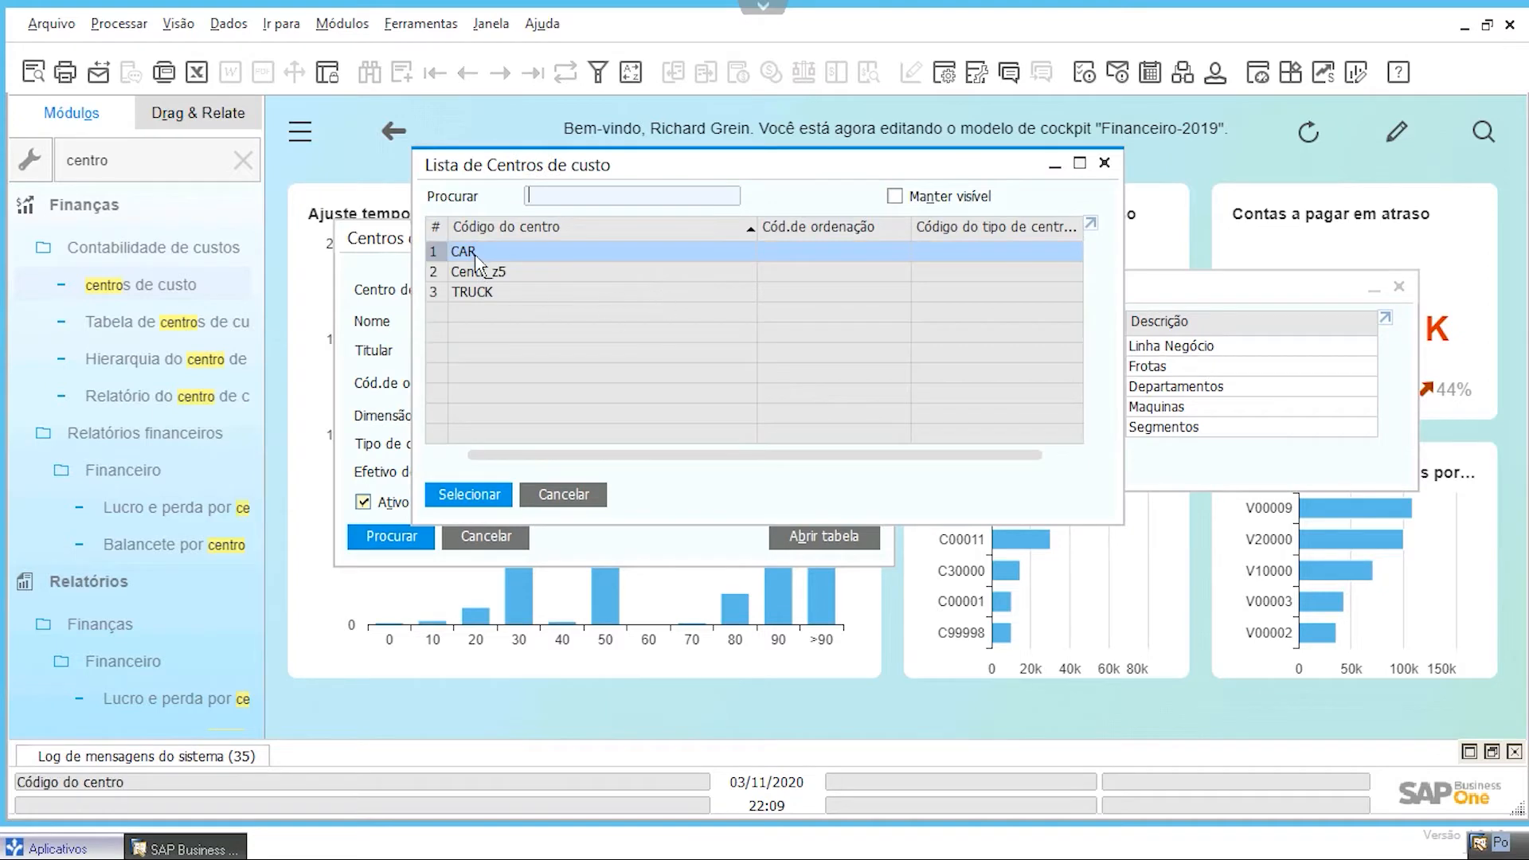
Open the CAR cost center from the list and compare its dimension with the dimensions table
{"action": "left_click", "coordinate": [478, 296]}
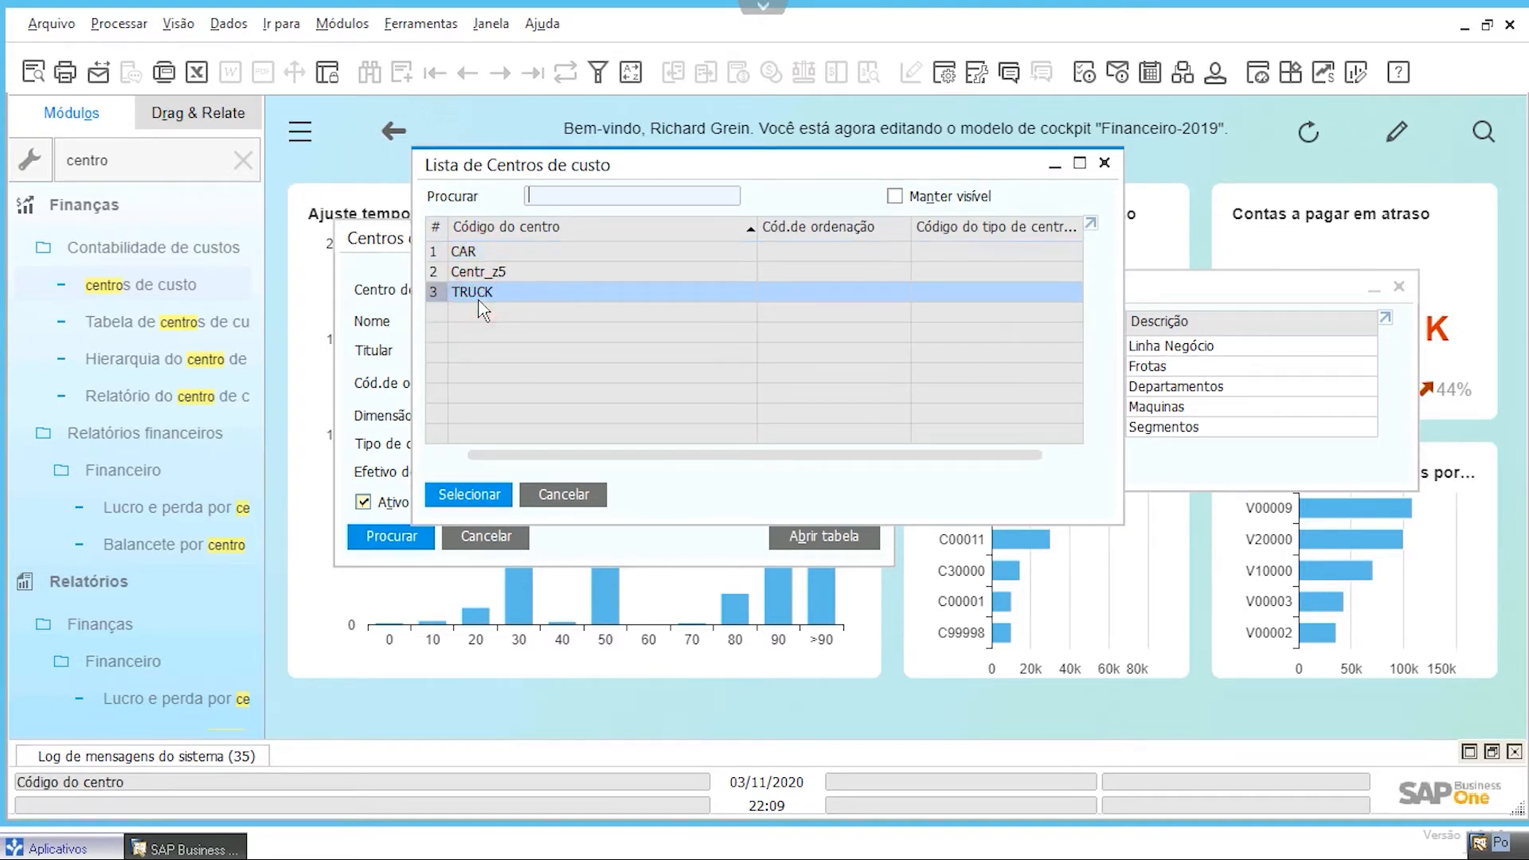
{"action": "left_click", "coordinate": [497, 250]}
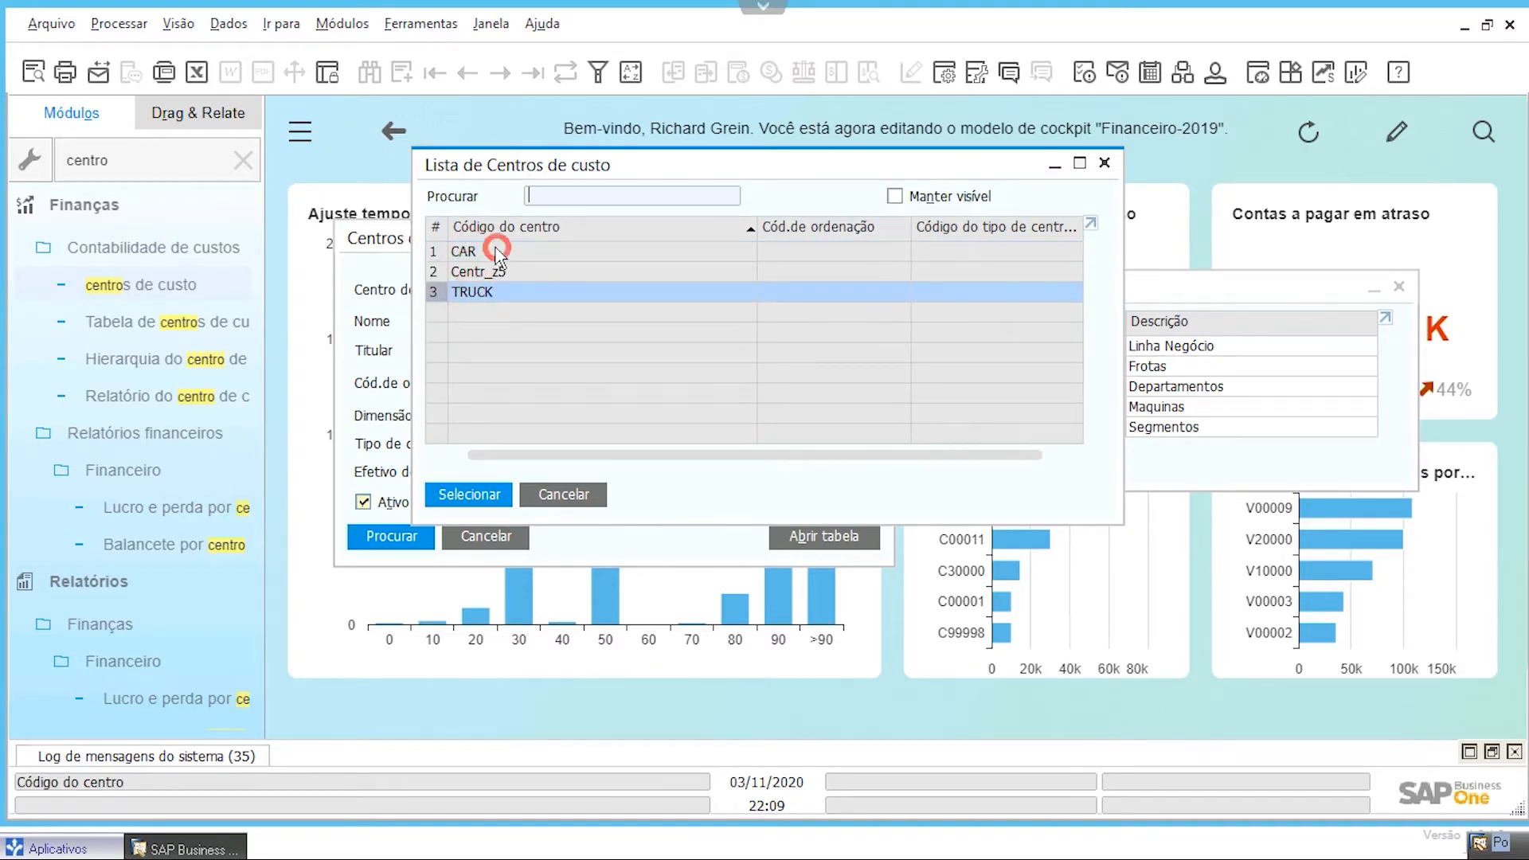
{"action": "left_click", "coordinate": [487, 494]}
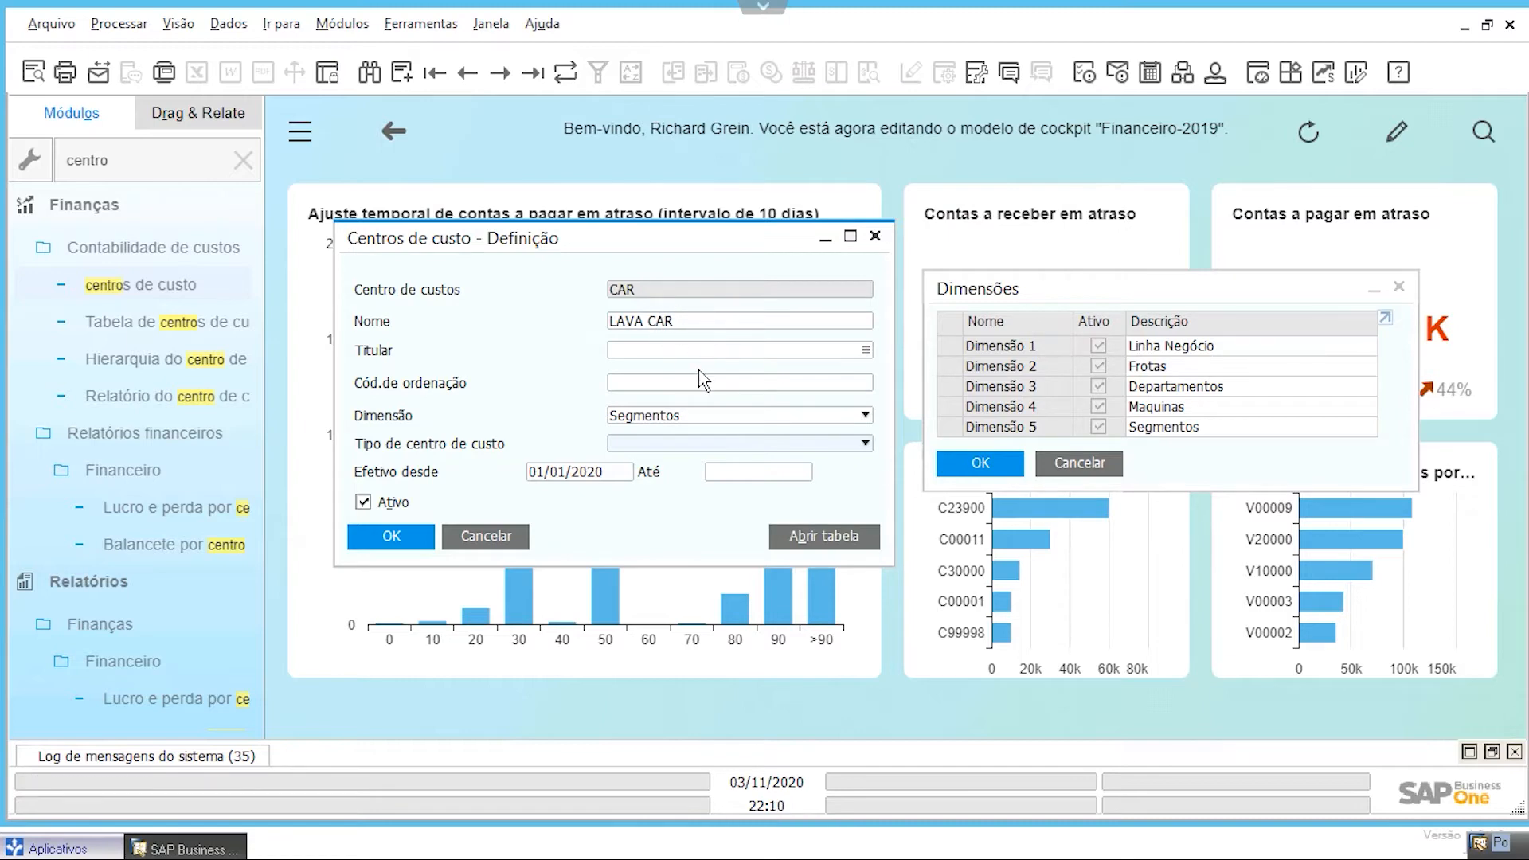
{"action": "left_click", "coordinate": [1023, 391]}
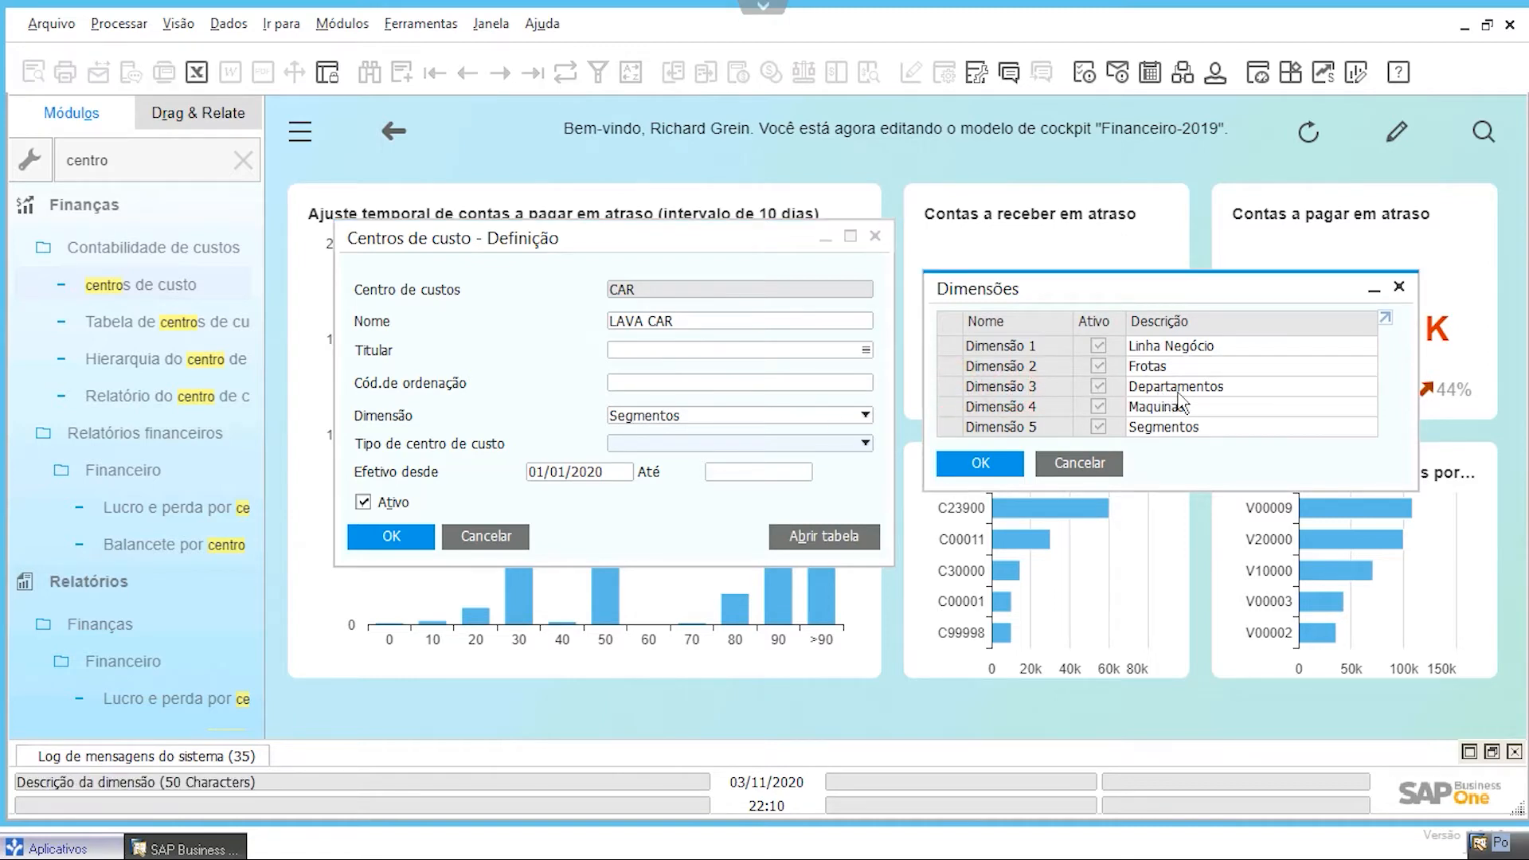
Start a new cost center search with no effective date, filtered by the Departamentos dimension
{"action": "left_click", "coordinate": [508, 338]}
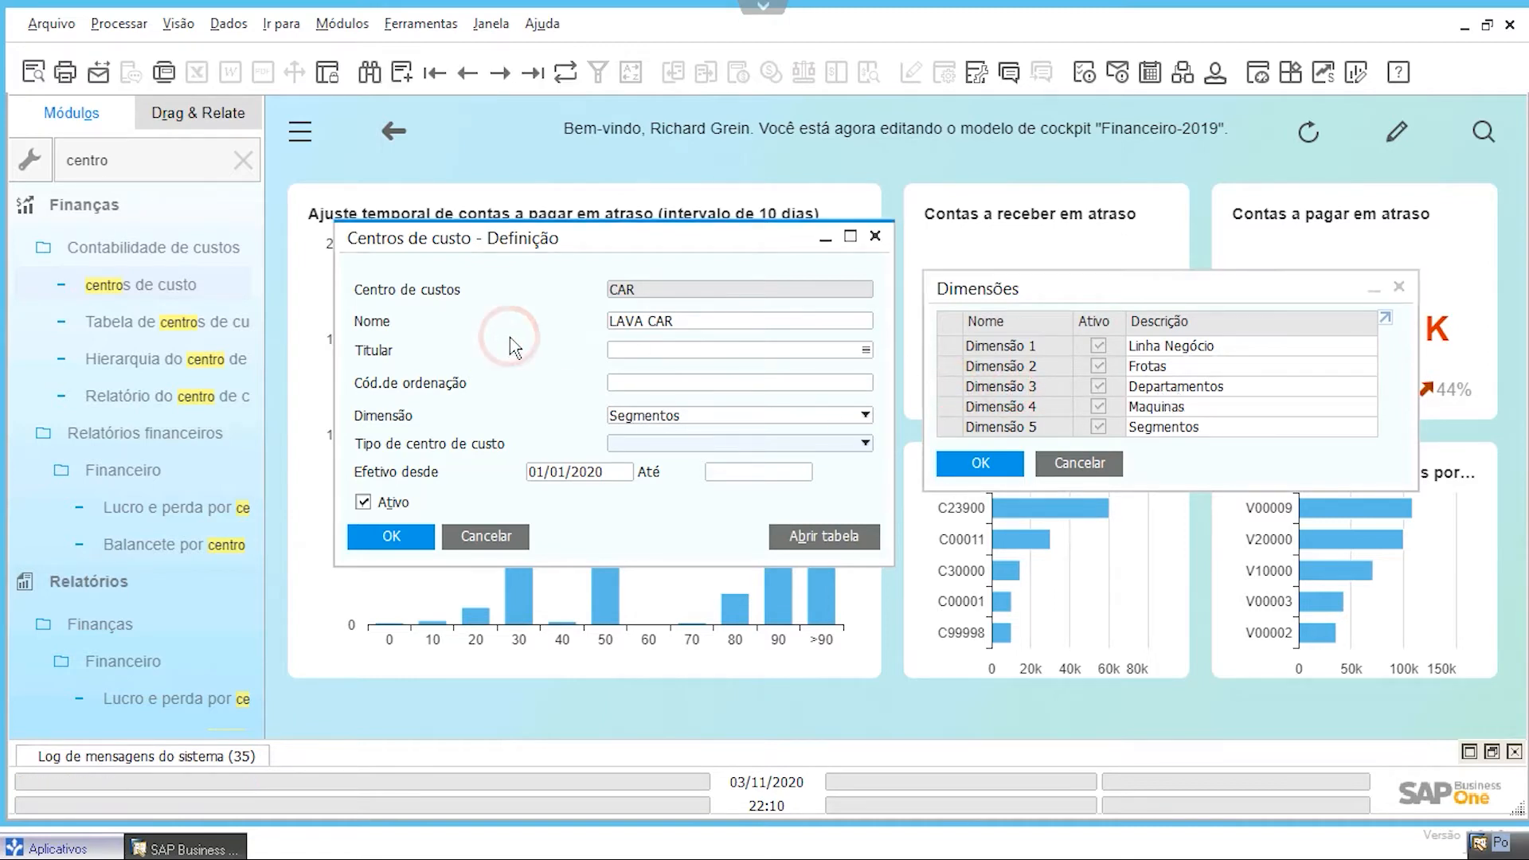
{"action": "key", "text": "ctrl+f"}
{"action": "double_click", "coordinate": [608, 477]}
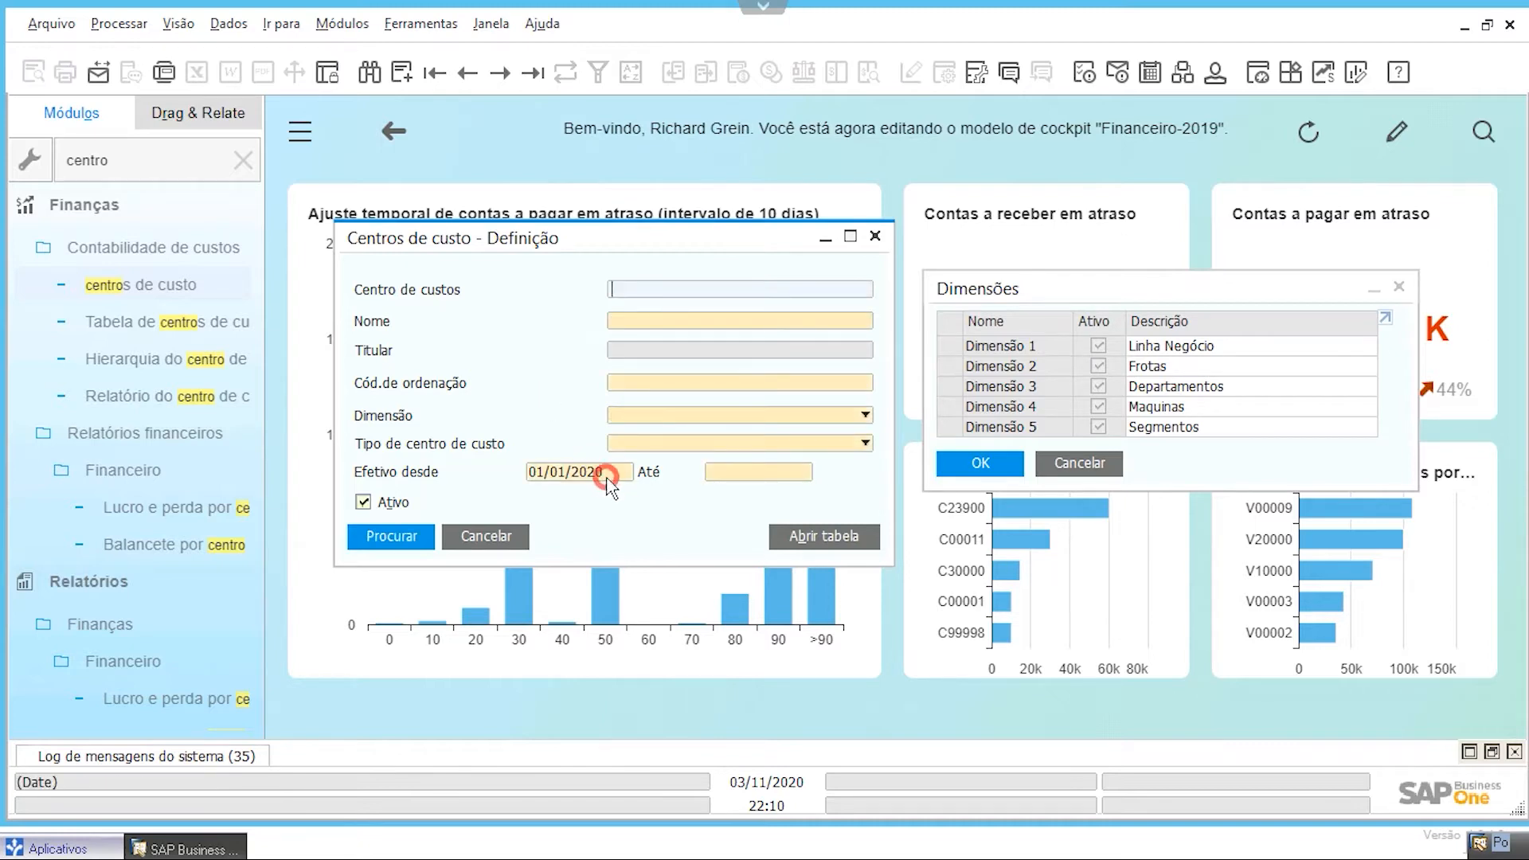
{"action": "key", "text": "Delete"}
{"action": "left_click", "coordinate": [655, 422]}
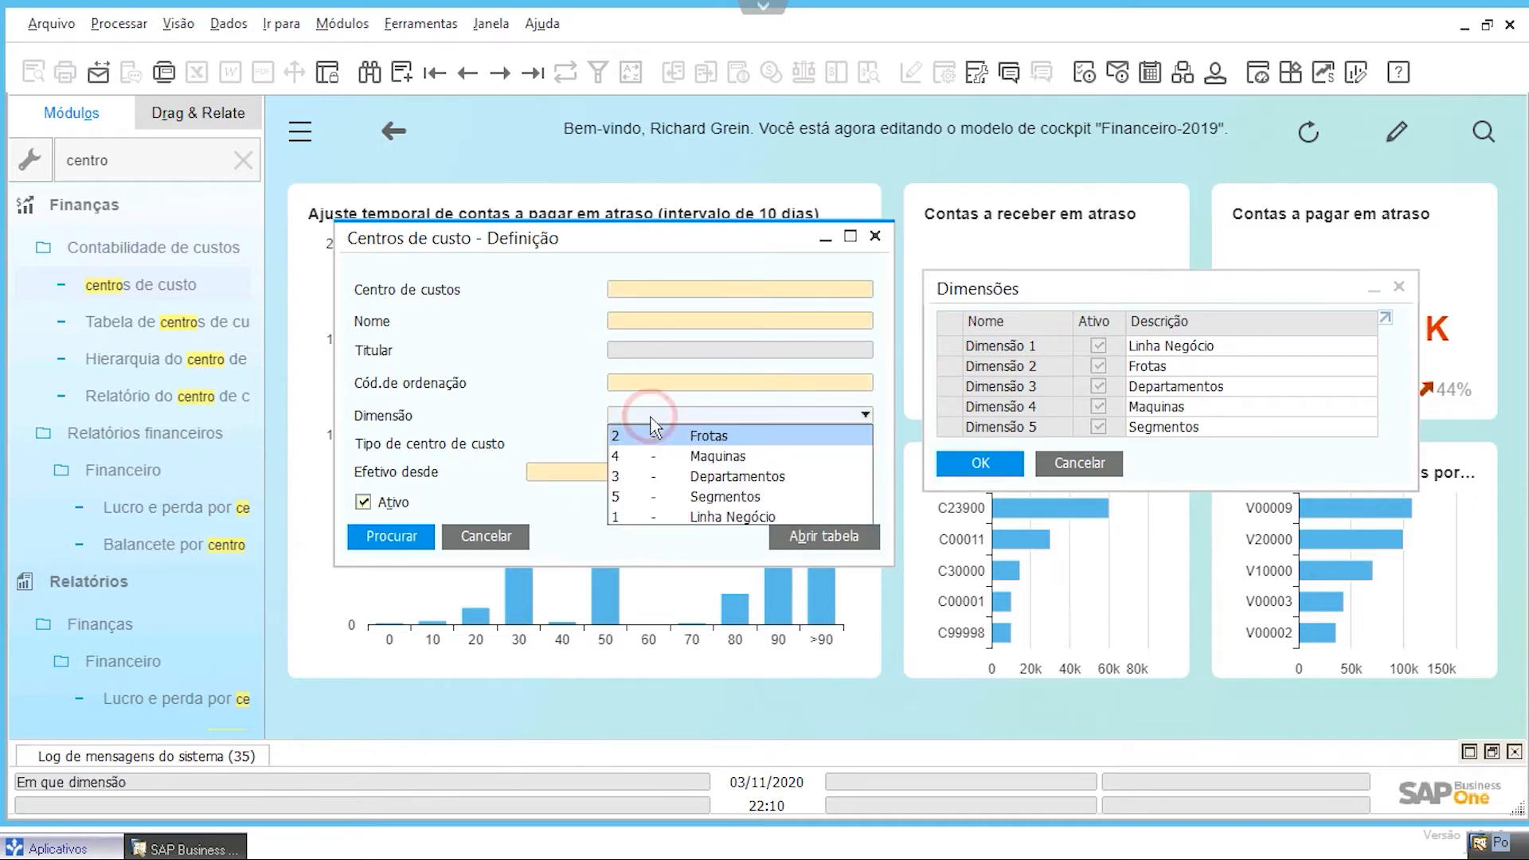
{"action": "left_click", "coordinate": [660, 471]}
{"action": "left_click", "coordinate": [390, 533]}
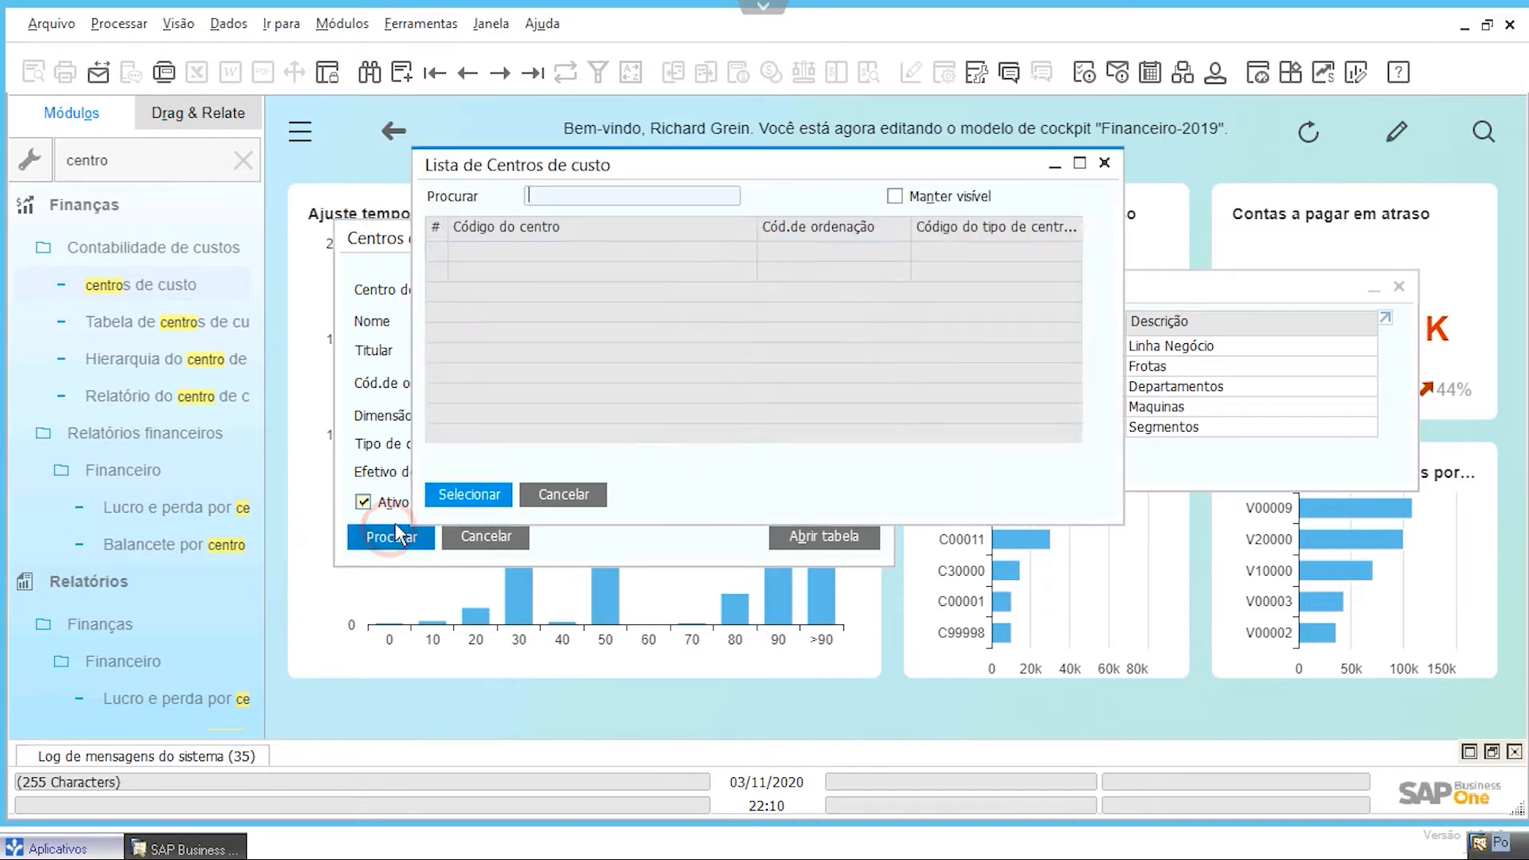
Go through the listed department cost centers and open the ADM record
{"action": "left_click", "coordinate": [545, 273]}
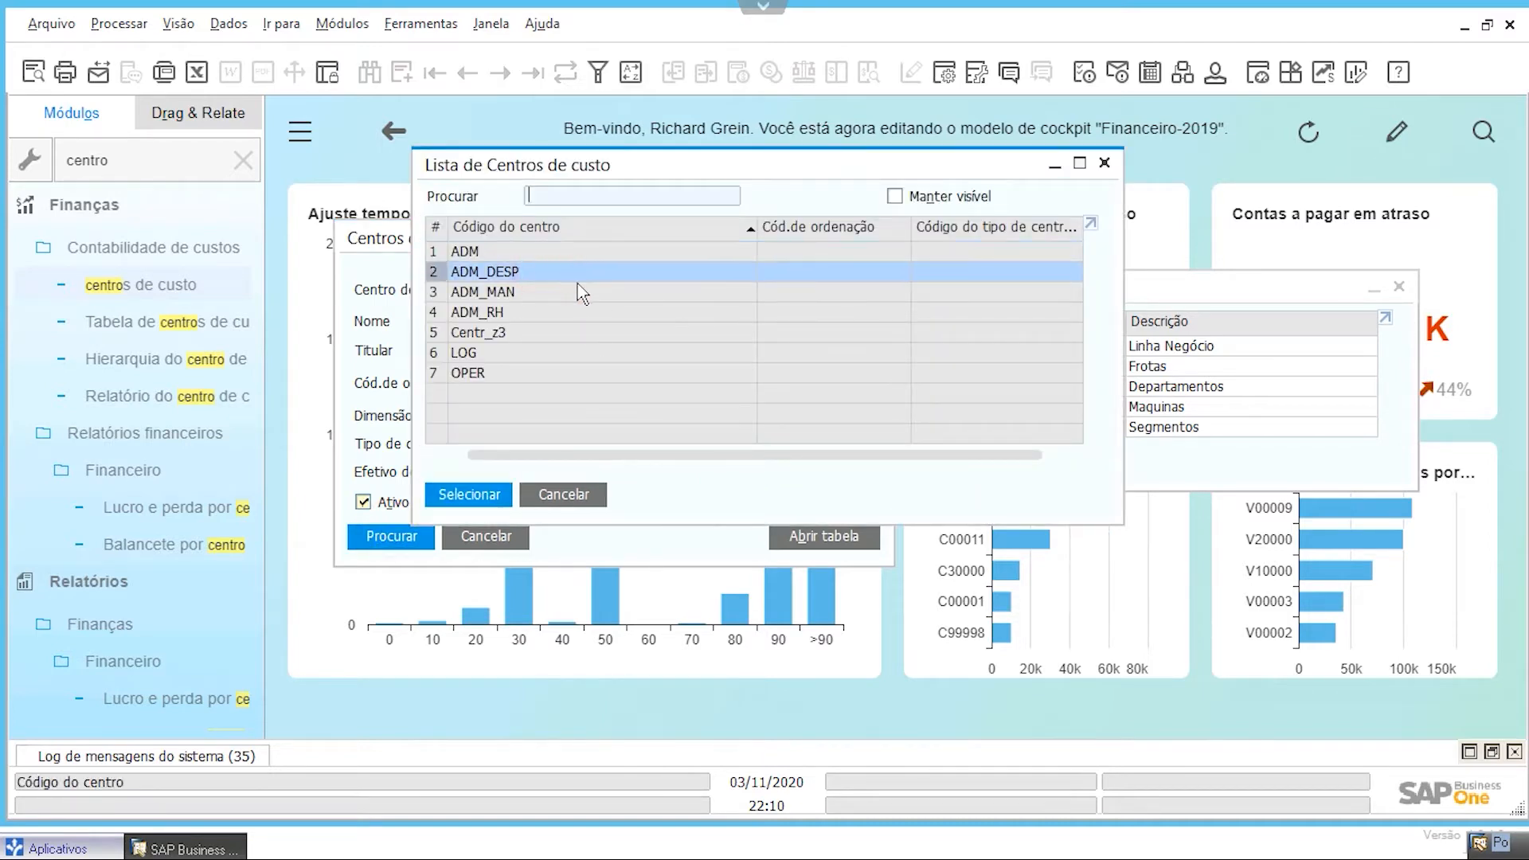
{"action": "left_click", "coordinate": [571, 293]}
{"action": "left_click", "coordinate": [535, 309]}
{"action": "left_click", "coordinate": [508, 355]}
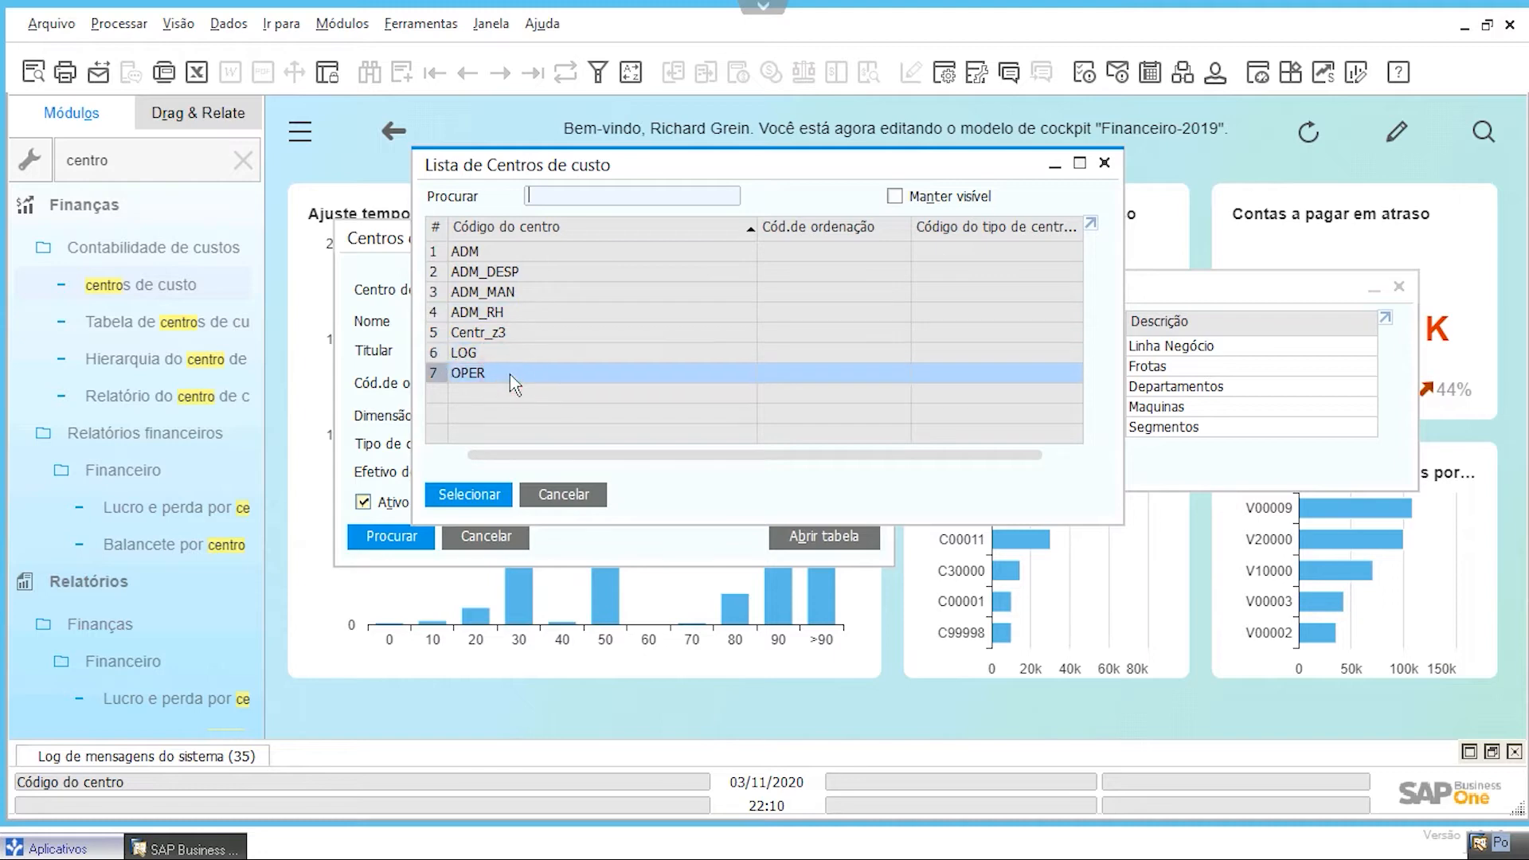
{"action": "left_click", "coordinate": [506, 255]}
{"action": "left_click", "coordinate": [488, 494]}
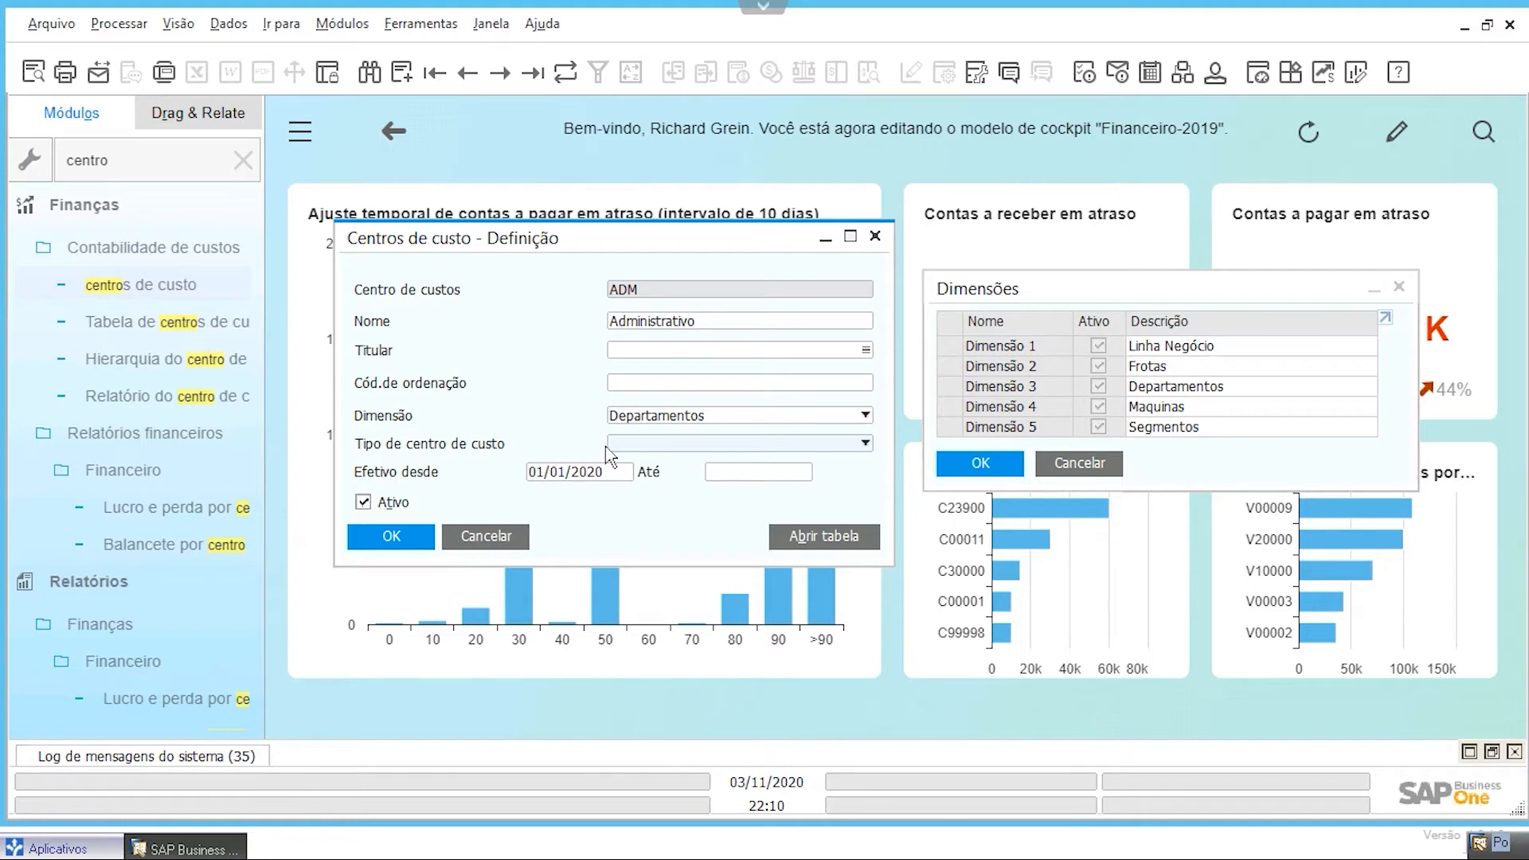
Search the cost centers of the Maquinas dimension without an effective date
{"action": "key", "text": "ctrl+f"}
{"action": "left_click", "coordinate": [605, 470]}
{"action": "left_click", "coordinate": [642, 416]}
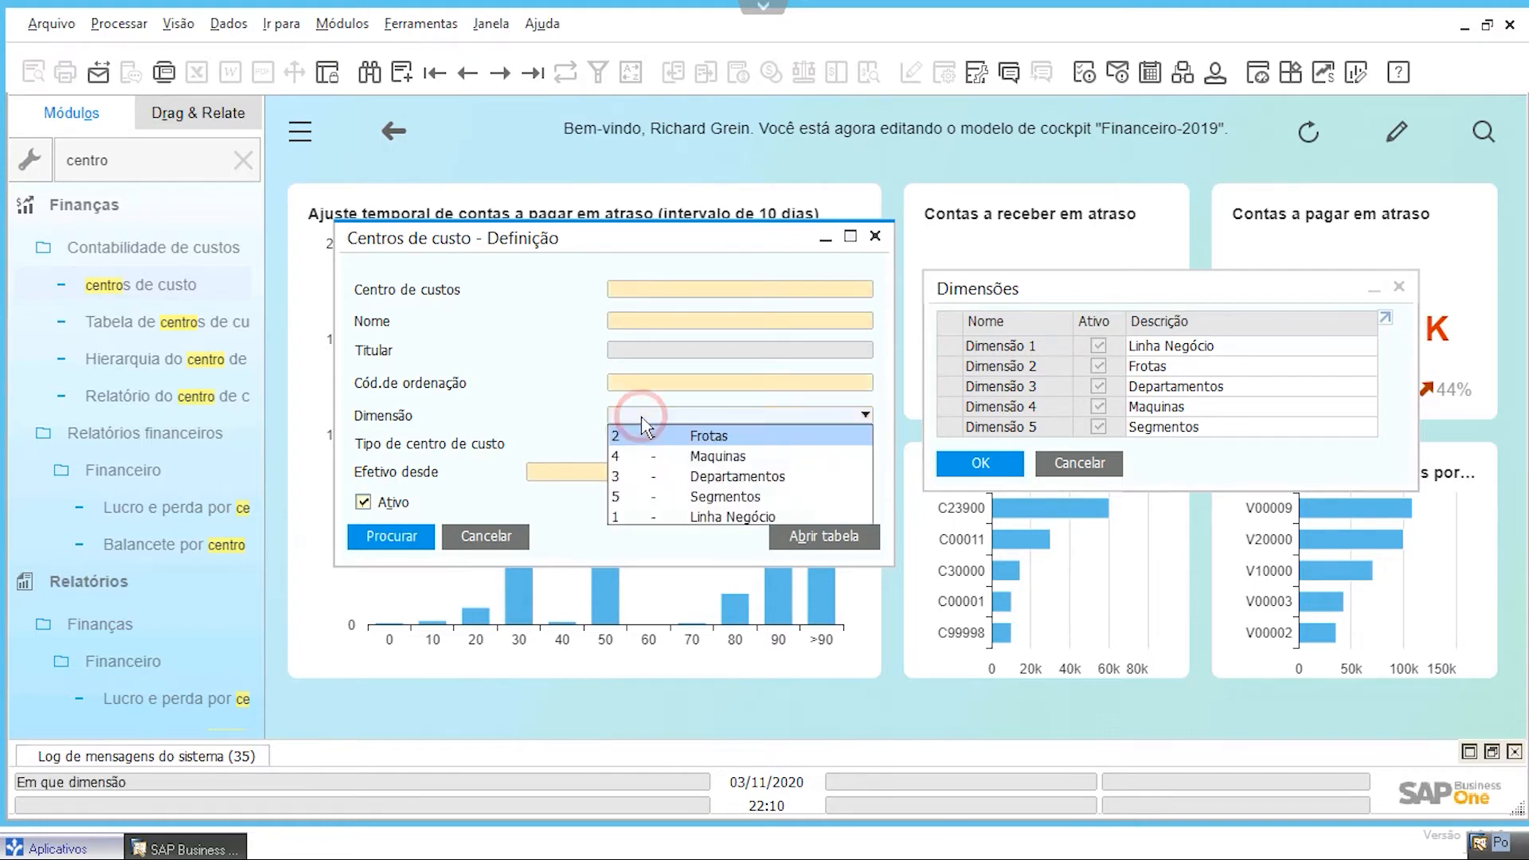
{"action": "left_click", "coordinate": [647, 455]}
{"action": "left_click", "coordinate": [640, 286]}
{"action": "key", "text": "Return"}
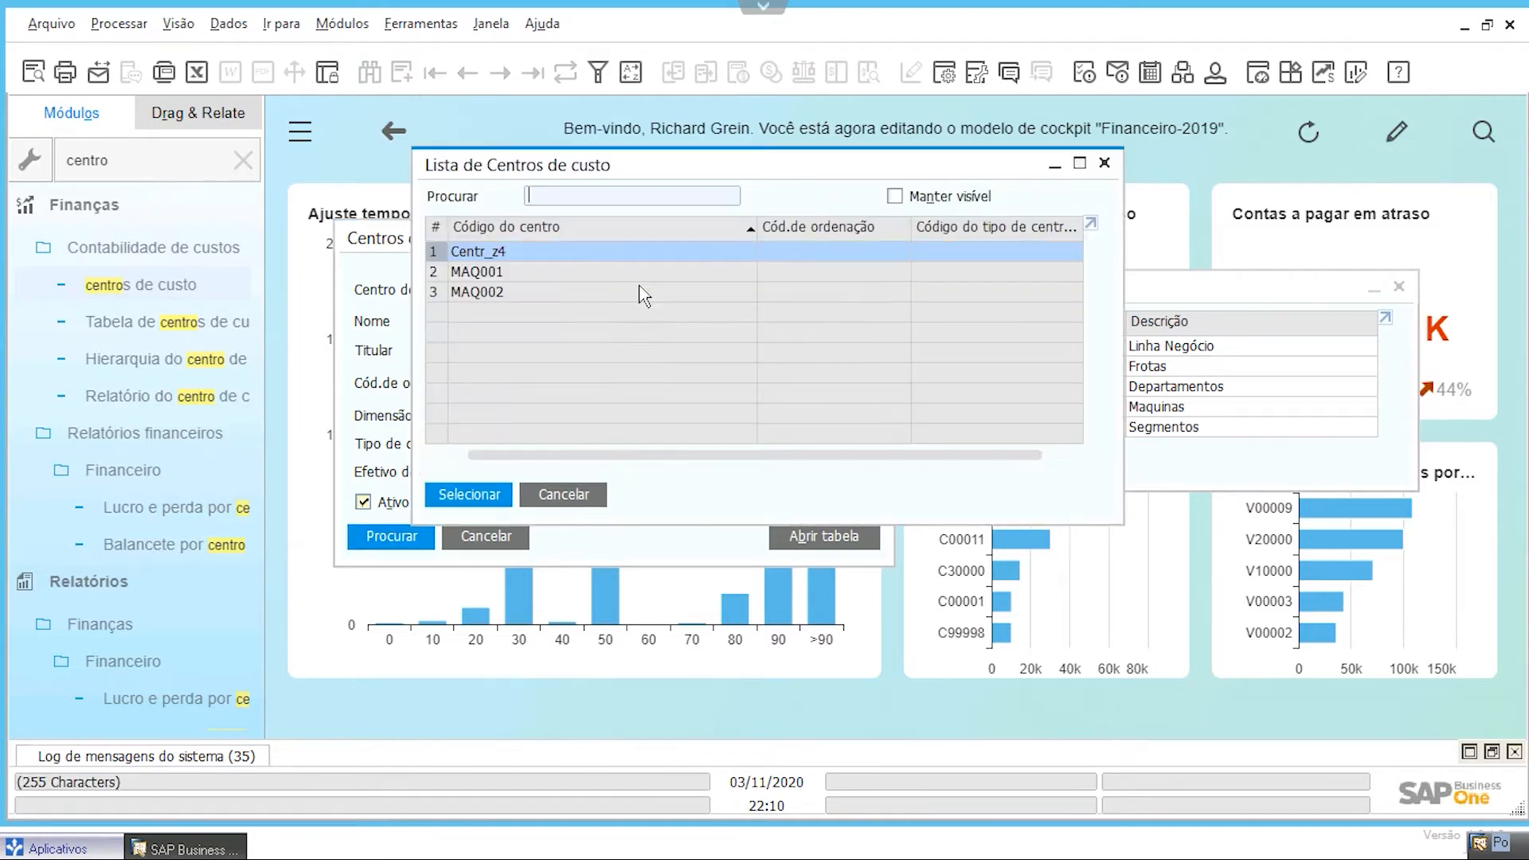
Open the MAQ001 cost center and move on to the following record, MAQ002
{"action": "left_click", "coordinate": [627, 275]}
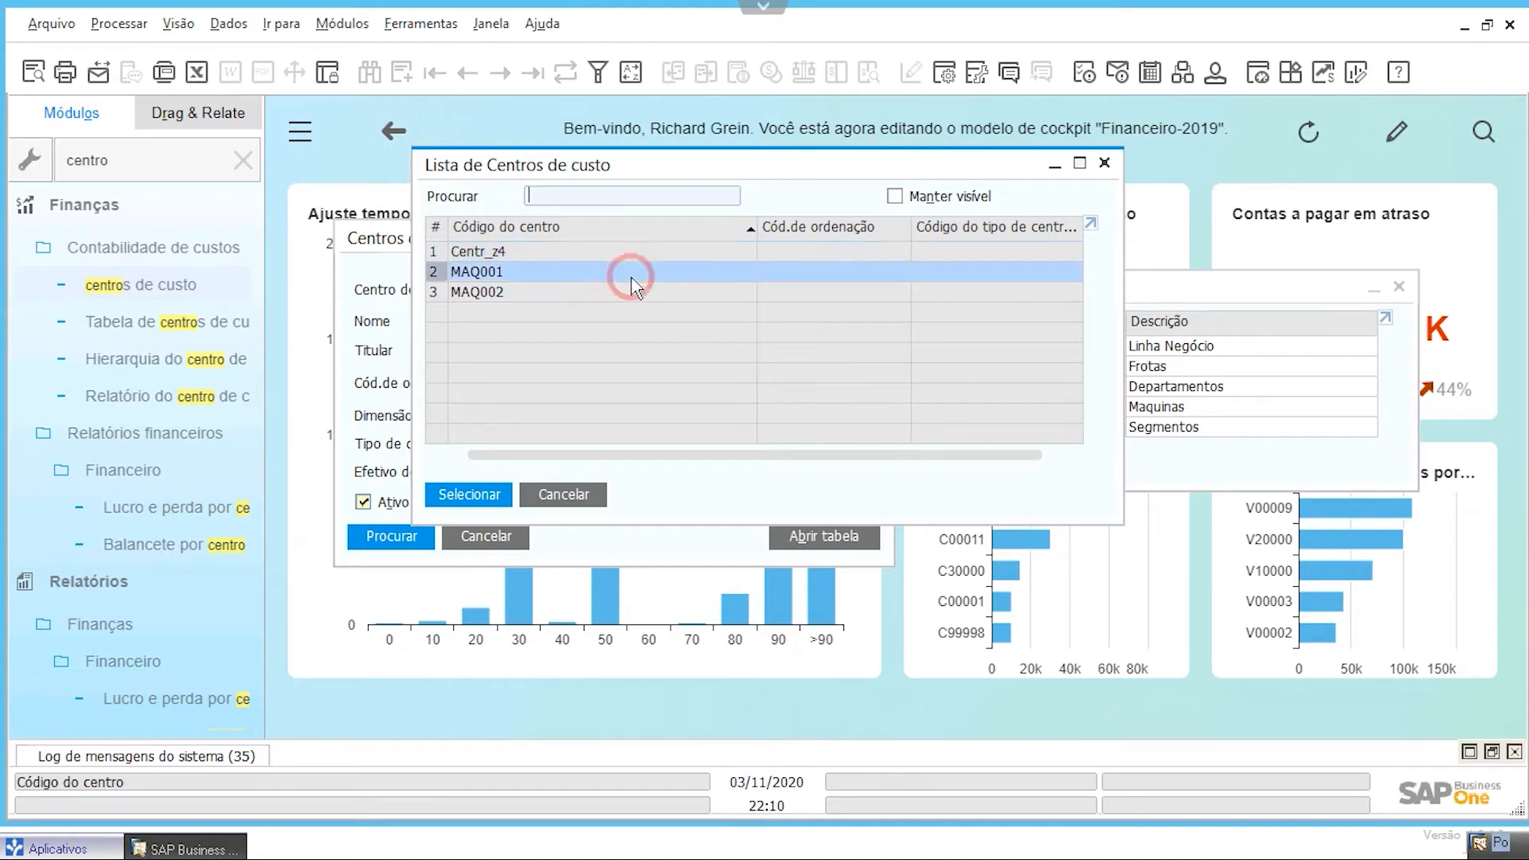
{"action": "left_click", "coordinate": [476, 495]}
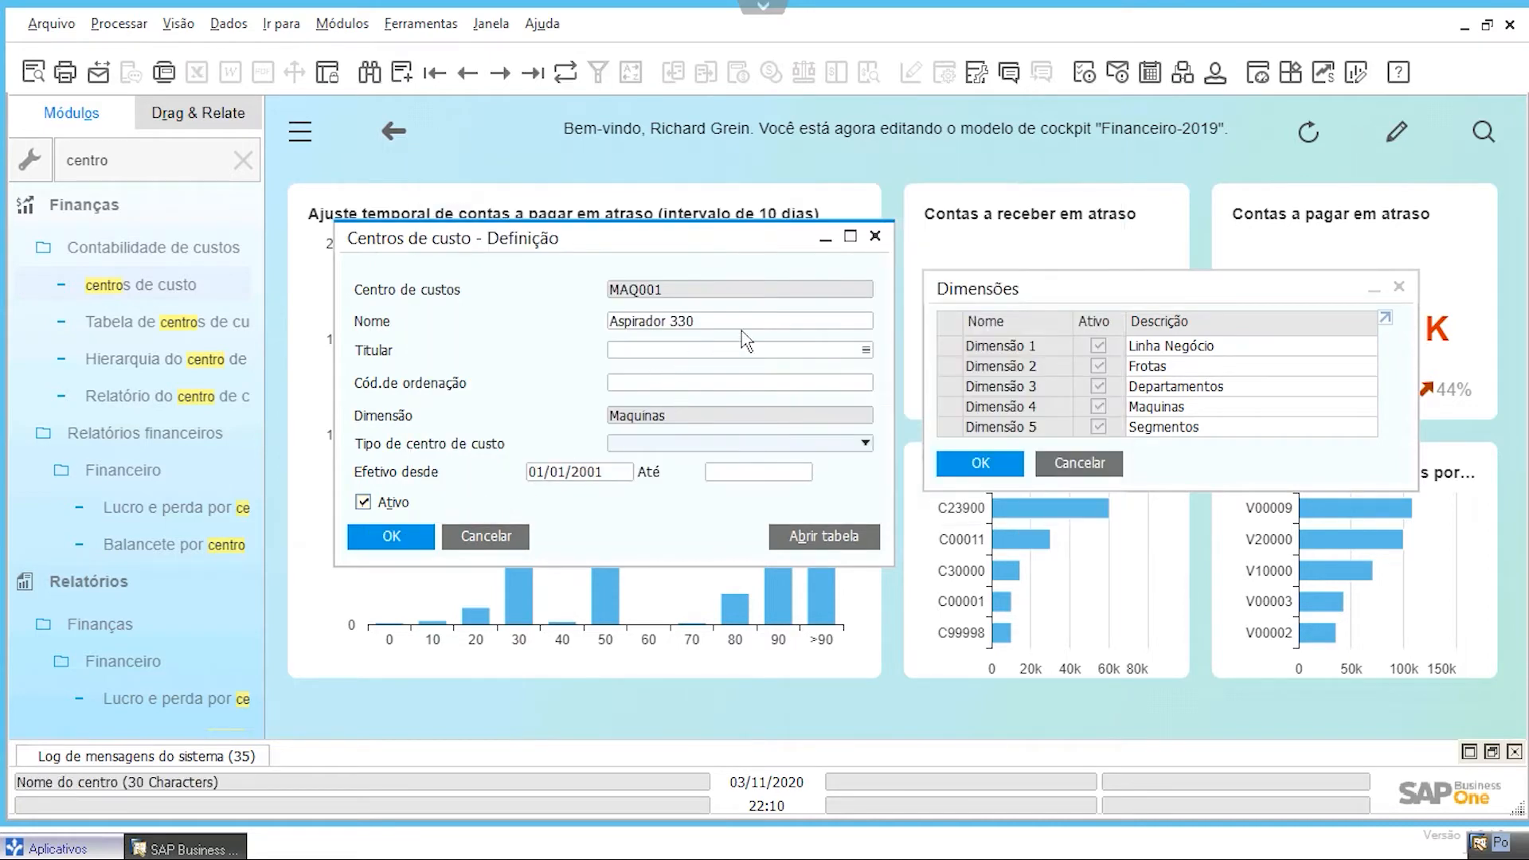
{"action": "left_click", "coordinate": [500, 73]}
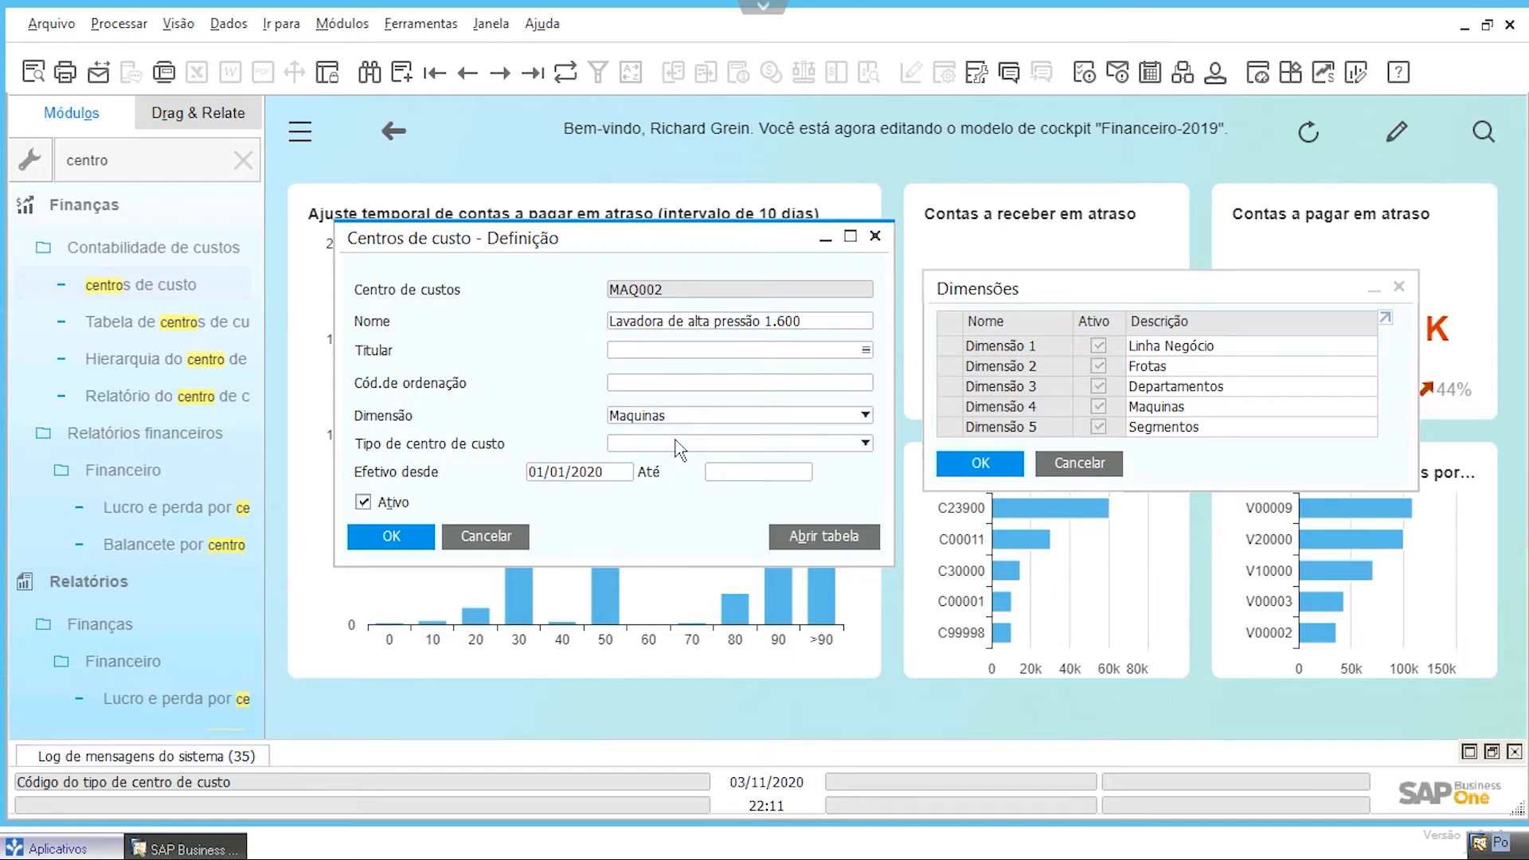
Return to the dimensions table, and close both the cost center definition and the dimensions windows
{"action": "left_click", "coordinate": [1034, 348]}
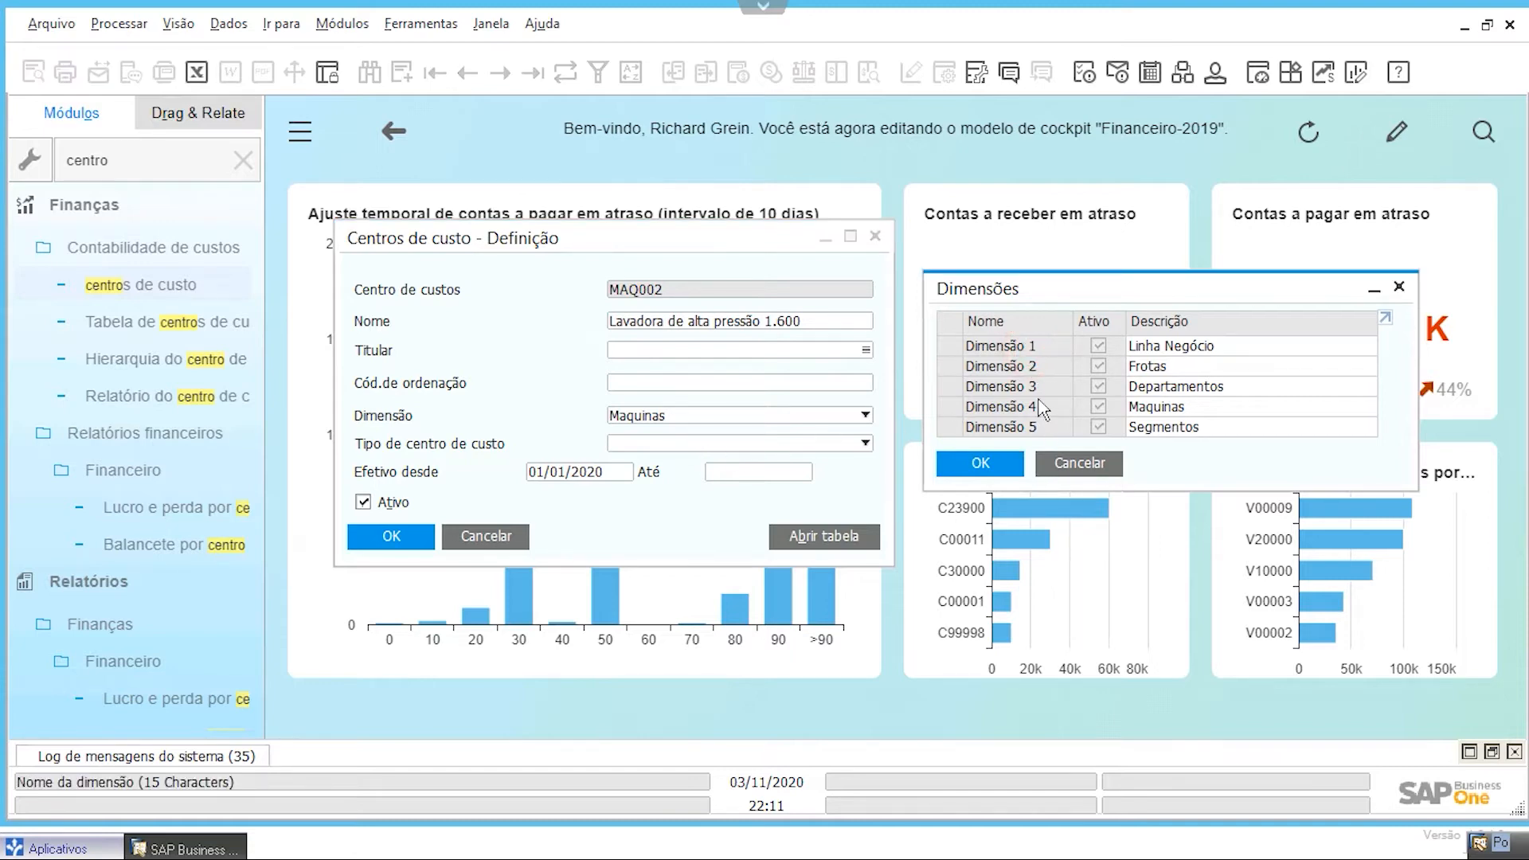
{"action": "left_click", "coordinate": [510, 535]}
{"action": "left_click", "coordinate": [1096, 469]}
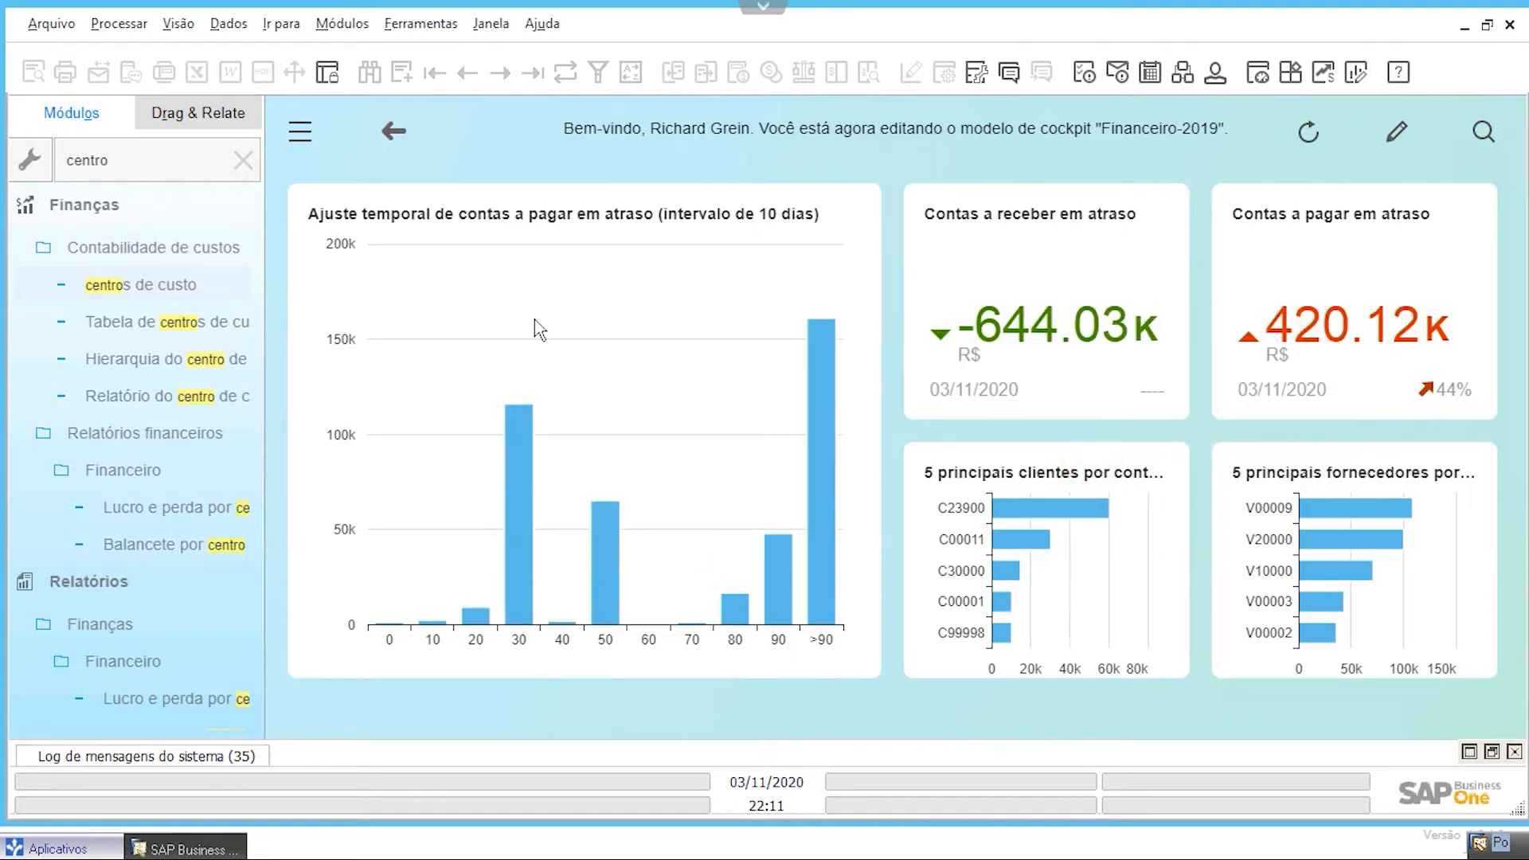
Search the menus for "regra", open the distribution rules definition and restore its window to a movable size over the cockpit
{"action": "left_click", "coordinate": [152, 159]}
{"action": "type", "text": "regra"}
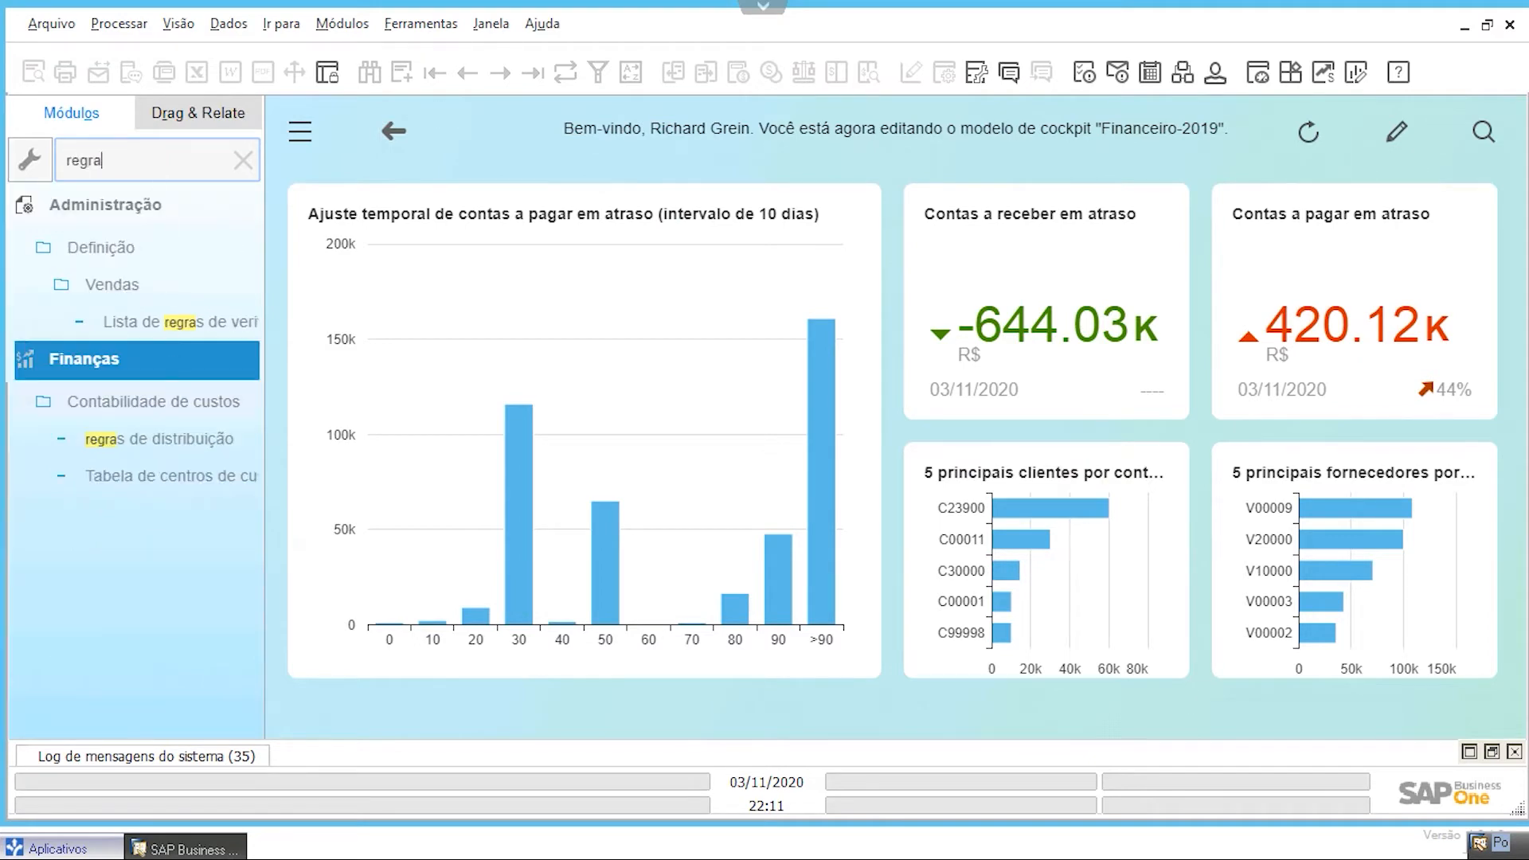
{"action": "left_click", "coordinate": [166, 437]}
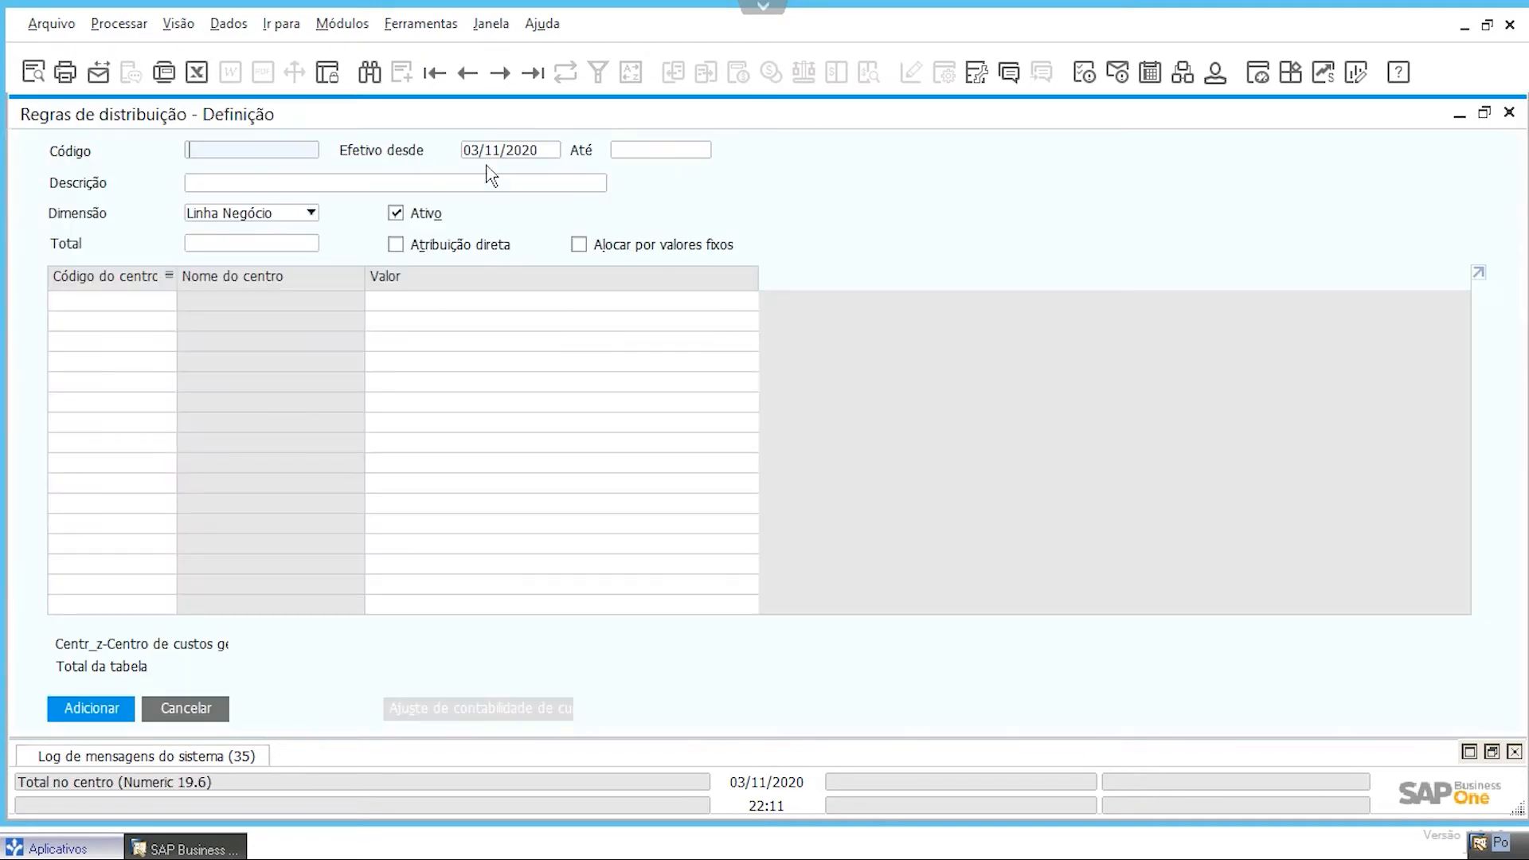
{"action": "double_click", "coordinate": [504, 117]}
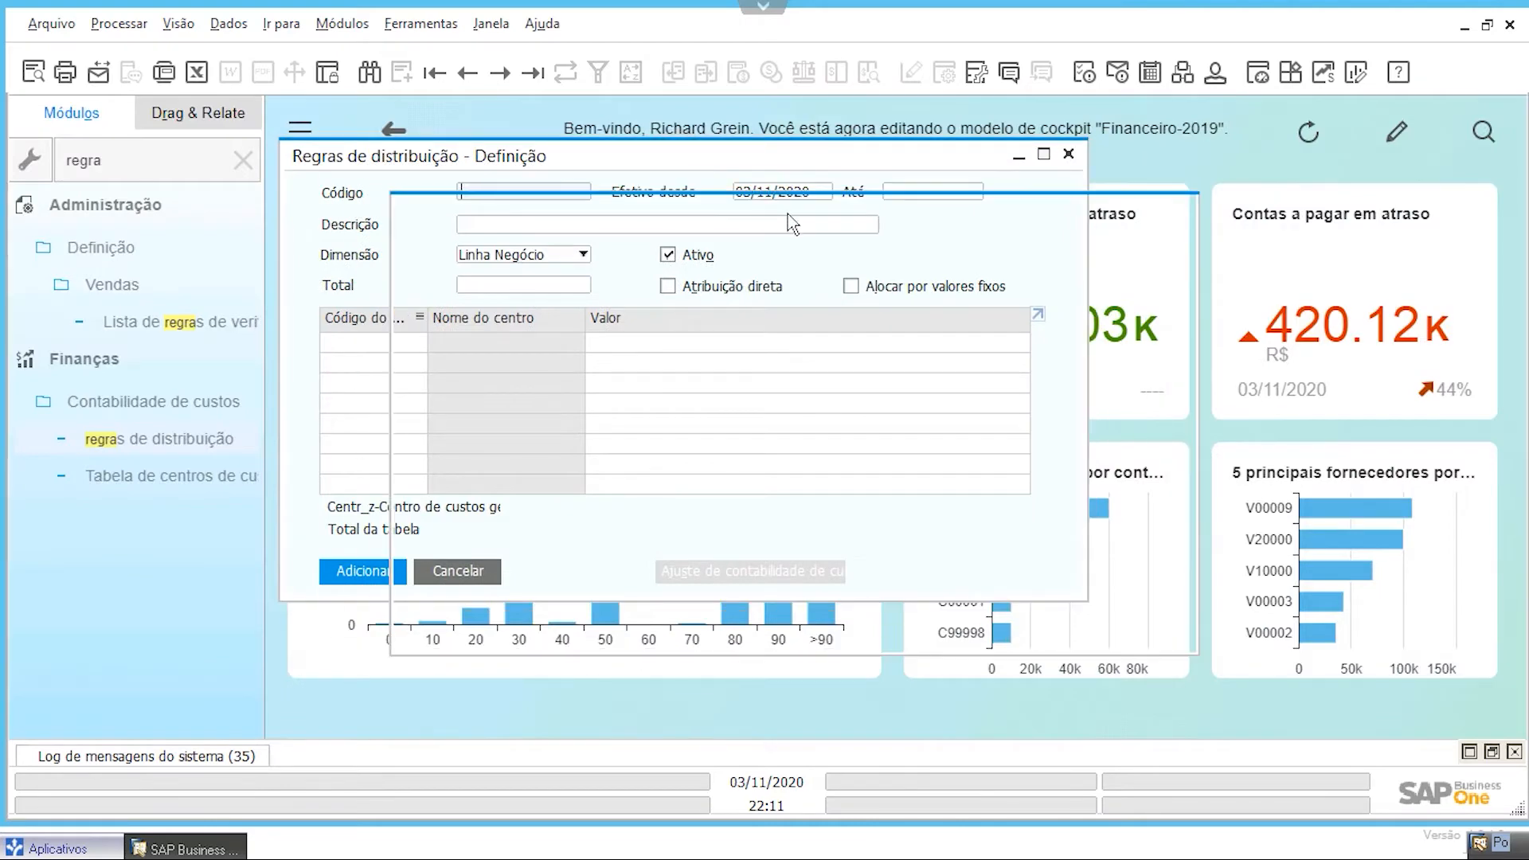
{"action": "left_click_drag", "start_coordinate": [679, 163], "coordinate": [791, 216]}
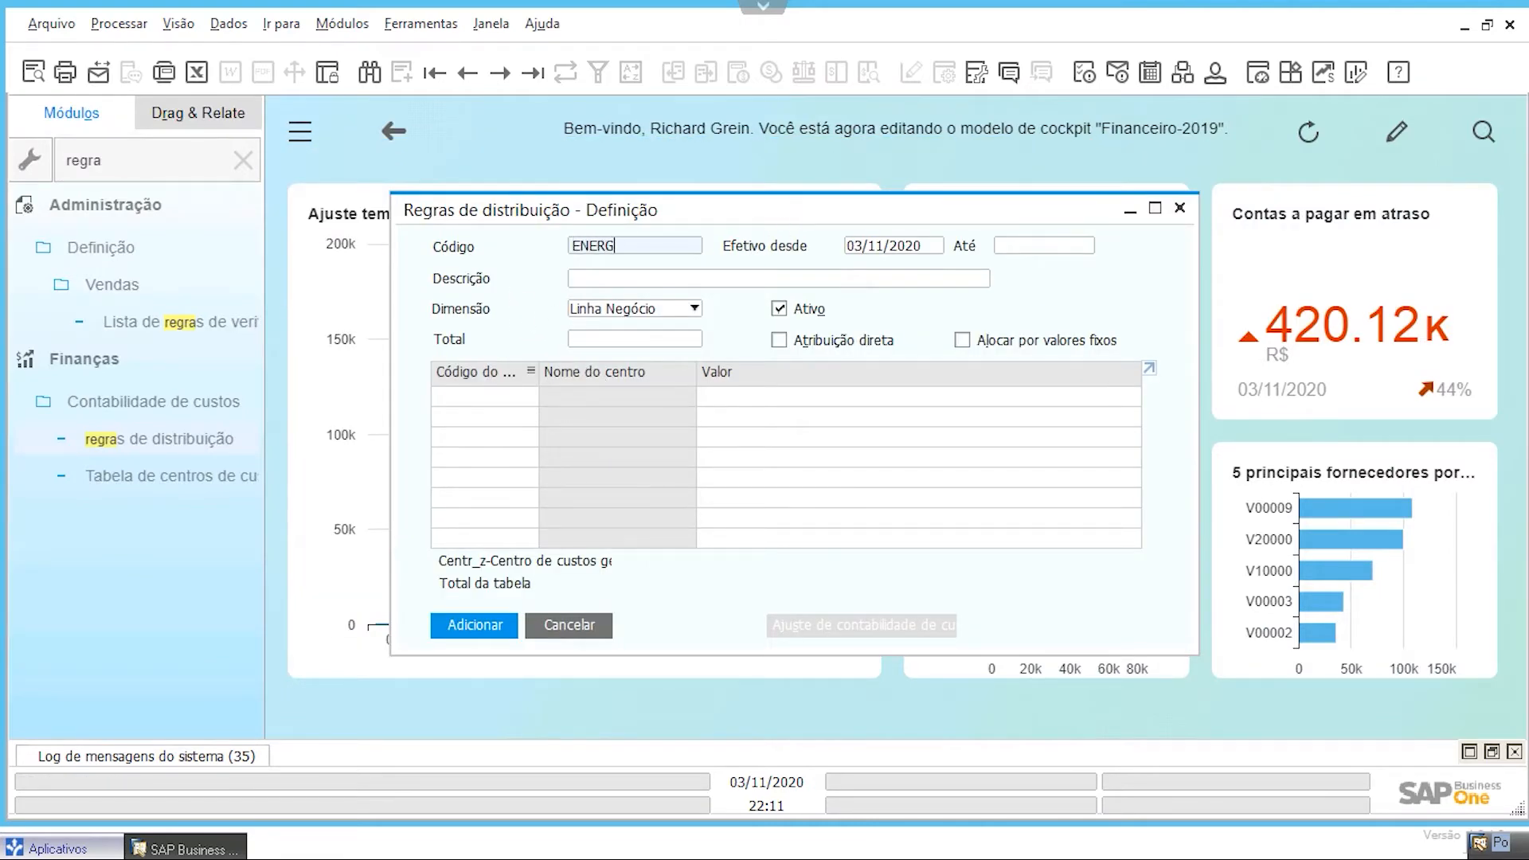
Fill in the distribution rule with code ENERGIA, end date 31/12/2020, description RATEIO DE ENERGIA and total 100
{"action": "left_click", "coordinate": [875, 247]}
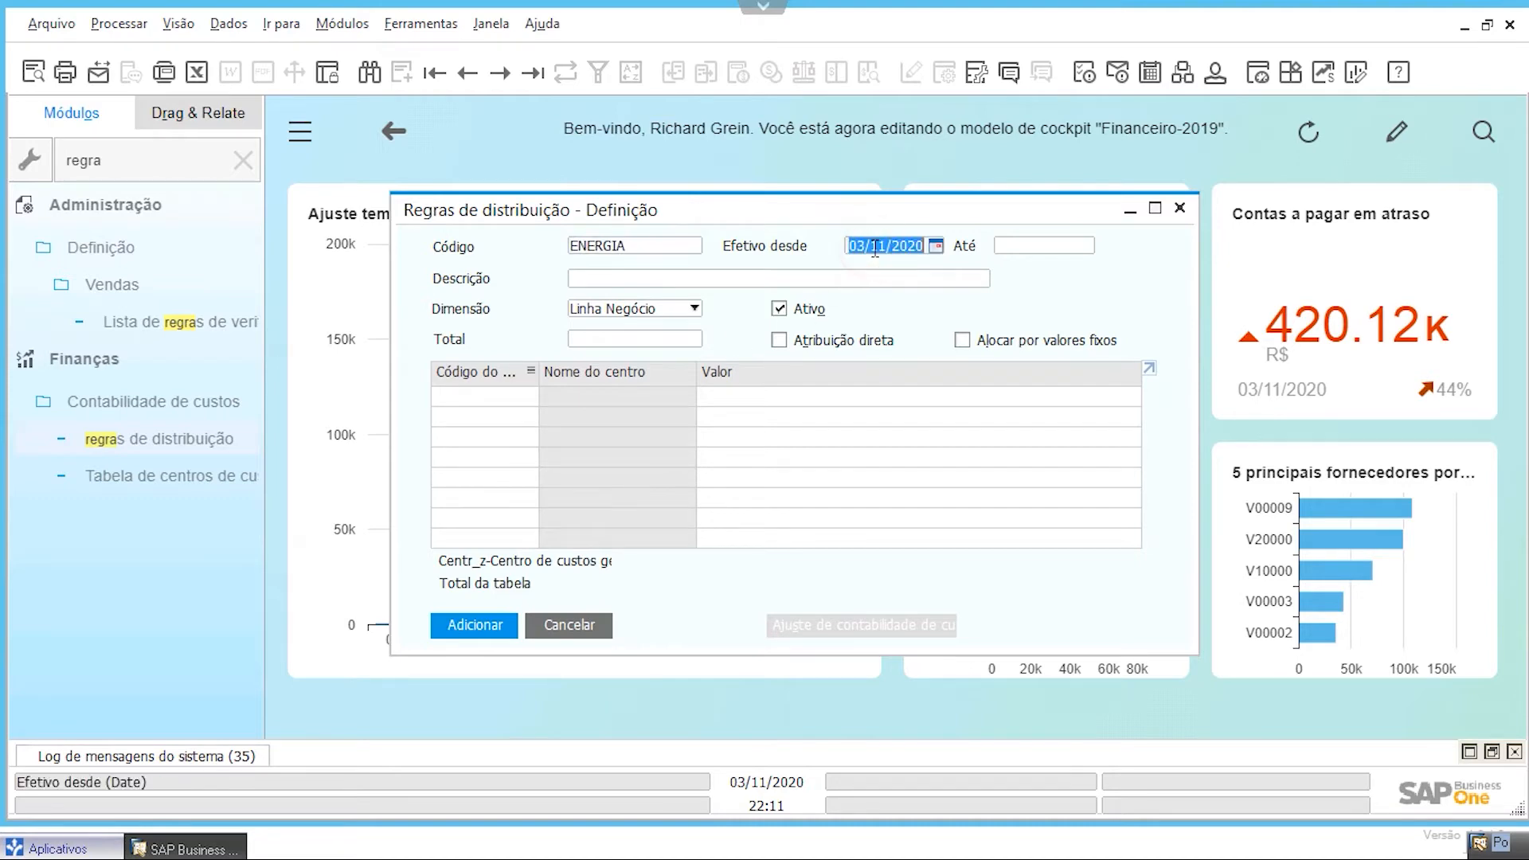
{"action": "key", "text": "Tab"}
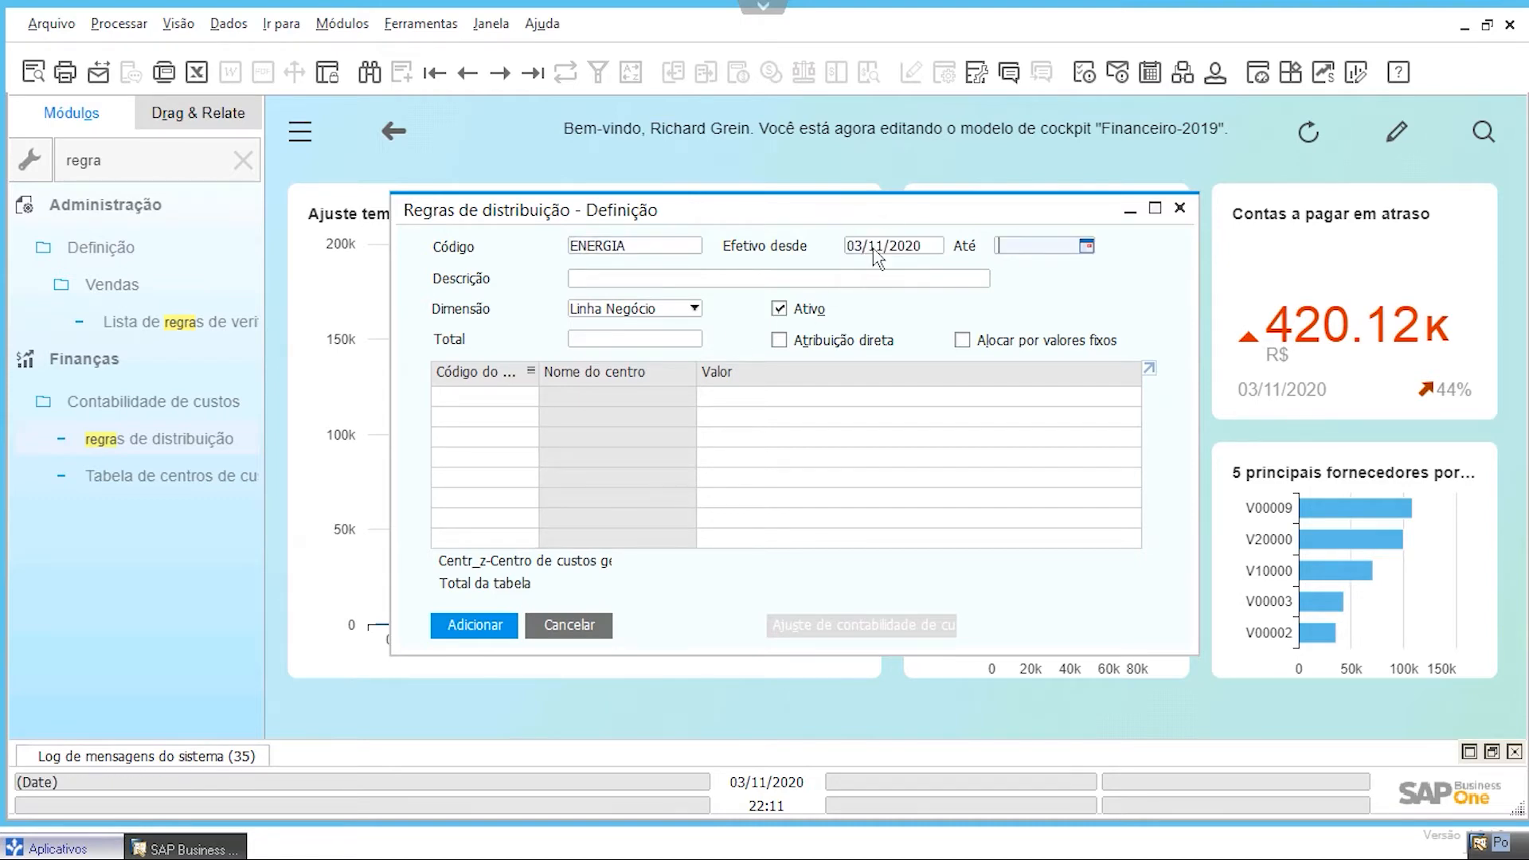
{"action": "type", "text": "31"}
{"action": "key", "text": "Tab"}
{"action": "left_click", "coordinate": [766, 280]}
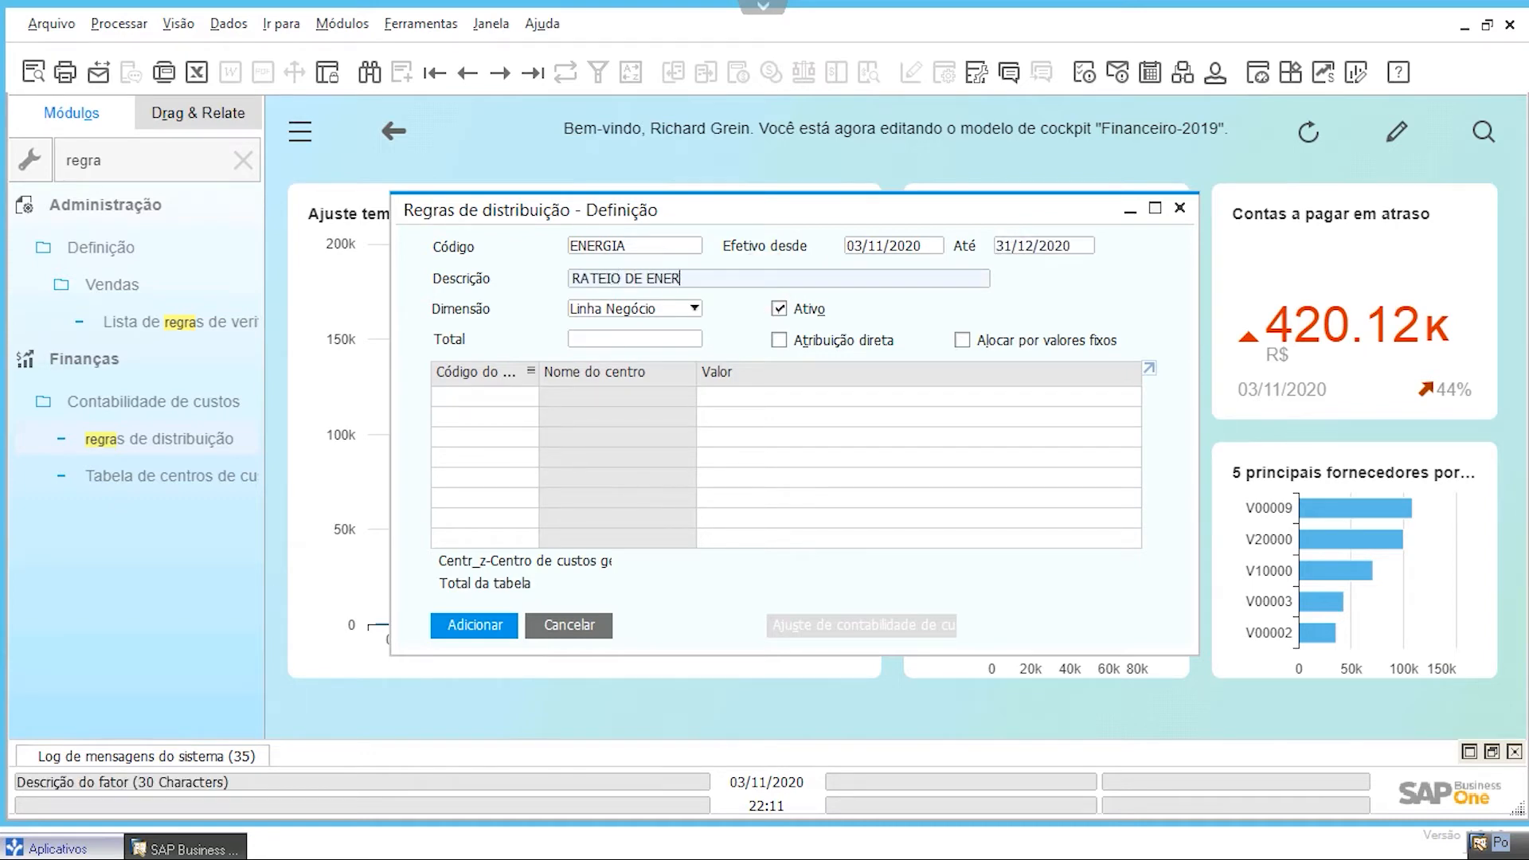
{"action": "left_click", "coordinate": [620, 338]}
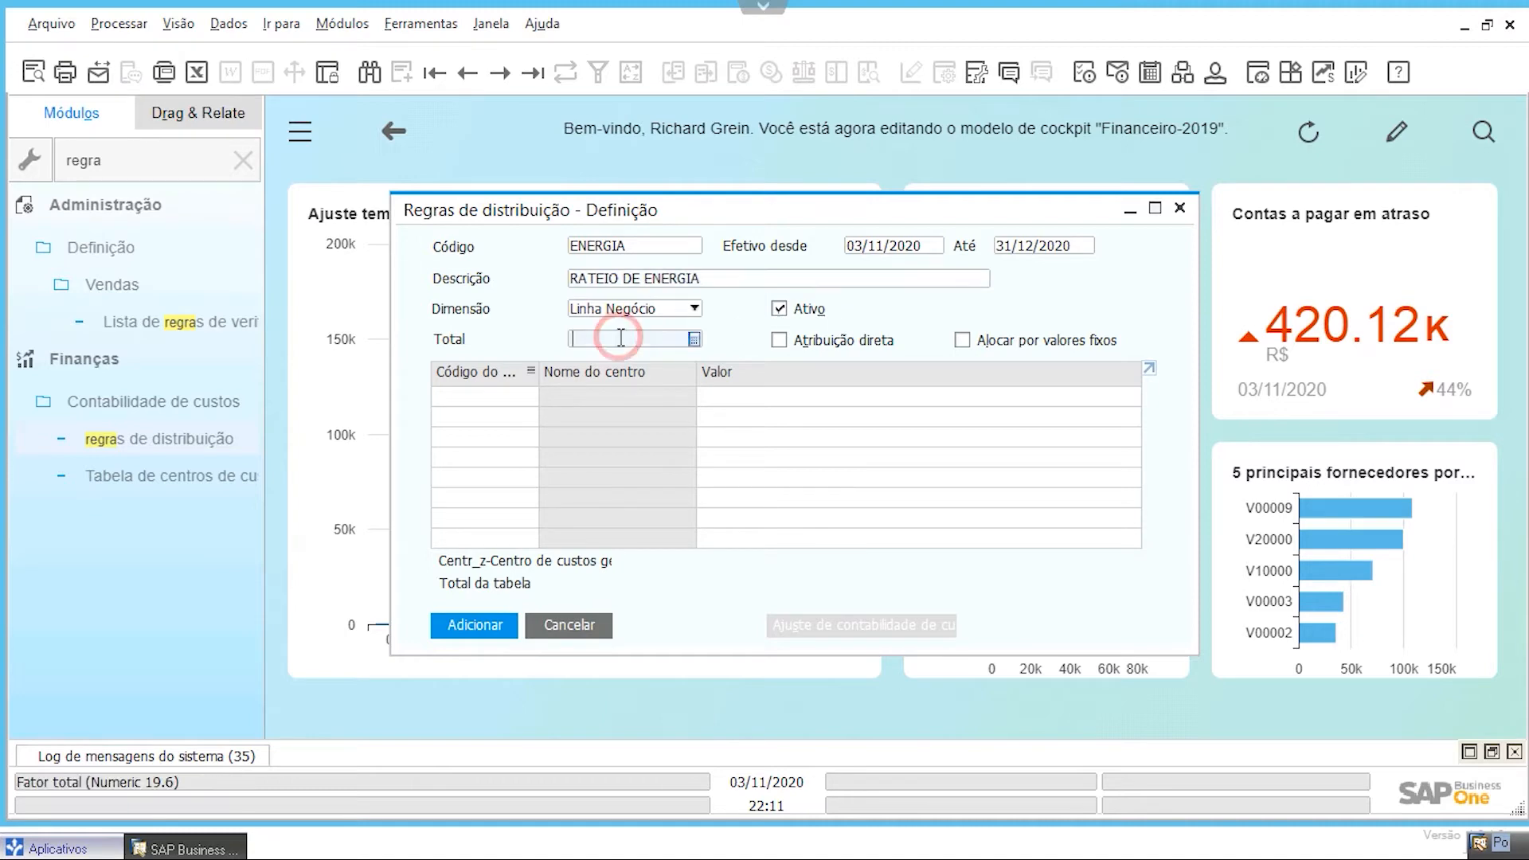
{"action": "type", "text": "100"}
{"action": "key", "text": "Tab"}
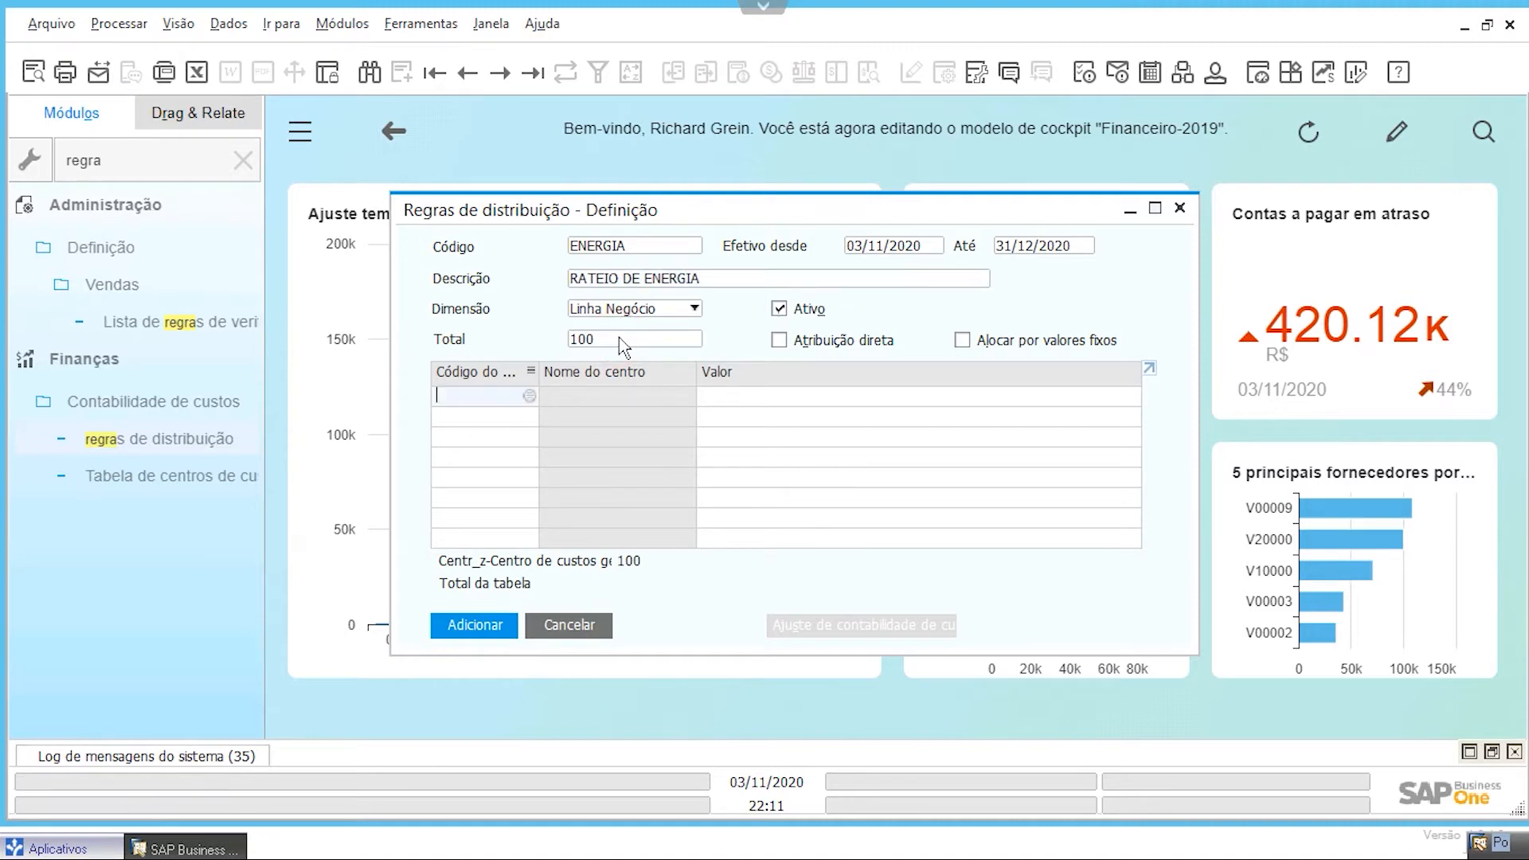
Change the distribution rule's dimension to Departamentos and choose ADM as its first cost center
{"action": "left_click", "coordinate": [529, 396]}
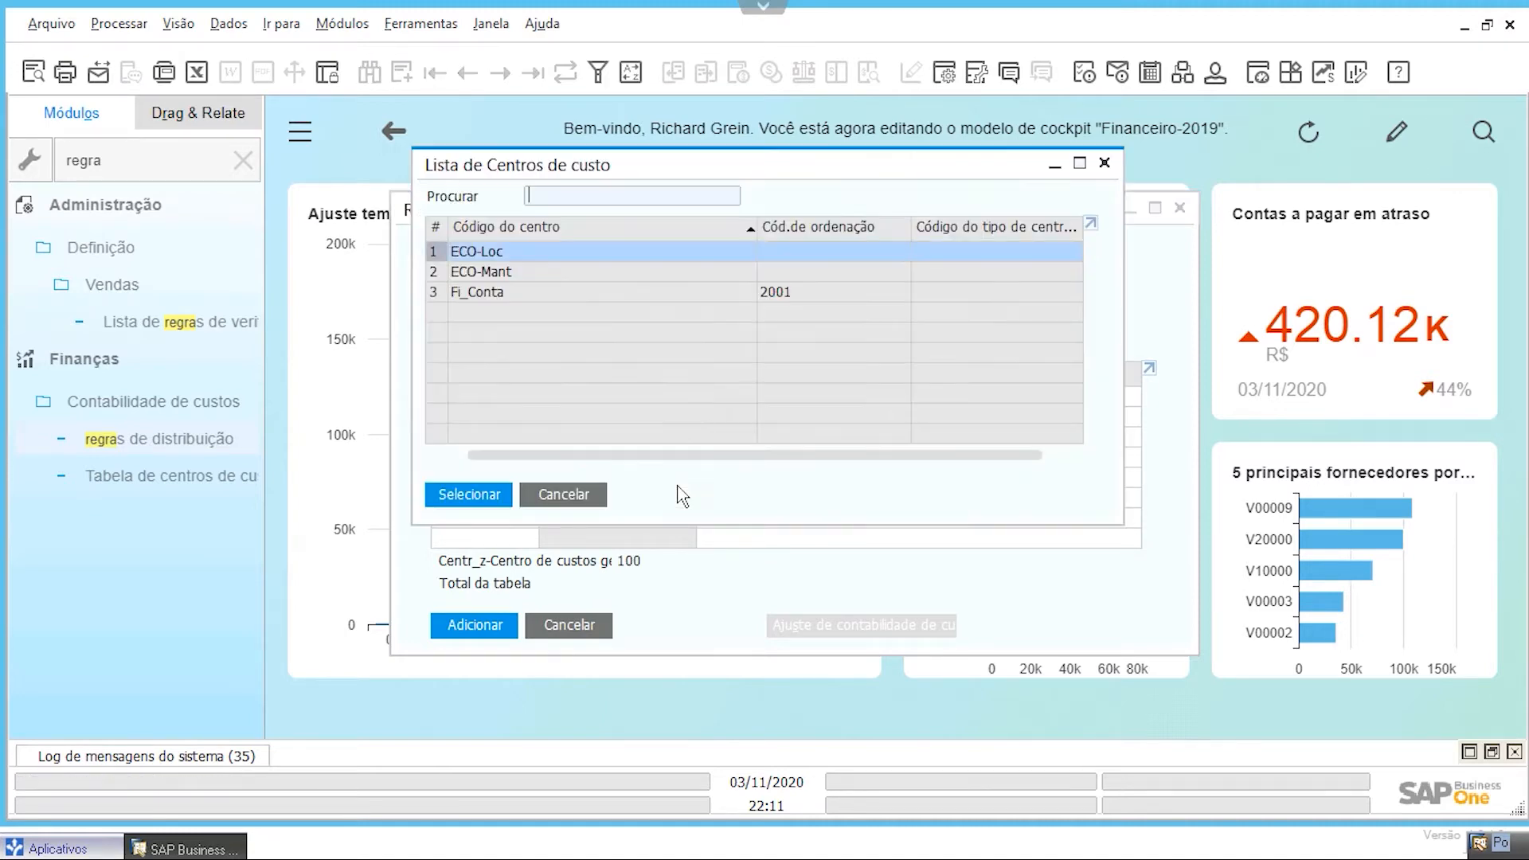
{"action": "left_click", "coordinate": [563, 495]}
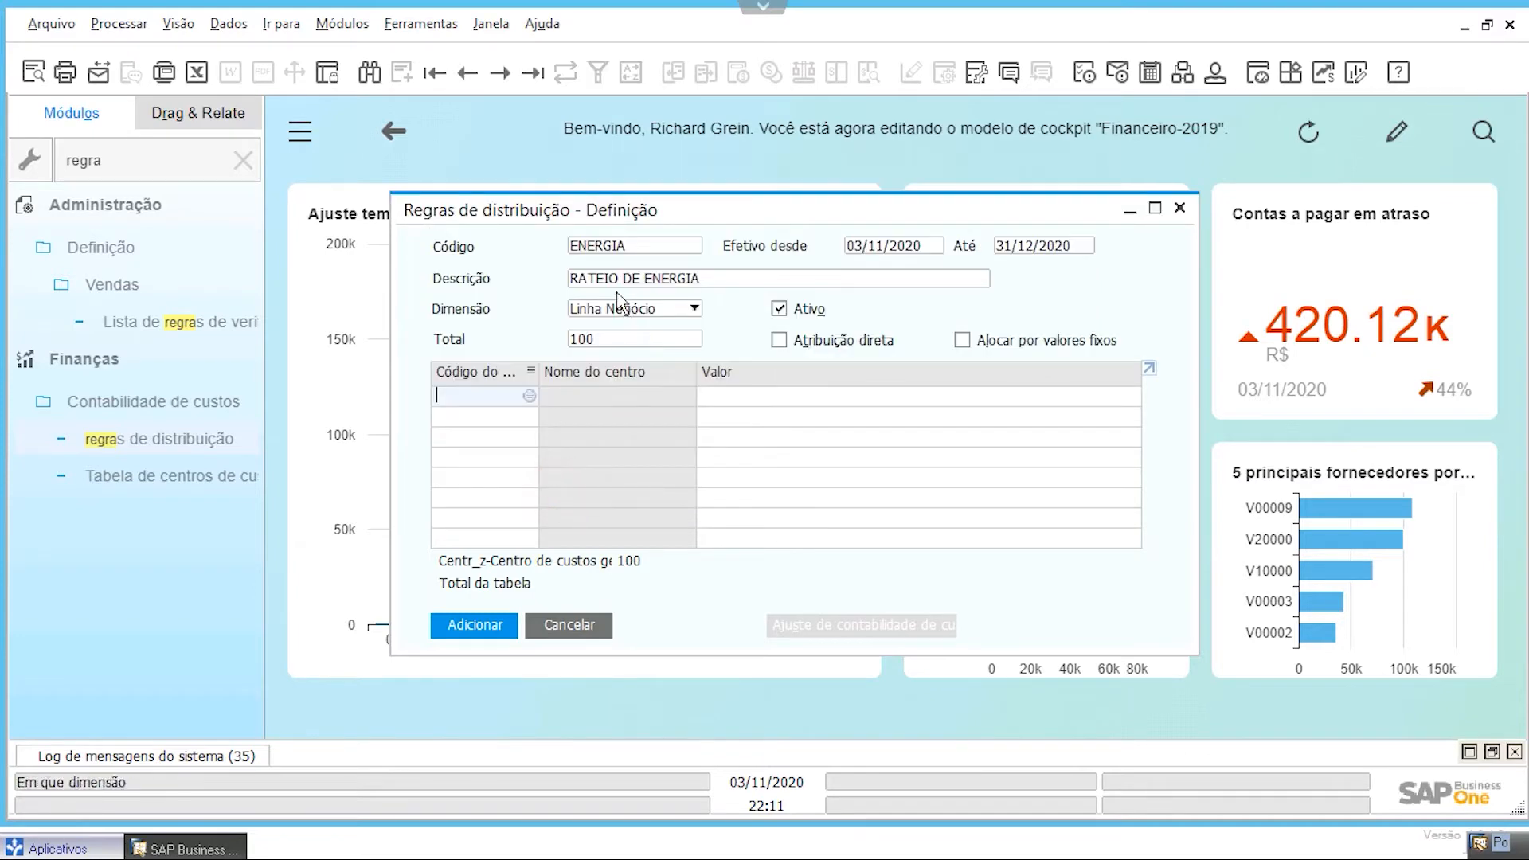
{"action": "left_click", "coordinate": [626, 308]}
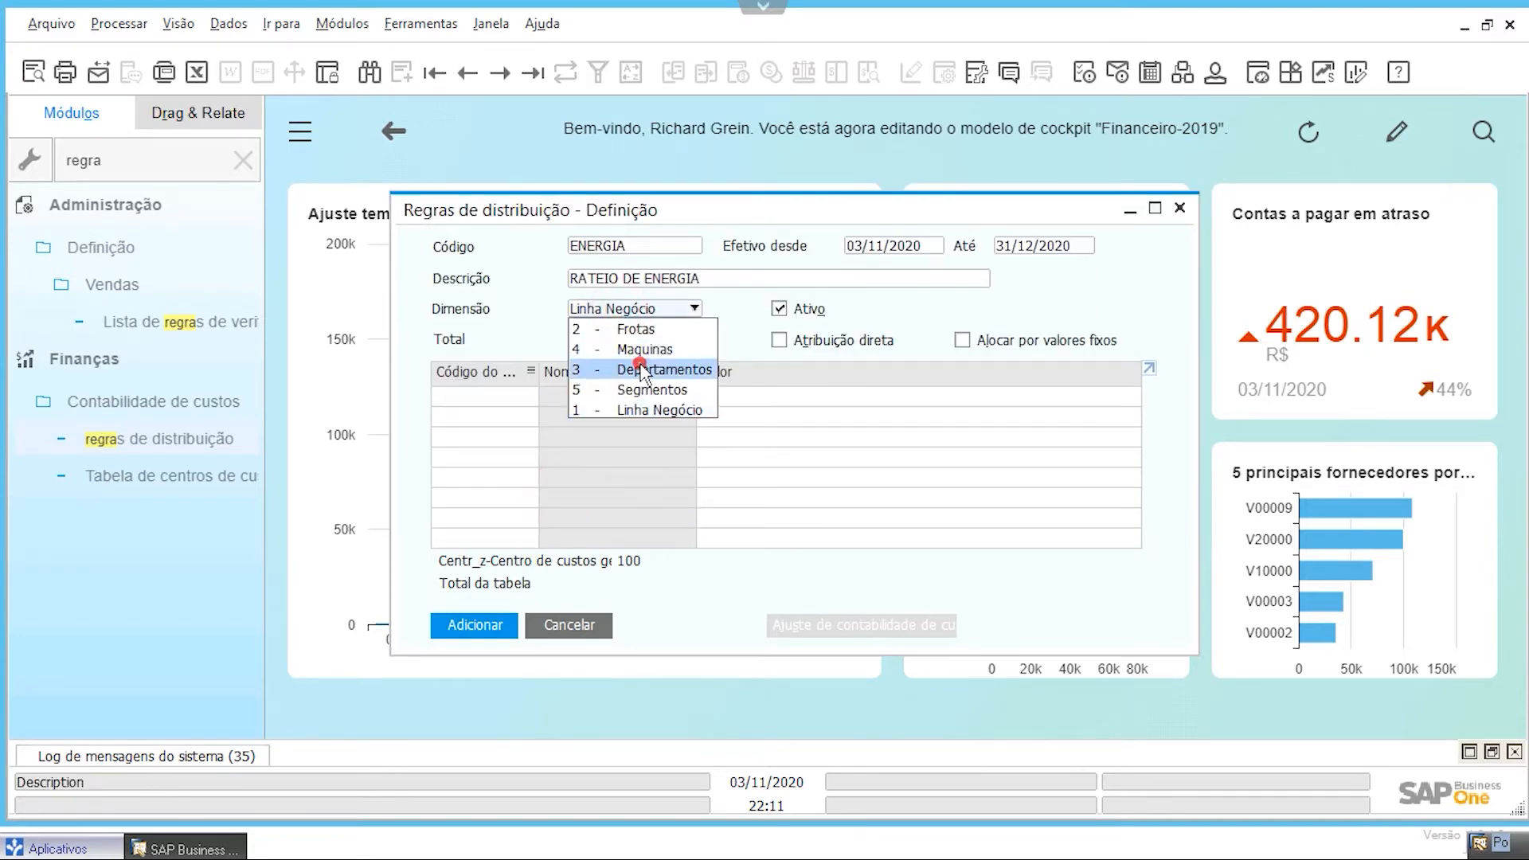
{"action": "left_click", "coordinate": [644, 370]}
{"action": "left_click", "coordinate": [510, 399]}
{"action": "left_click", "coordinate": [522, 395]}
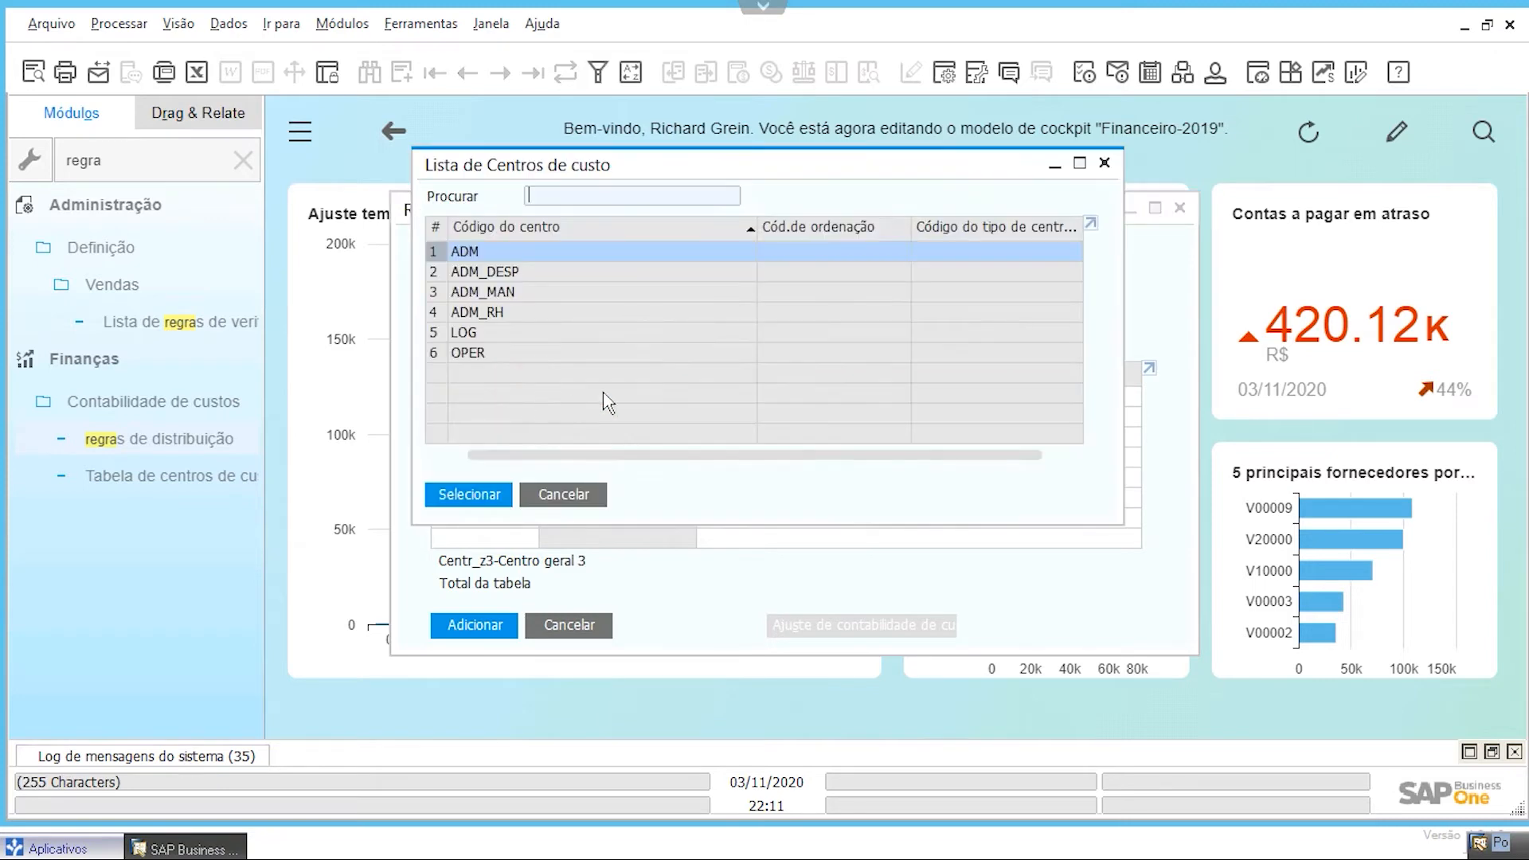
{"action": "left_click", "coordinate": [492, 495]}
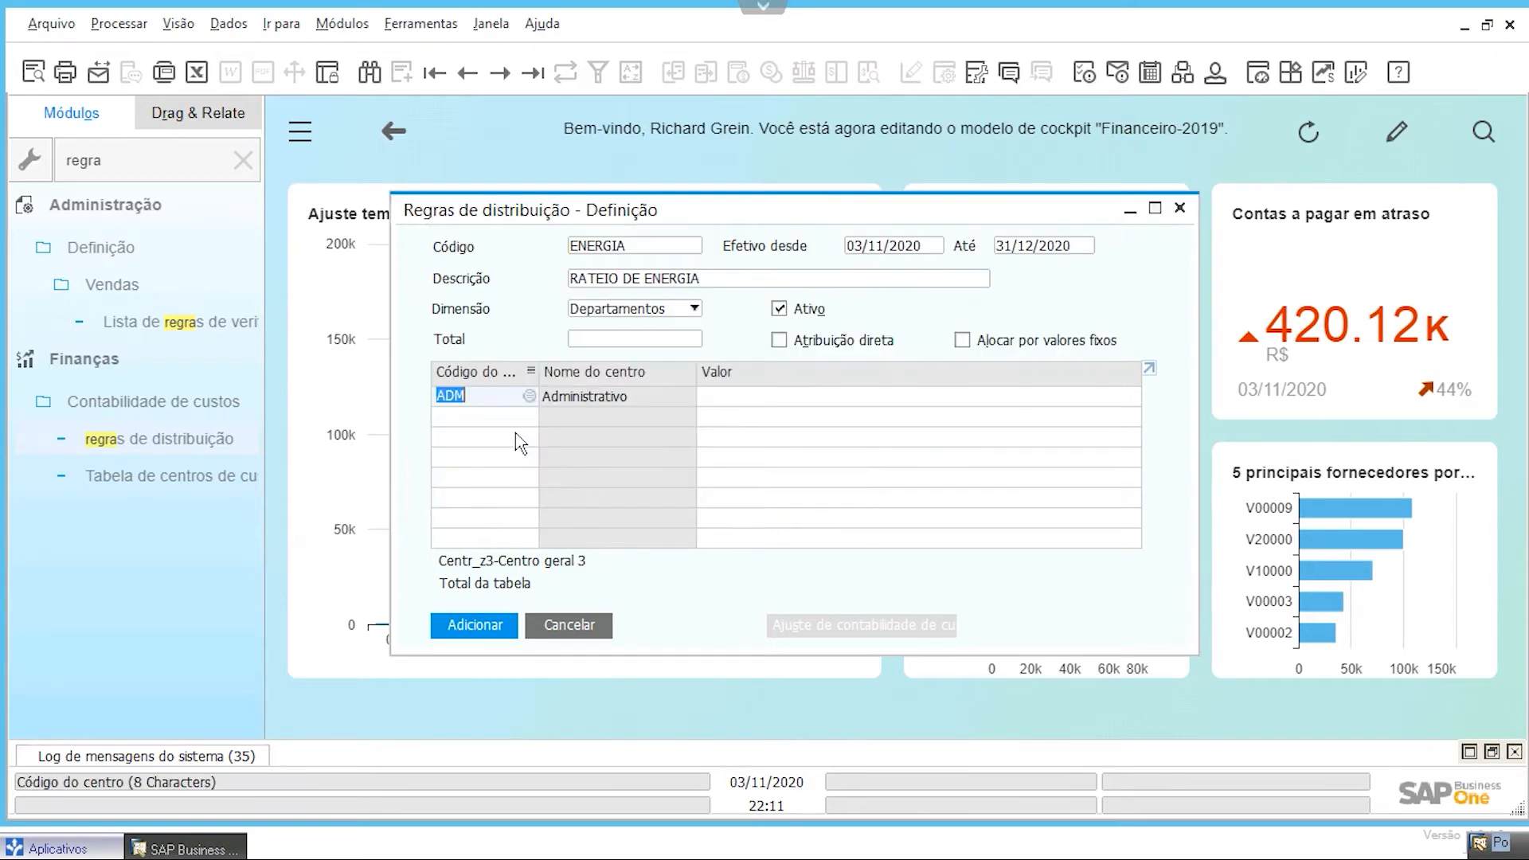
Add the cost centers ADM_RH and LOG to the second and third rows of the distribution rule
{"action": "left_click", "coordinate": [510, 416]}
{"action": "left_click", "coordinate": [529, 415]}
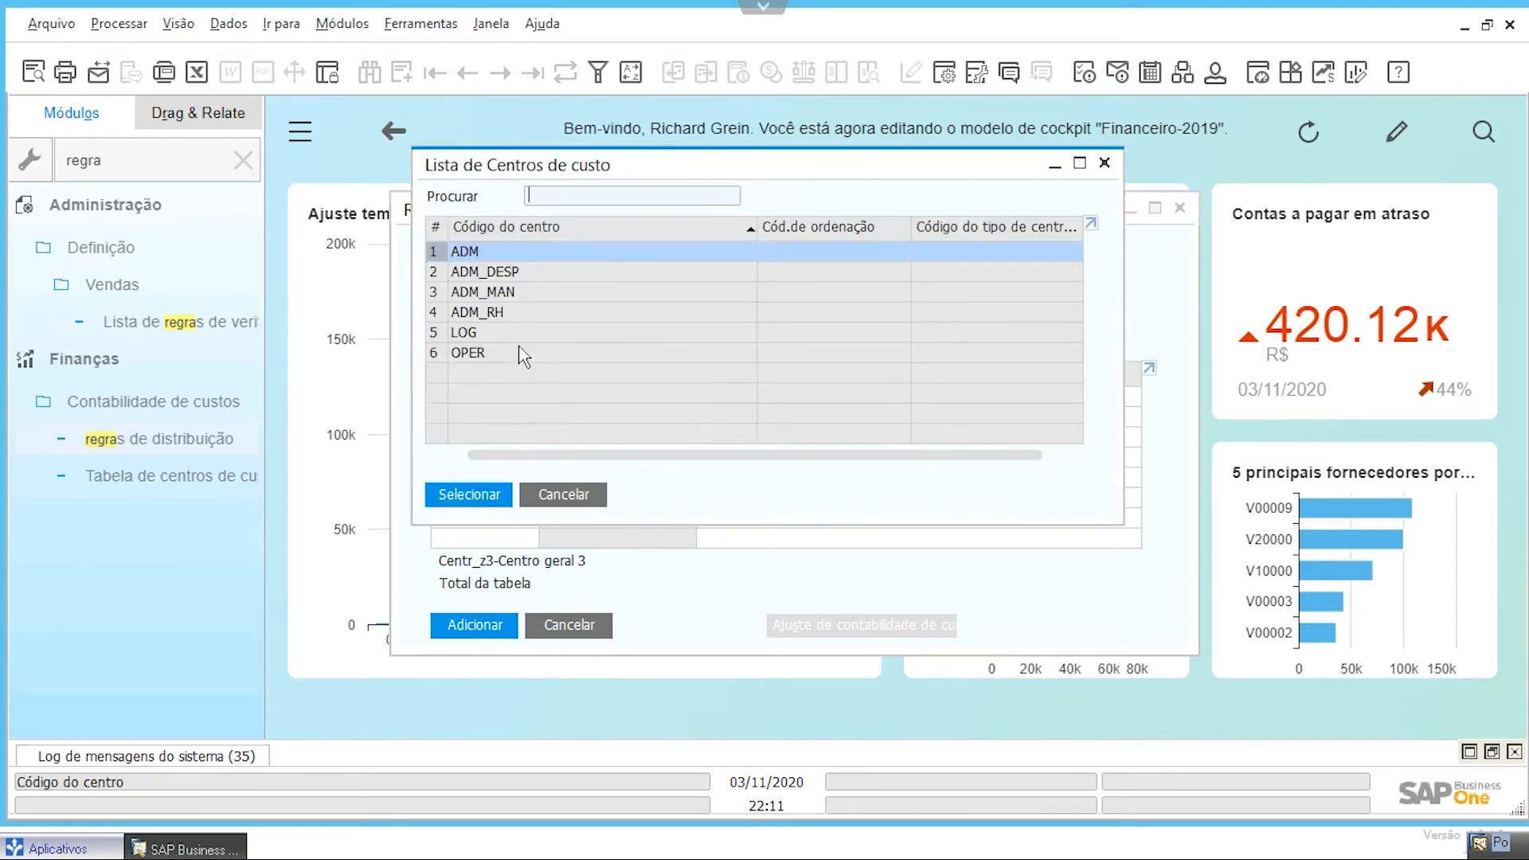
{"action": "left_click", "coordinate": [510, 312]}
{"action": "left_click", "coordinate": [481, 495]}
{"action": "left_click", "coordinate": [504, 430]}
{"action": "left_click", "coordinate": [532, 433]}
{"action": "left_click", "coordinate": [511, 328]}
{"action": "left_click", "coordinate": [474, 494]}
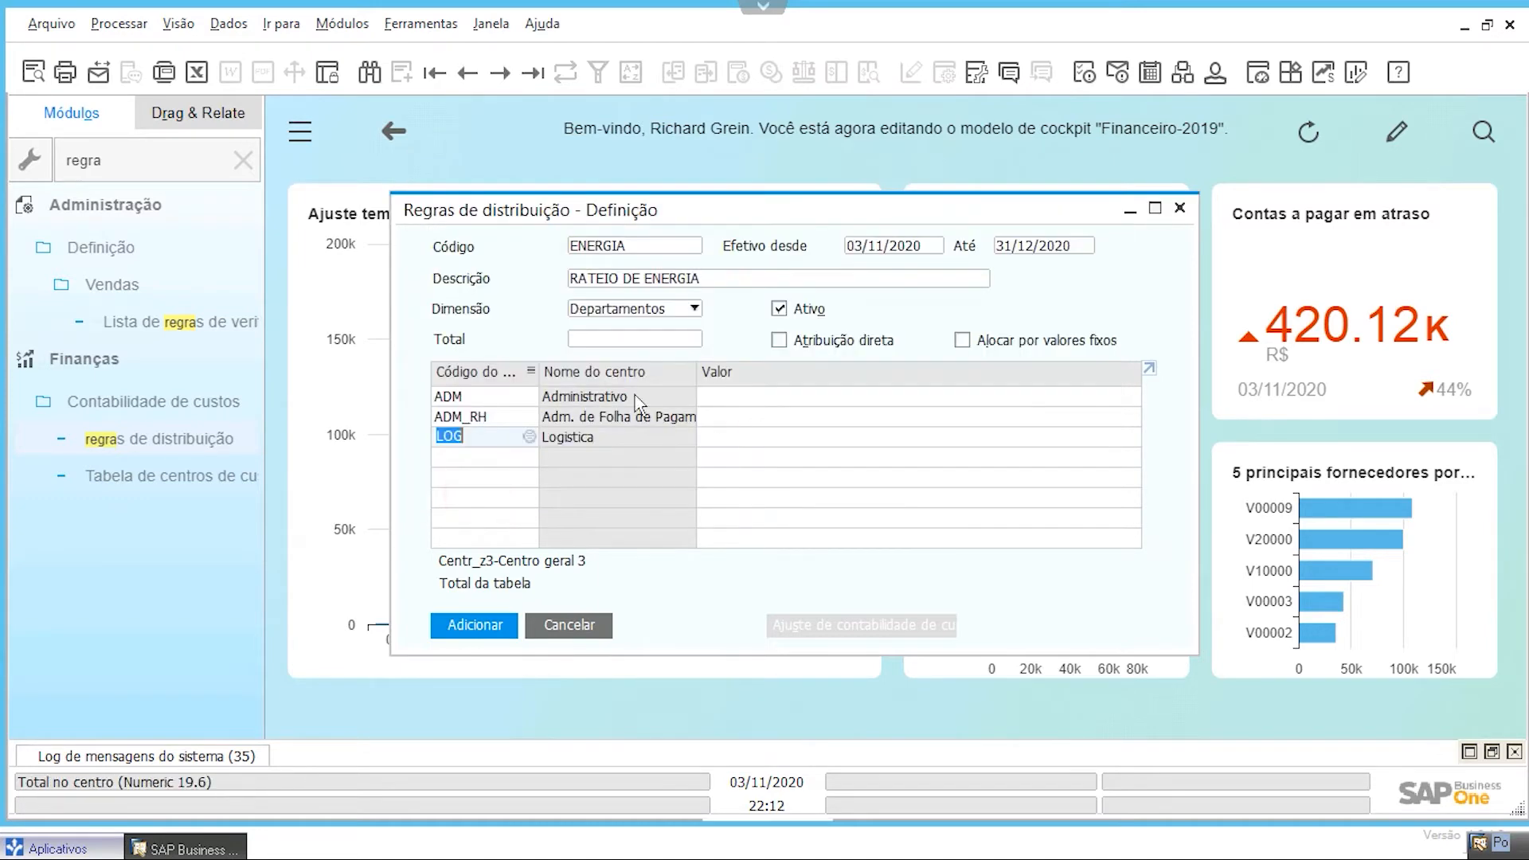
Set the rule's total to 100 and distribute it as 25 to ADM, 25 to ADM_RH and 50 to LOG
{"action": "left_click", "coordinate": [598, 341]}
{"action": "type", "text": "100"}
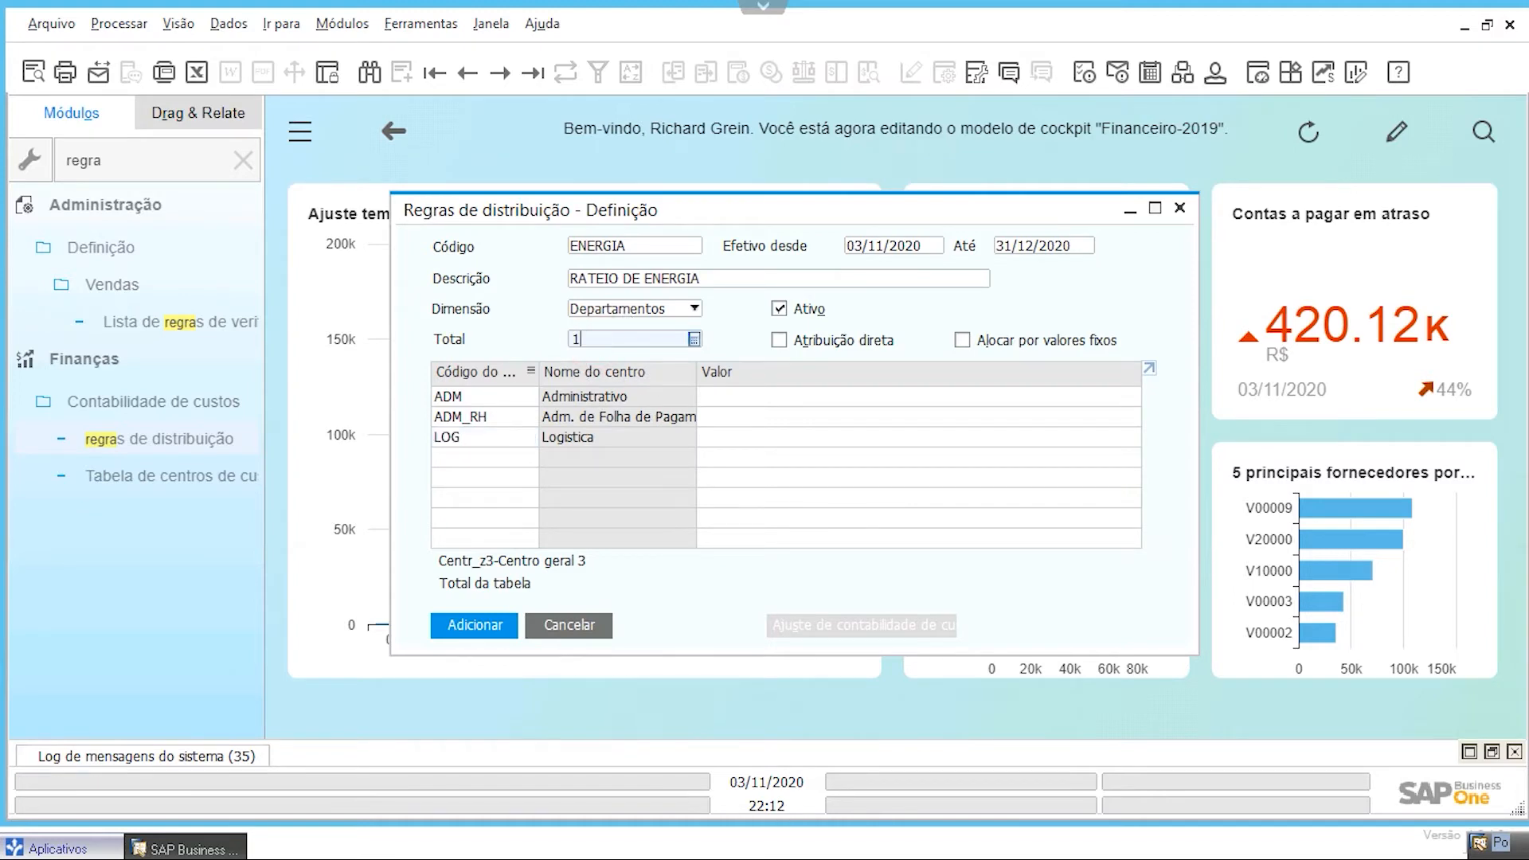
{"action": "key", "text": "Tab"}
{"action": "left_click", "coordinate": [771, 398]}
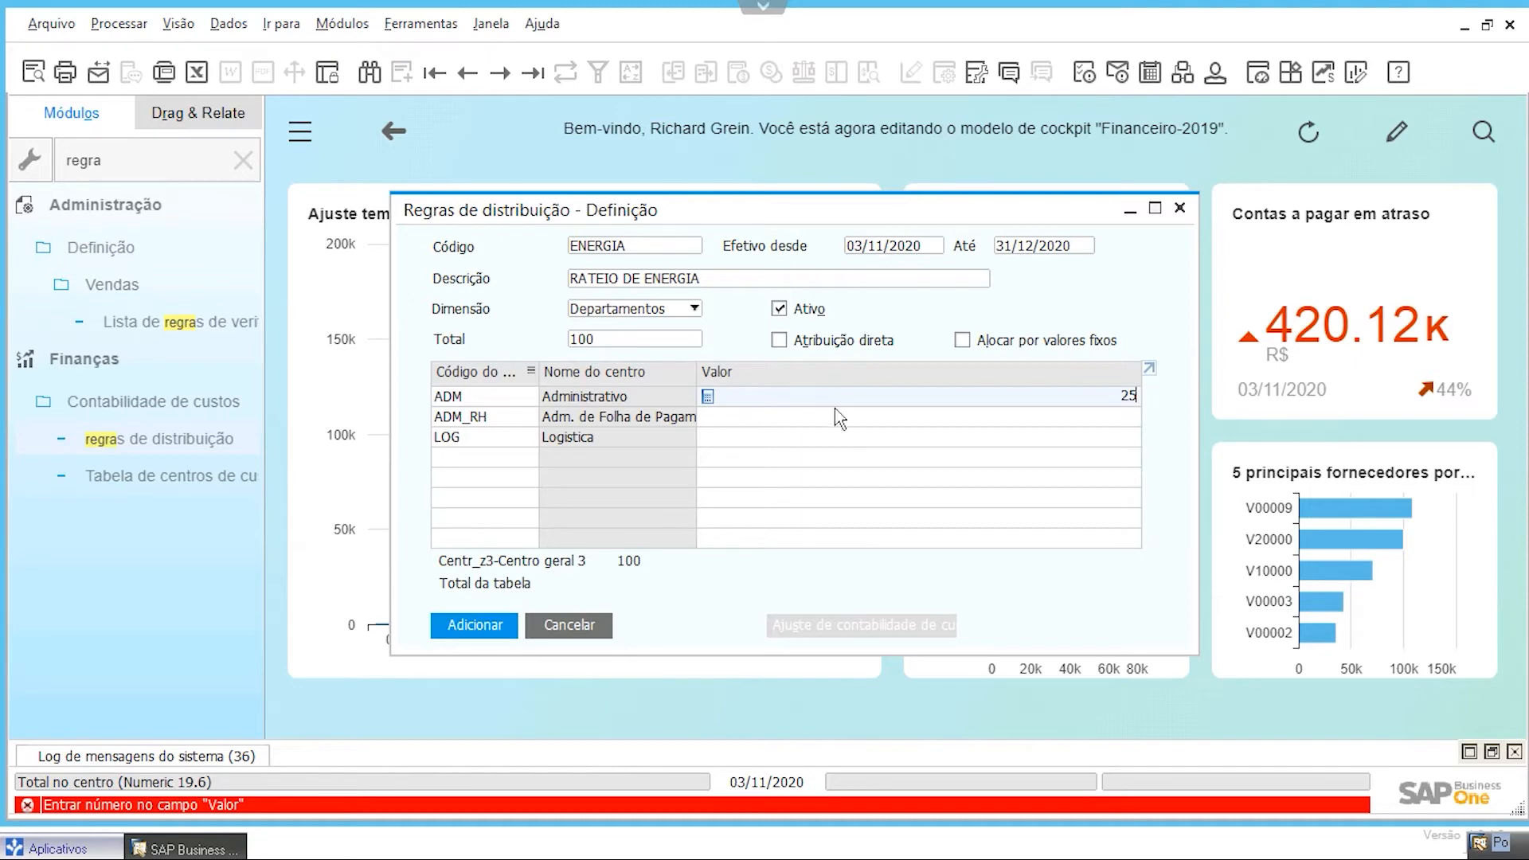
{"action": "left_click", "coordinate": [834, 437]}
{"action": "left_click", "coordinate": [825, 417]}
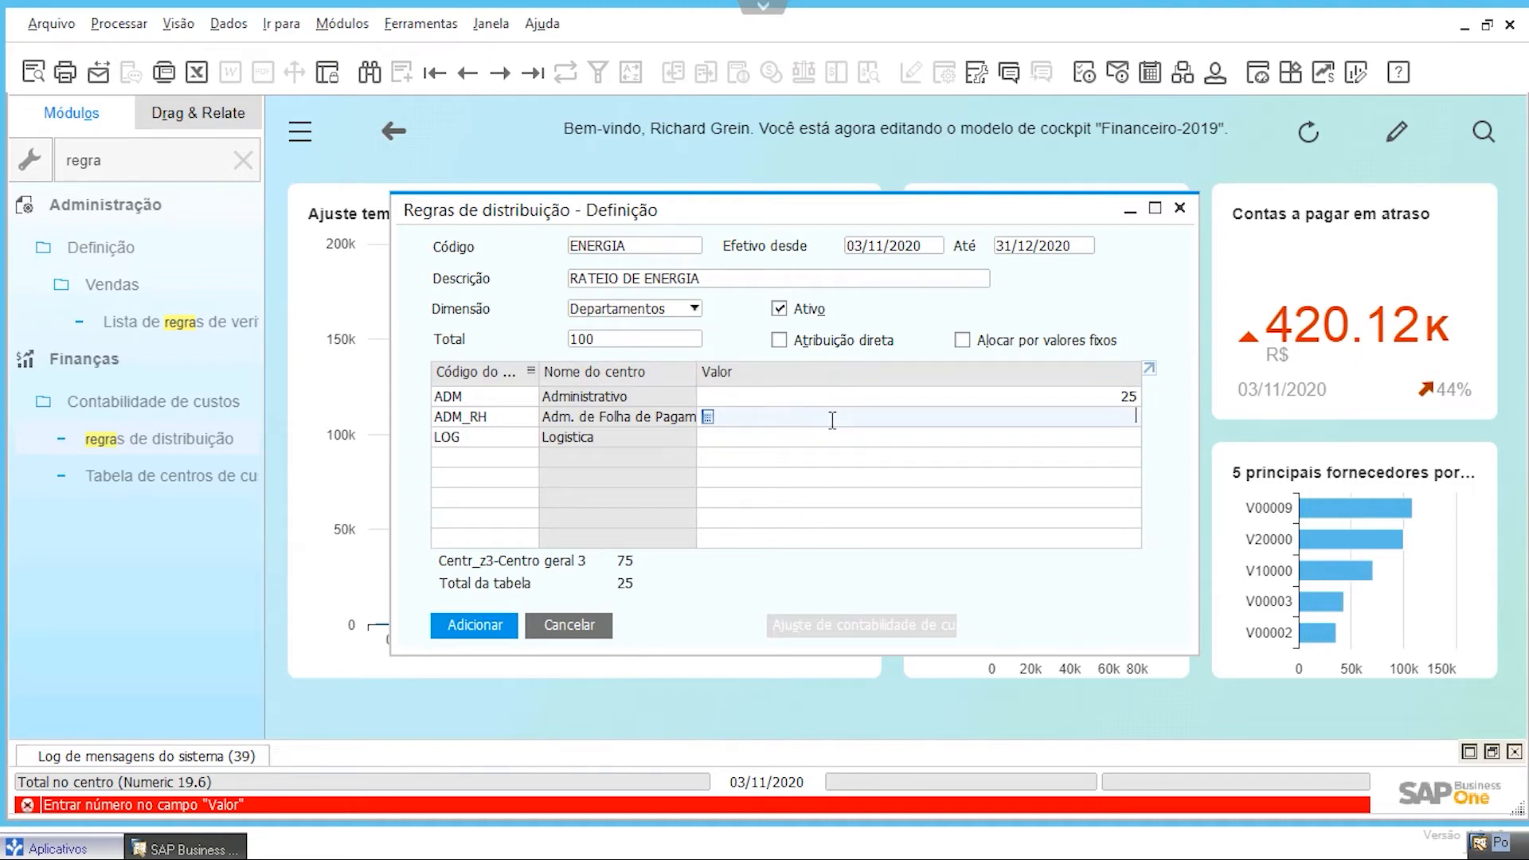
{"action": "left_click", "coordinate": [815, 440]}
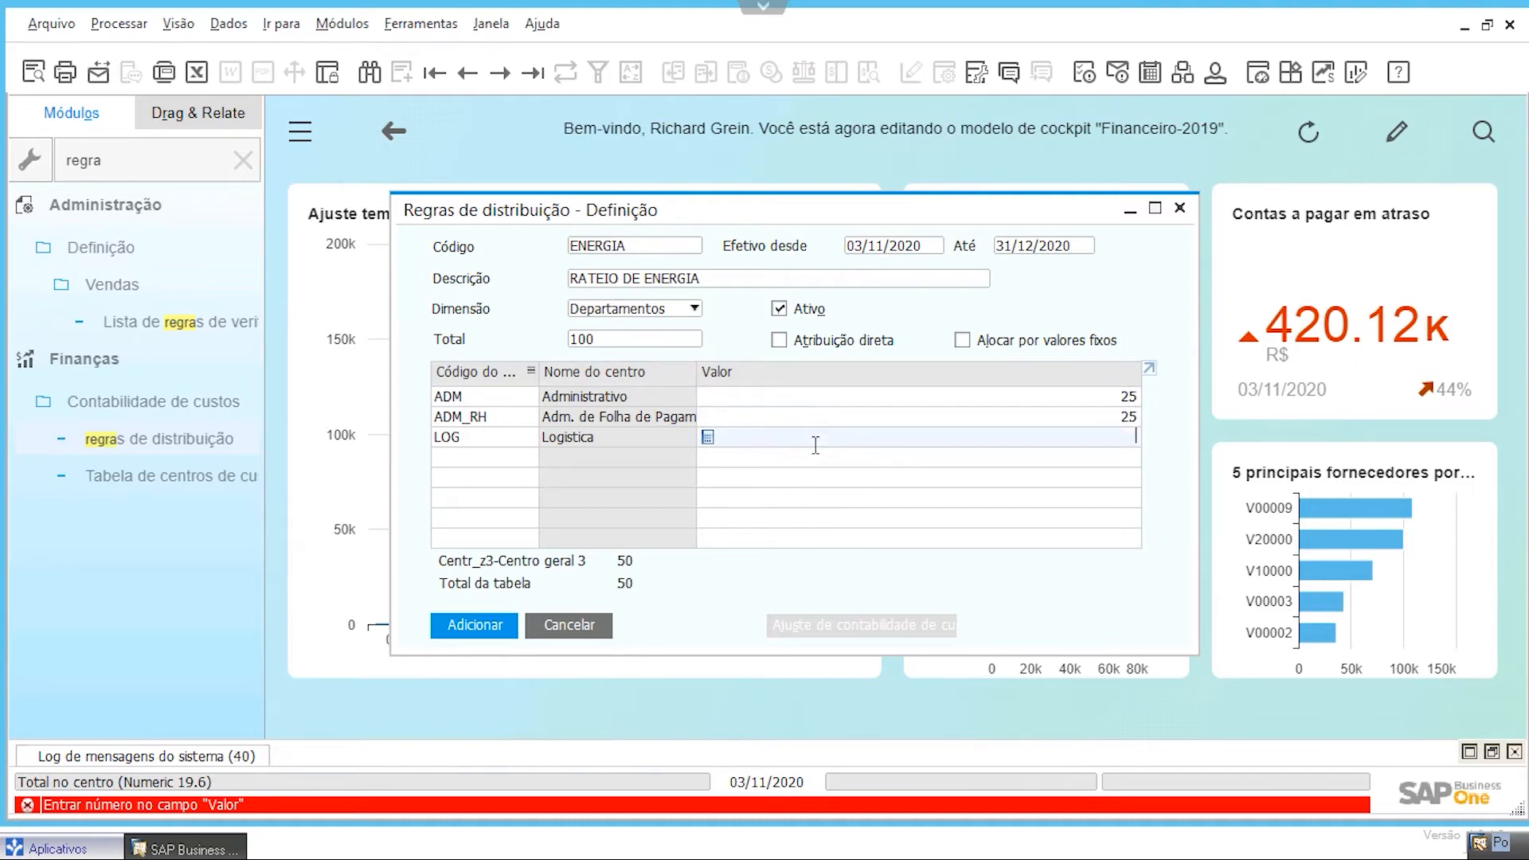
{"action": "left_click", "coordinate": [820, 415]}
Fit the column widths of the cost center table, and close the distribution rule without adding it
{"action": "left_click", "coordinate": [178, 24]}
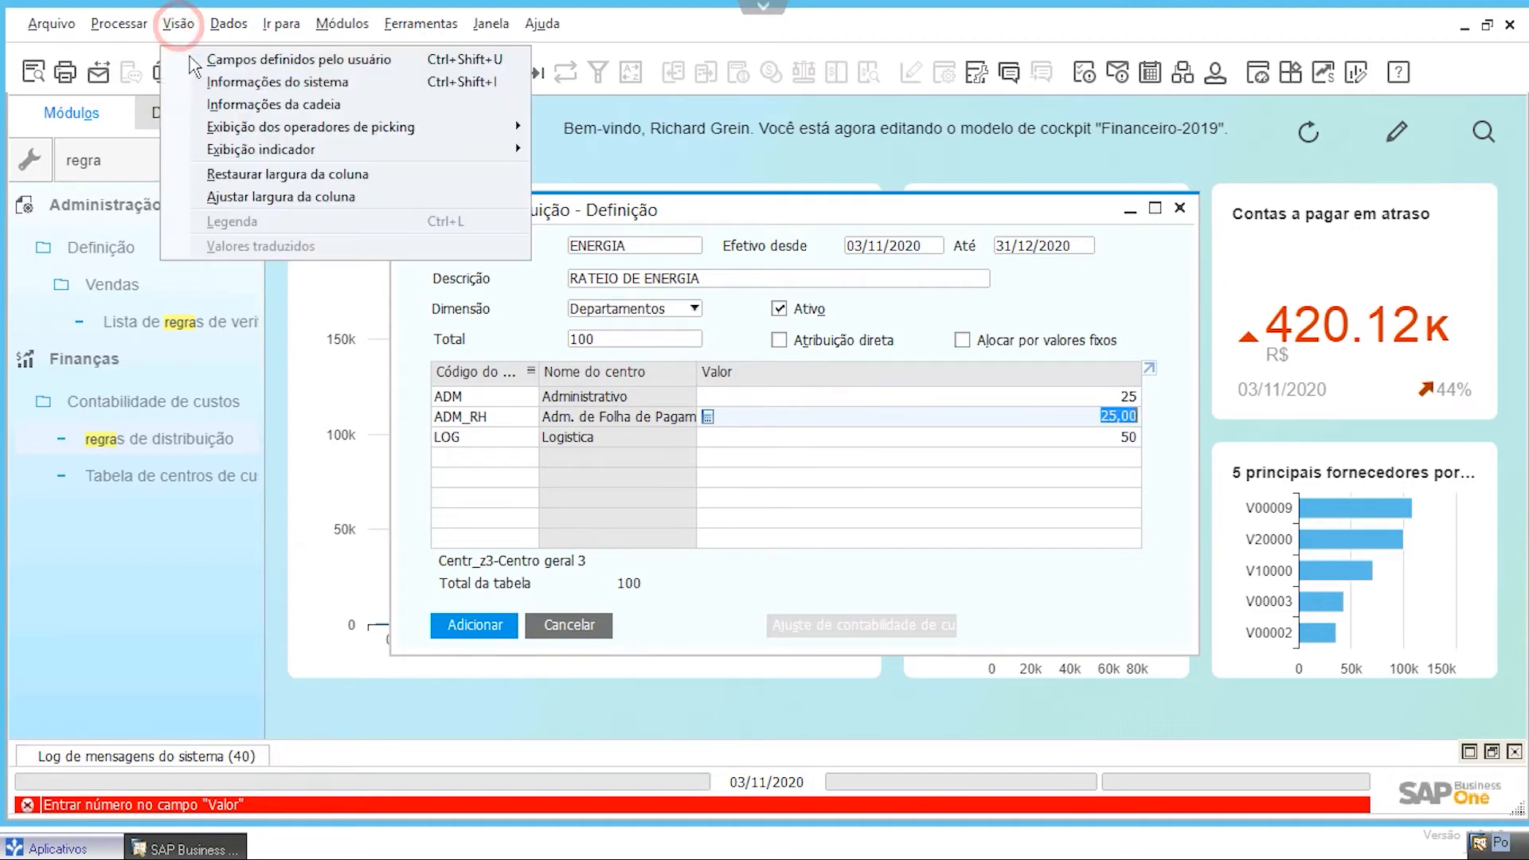
{"action": "left_click", "coordinate": [230, 195]}
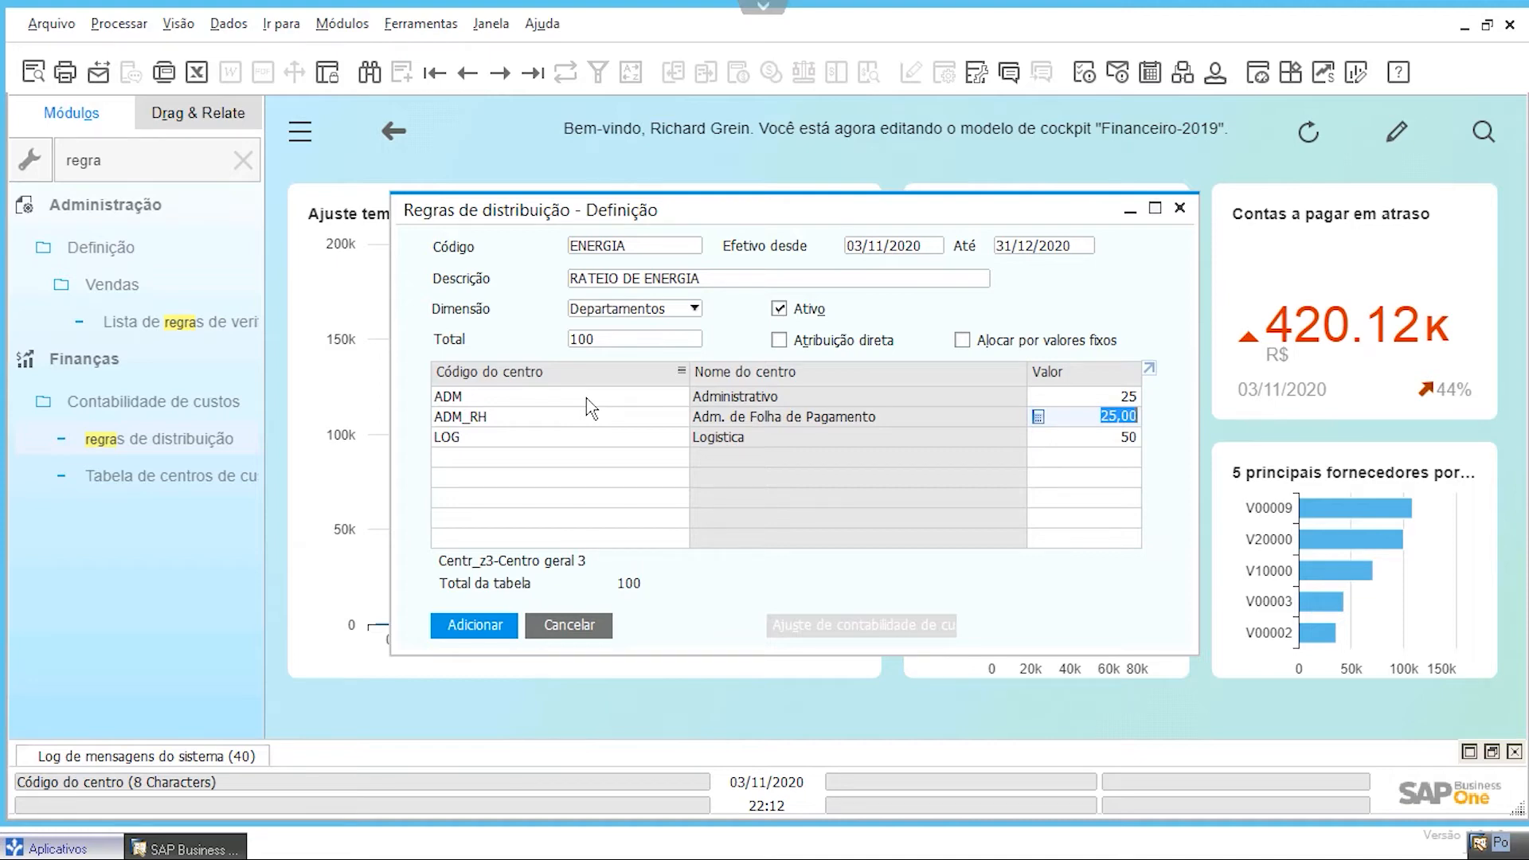
{"action": "left_click", "coordinate": [570, 625]}
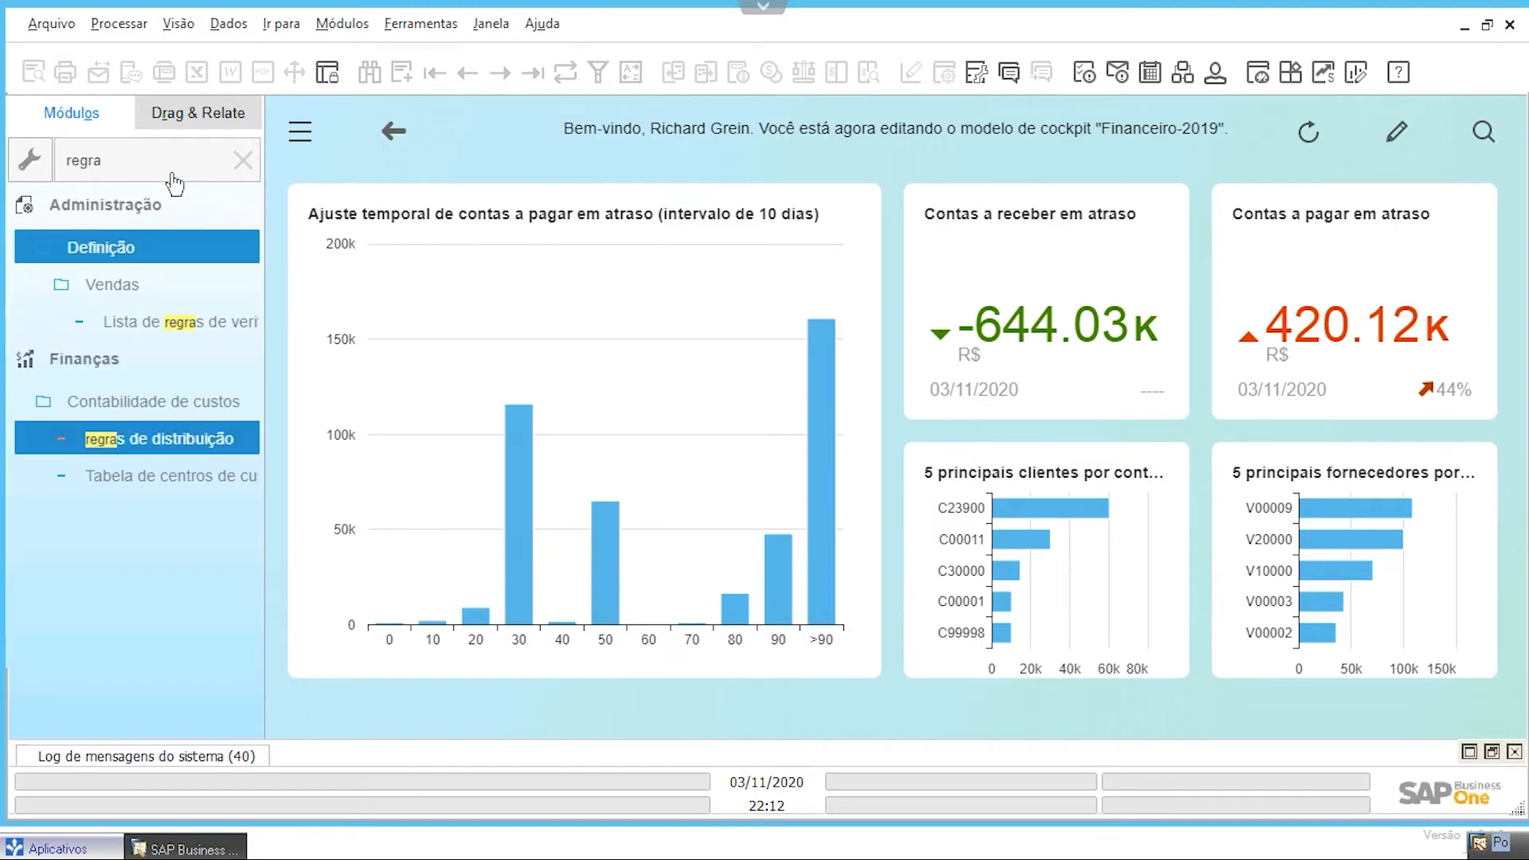
Search the menus for "ORÇAM" and open the budget scenario definition through the Orçamento entry
{"action": "left_click", "coordinate": [165, 161]}
{"action": "type", "text": "ORÇAM"}
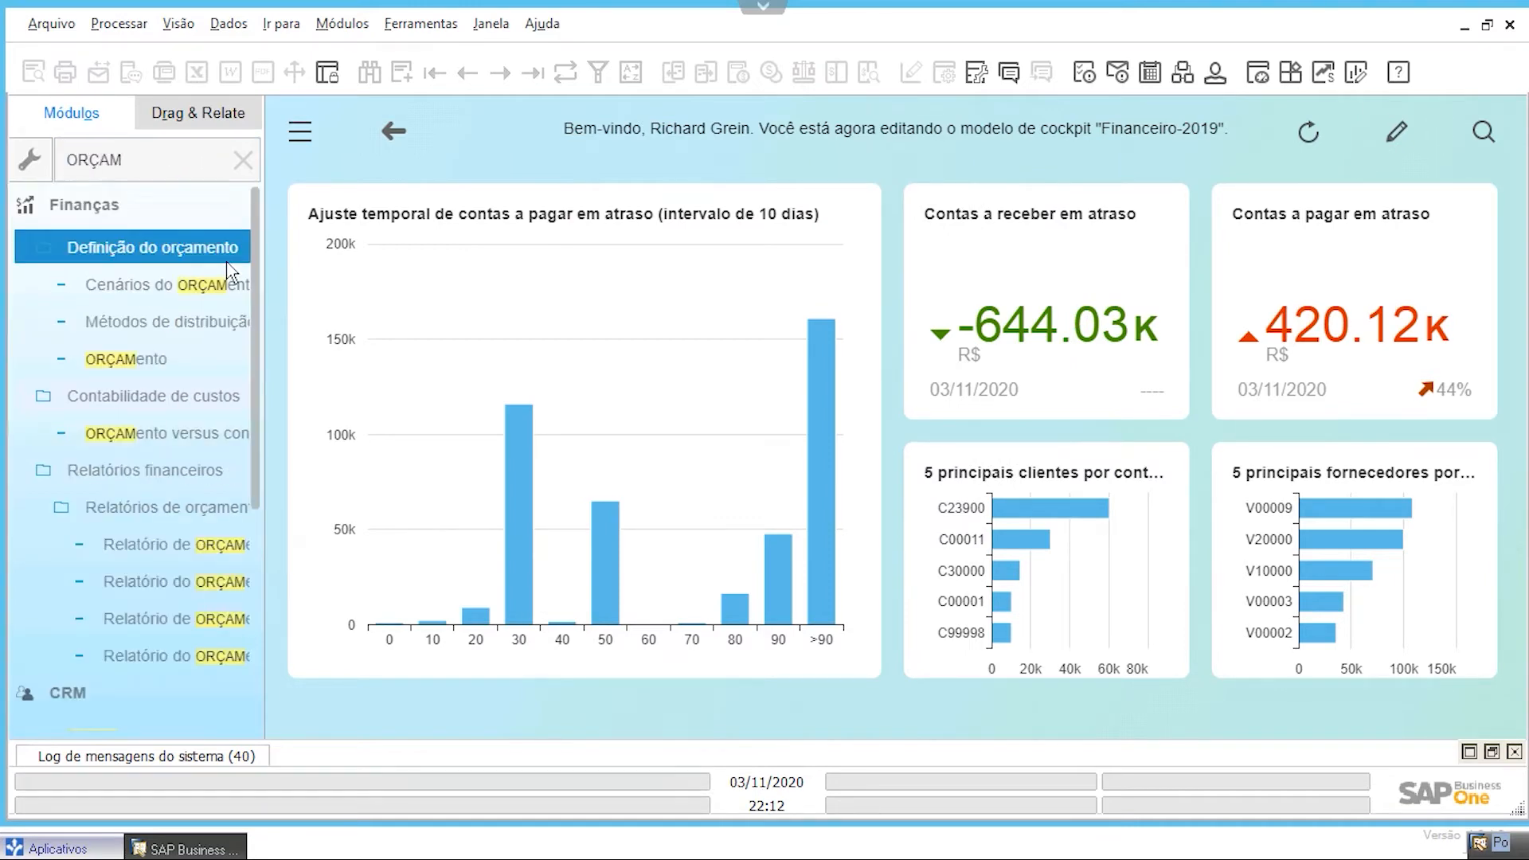
{"action": "left_click", "coordinate": [211, 365]}
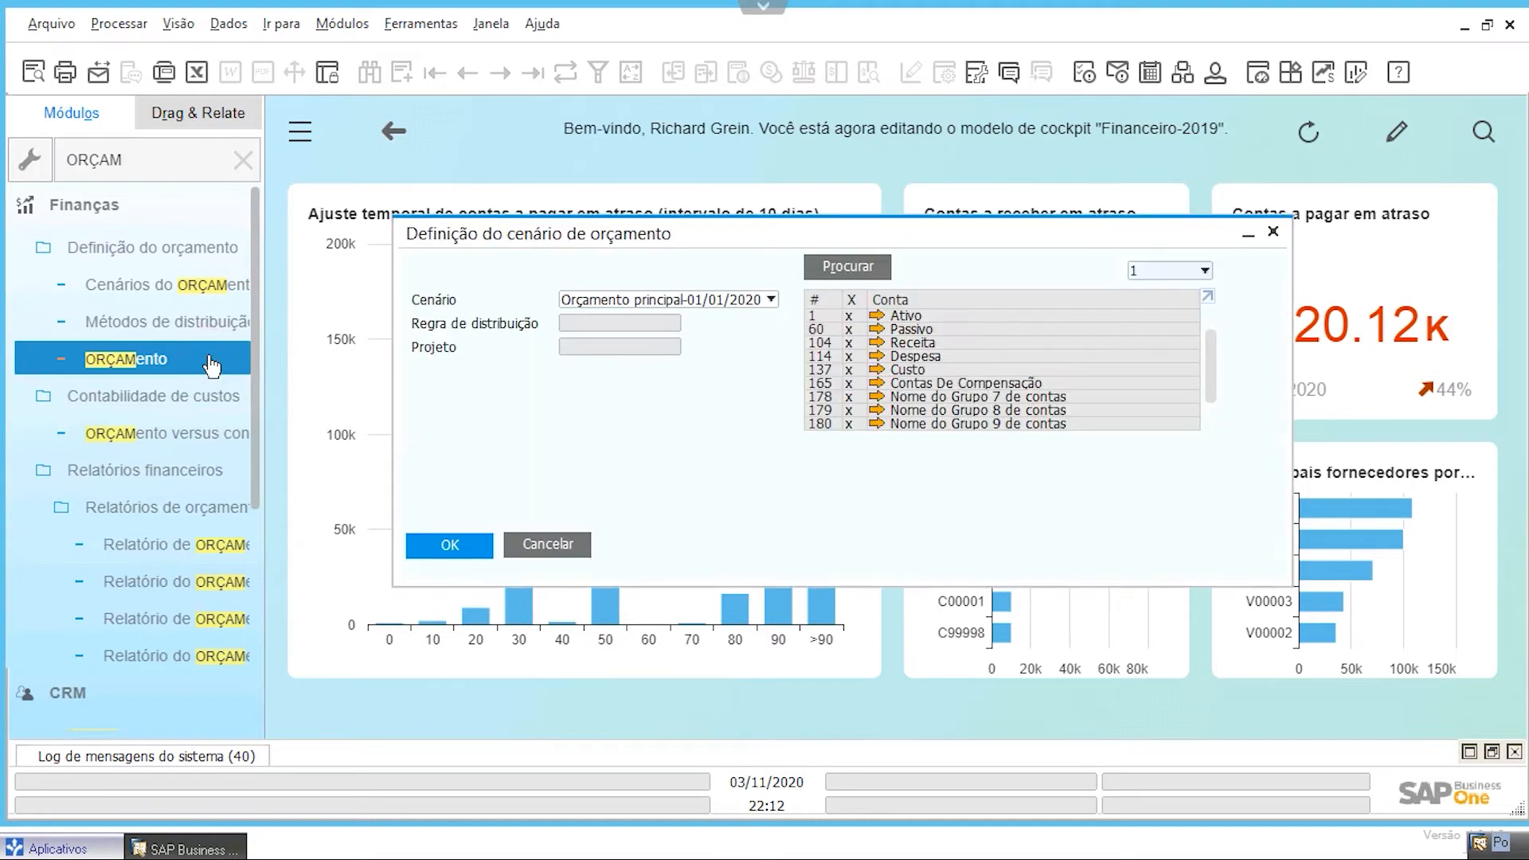
Open the chart of accounts from the finance module and select account 4.01.01.04.04 Energia Elétrica among the expenses
{"action": "left_click", "coordinate": [342, 23]}
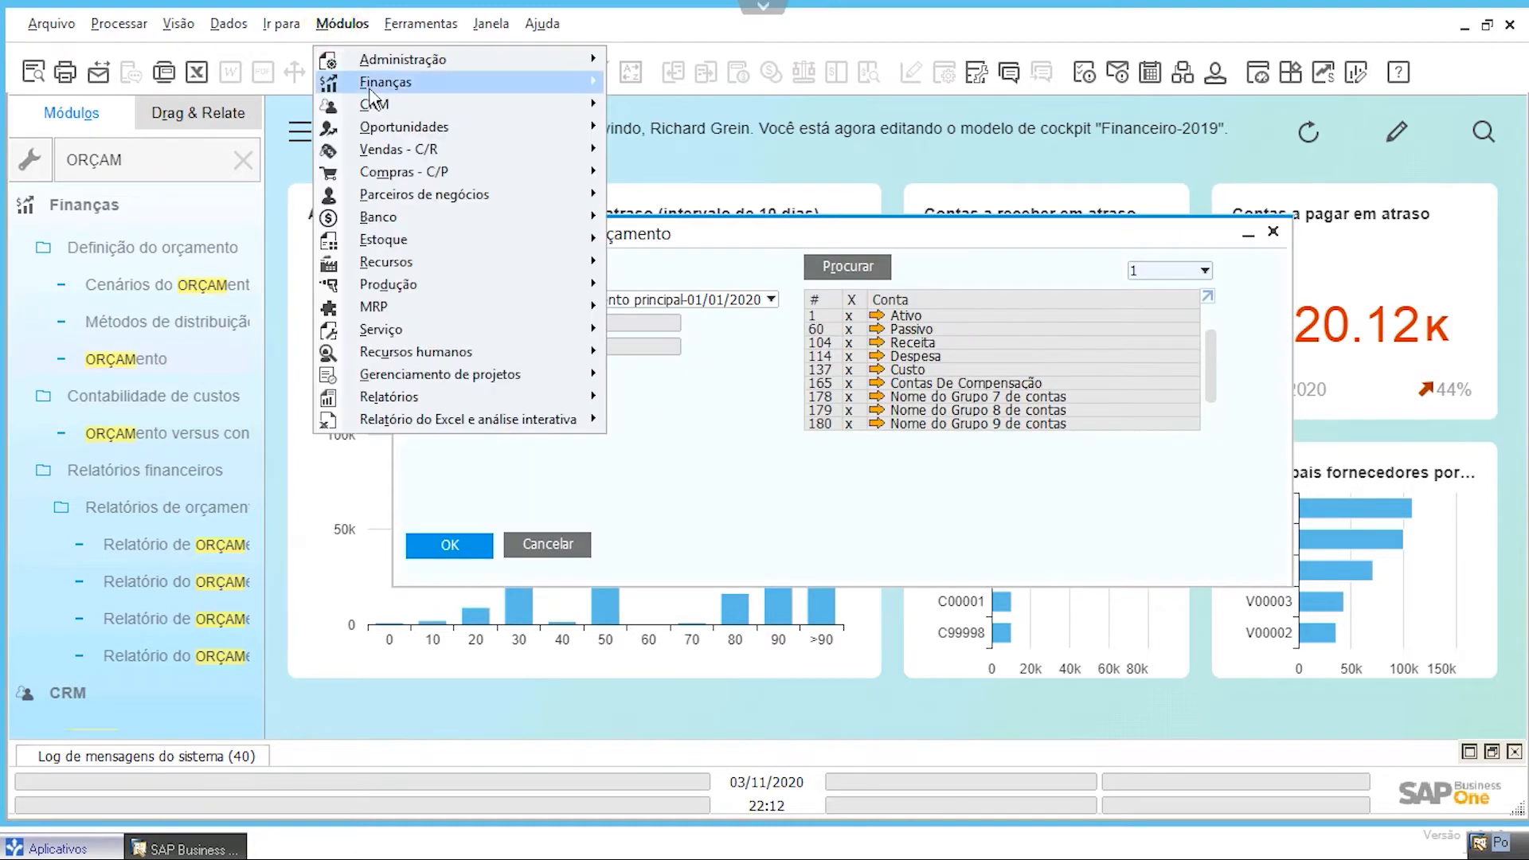
{"action": "mouse_move", "coordinate": [376, 82]}
{"action": "left_click", "coordinate": [688, 85]}
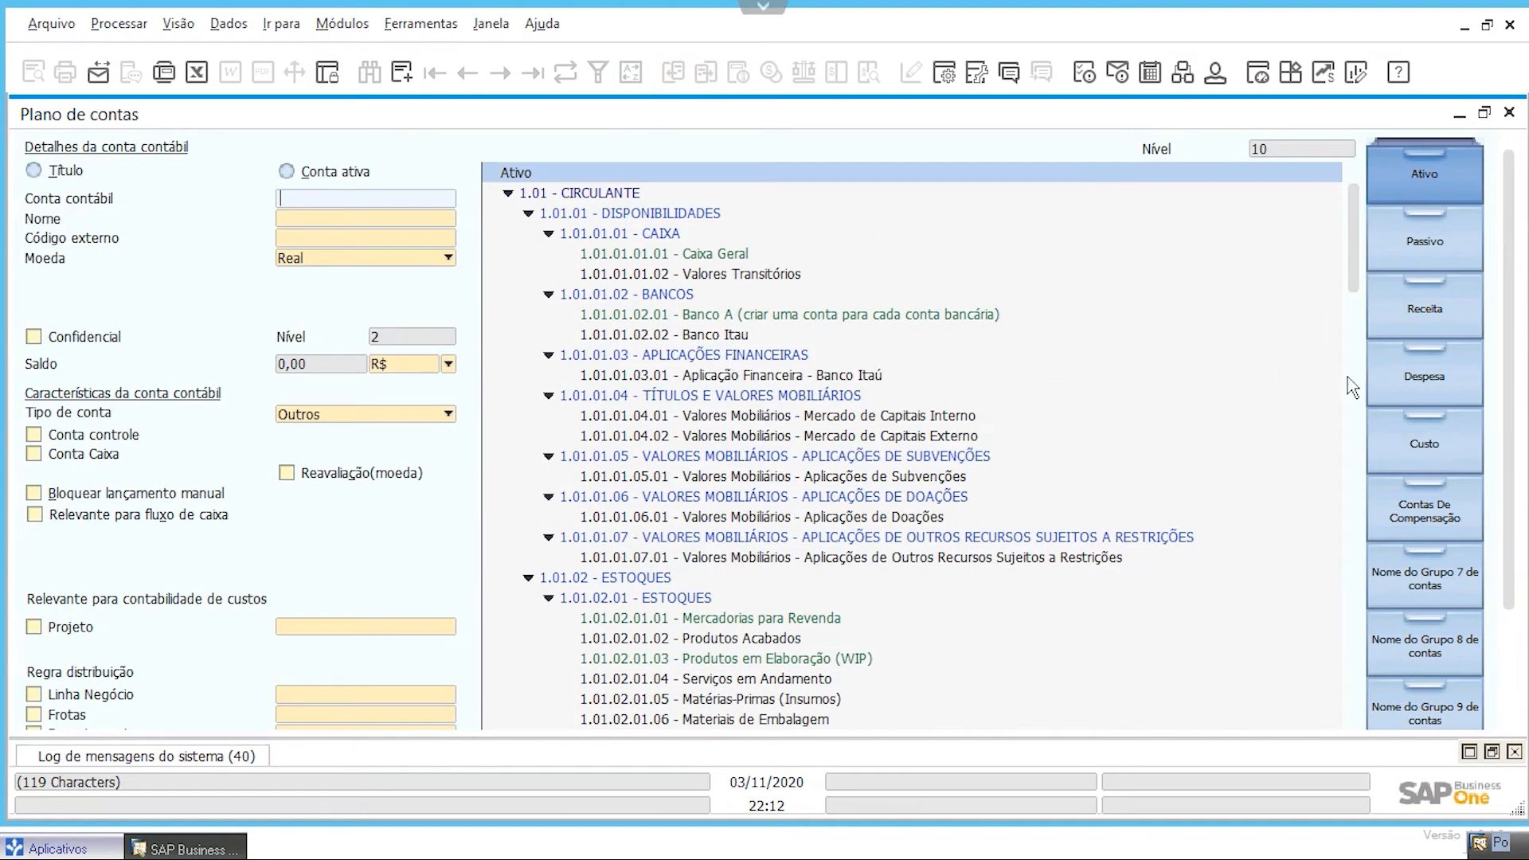
{"action": "left_click", "coordinate": [1424, 374]}
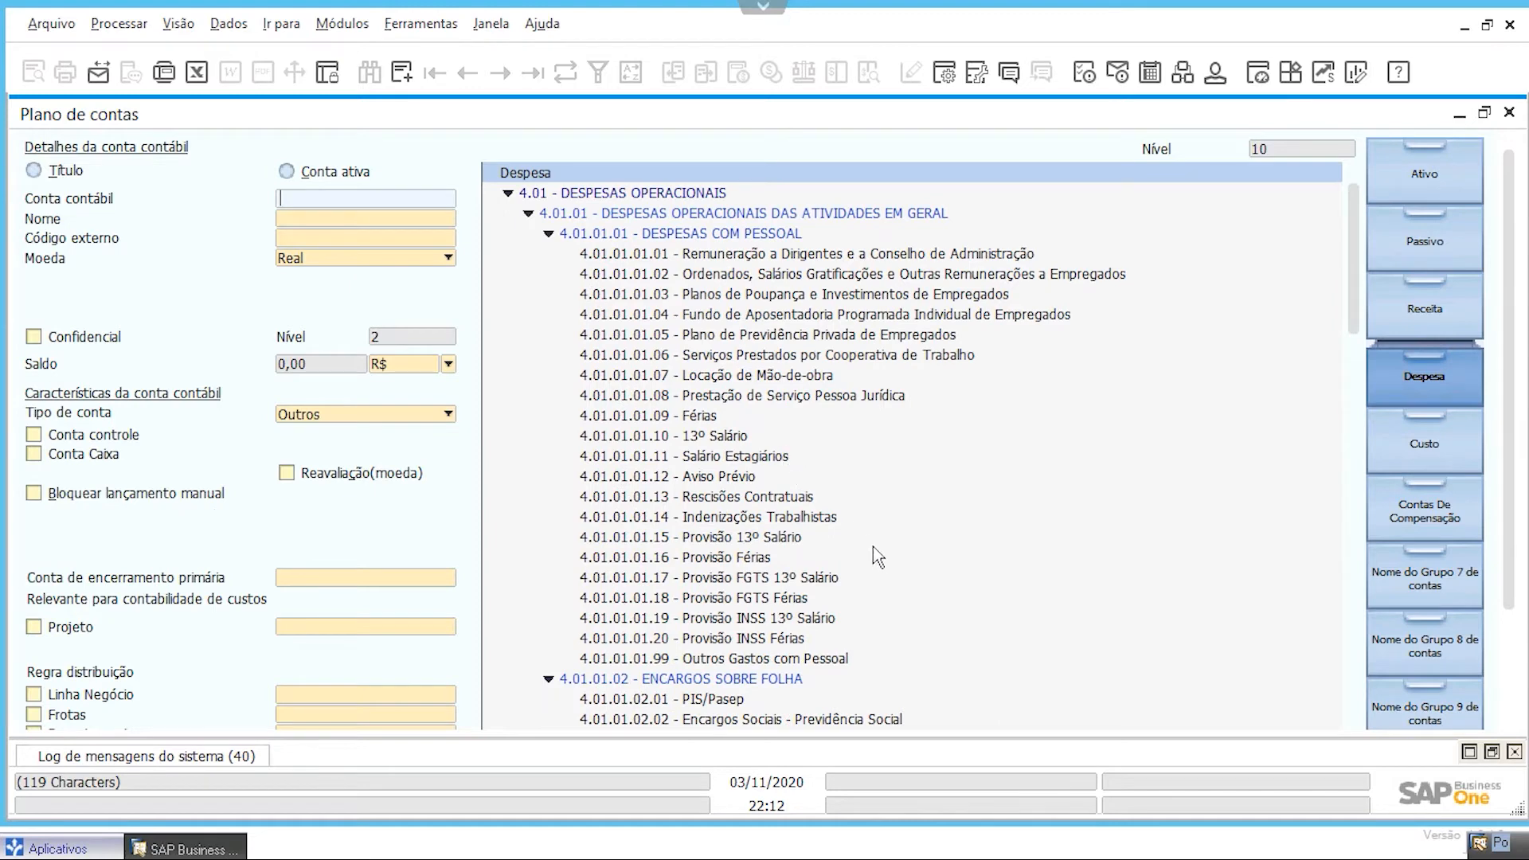
{"action": "scroll", "coordinate": [868, 549], "scroll_direction": "down", "scroll_amount": 7}
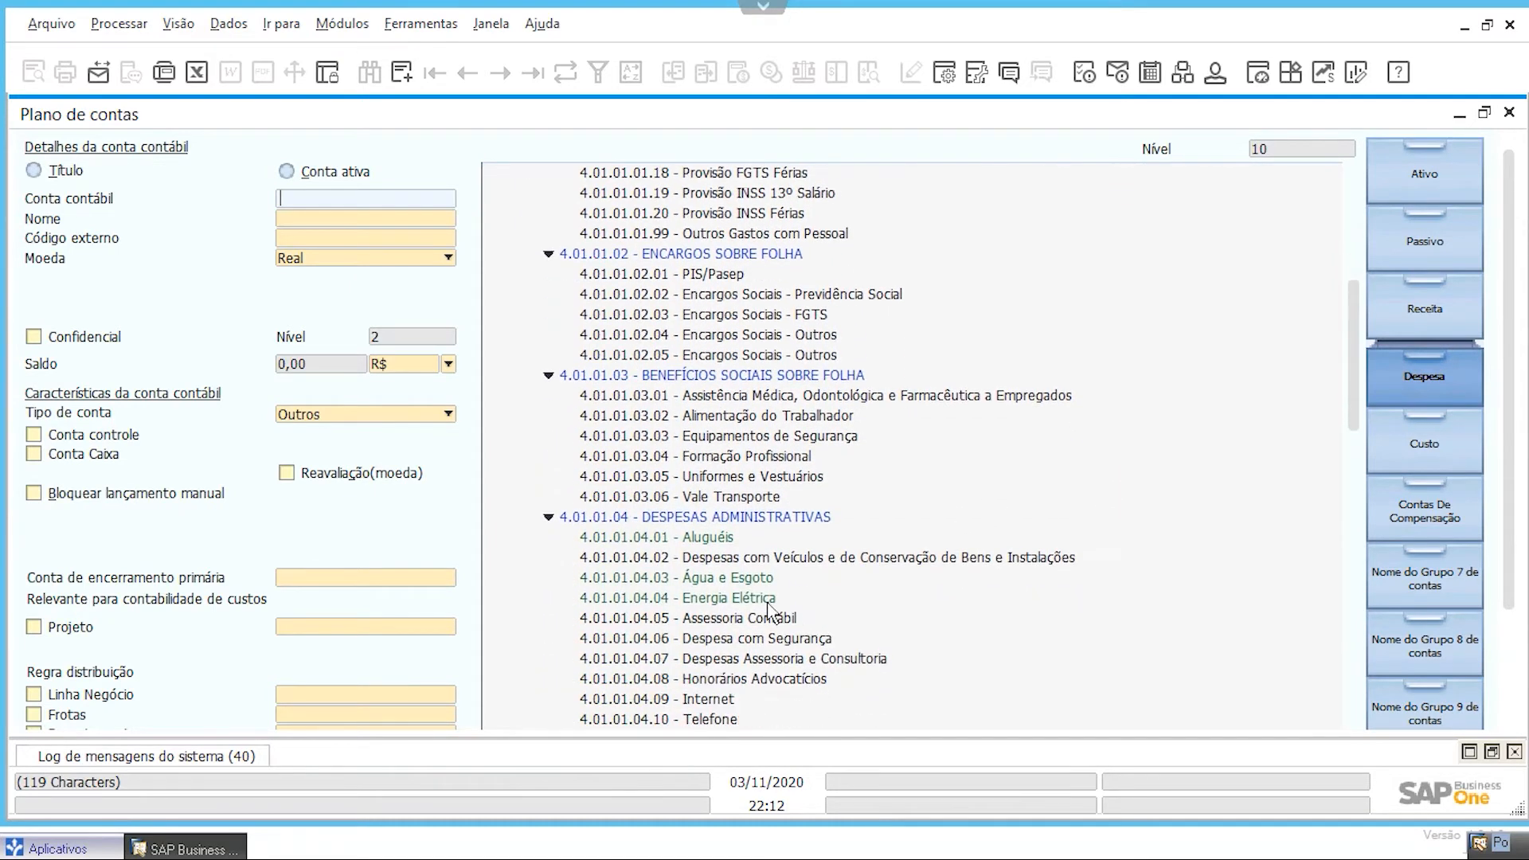
{"action": "left_click", "coordinate": [764, 598]}
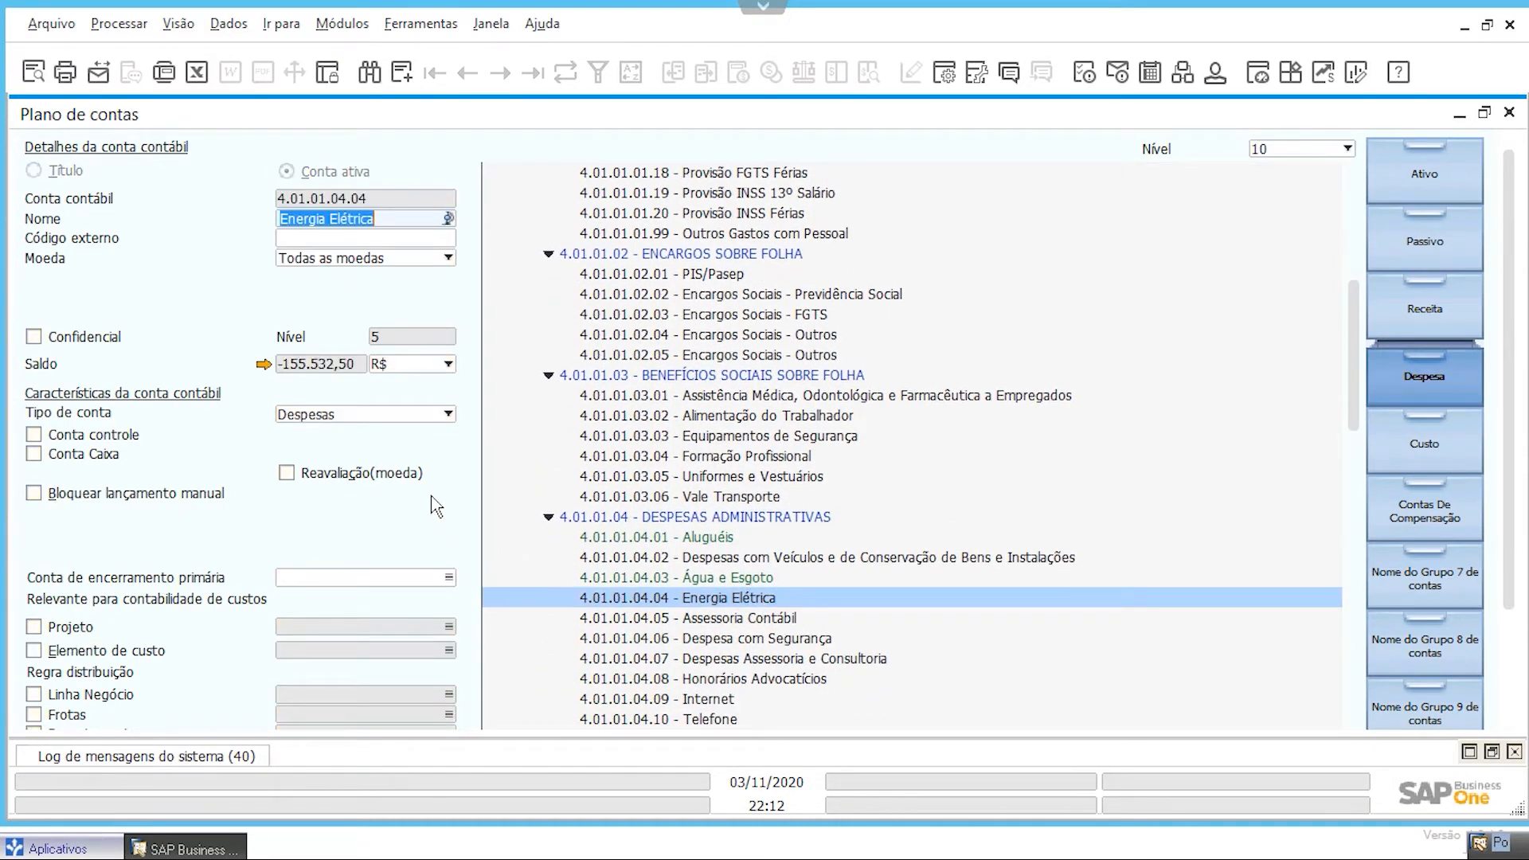
Check the budget relevance setting in the Energia Elétrica account details, and close the details and the chart of accounts
{"action": "scroll", "coordinate": [365, 579], "scroll_direction": "down", "scroll_amount": 3}
{"action": "left_click", "coordinate": [342, 705]}
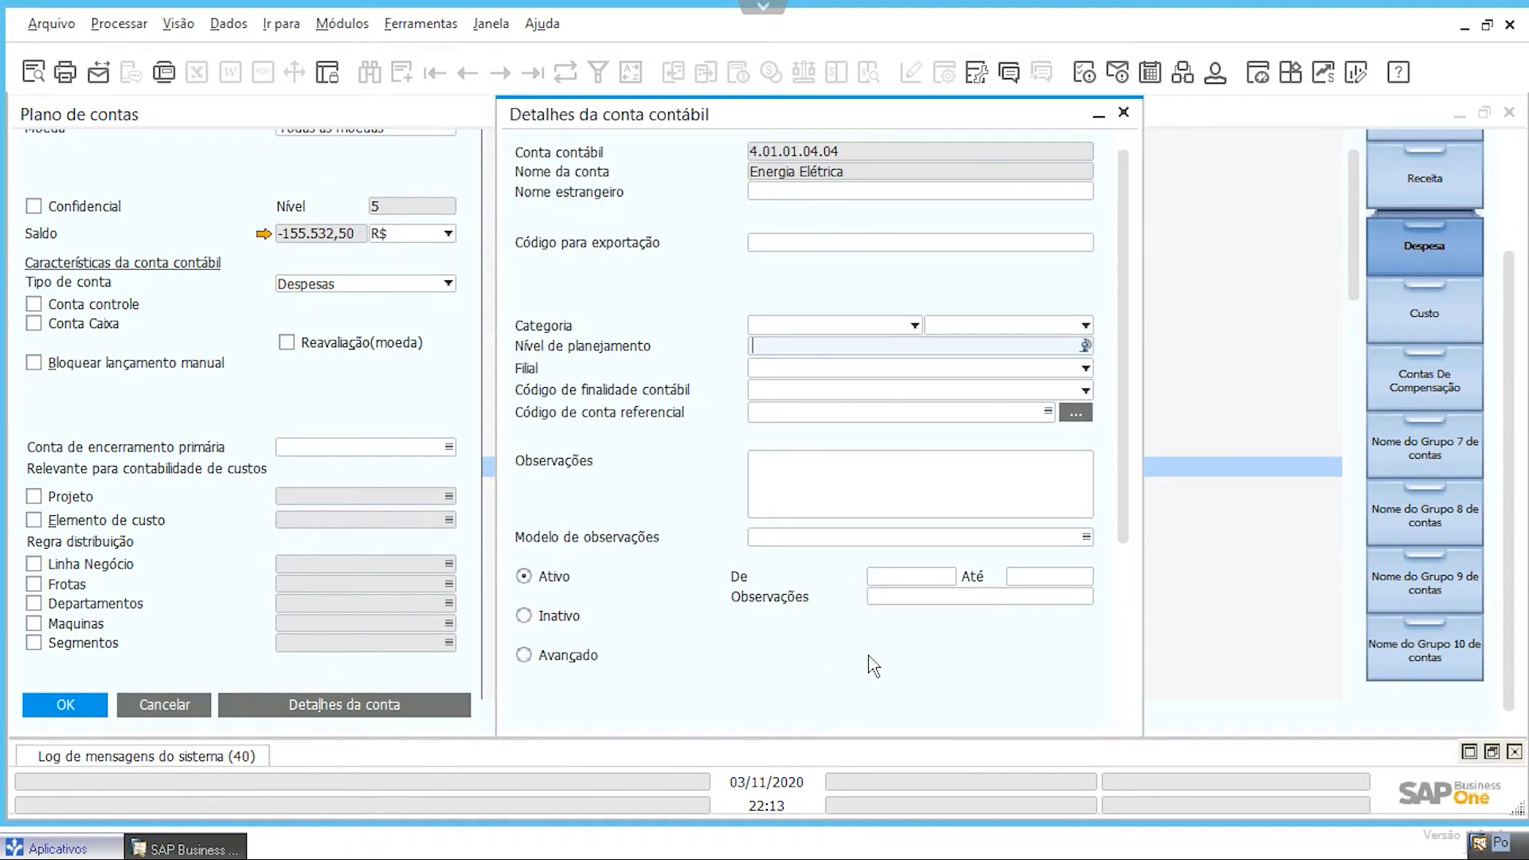
{"action": "scroll", "coordinate": [871, 661], "scroll_direction": "down", "scroll_amount": 1}
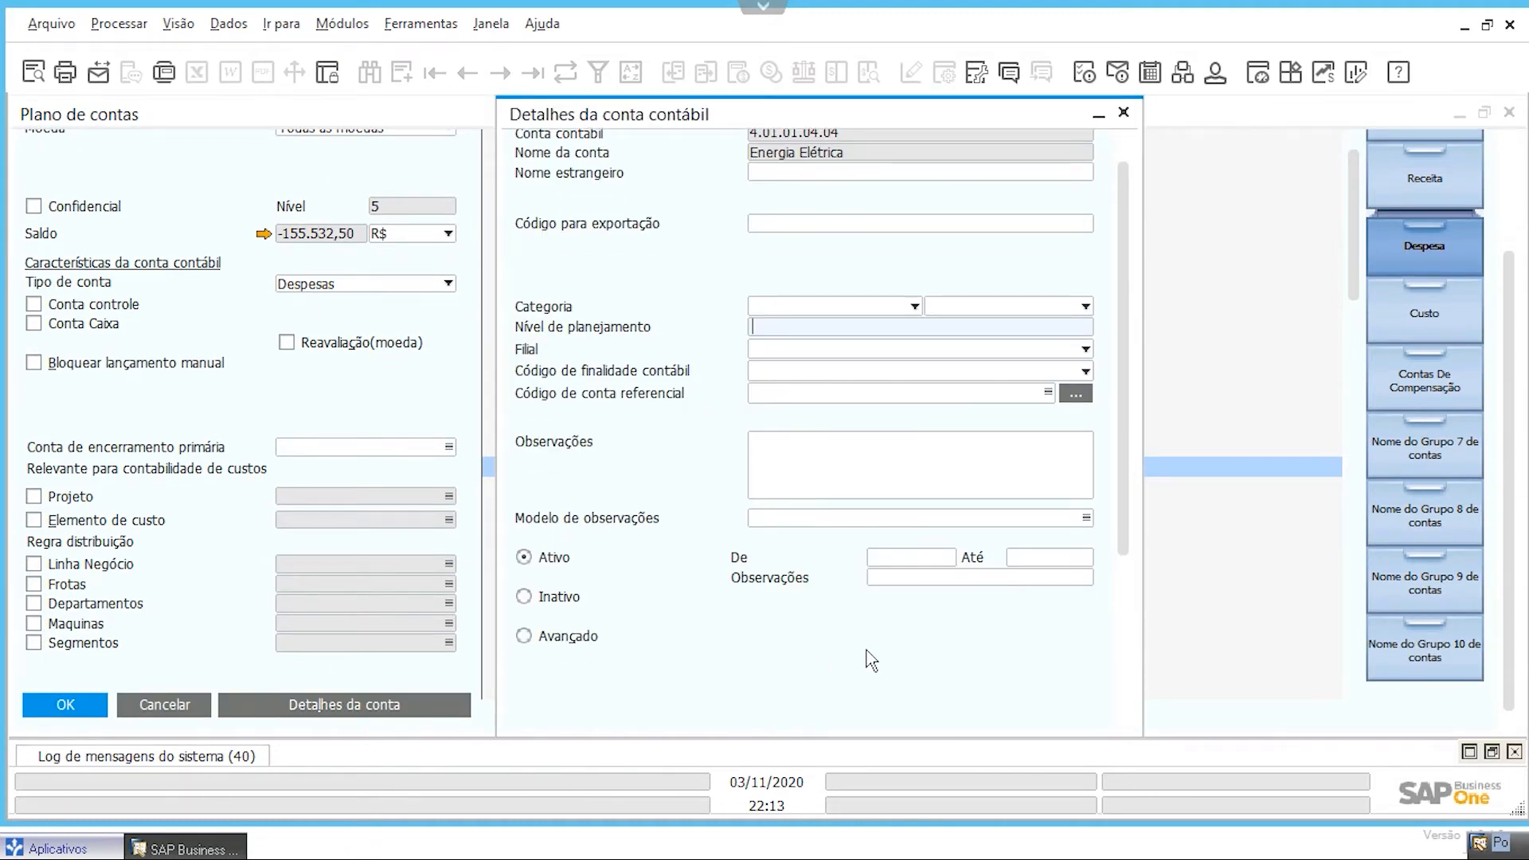
{"action": "scroll", "coordinate": [872, 661], "scroll_direction": "down", "scroll_amount": 7}
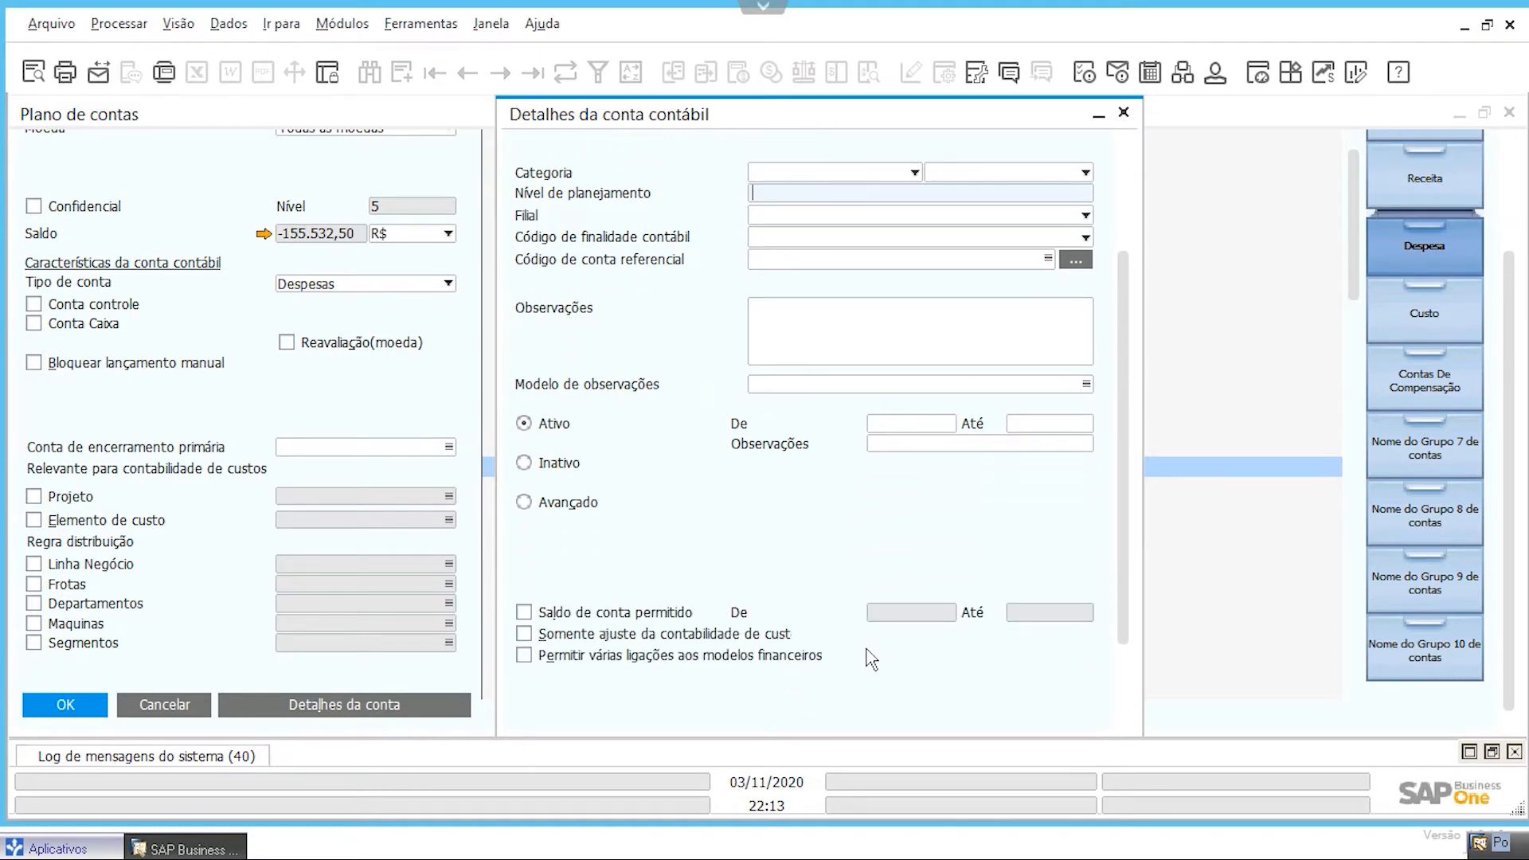
{"action": "scroll", "coordinate": [887, 672], "scroll_direction": "down", "scroll_amount": 5}
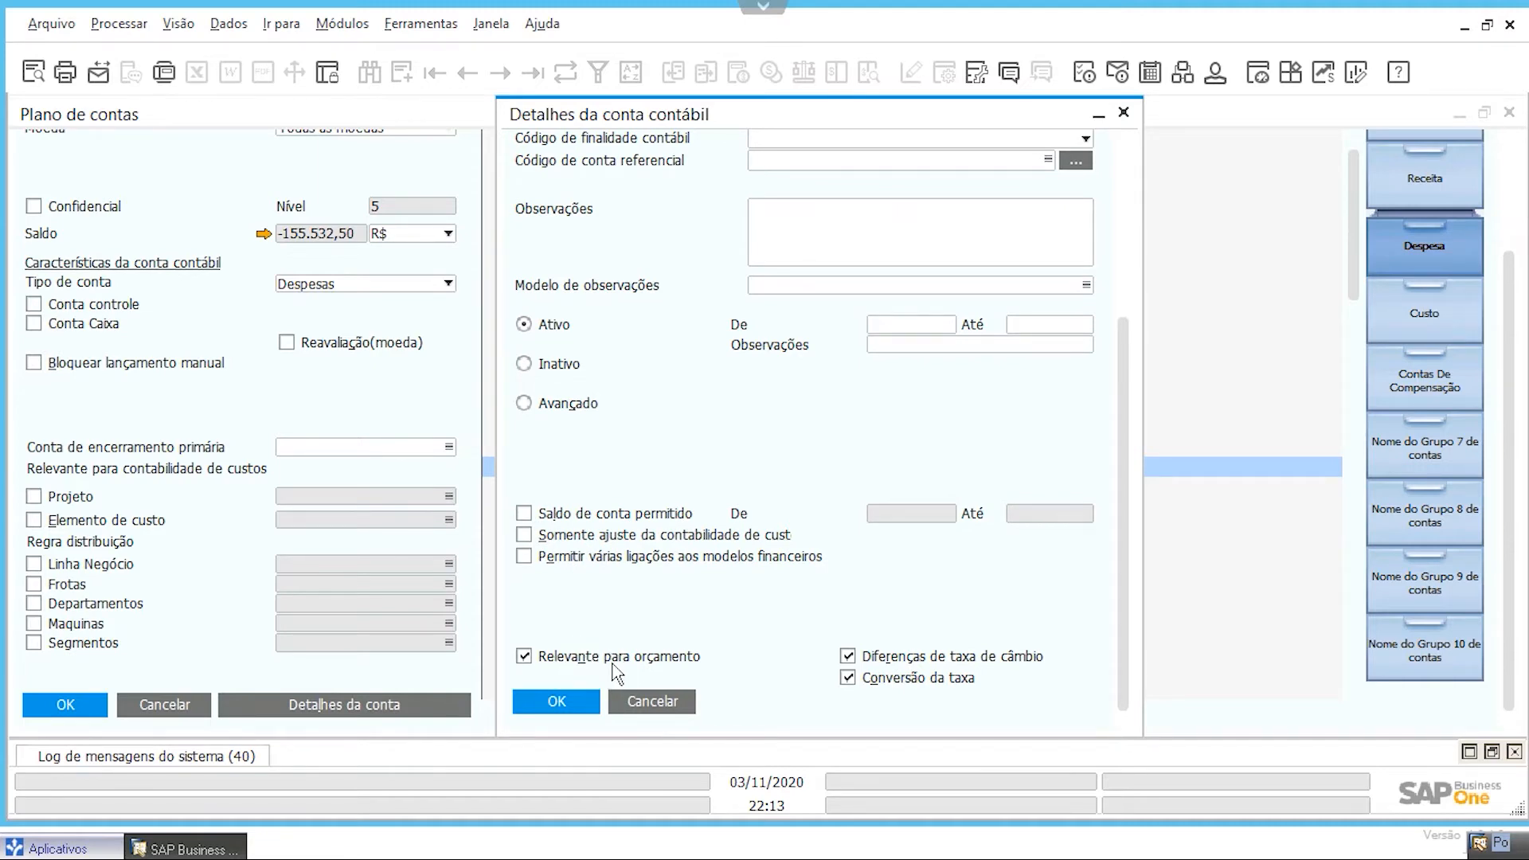
{"action": "left_click", "coordinate": [645, 702]}
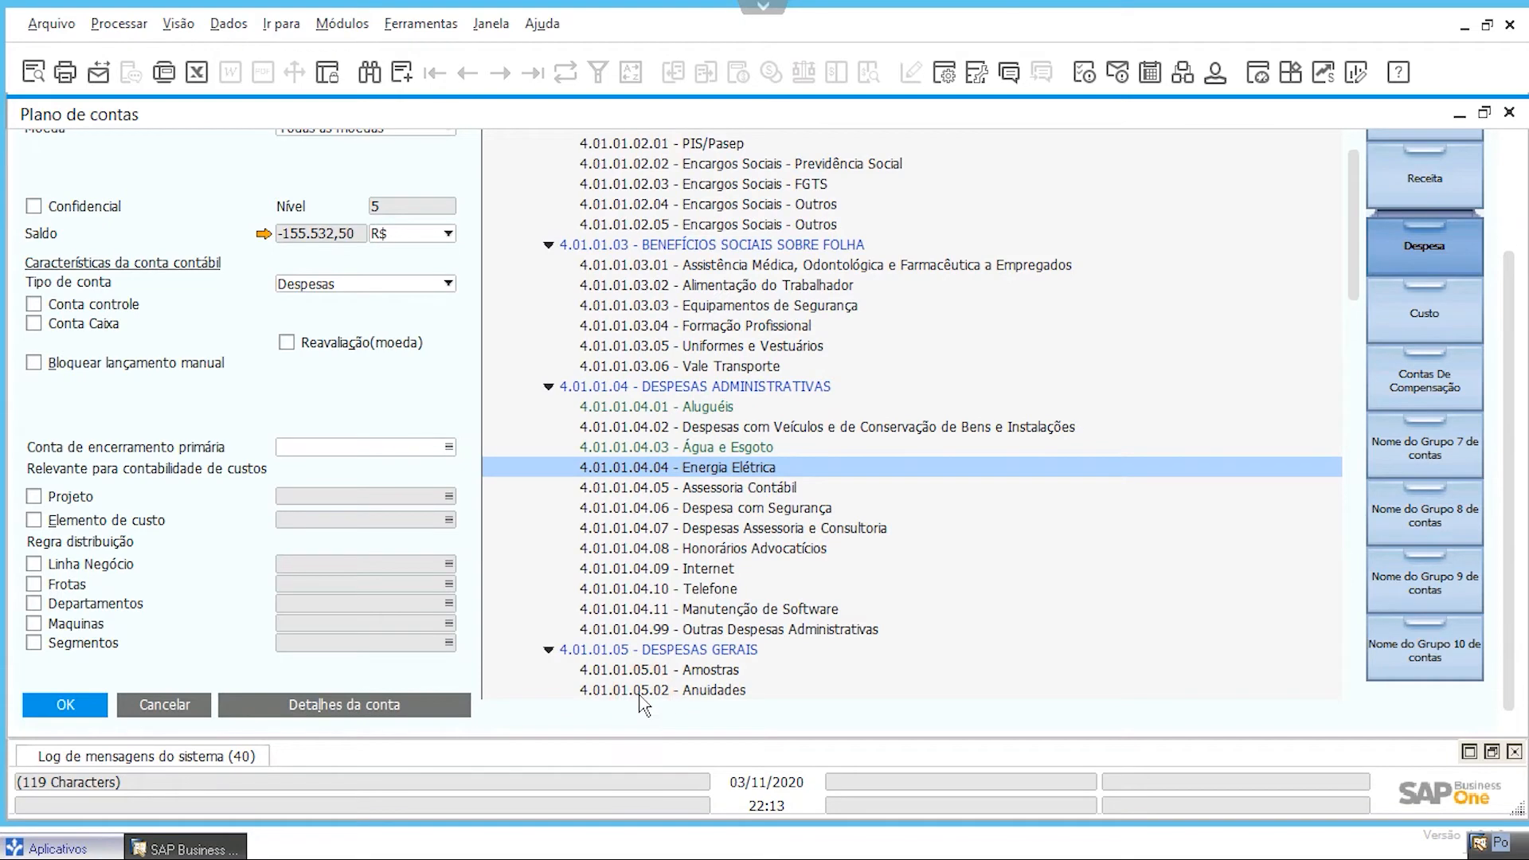
{"action": "left_click", "coordinate": [204, 706]}
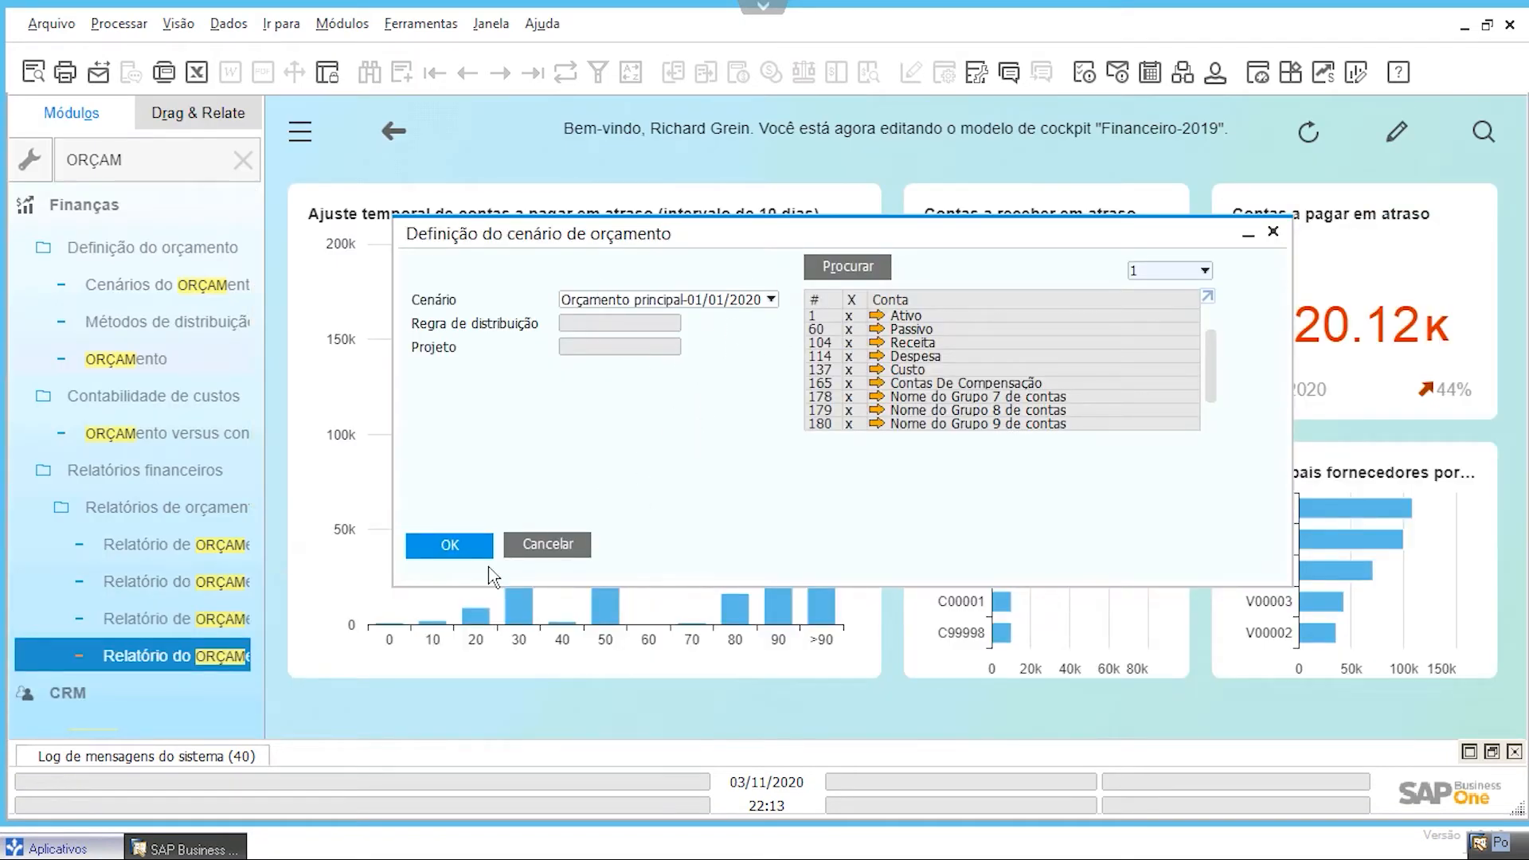
Confirm the Orçamento principal scenario and open the monthly budget details of the Água e Esgoto a Pagar account
{"action": "left_click", "coordinate": [451, 545]}
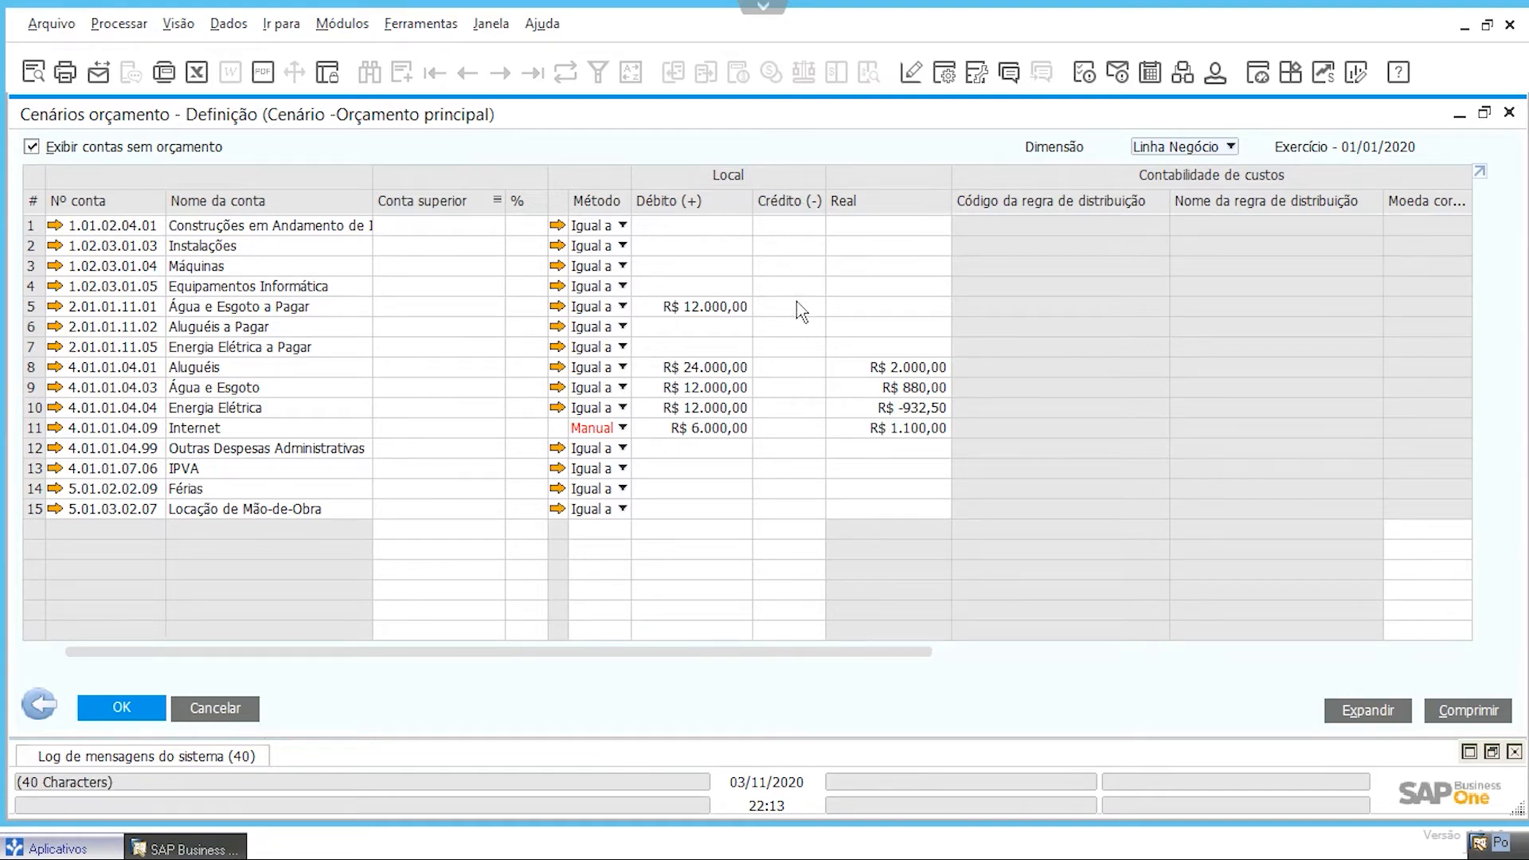
{"action": "left_click", "coordinate": [30, 307]}
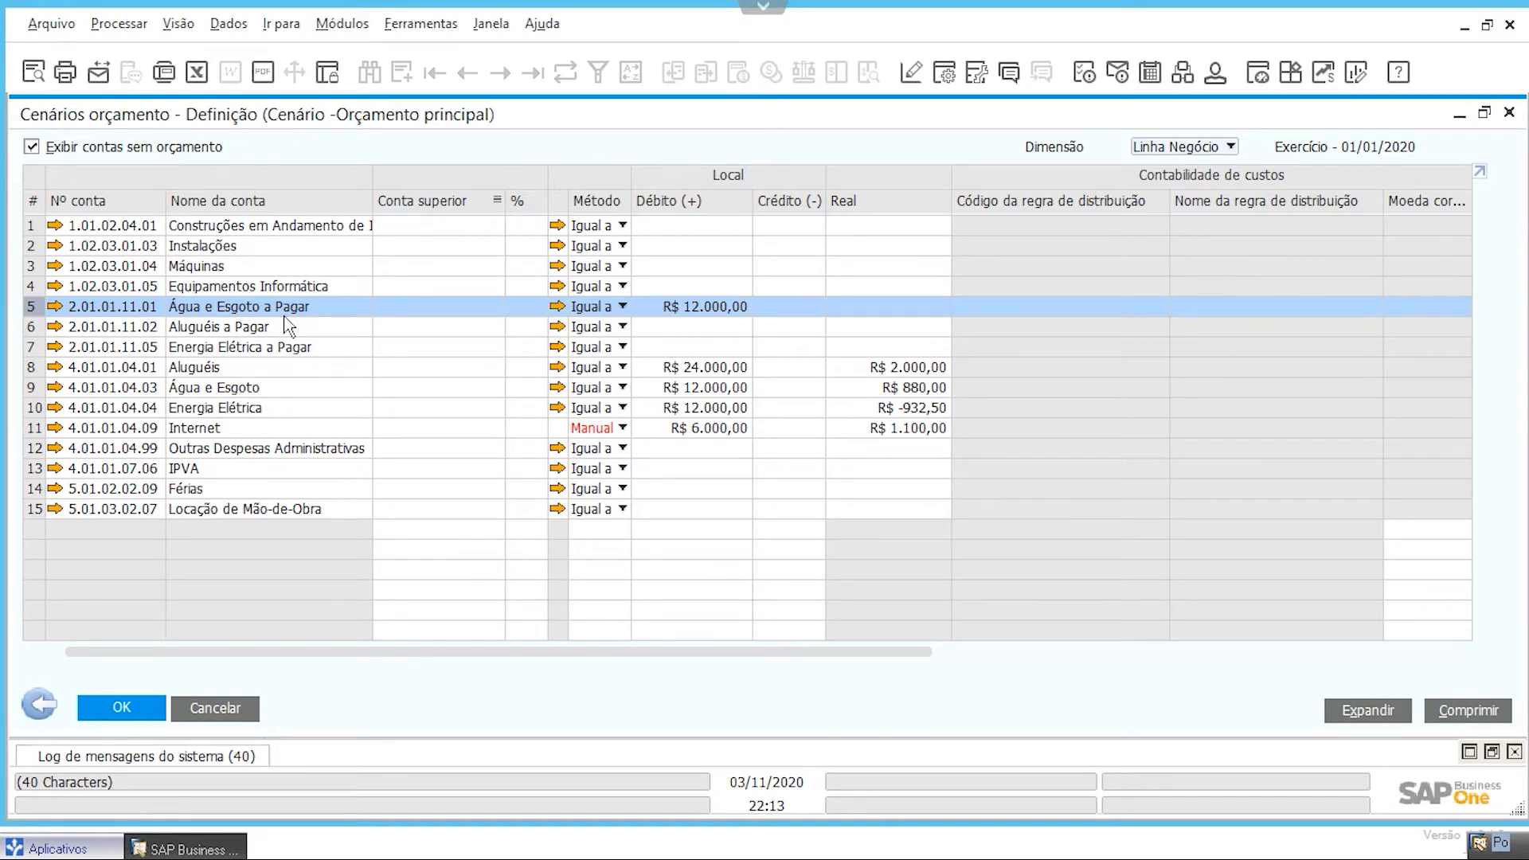
{"action": "double_click", "coordinate": [32, 309]}
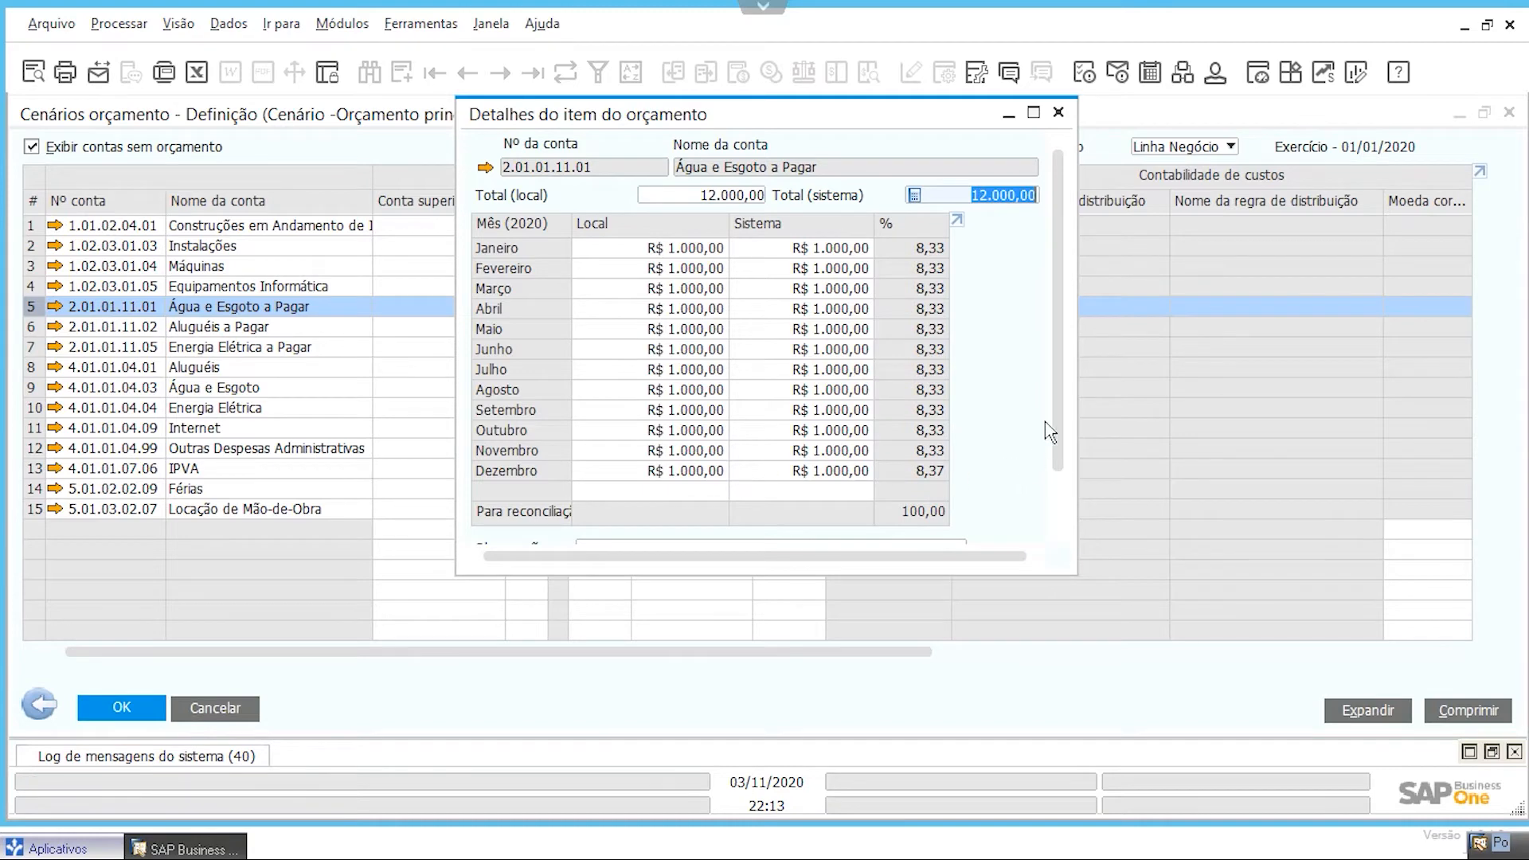
Enlarge the budget item details window, fit its column widths to review the monthly split, and close it without changes
{"action": "left_click_drag", "start_coordinate": [1075, 572], "coordinate": [1181, 701]}
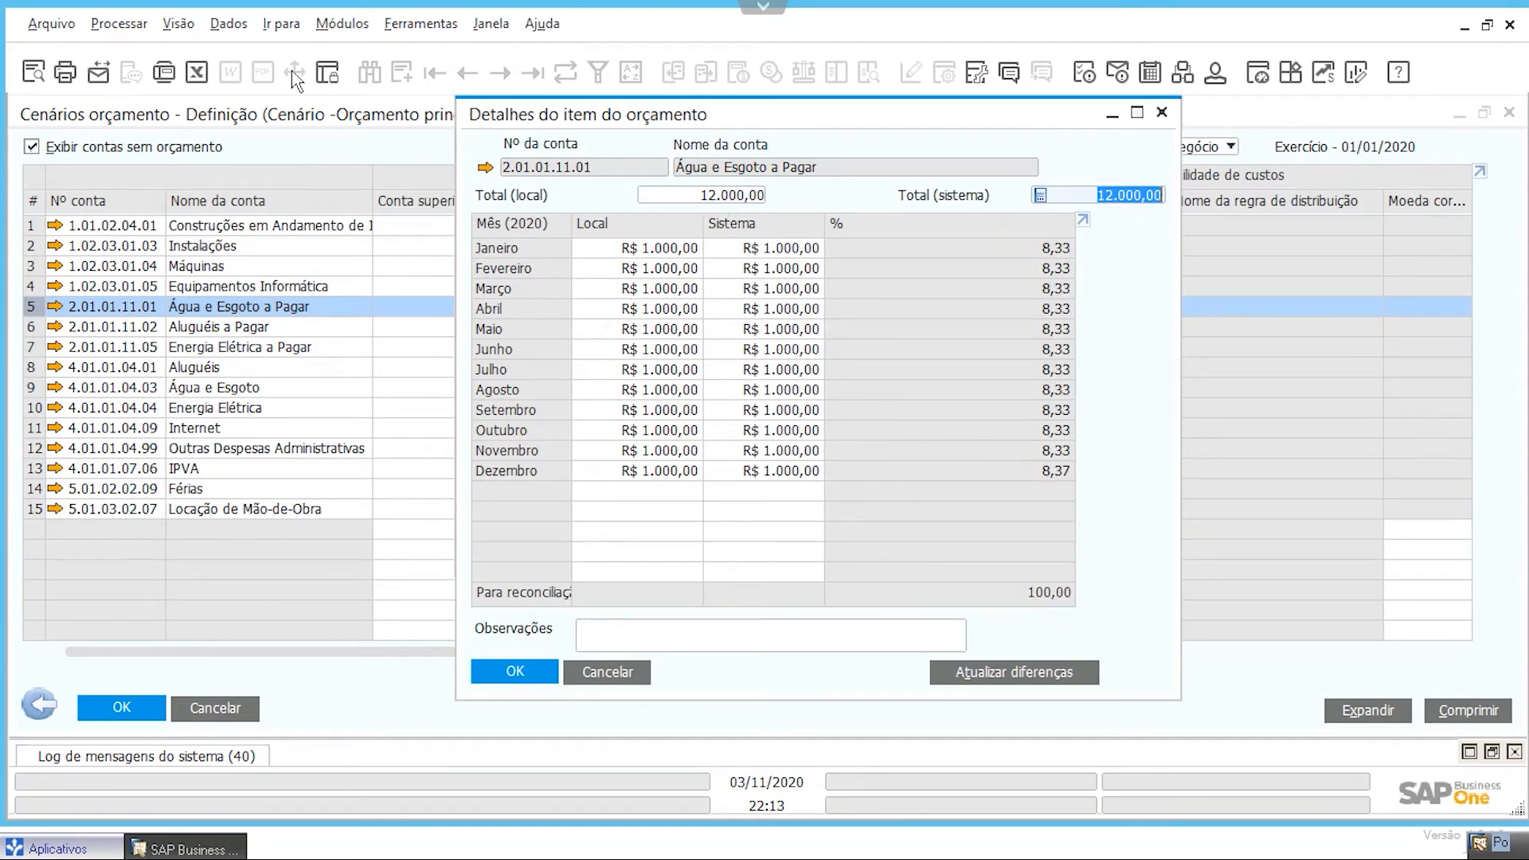
{"action": "left_click", "coordinate": [178, 23]}
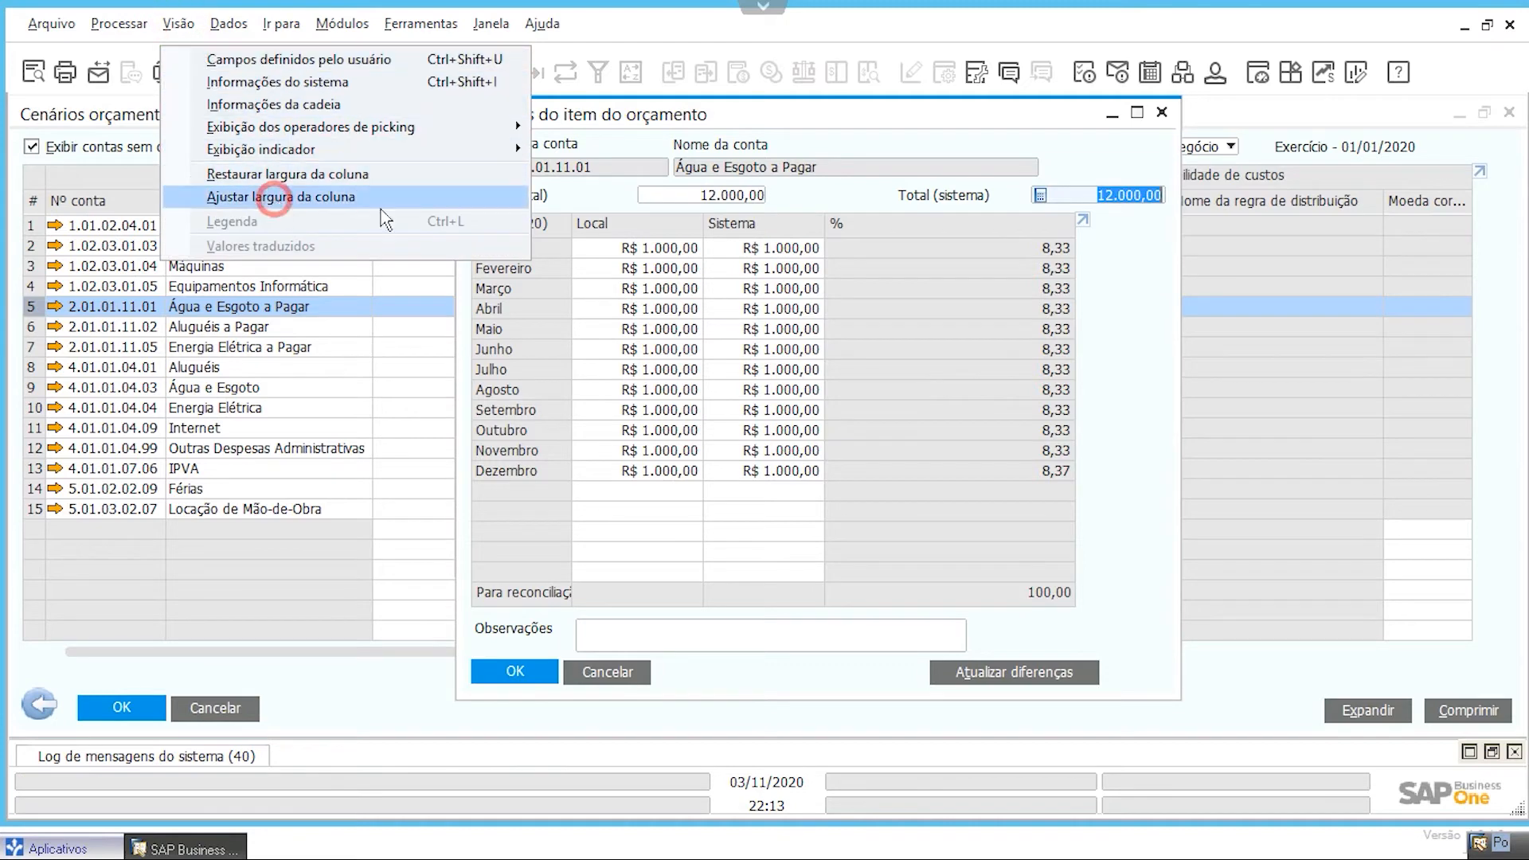
{"action": "left_click", "coordinate": [275, 195]}
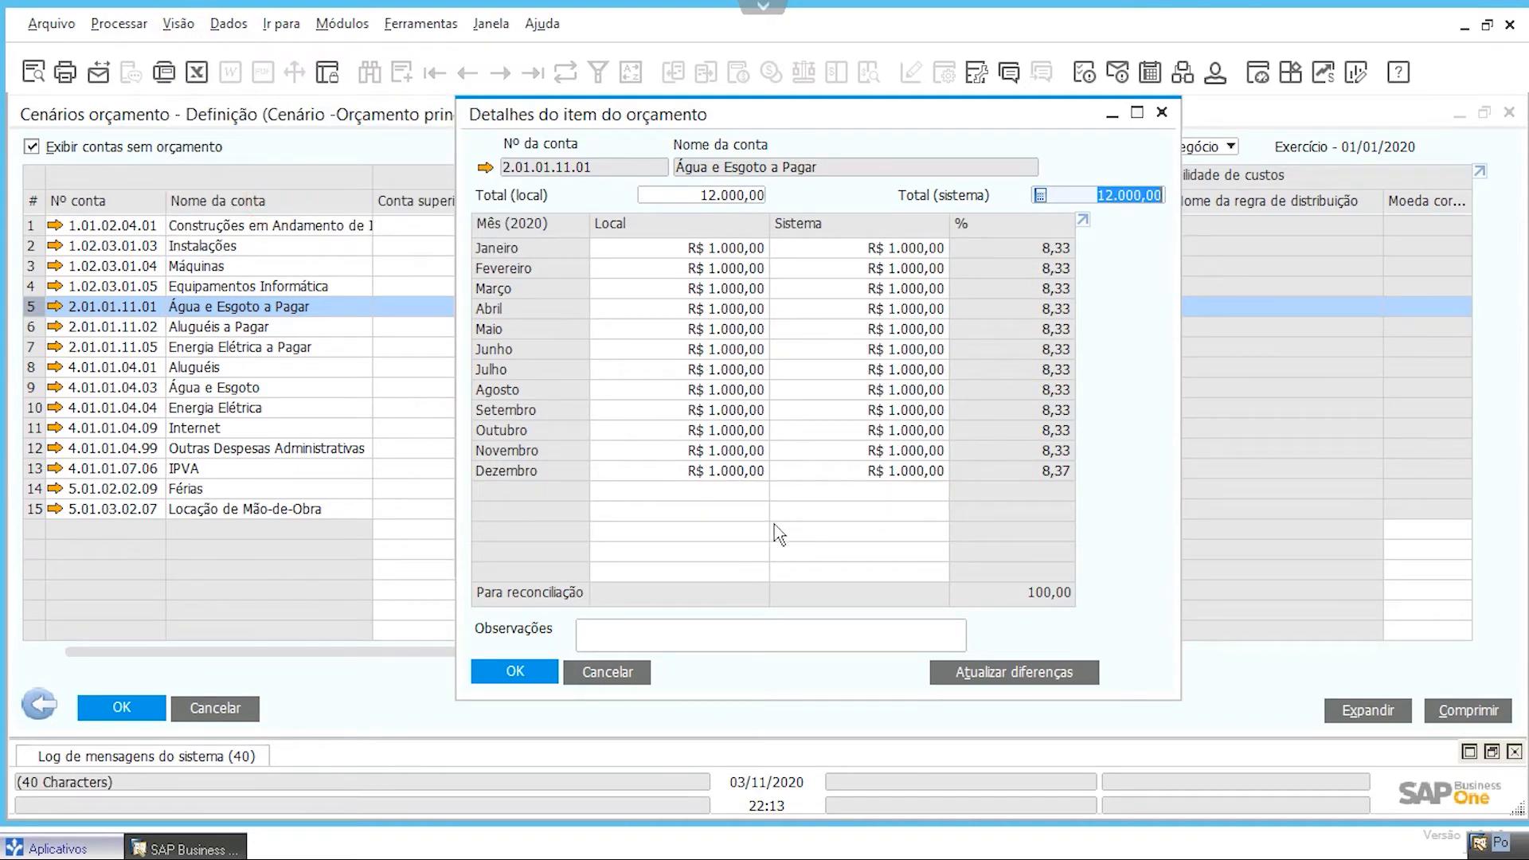
{"action": "left_click", "coordinate": [634, 668]}
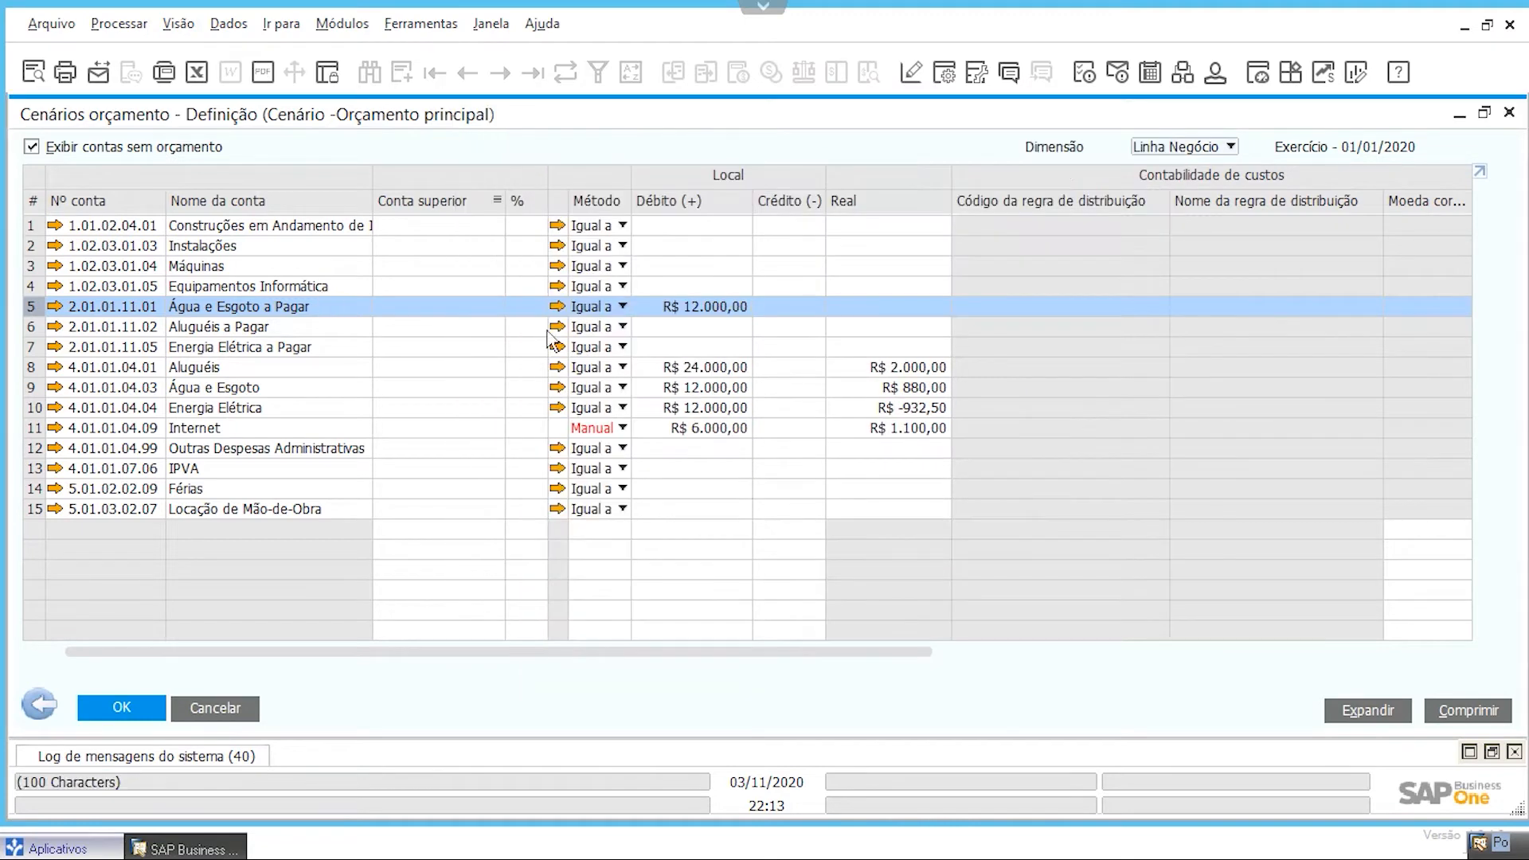
Look through the distribution method options of the Água e Esgoto a Pagar account without choosing another one
{"action": "left_click", "coordinate": [610, 307]}
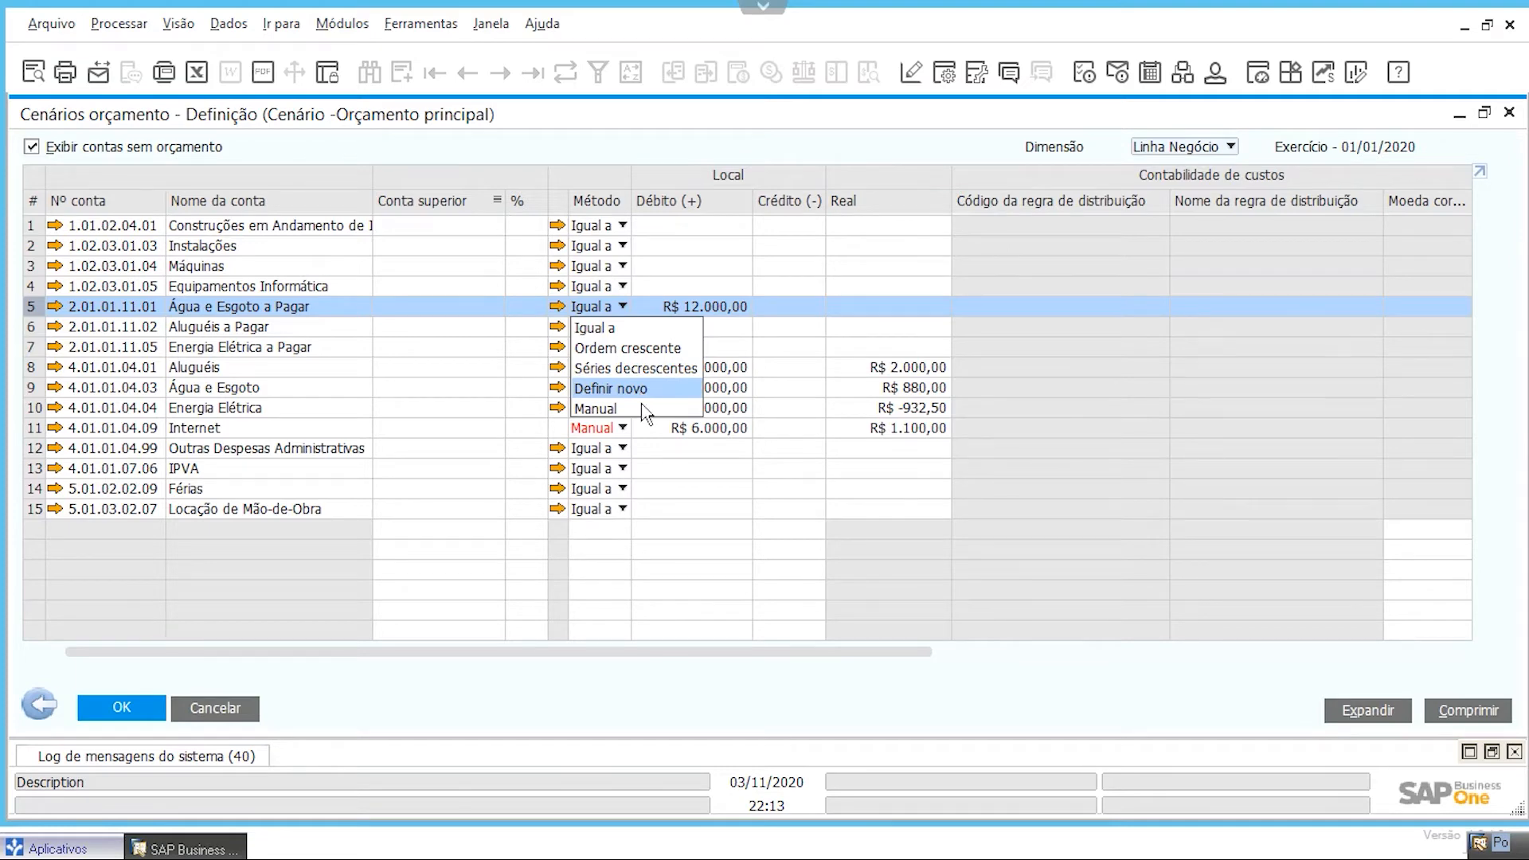
{"action": "left_click", "coordinate": [623, 678]}
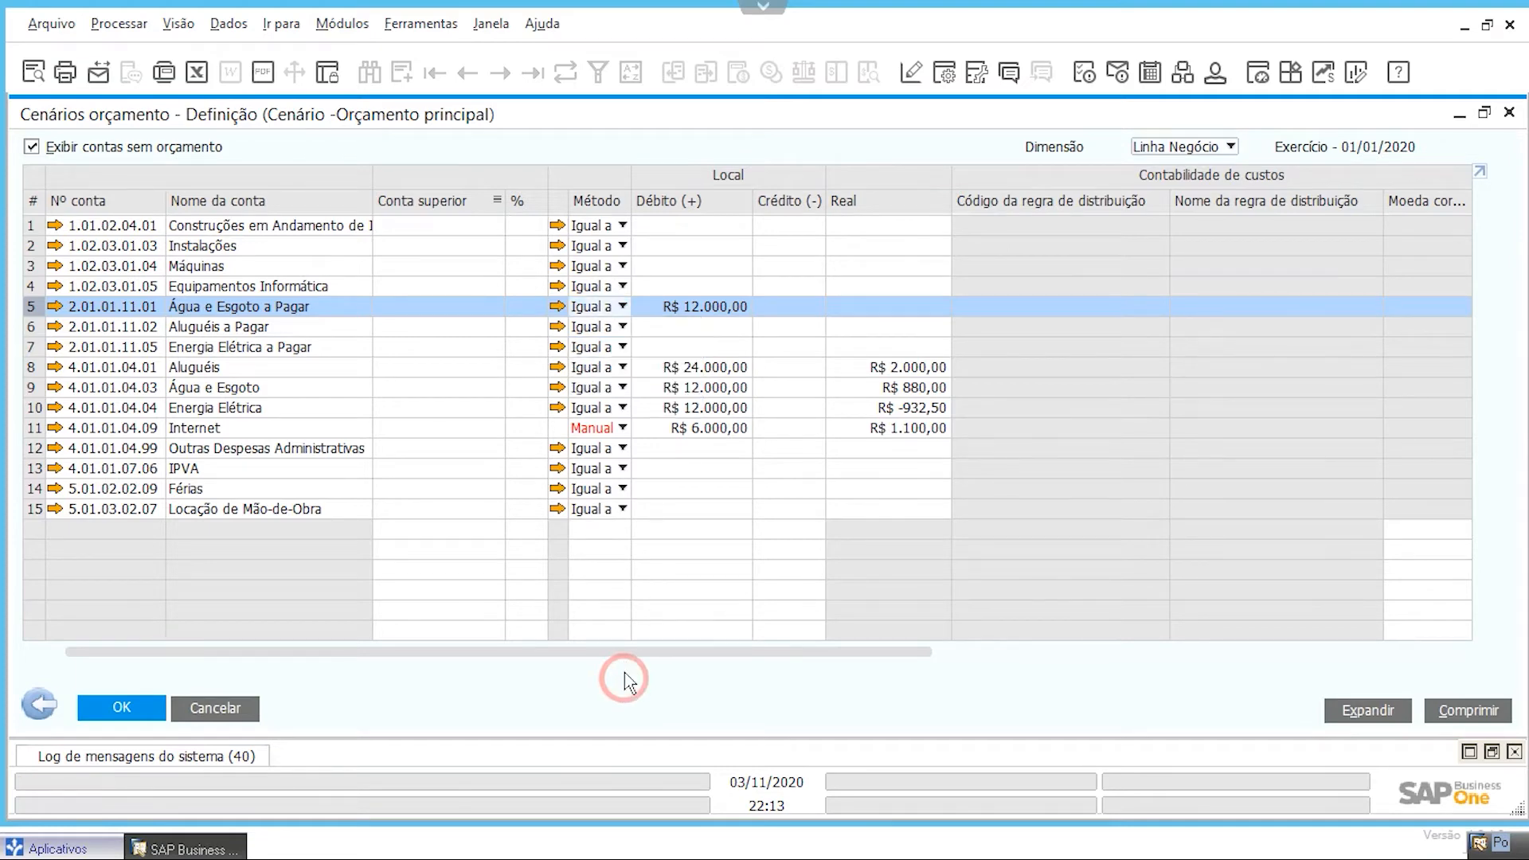
In the monthly budget of Água e Esgoto a Pagar, try clearing January's local amount and setting December to 2000, and cancel the edits
{"action": "double_click", "coordinate": [36, 307]}
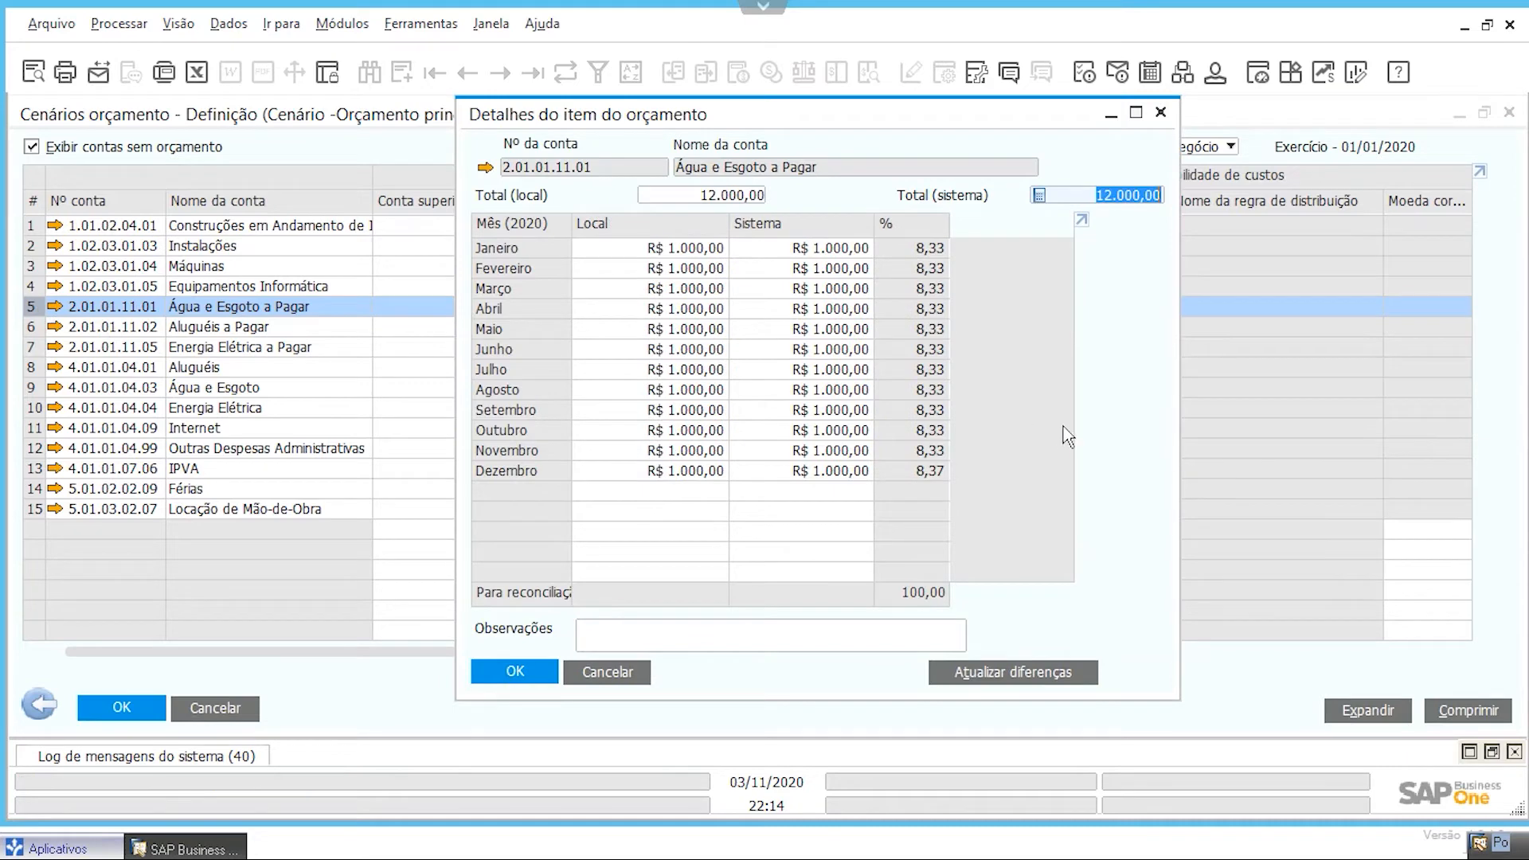
{"action": "left_click", "coordinate": [693, 253]}
{"action": "key", "text": "BackSpace"}
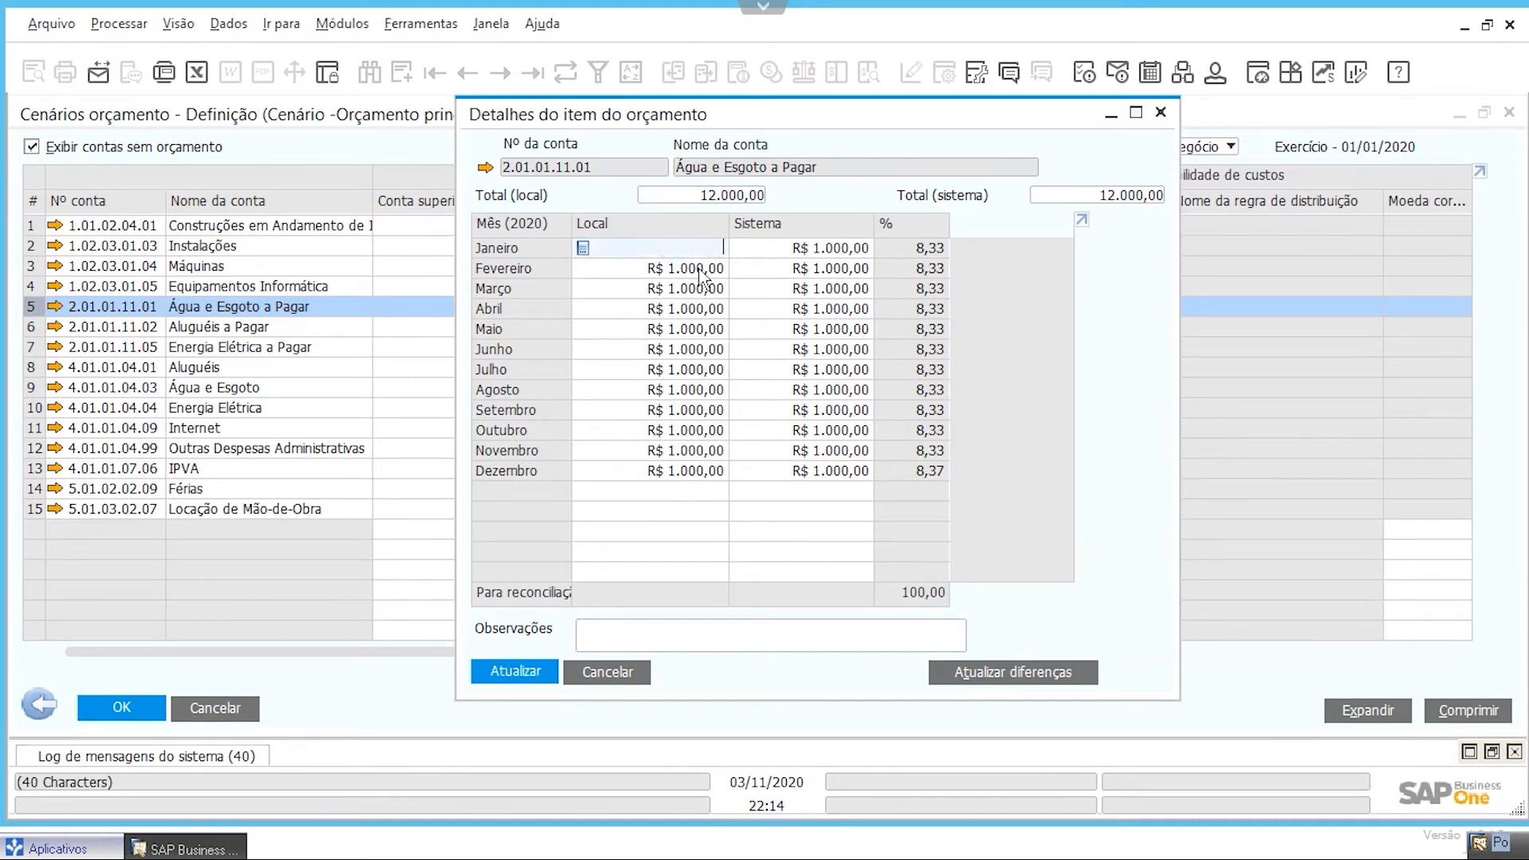
{"action": "left_click", "coordinate": [683, 389]}
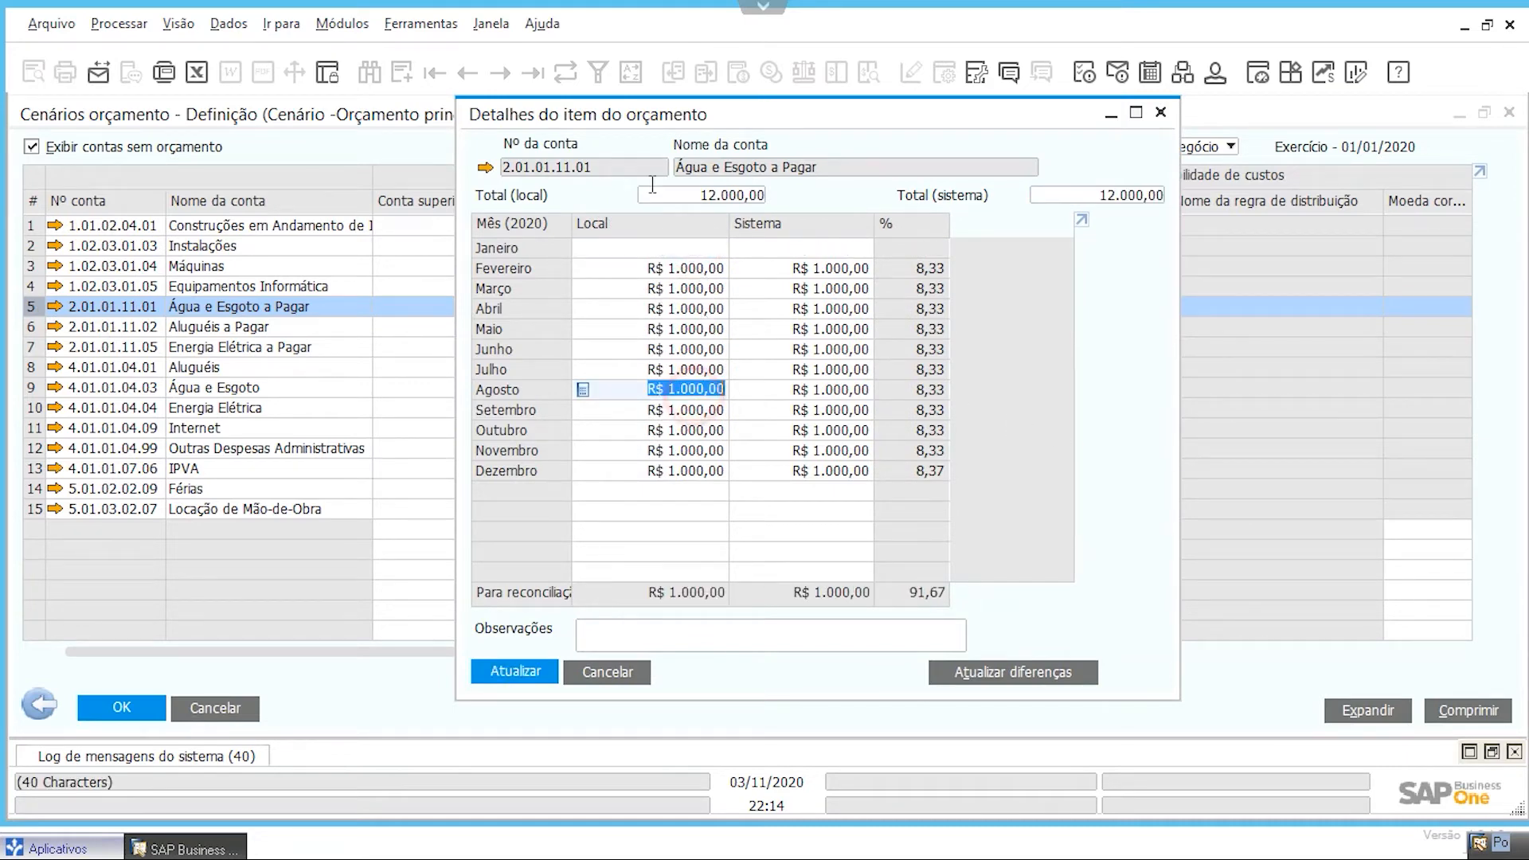
{"action": "left_click", "coordinate": [670, 471]}
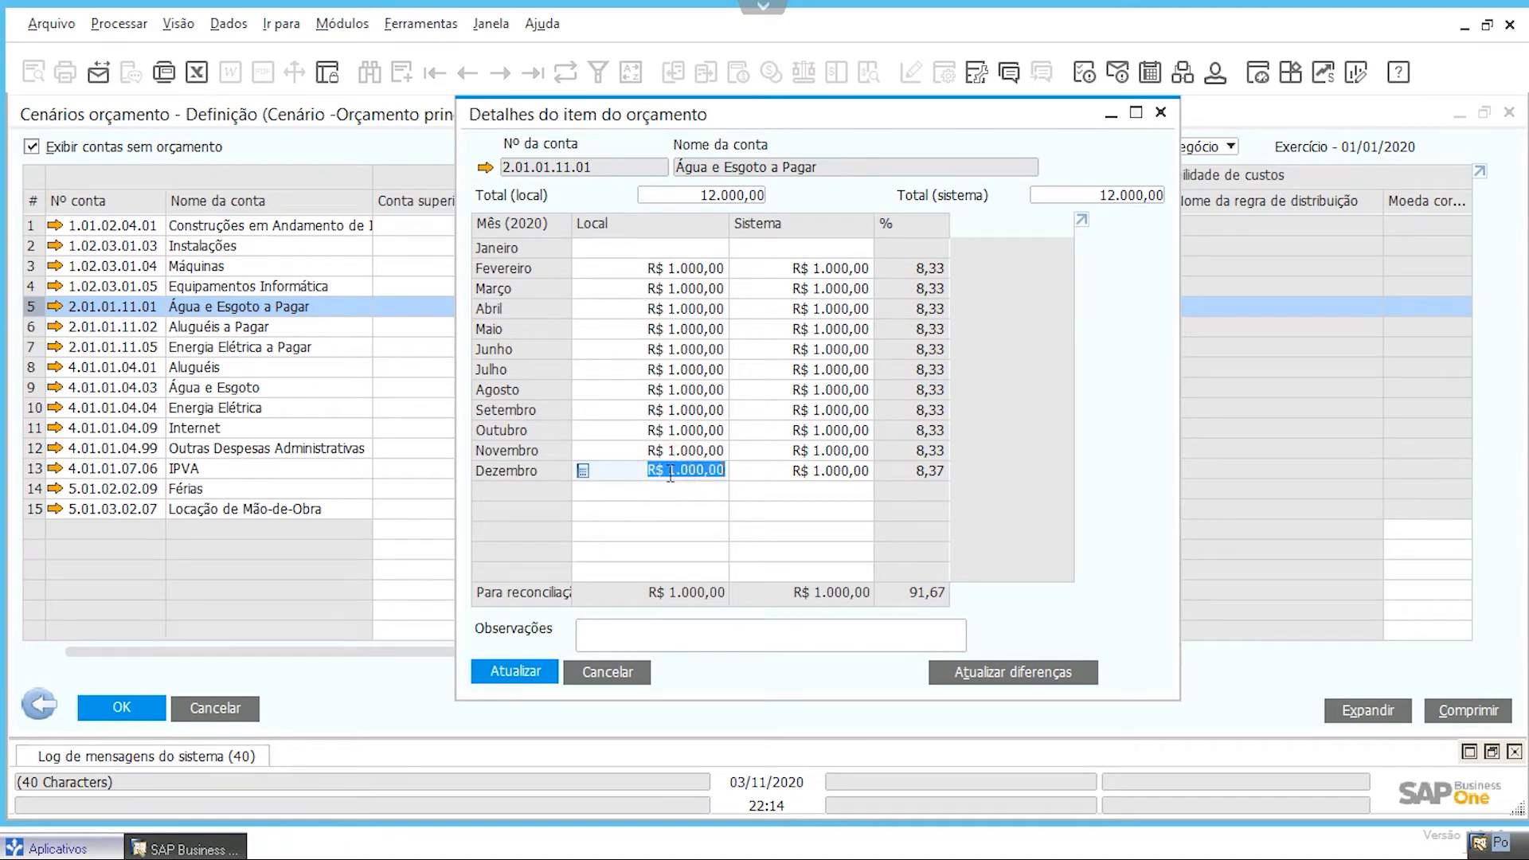
{"action": "type", "text": "2000"}
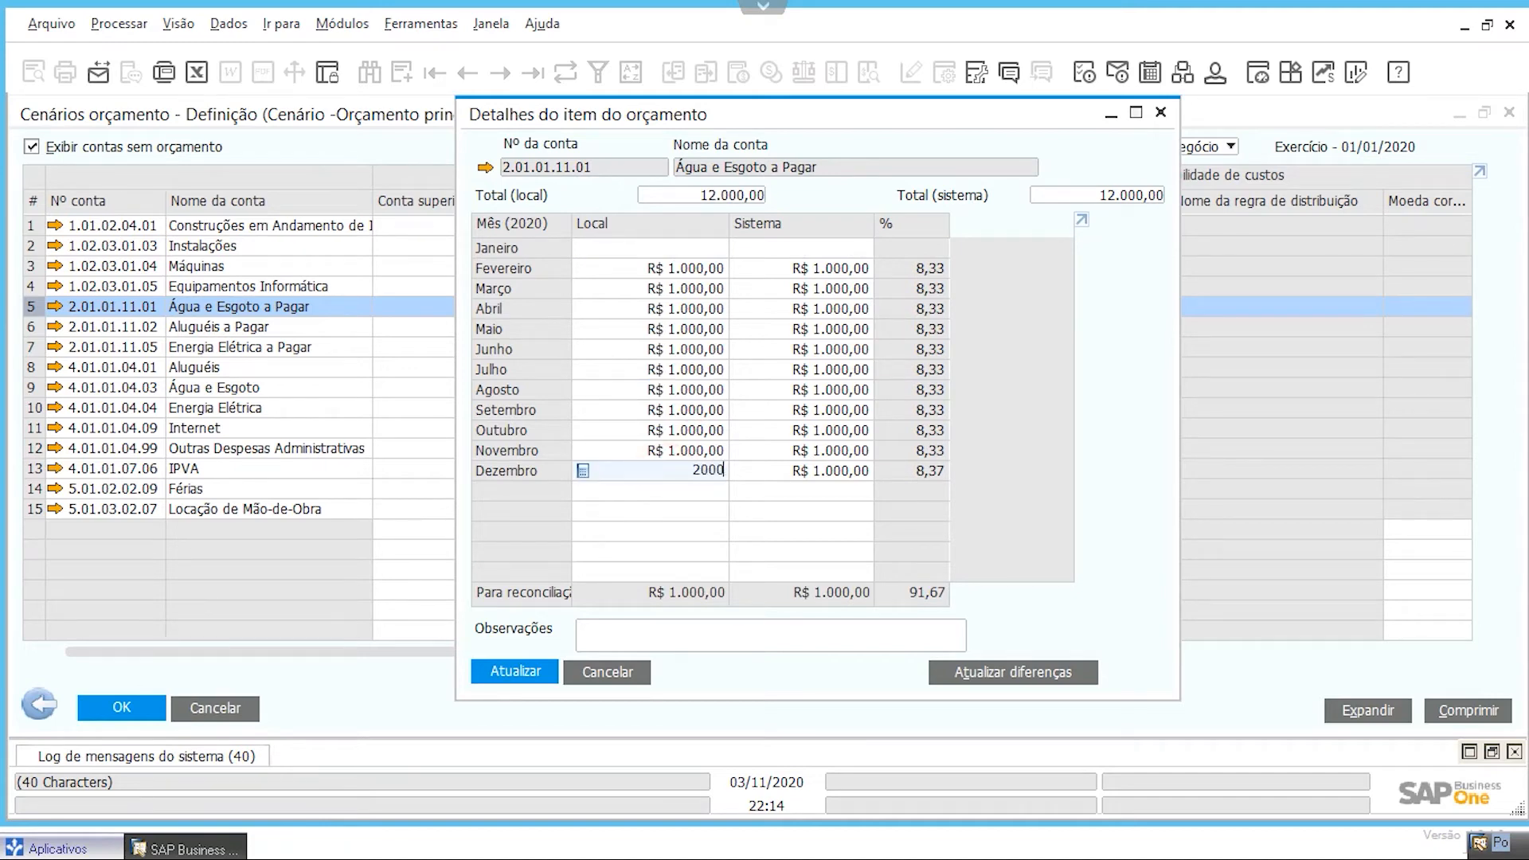
{"action": "left_click", "coordinate": [671, 410]}
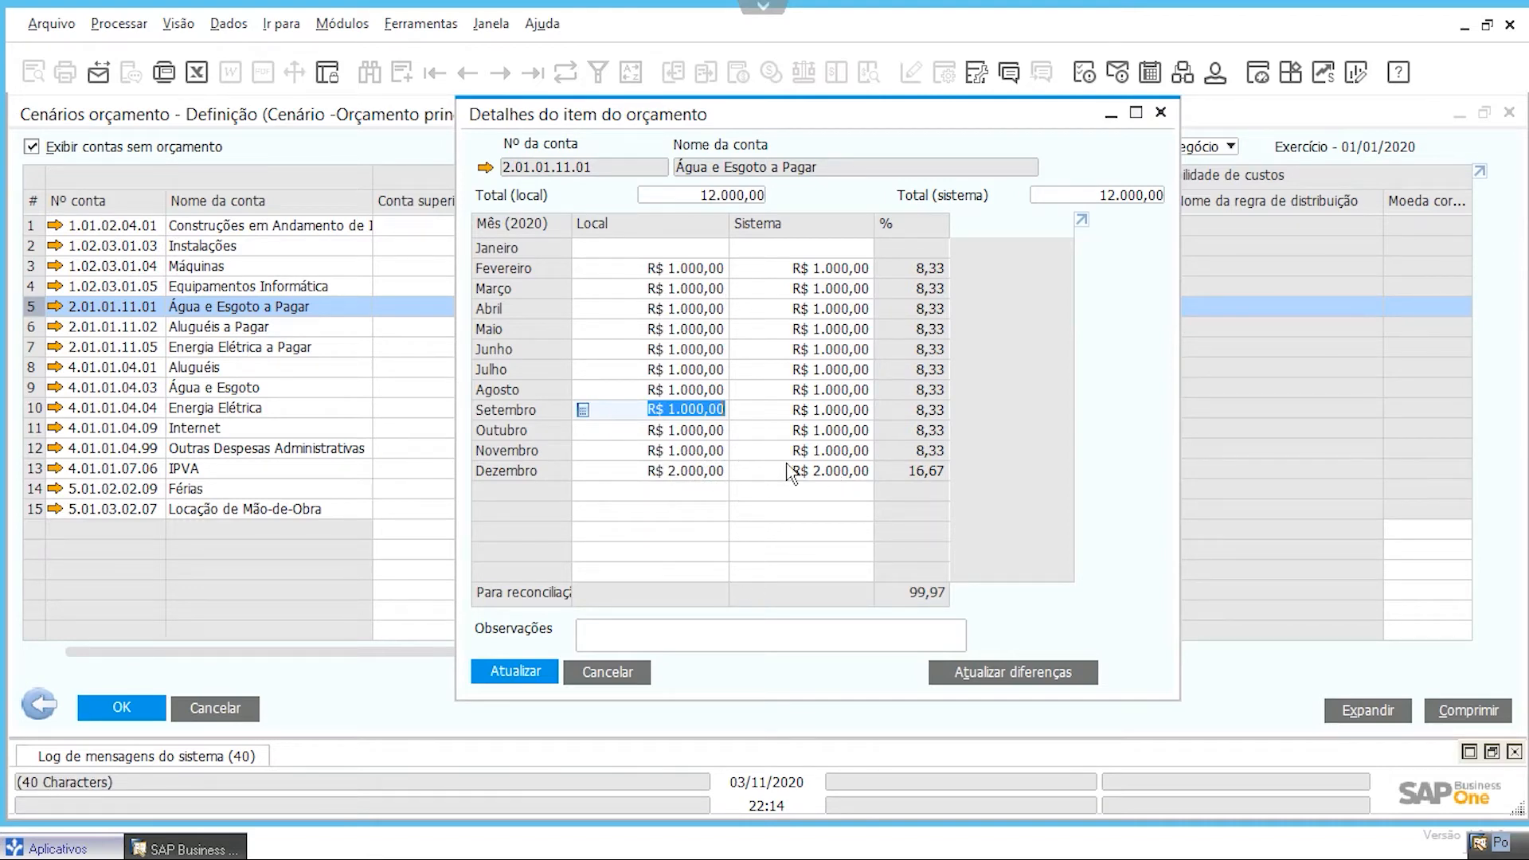
{"action": "left_click", "coordinate": [645, 675]}
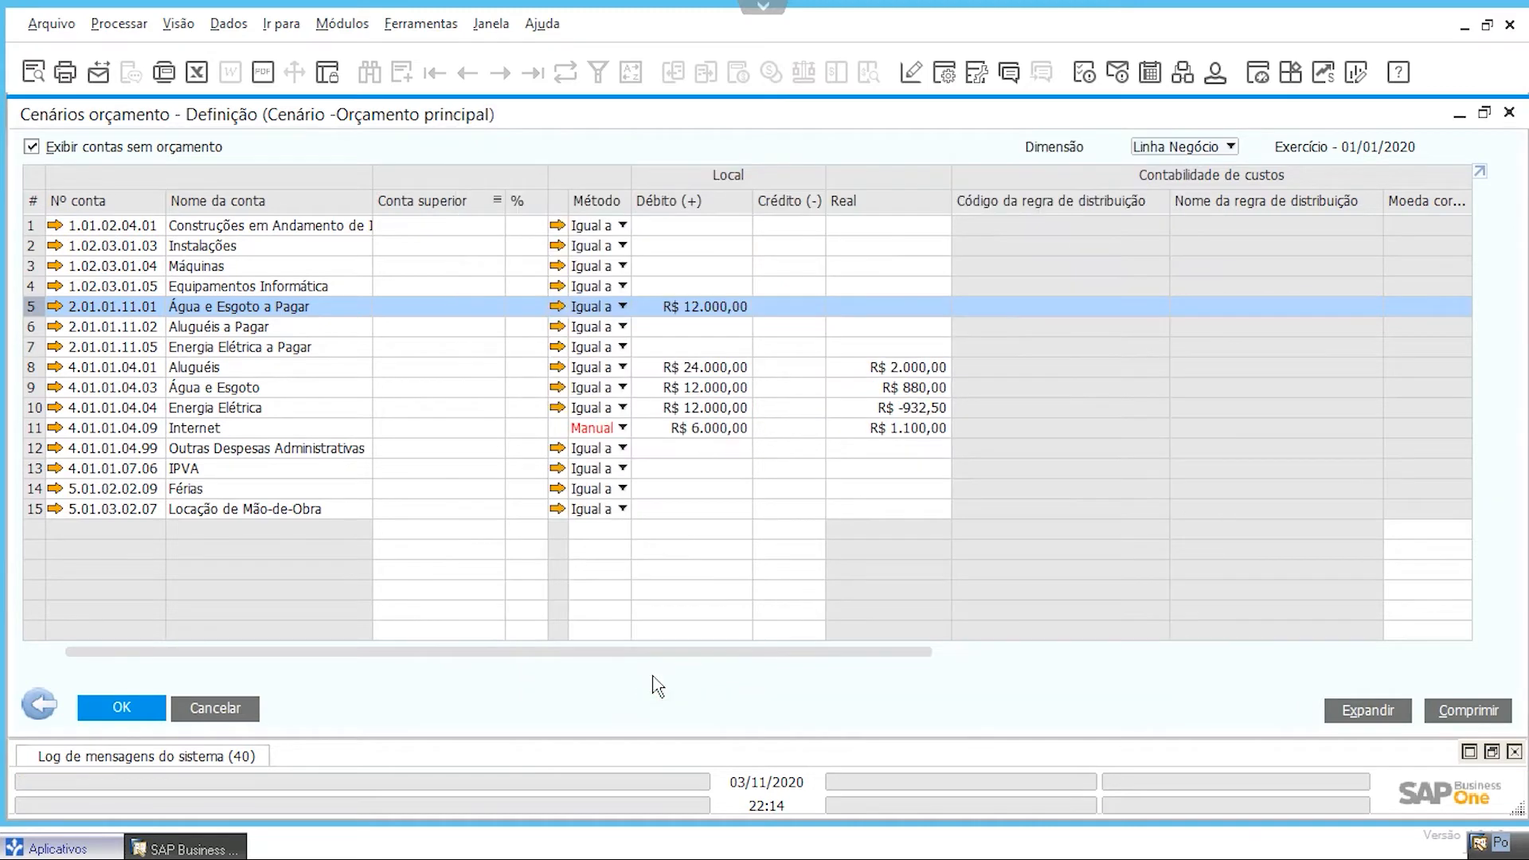
Leave the budget scenario definition and open the budget options of the general settings (Configurações gerais)
{"action": "left_click", "coordinate": [40, 706]}
{"action": "left_click", "coordinate": [539, 539]}
{"action": "left_click", "coordinate": [243, 160]}
{"action": "left_click", "coordinate": [343, 24]}
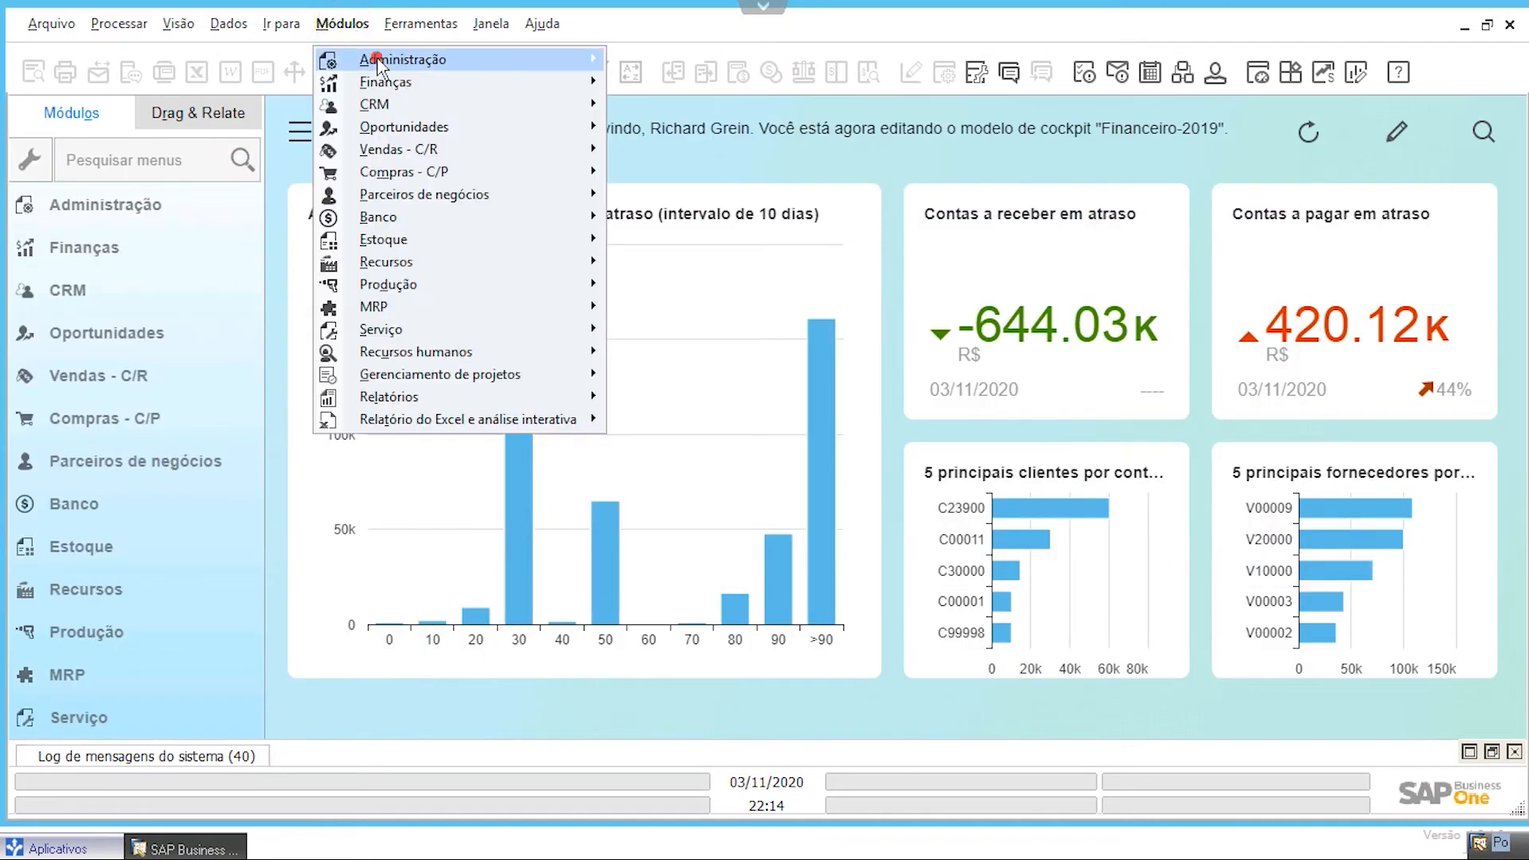
{"action": "mouse_move", "coordinate": [375, 59]}
{"action": "mouse_move", "coordinate": [721, 105]}
{"action": "left_click", "coordinate": [984, 133]}
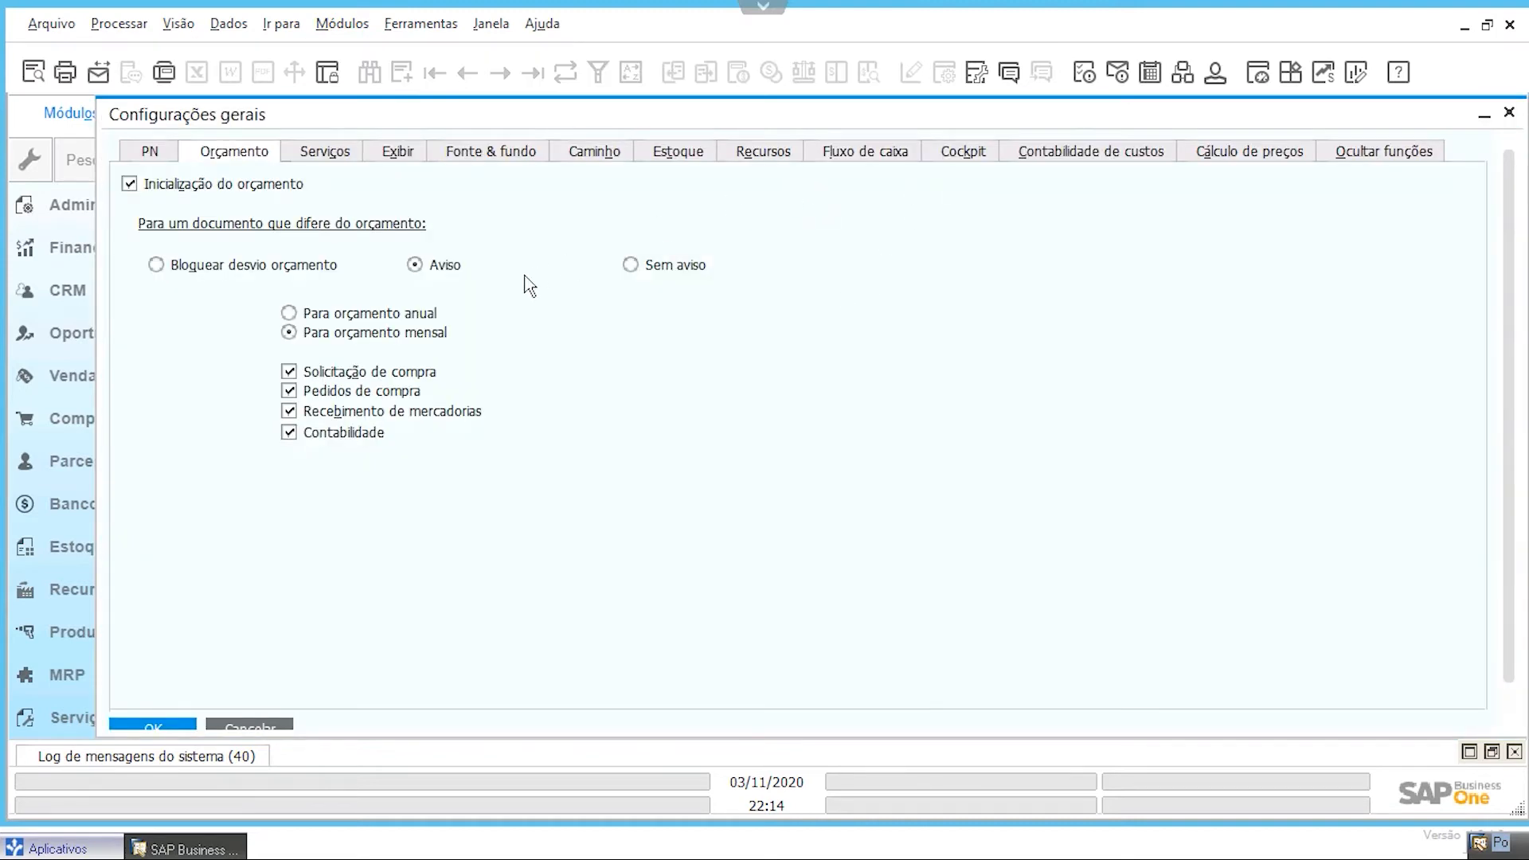
Try the budget deviation options Bloquear desvio orçamento, Aviso and Sem aviso, return to Aviso, and cancel the general settings
{"action": "left_click", "coordinate": [226, 270]}
{"action": "left_click", "coordinate": [442, 271]}
{"action": "left_click", "coordinate": [652, 266]}
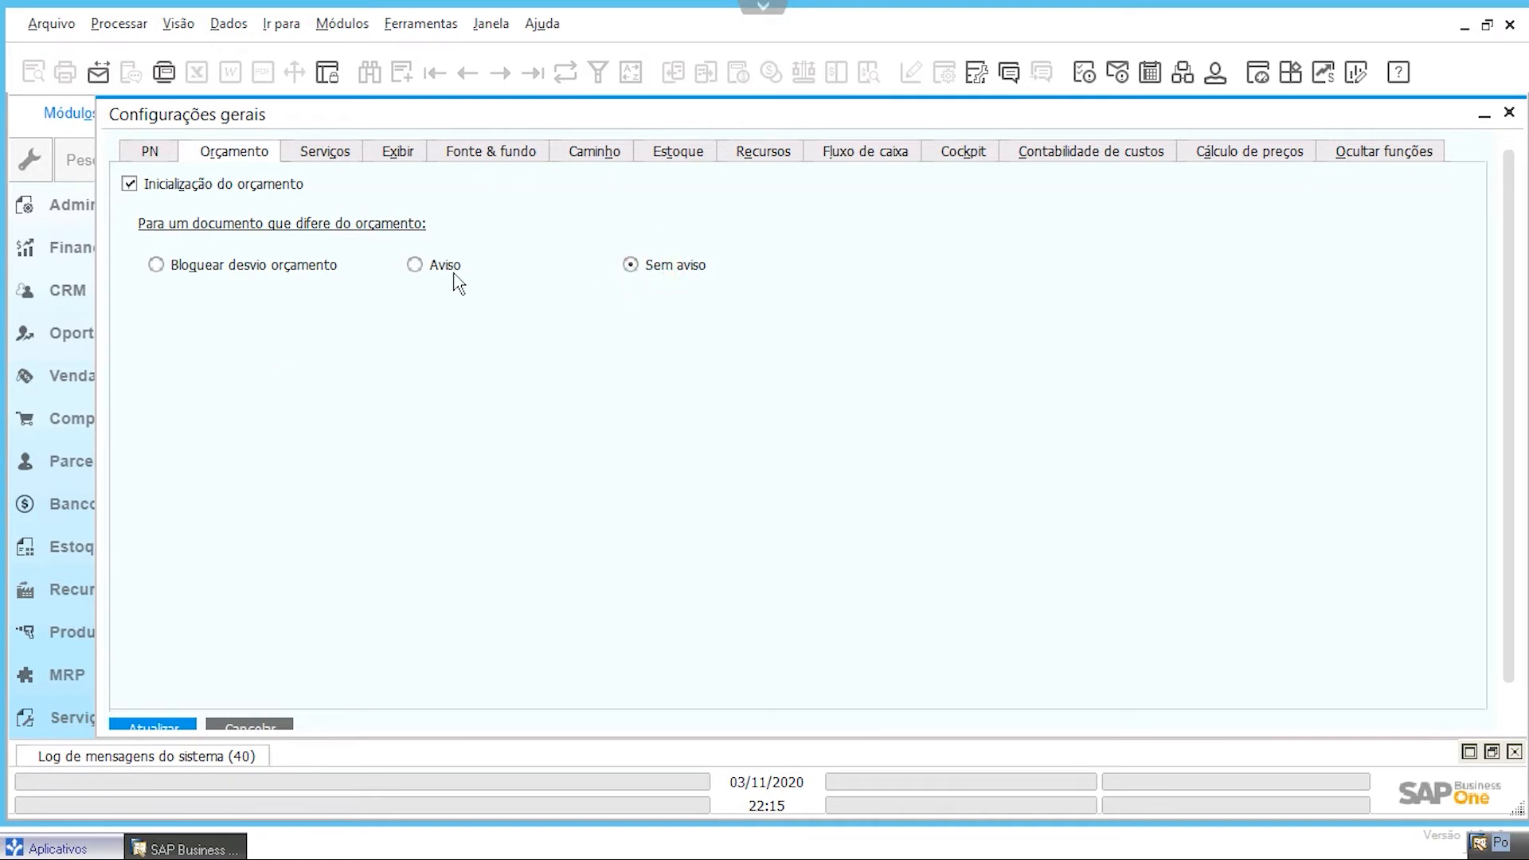
{"action": "left_click", "coordinate": [426, 266]}
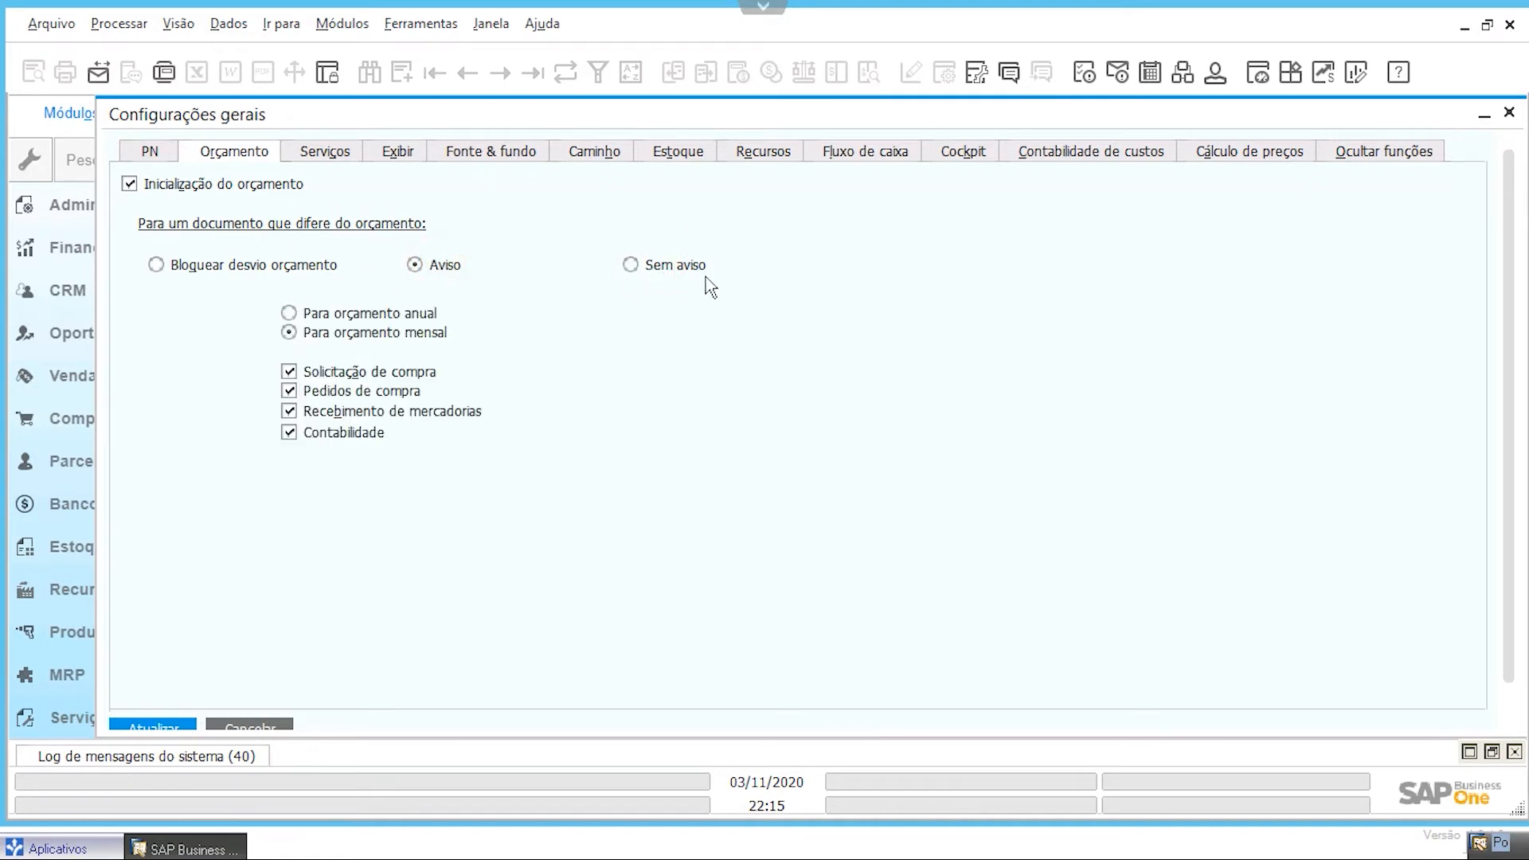
{"action": "scroll", "coordinate": [364, 721], "scroll_direction": "down", "scroll_amount": 1}
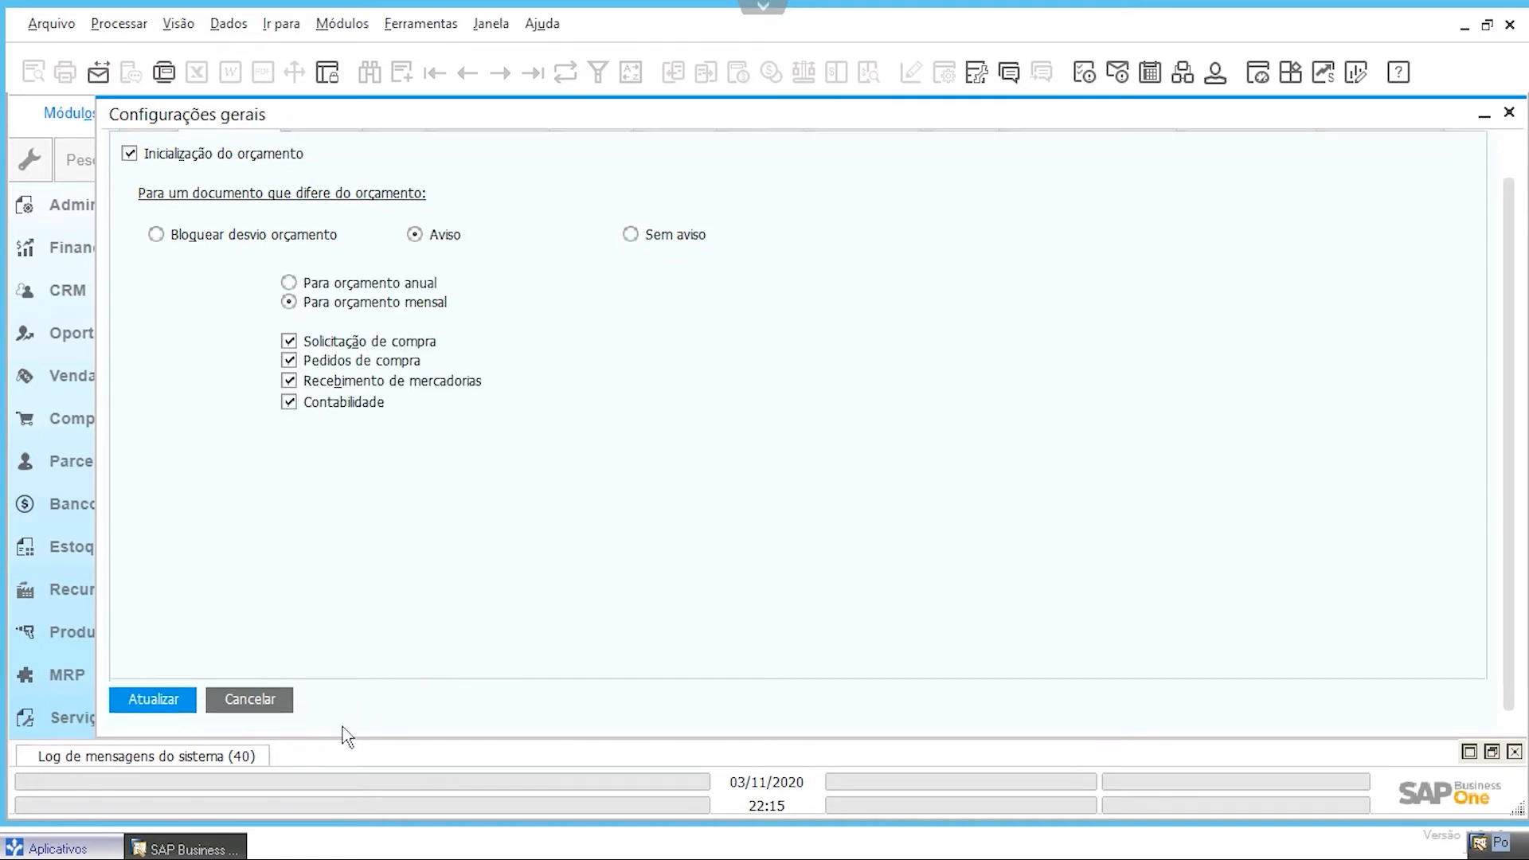
{"action": "left_click", "coordinate": [286, 711]}
Find and open Modelos de autorização, and name the new model DESVIO ORÇ with the description DESVIO ORÇAMENTO
{"action": "left_click", "coordinate": [180, 165]}
{"action": "type", "text": "AUT"}
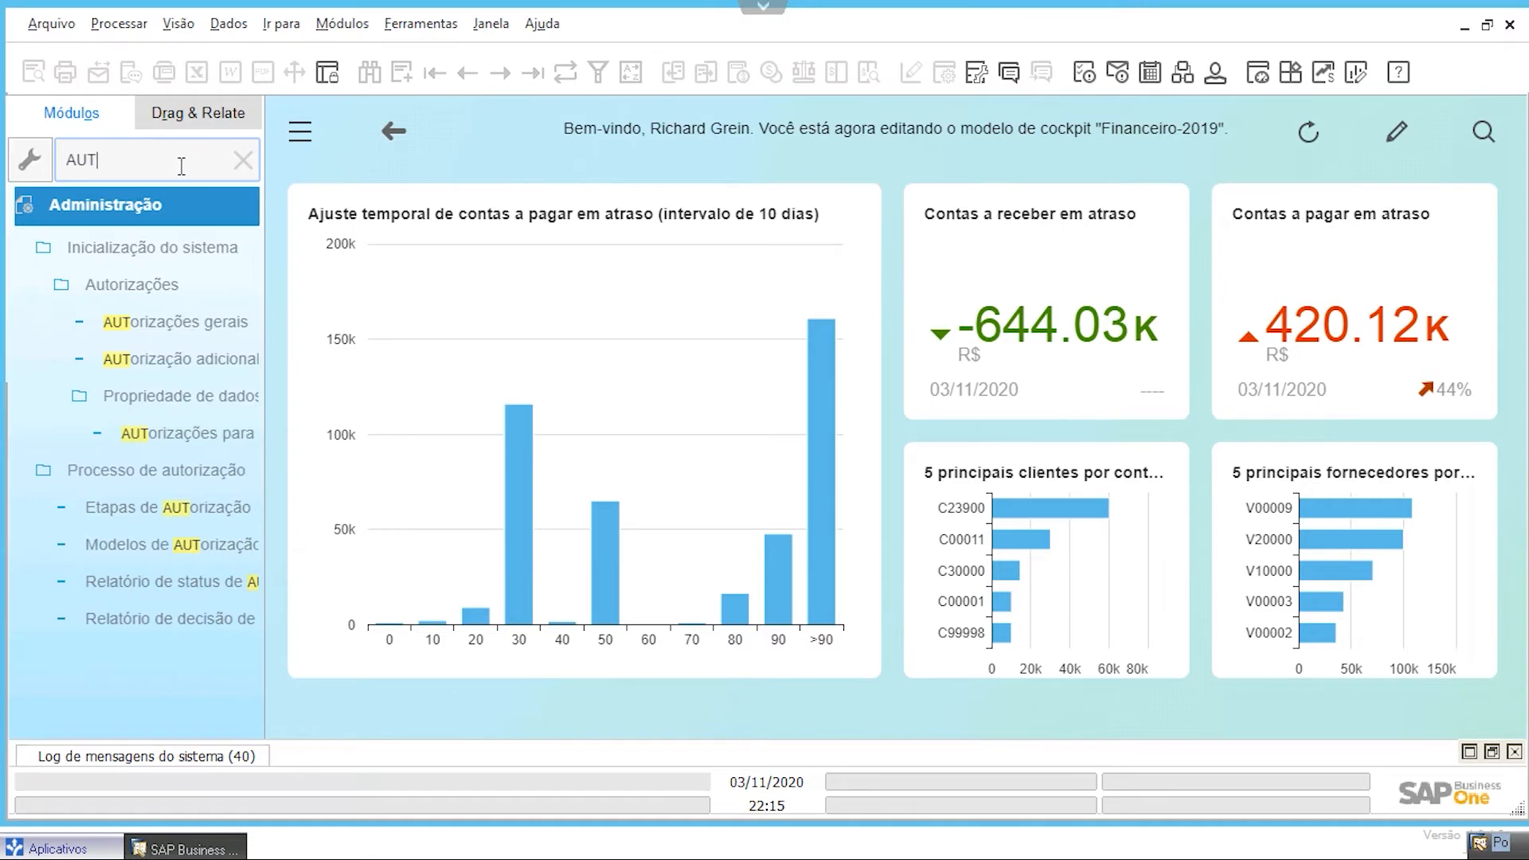
{"action": "left_click", "coordinate": [130, 546]}
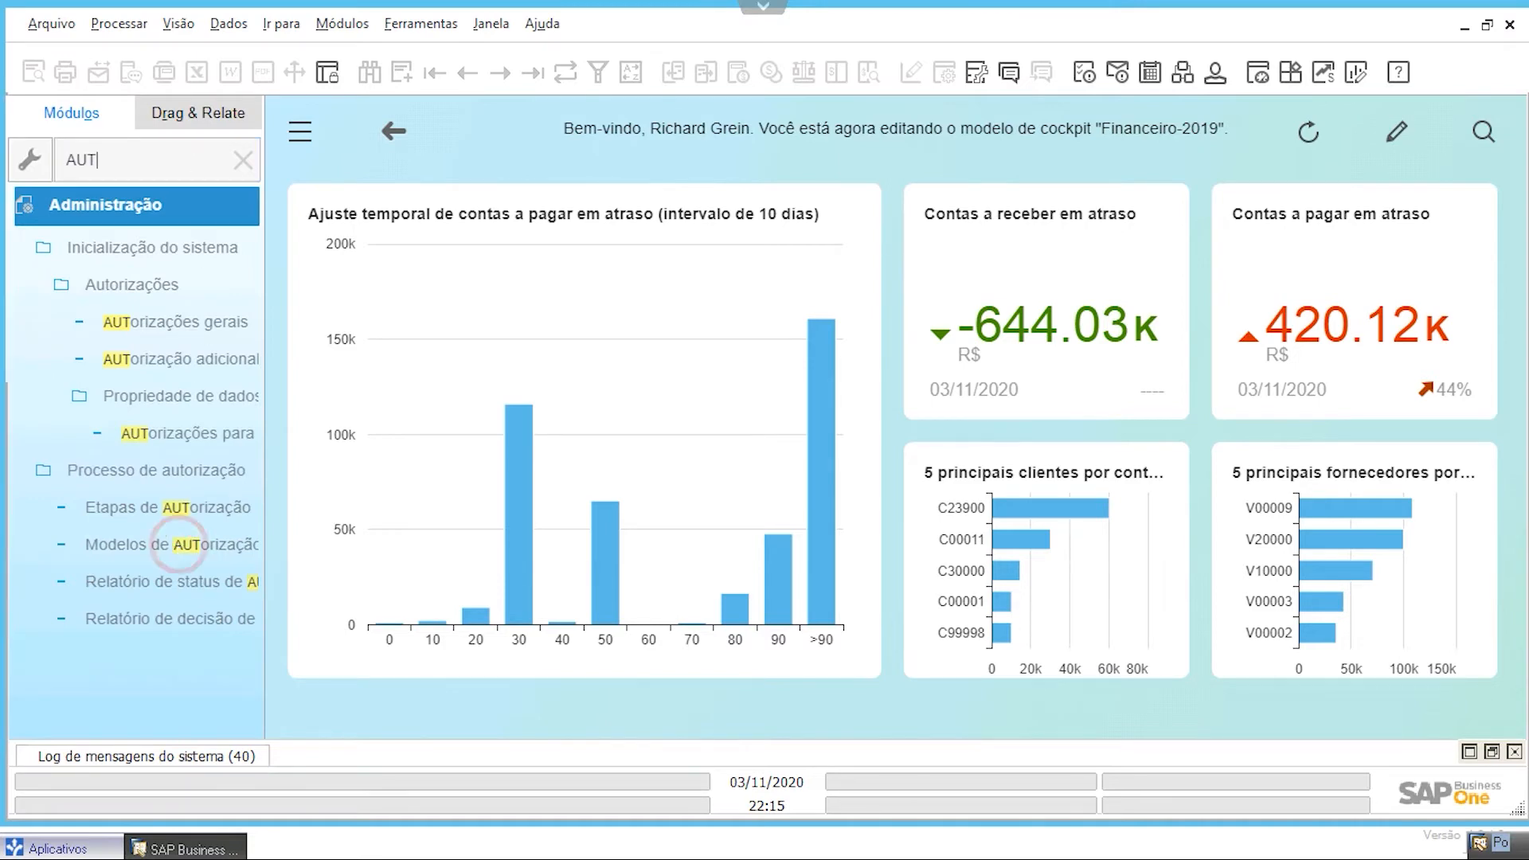
{"action": "left_click_drag", "start_coordinate": [454, 122], "coordinate": [775, 161]}
{"action": "type", "text": "DESVIO ORÇ"}
{"action": "key", "text": "Tab"}
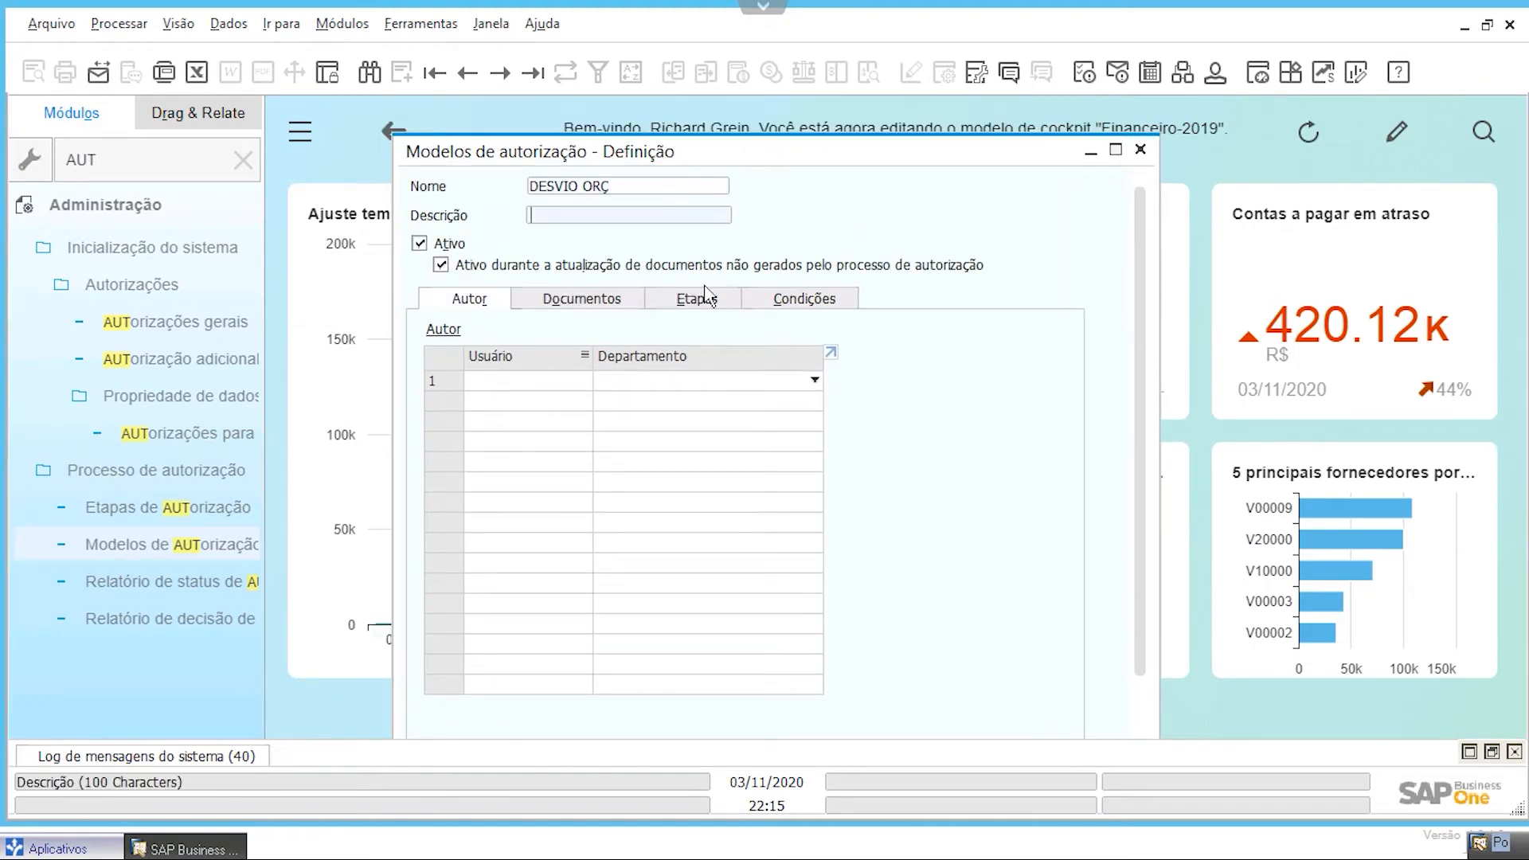
{"action": "type", "text": "DESVIO ORÇAMENTO"}
Add all listed users as authors of the authorization model and apply it to Pedido de compra documents
{"action": "left_click", "coordinate": [539, 375]}
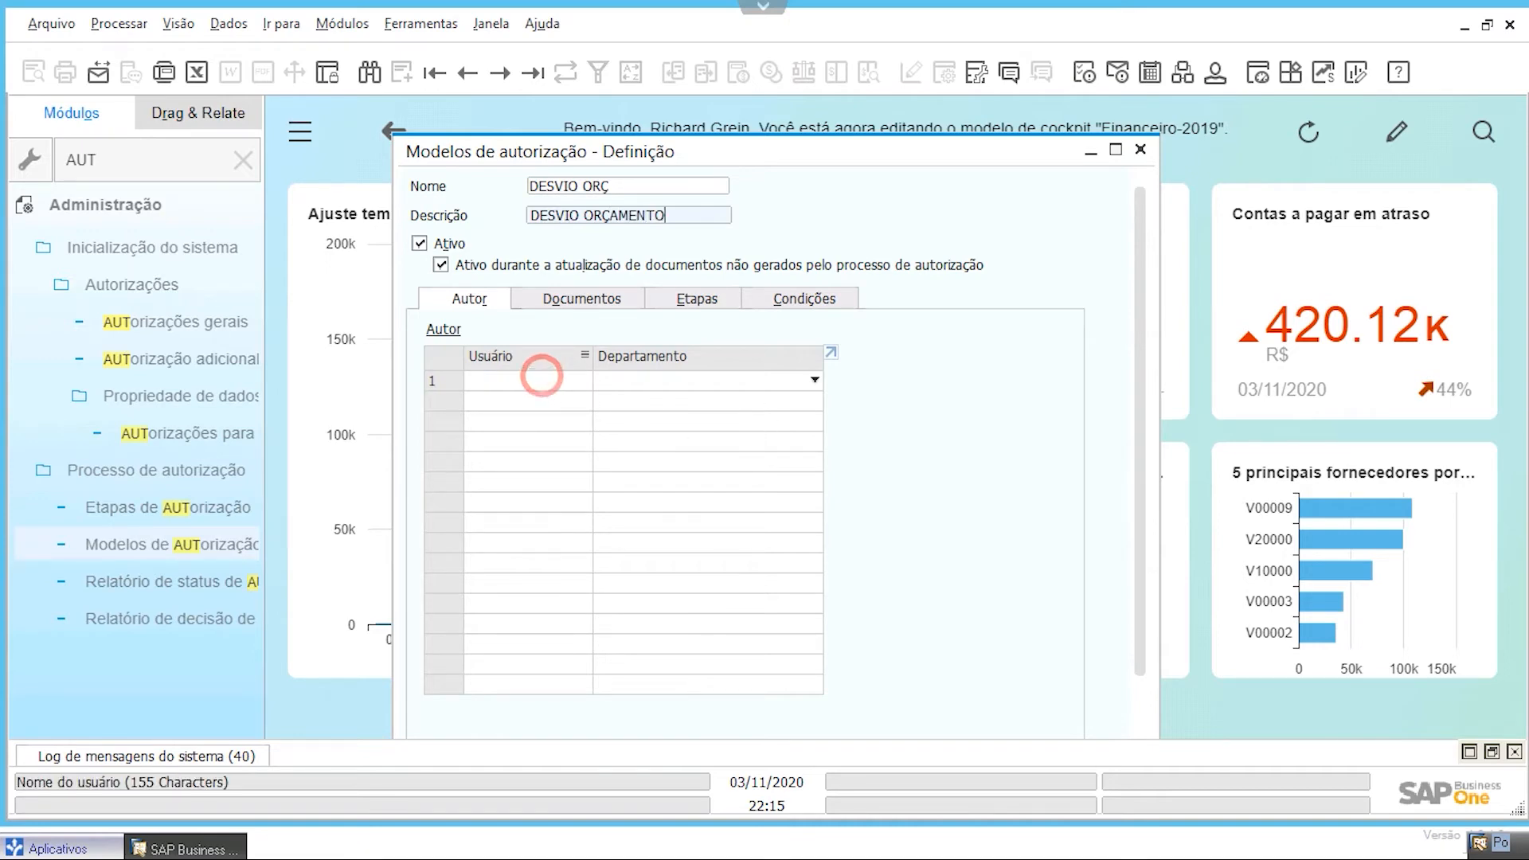
{"action": "left_click", "coordinate": [586, 380]}
{"action": "scroll", "coordinate": [693, 498], "scroll_direction": "down", "scroll_amount": 2}
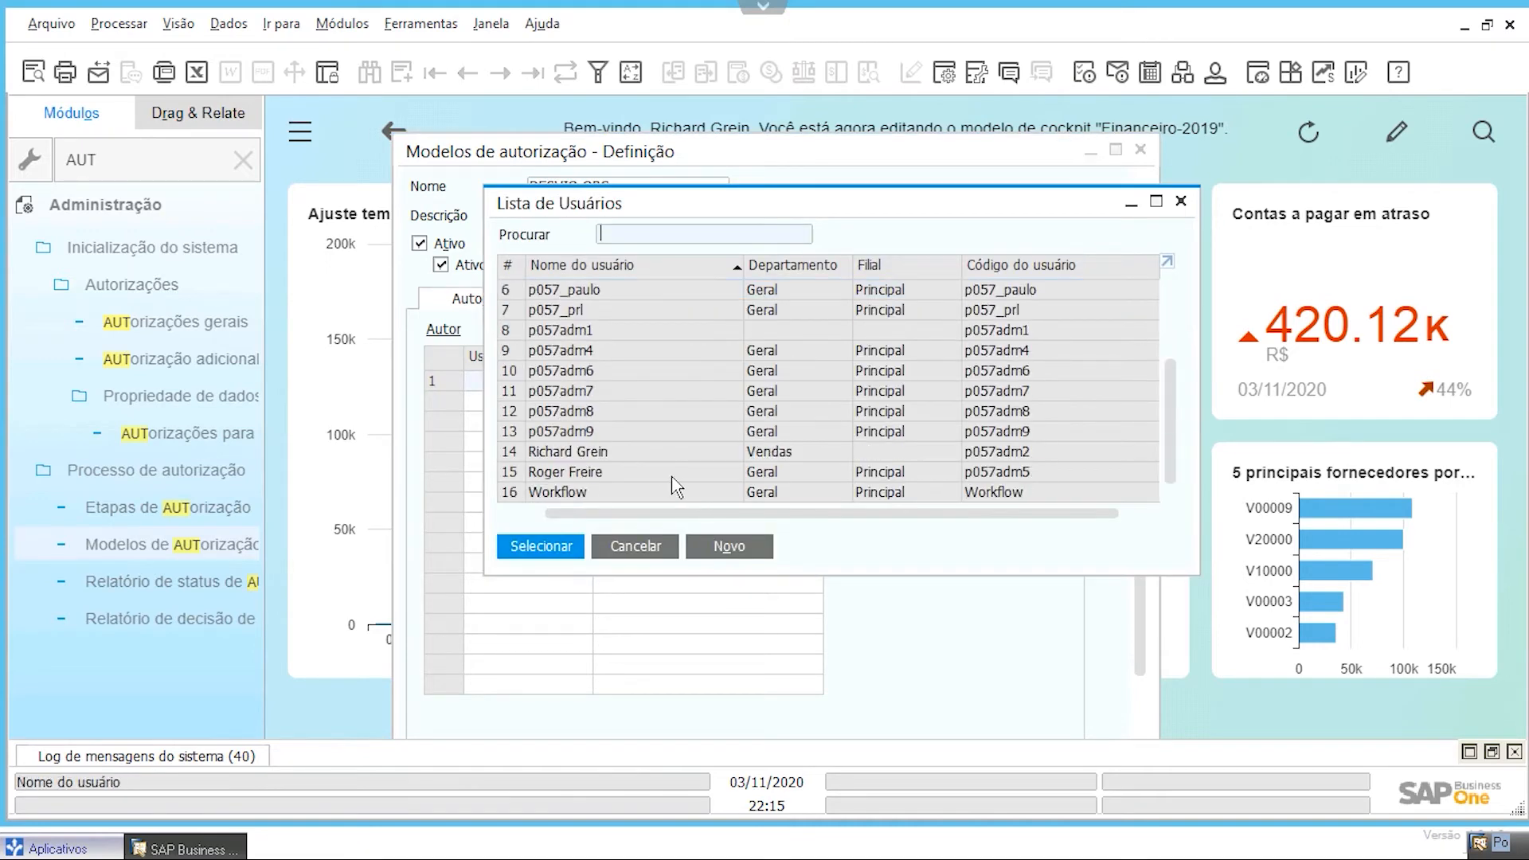
{"action": "left_click", "coordinate": [647, 497], "text": "shift"}
{"action": "left_click", "coordinate": [534, 549]}
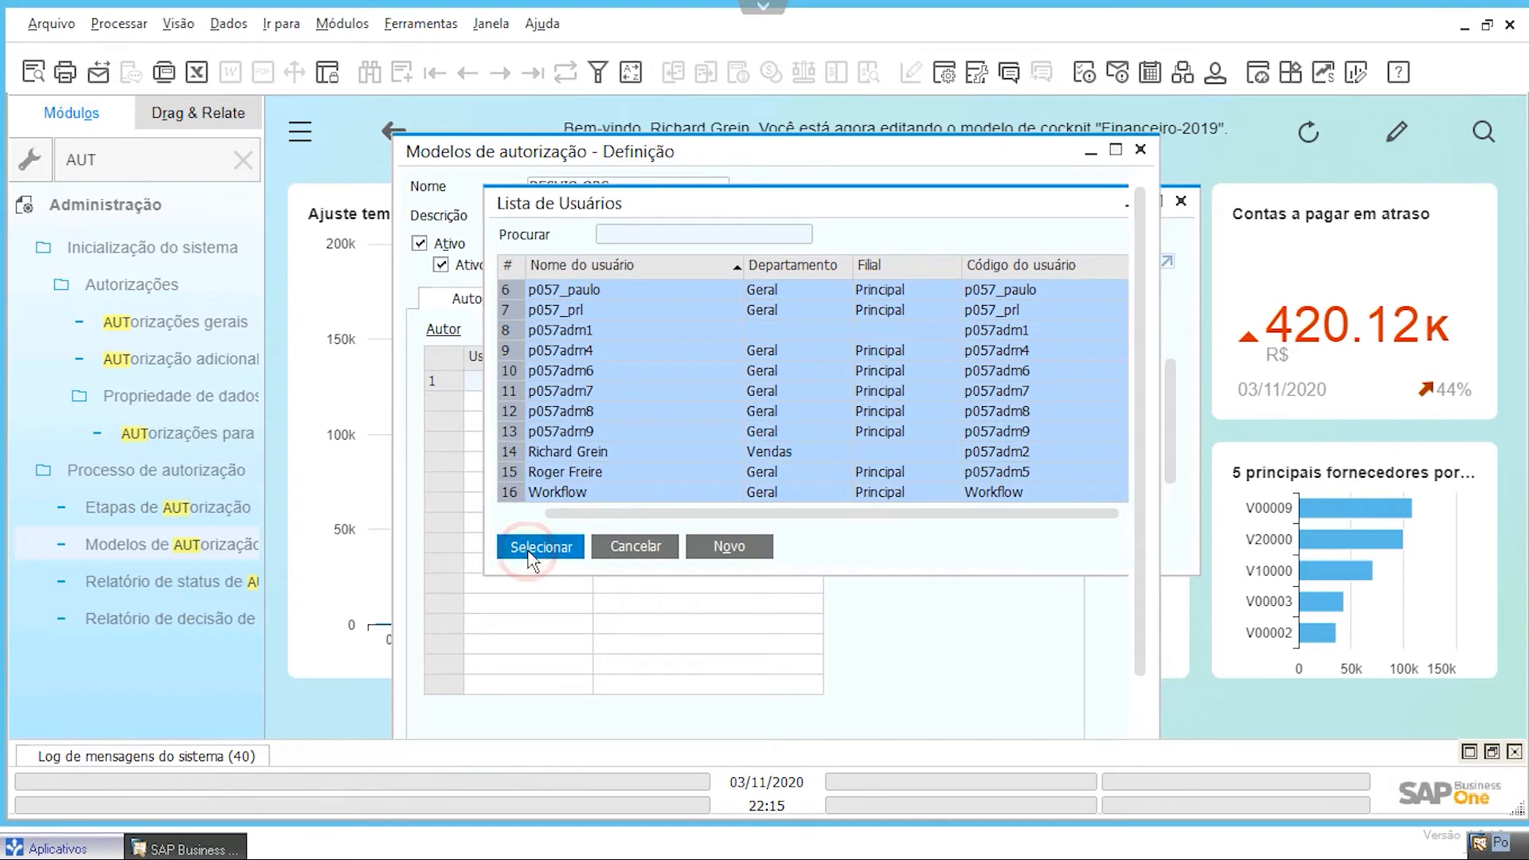
{"action": "left_click", "coordinate": [593, 301]}
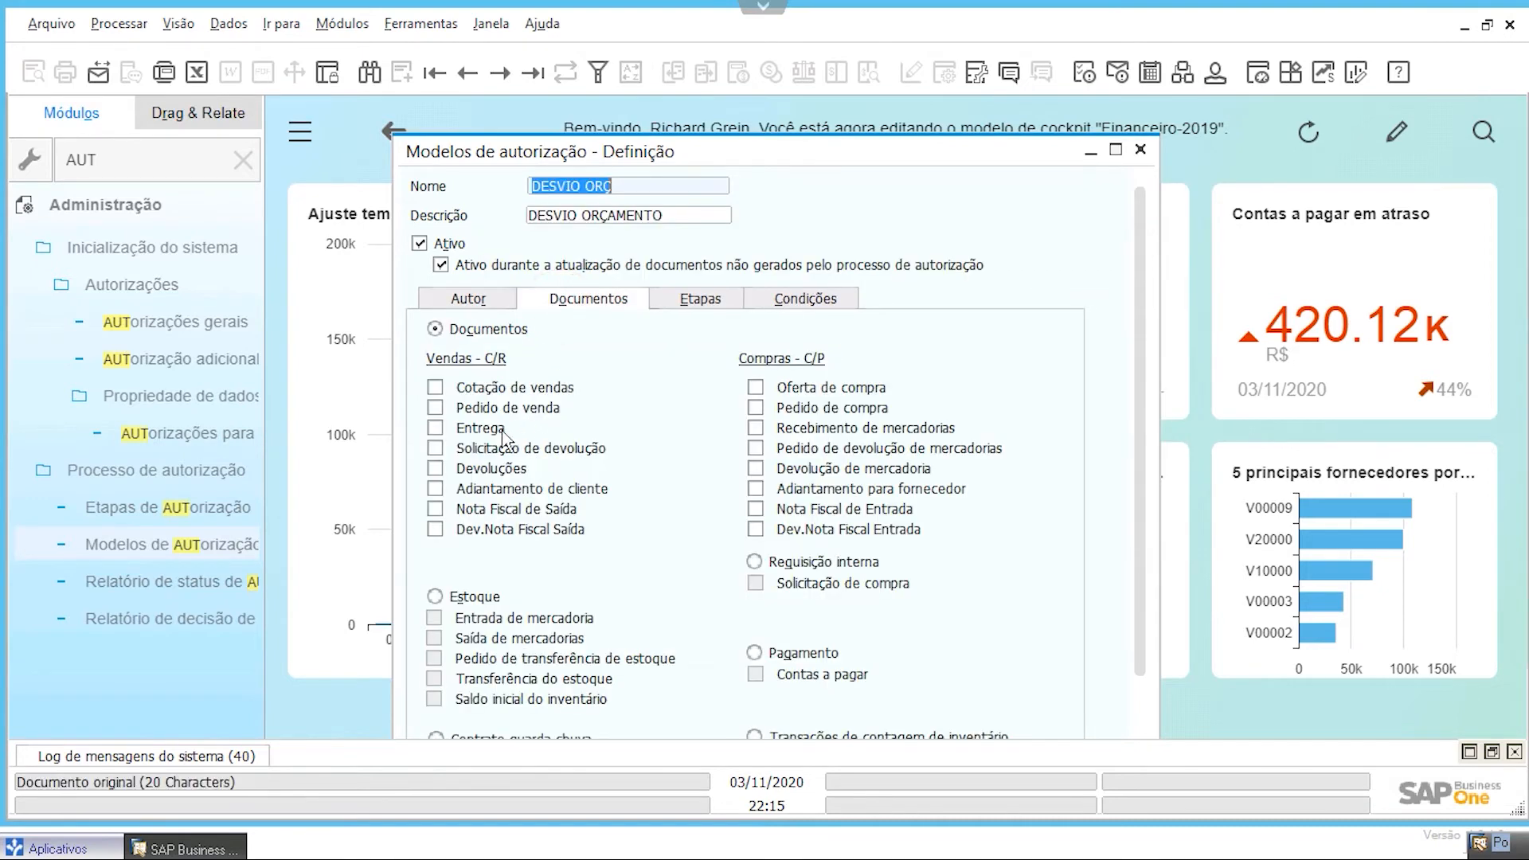
{"action": "left_click", "coordinate": [757, 410]}
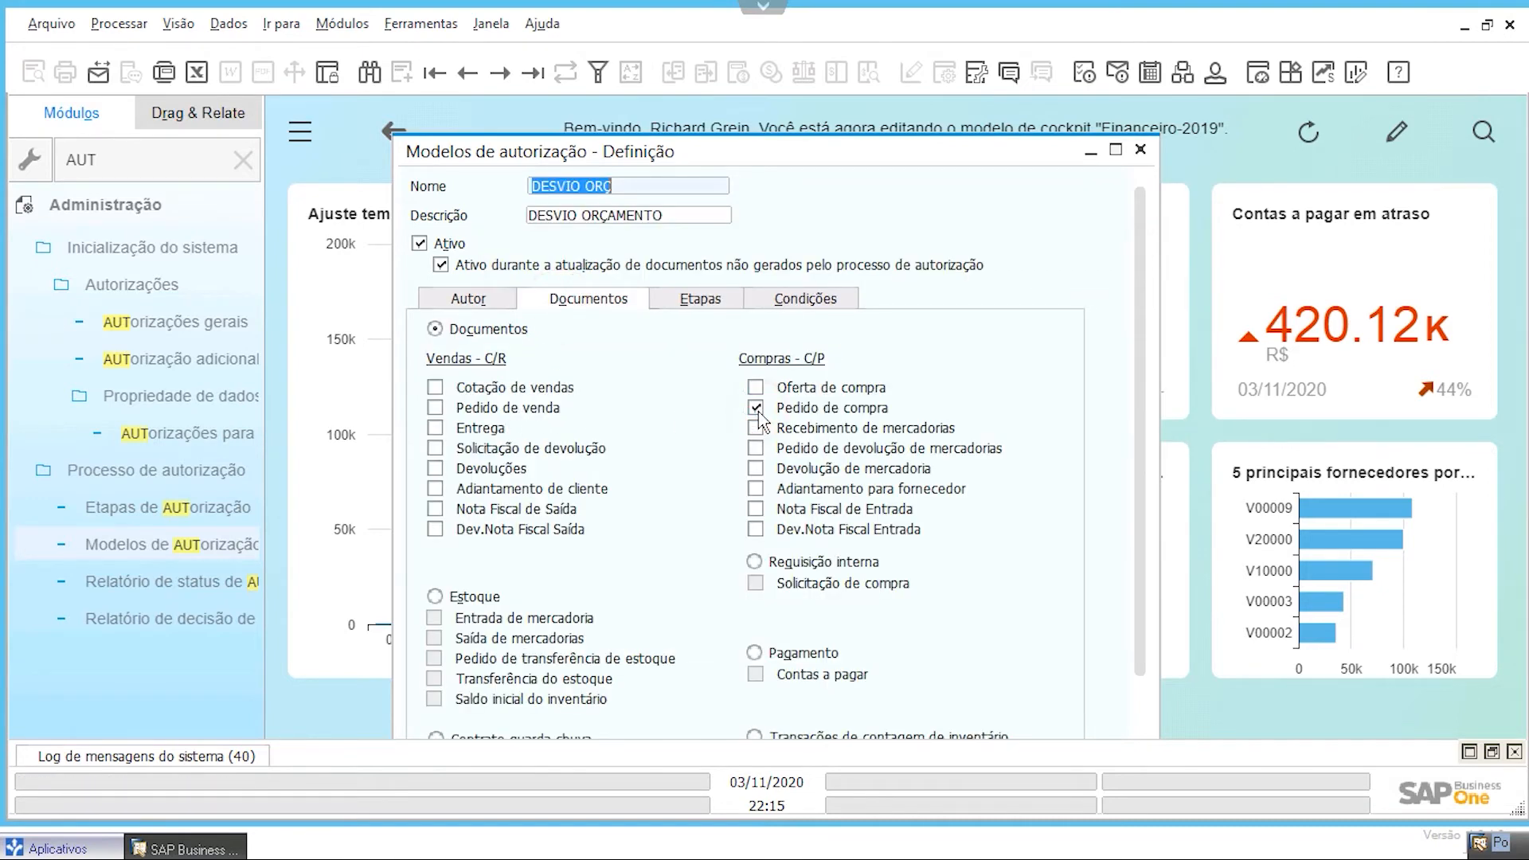
Start the approval process only when the condition Desvio do orçamento is Maior que 0,01
{"action": "left_click", "coordinate": [762, 299]}
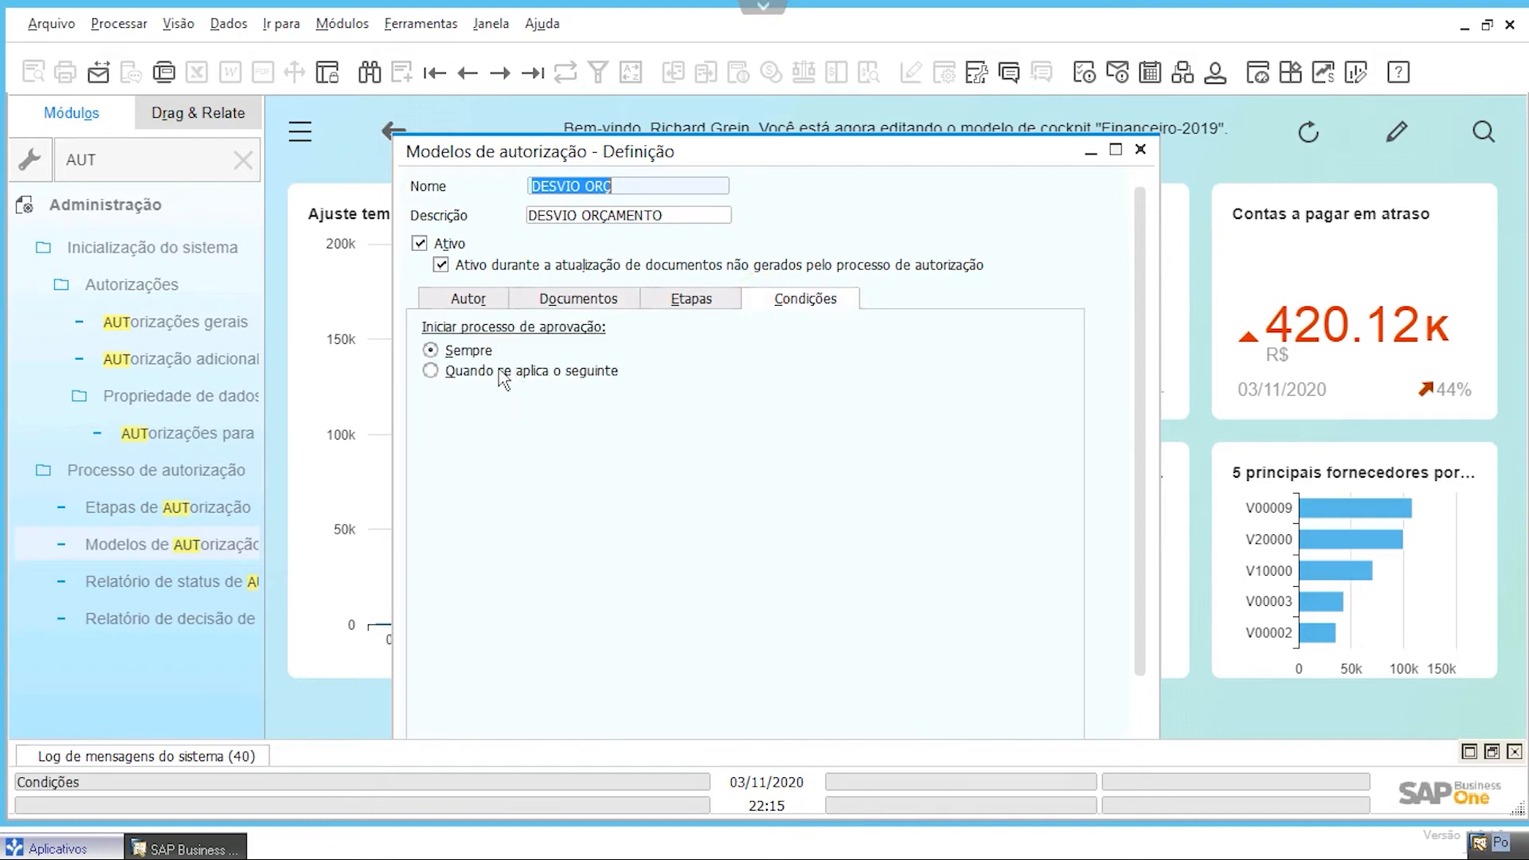
{"action": "left_click", "coordinate": [501, 371]}
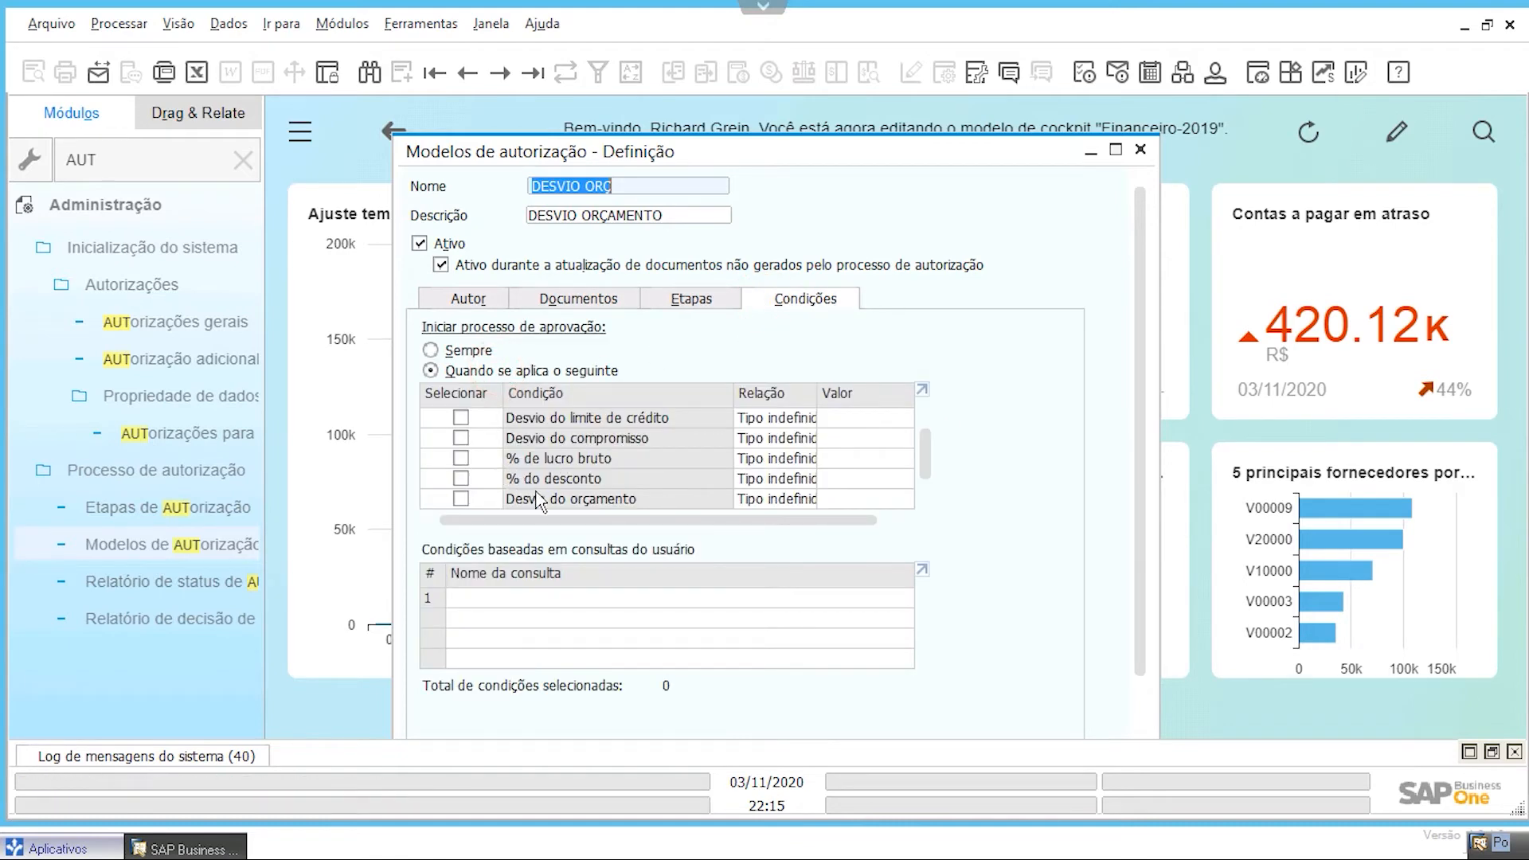
{"action": "scroll", "coordinate": [537, 497], "scroll_direction": "down", "scroll_amount": 1}
{"action": "left_click", "coordinate": [461, 478]}
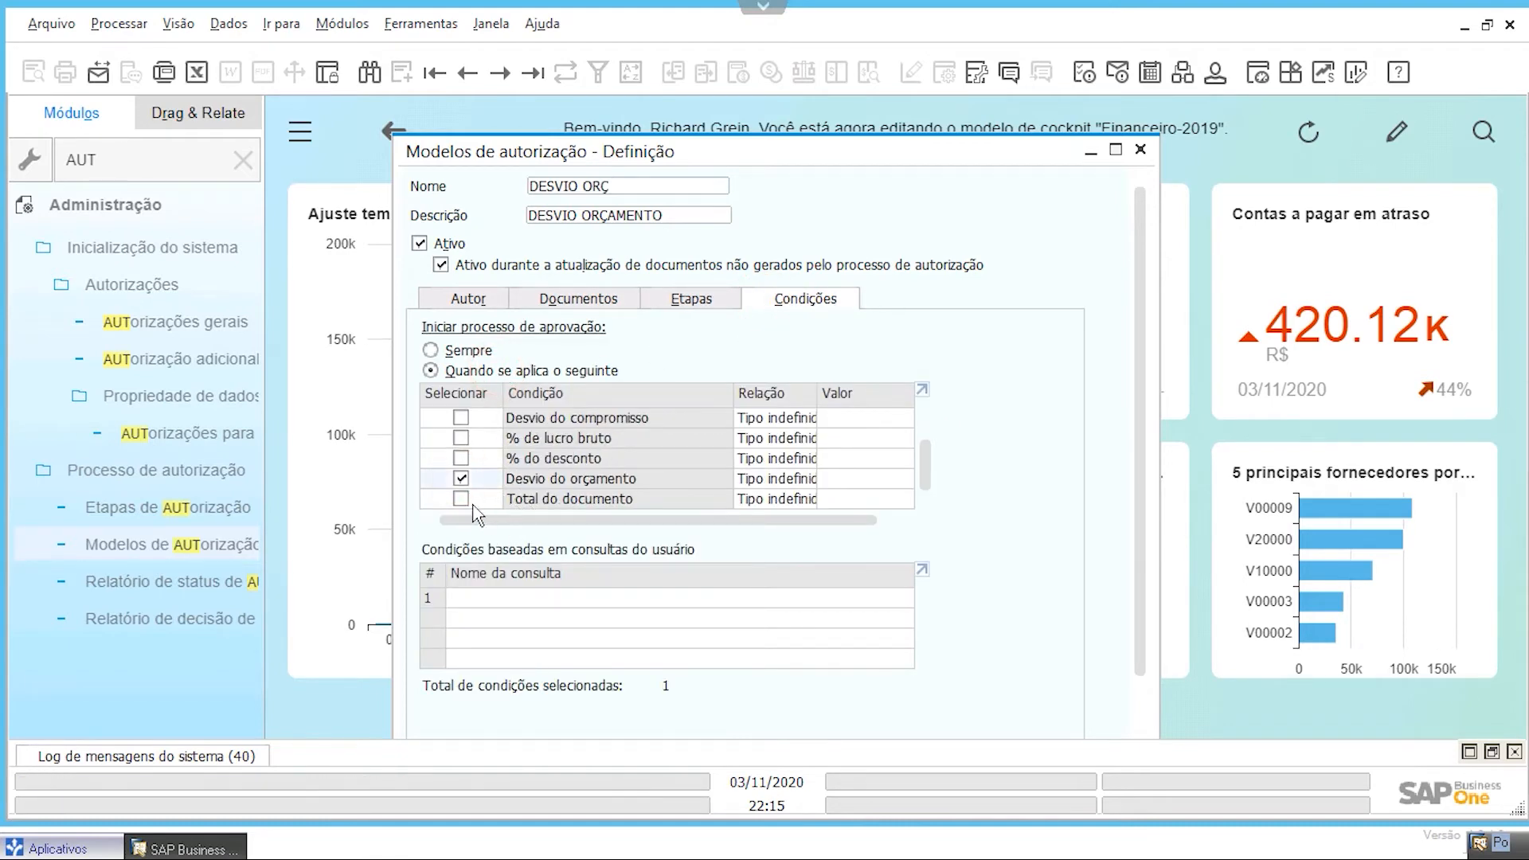
{"action": "left_click_drag", "start_coordinate": [549, 520], "coordinate": [567, 519]}
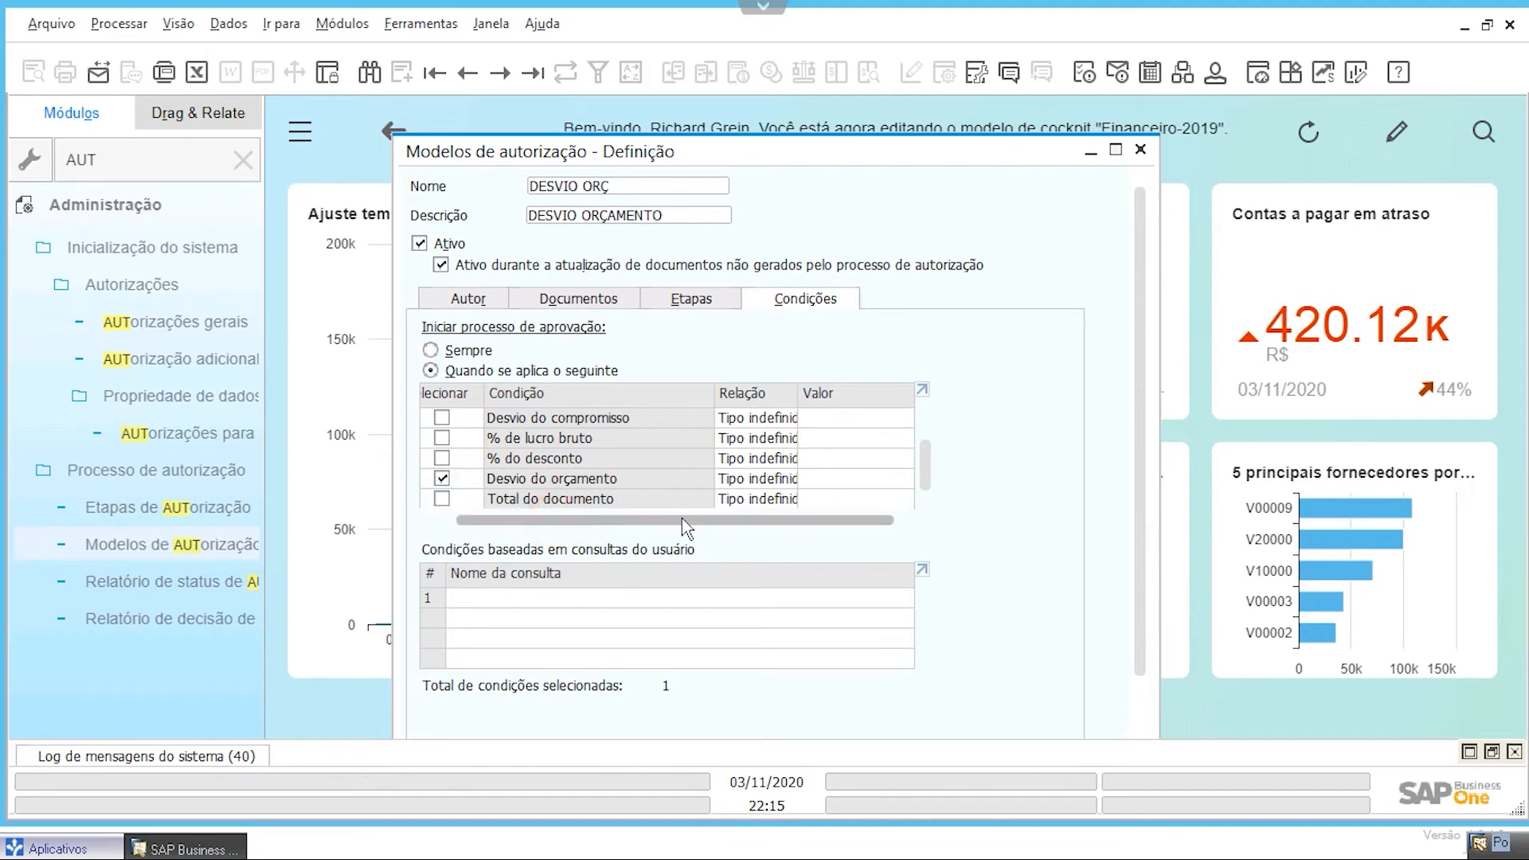
{"action": "left_click", "coordinate": [736, 484]}
{"action": "left_click", "coordinate": [734, 500]}
{"action": "left_click", "coordinate": [850, 478]}
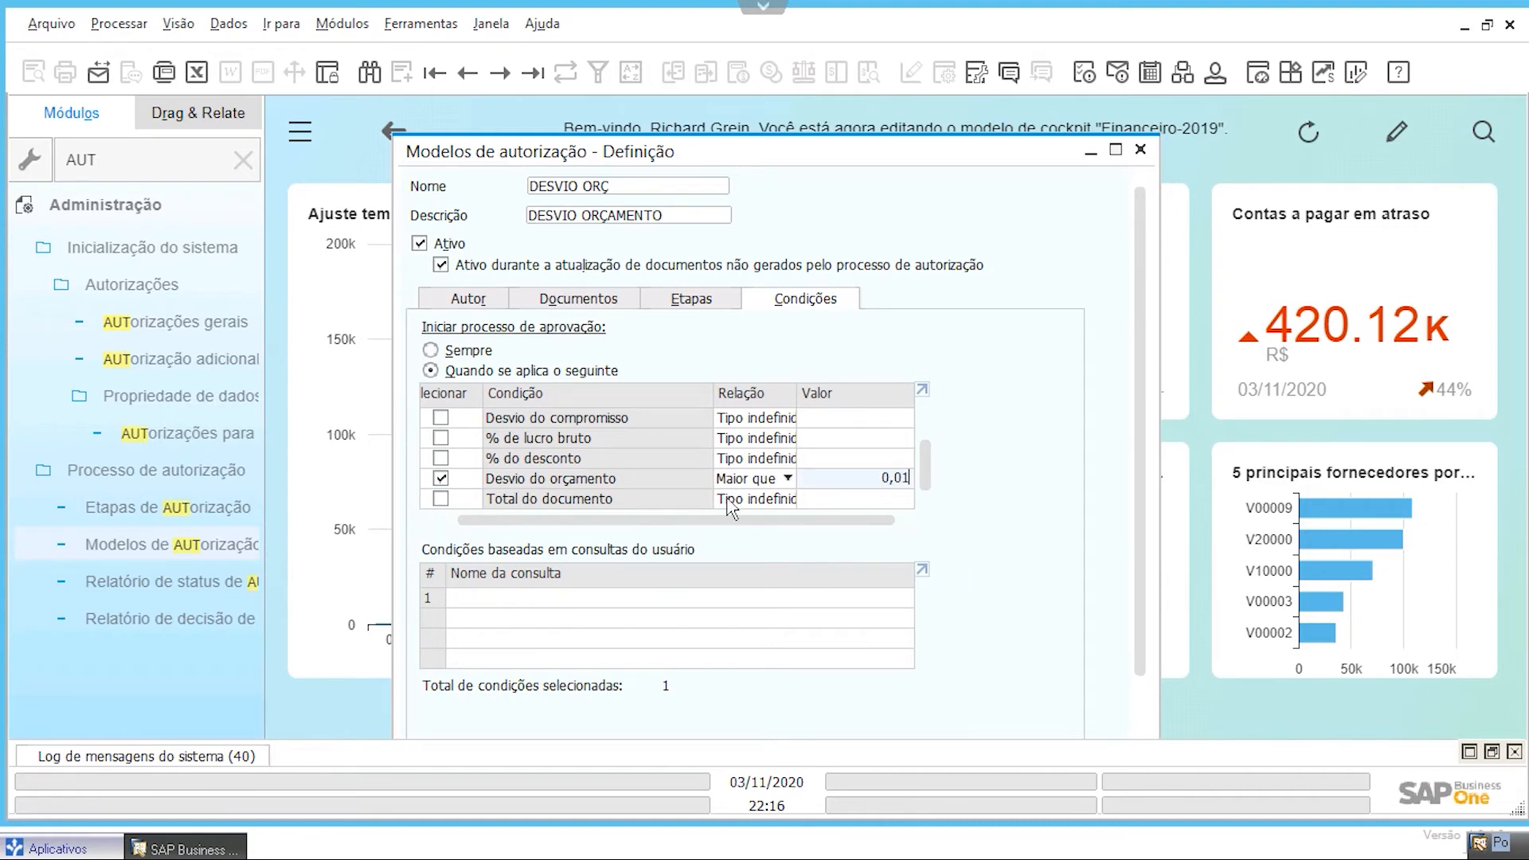
Review the authors, documents and conditions defined in the DESVIO ORÇ authorization model
{"action": "left_click", "coordinate": [468, 299]}
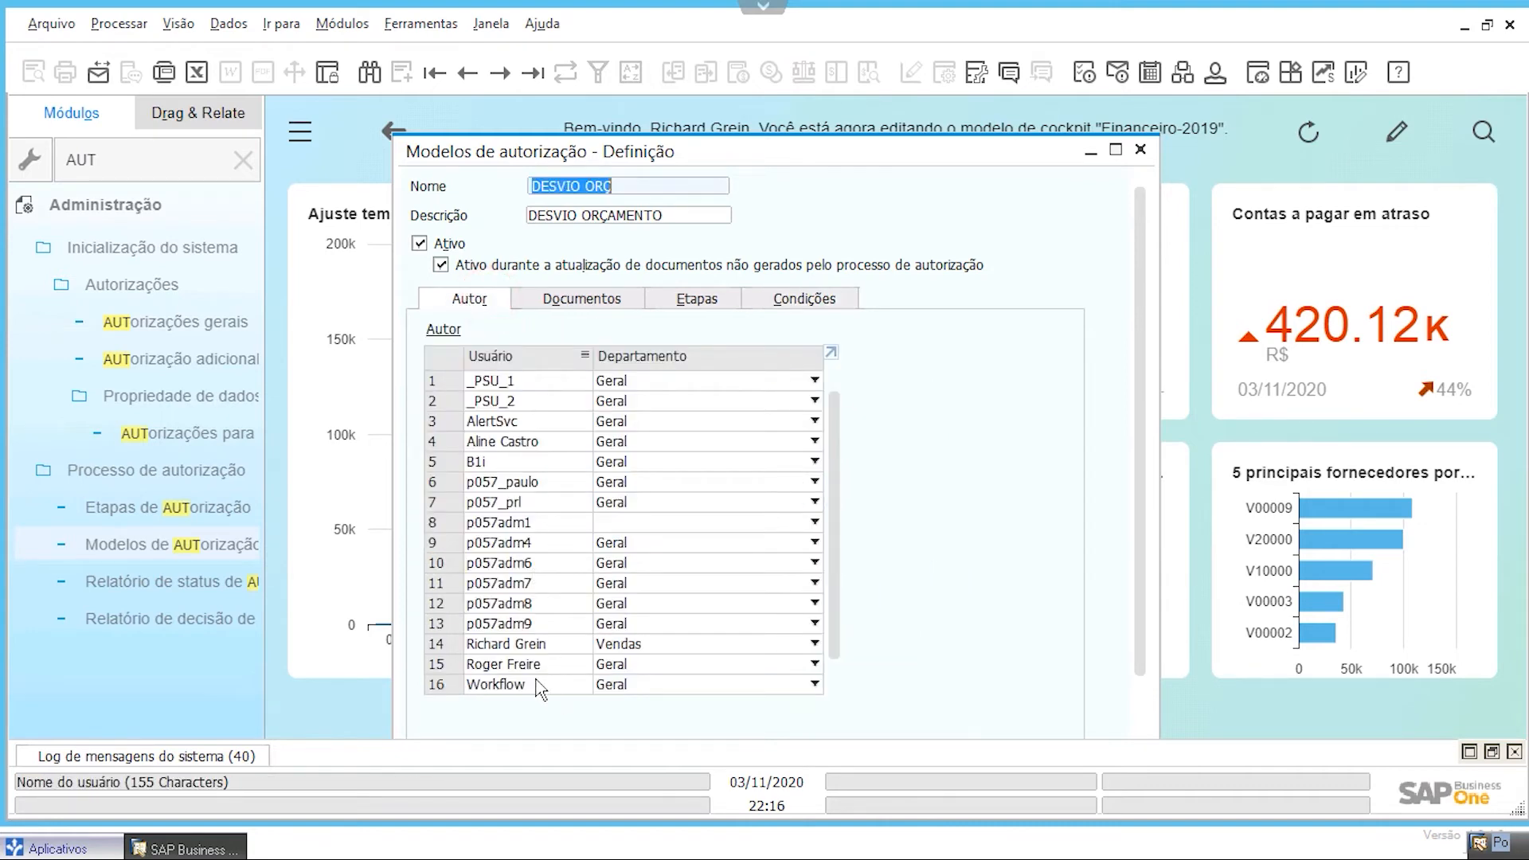
{"action": "left_click", "coordinate": [591, 301]}
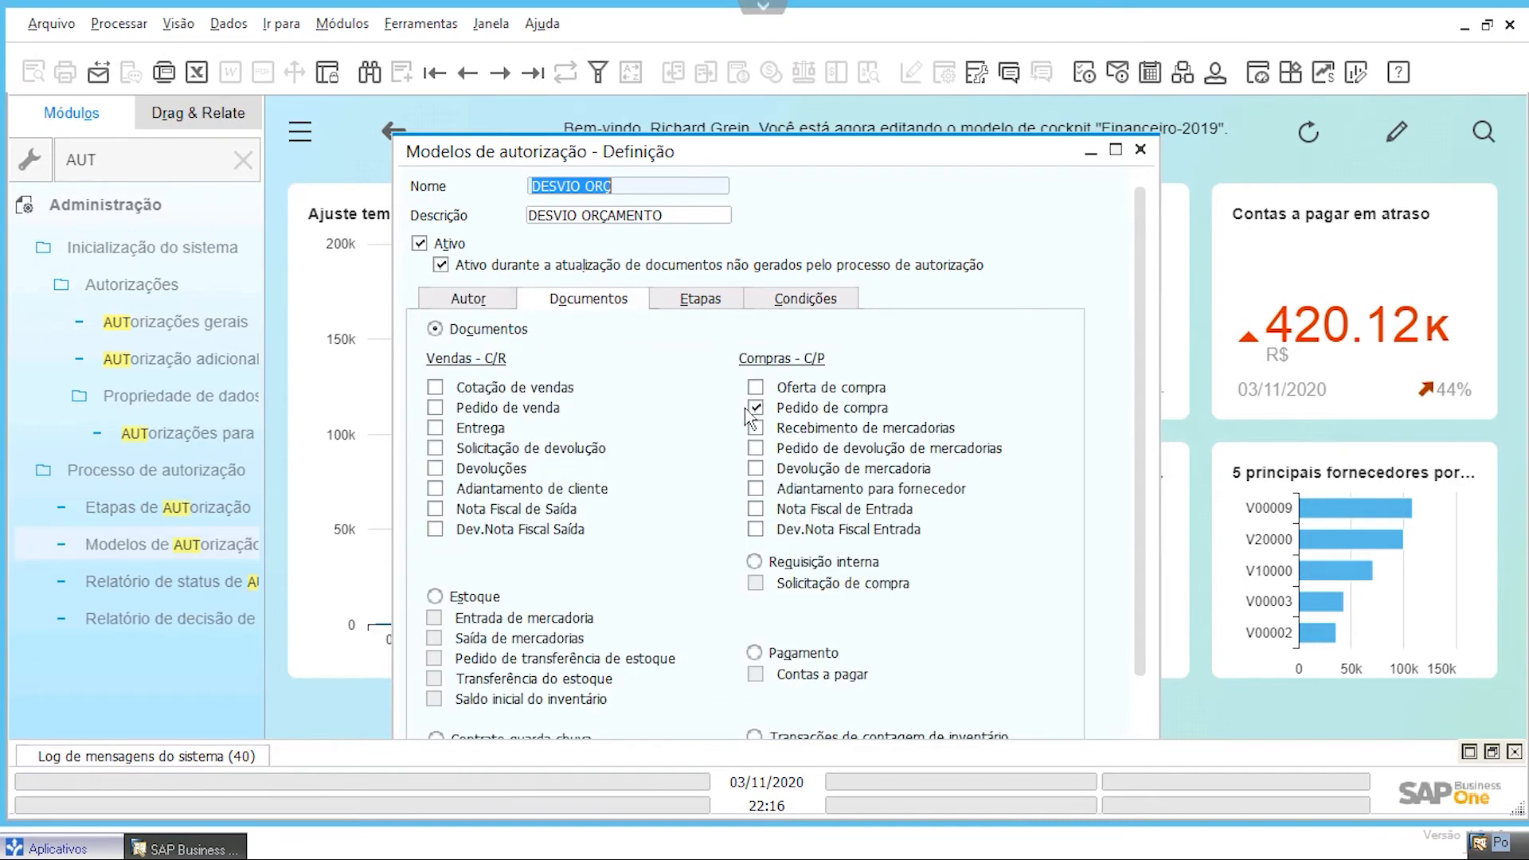
{"action": "left_click", "coordinate": [761, 301]}
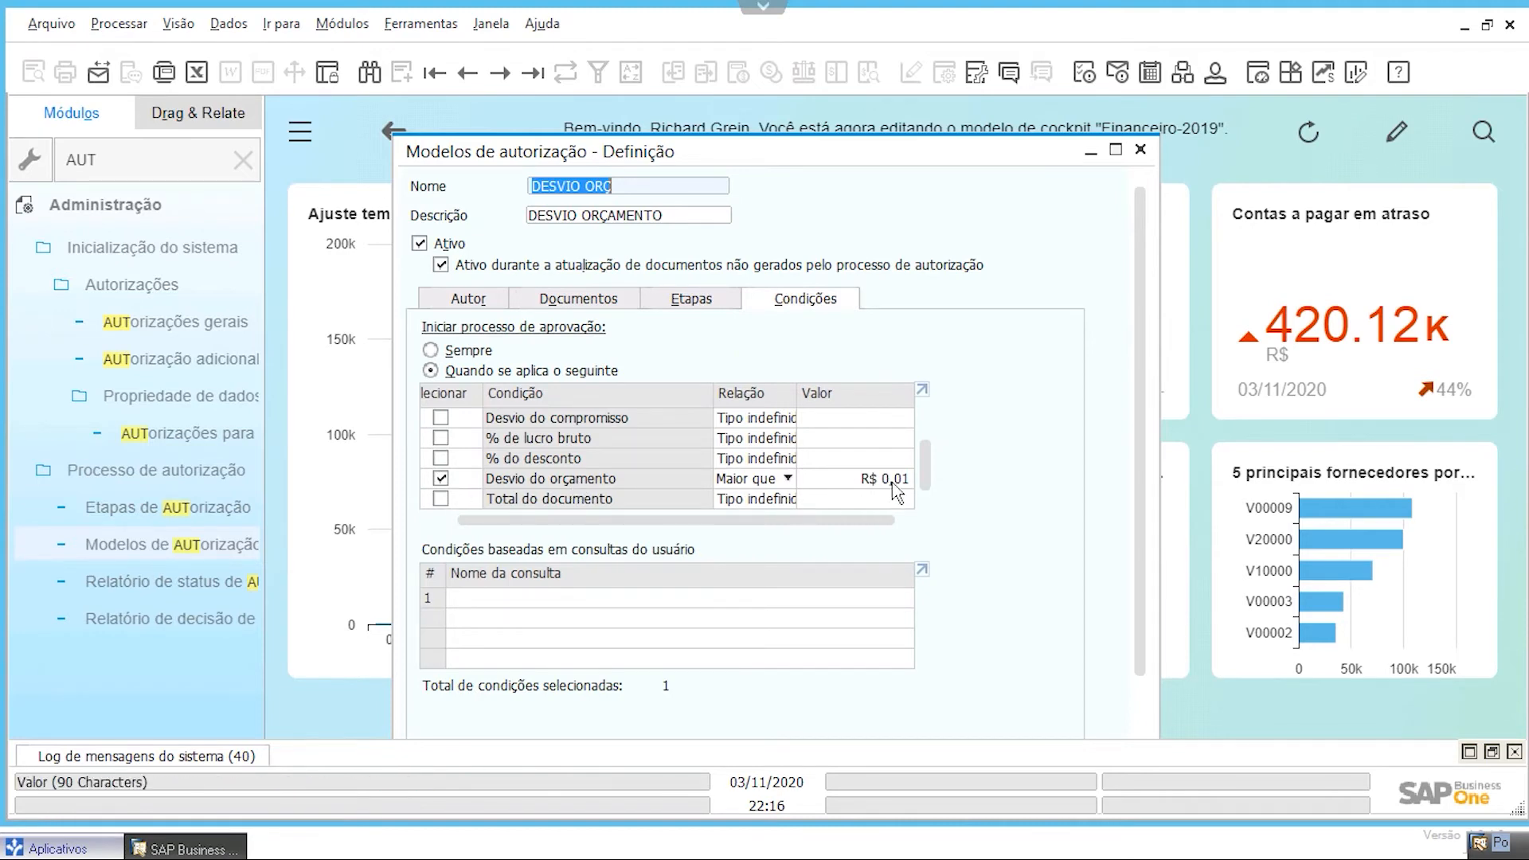
Assign the Desvio Orçamento stage to the authorization model, and check the stage's authorizer in its definition before closing it
{"action": "left_click", "coordinate": [695, 301]}
{"action": "left_click", "coordinate": [542, 381]}
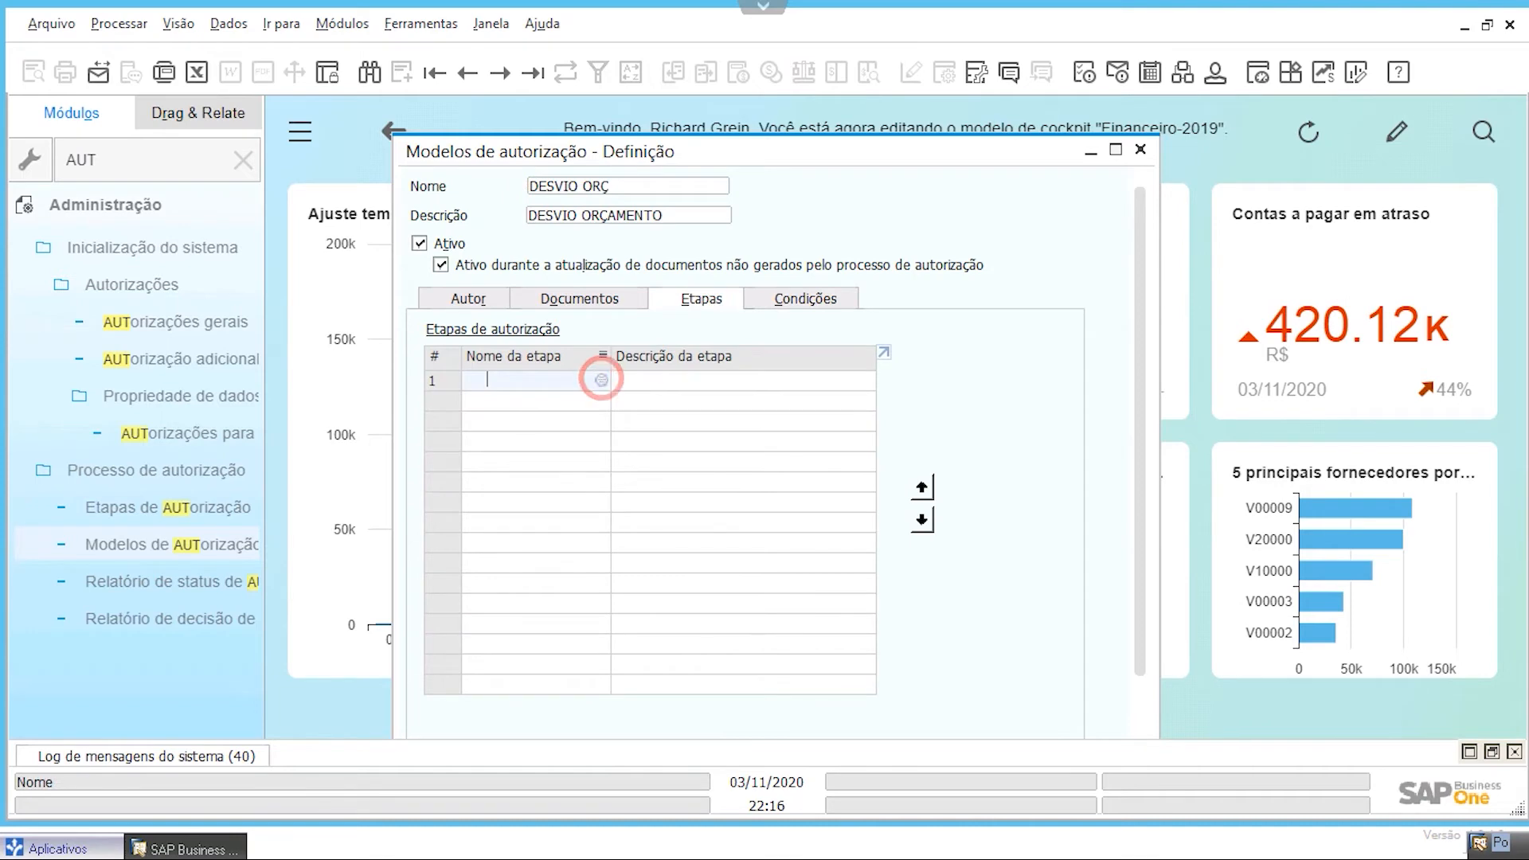
{"action": "left_click", "coordinate": [601, 380]}
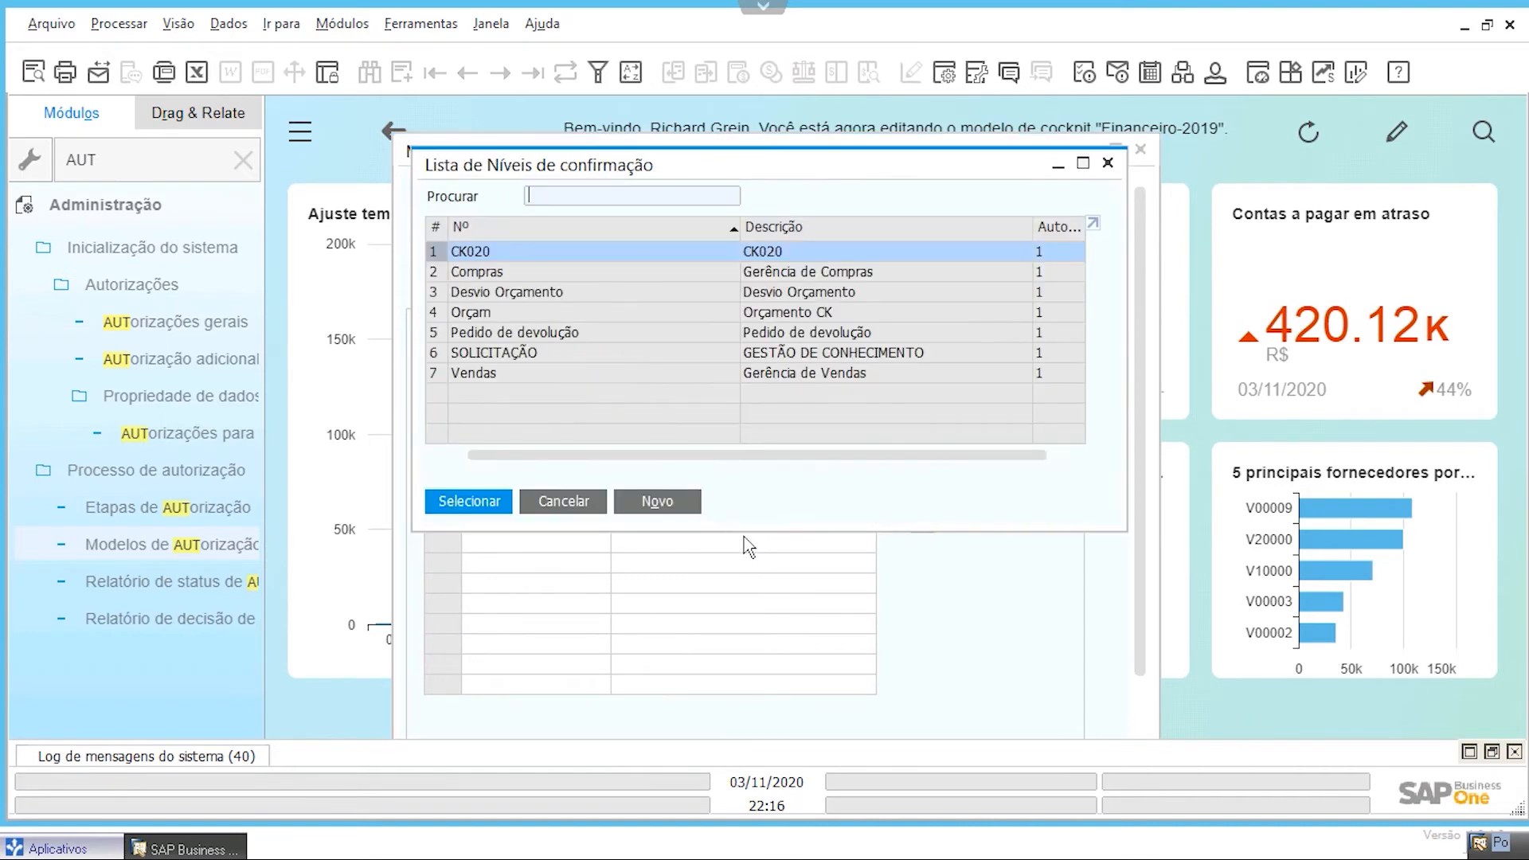
{"action": "left_click", "coordinate": [526, 293]}
{"action": "left_click", "coordinate": [486, 500]}
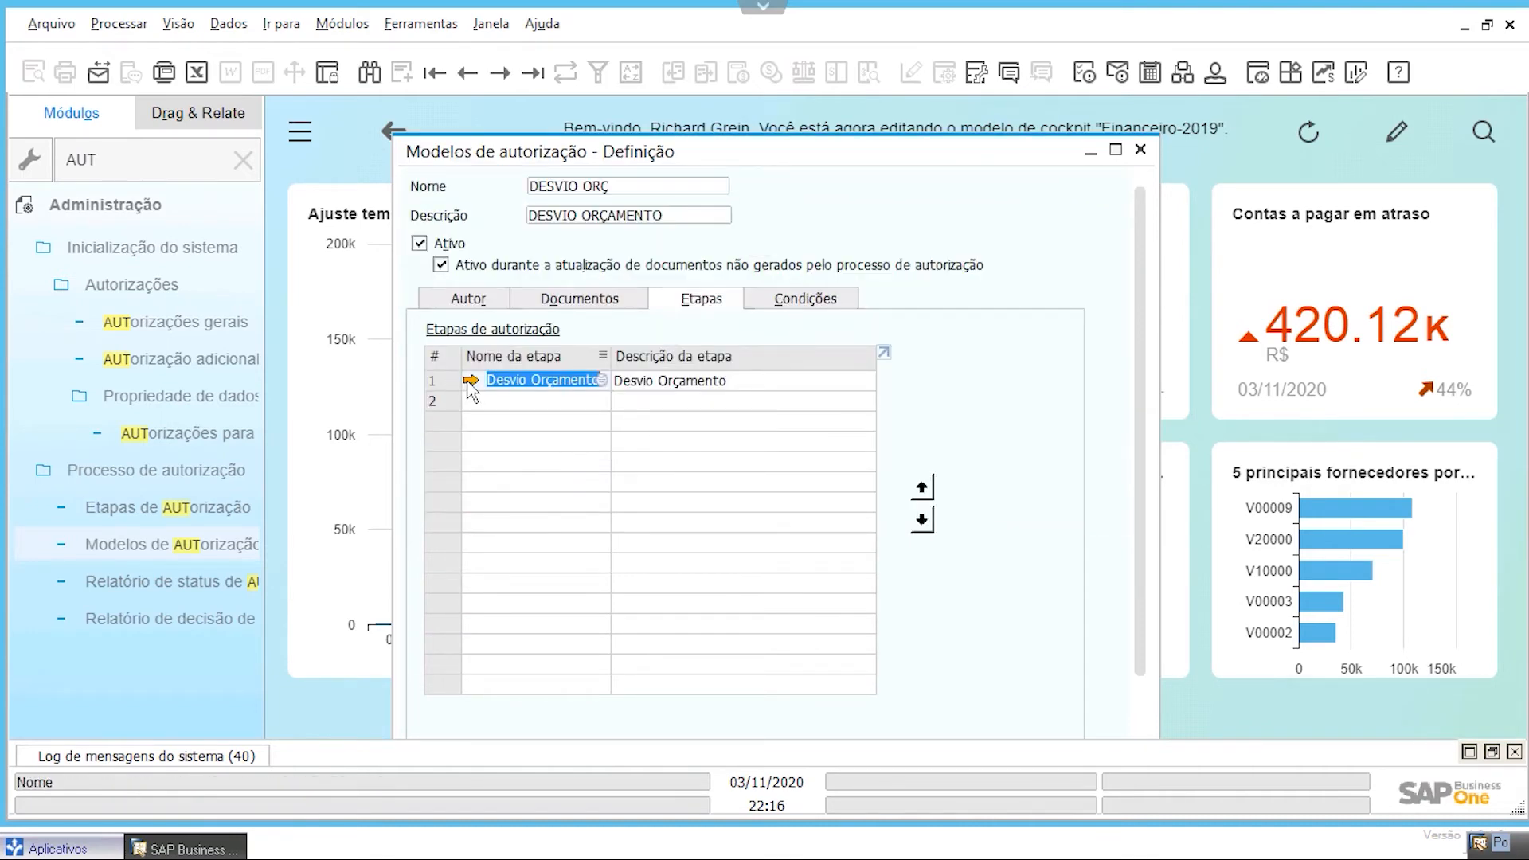
{"action": "left_click", "coordinate": [470, 381]}
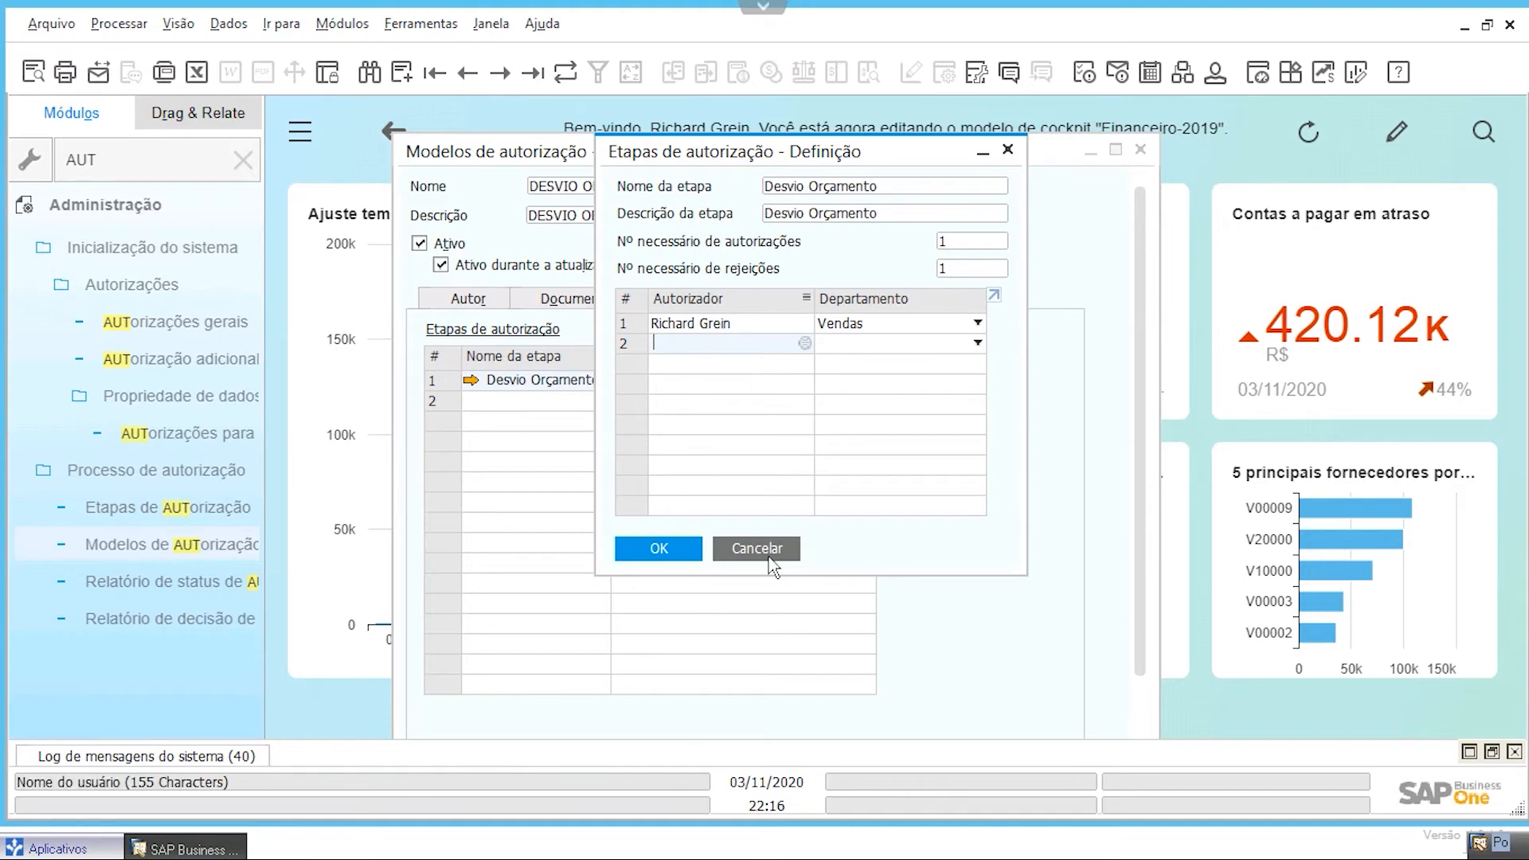
{"action": "left_click", "coordinate": [756, 549]}
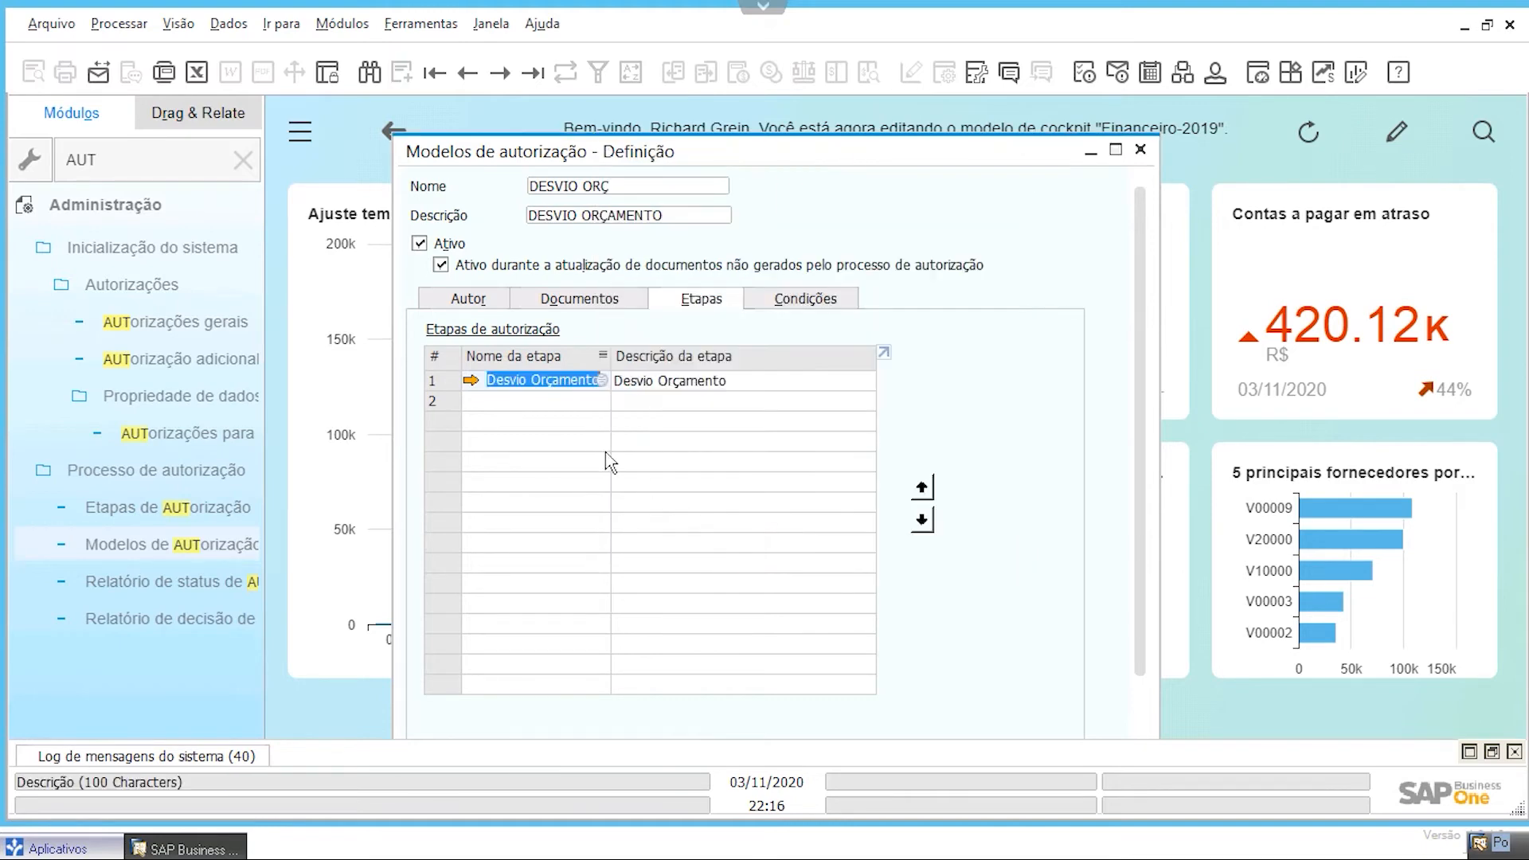
Check the authorizers in the Desvio Orçamento stage definition and close it without changes
{"action": "left_click", "coordinate": [470, 381]}
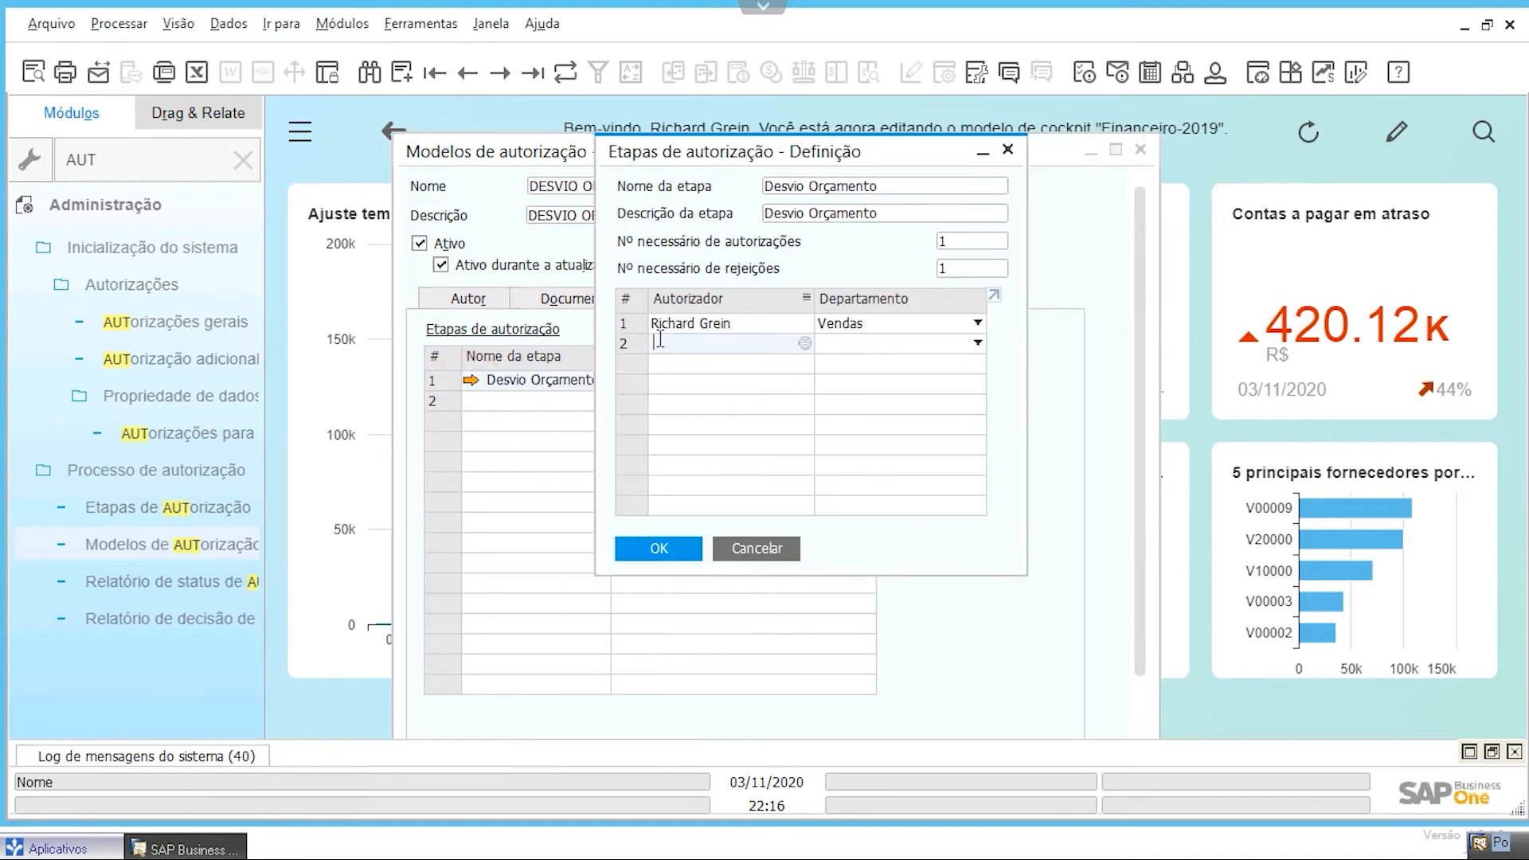
{"action": "left_click", "coordinate": [755, 551]}
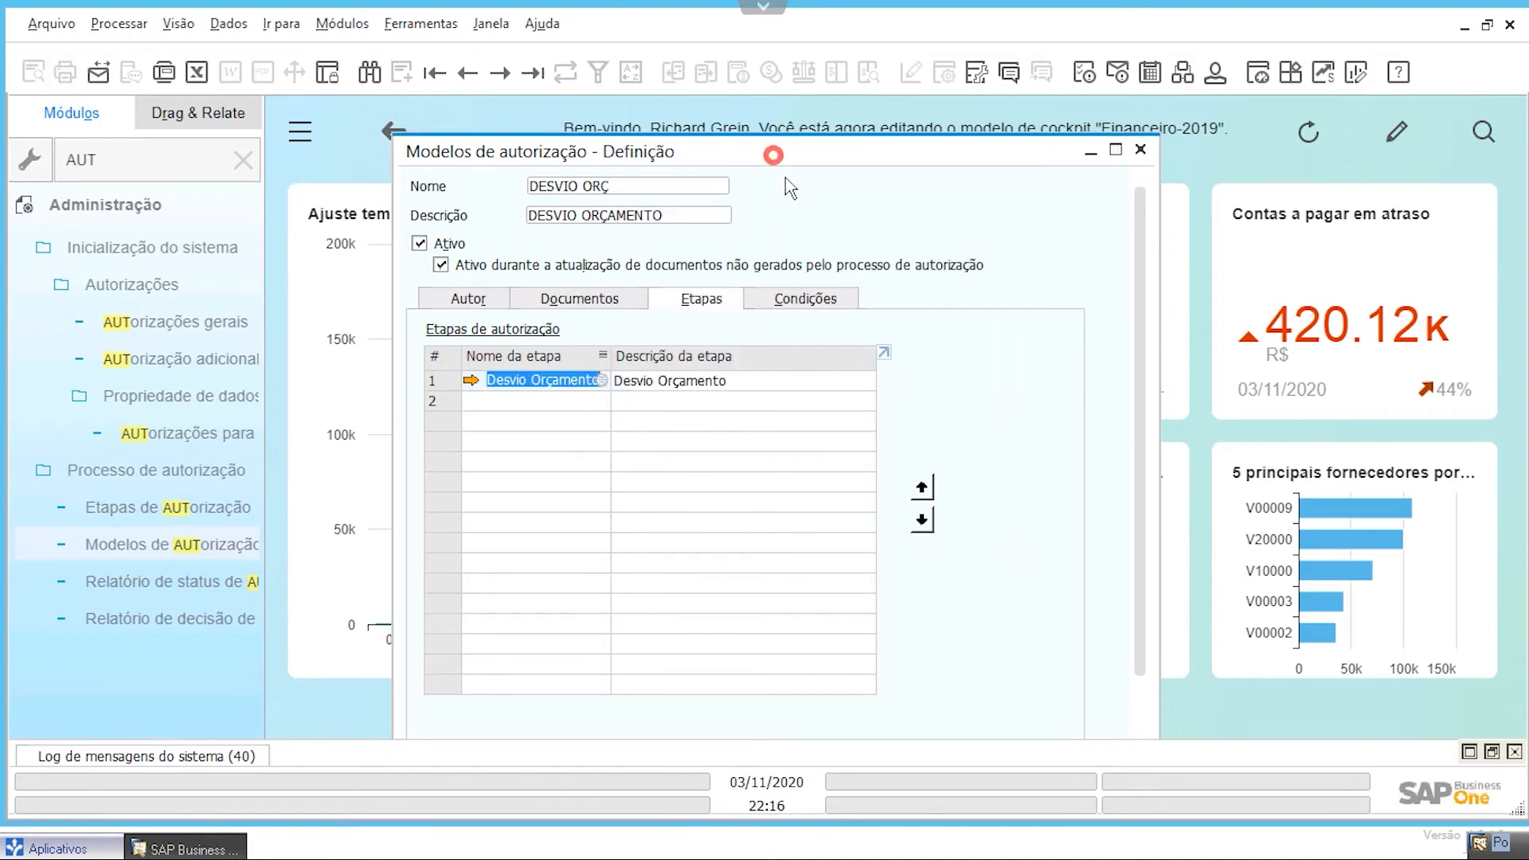
{"action": "left_click_drag", "start_coordinate": [779, 166], "coordinate": [799, 198]}
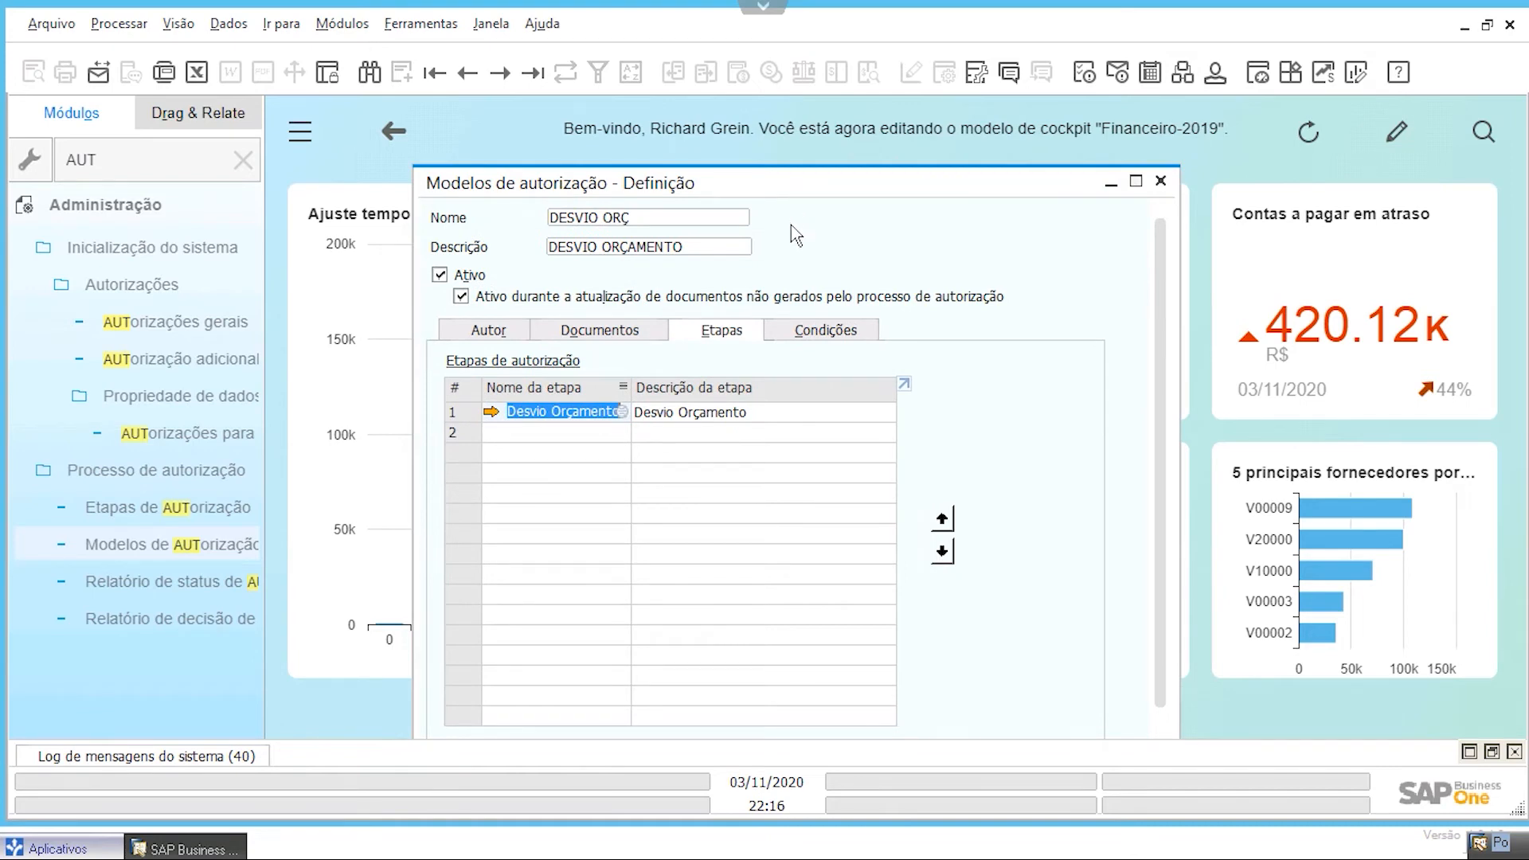
Close the authorization model definition without saving the changes and clear the module menu search
{"action": "left_click", "coordinate": [1160, 181]}
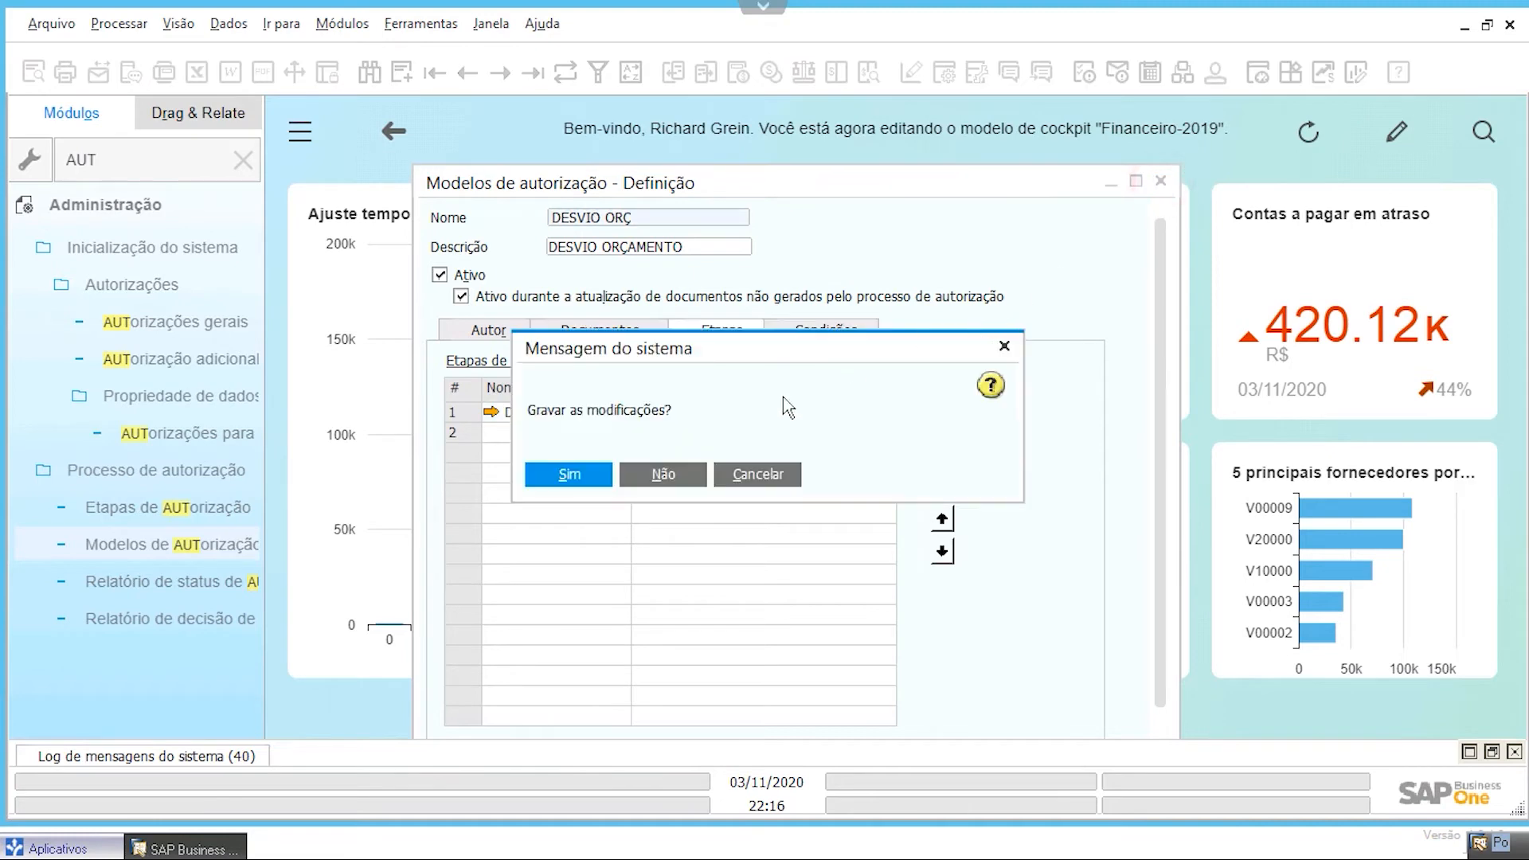
{"action": "left_click", "coordinate": [663, 475]}
{"action": "left_click", "coordinate": [243, 161]}
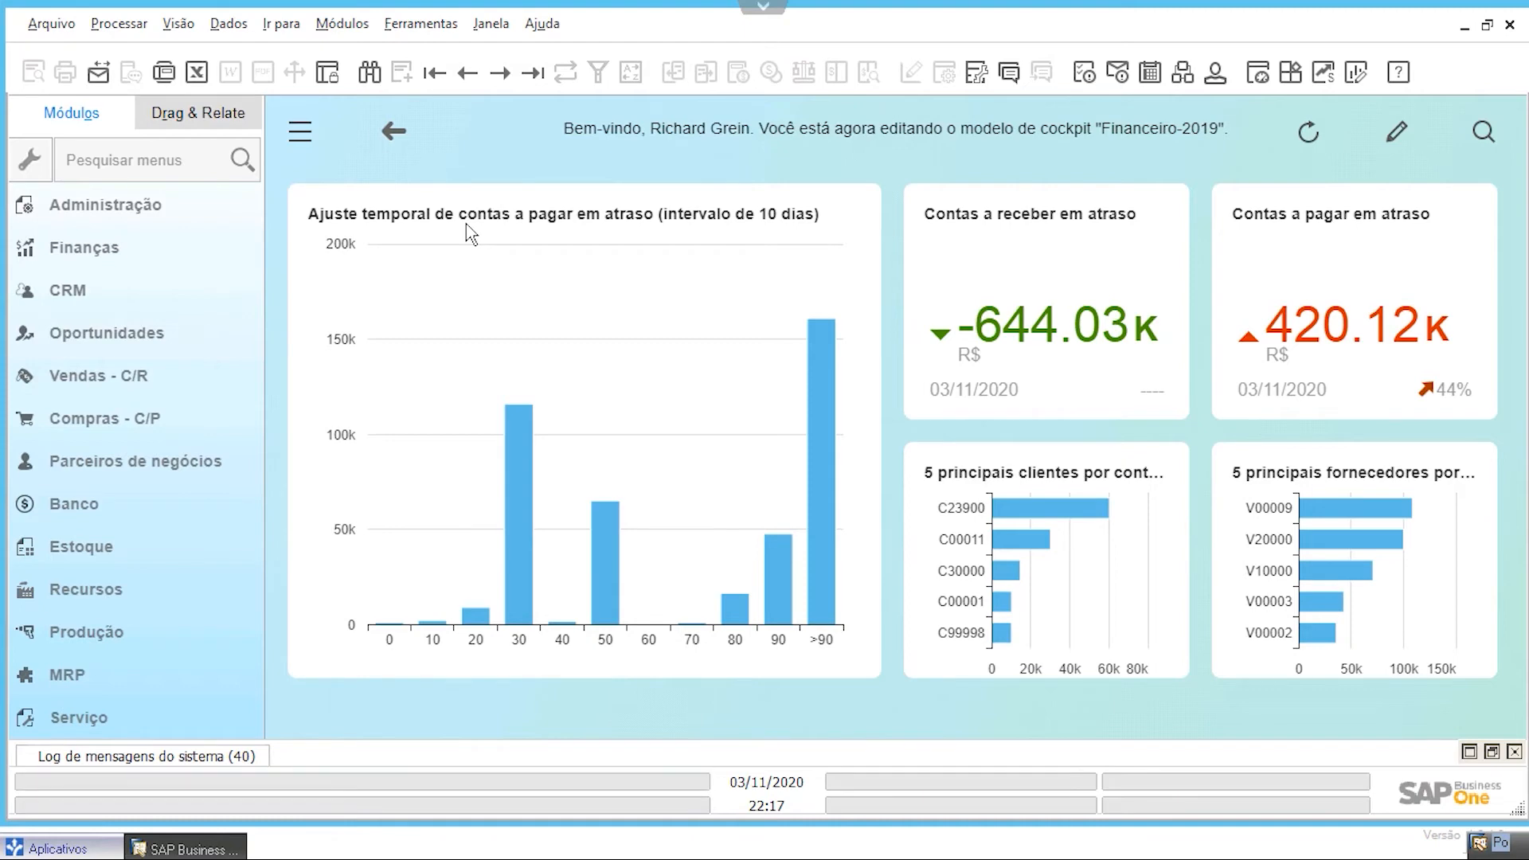
Open the selection criteria of the Razão financial report and mark all listed accounts
{"action": "left_click", "coordinate": [331, 25]}
{"action": "mouse_move", "coordinate": [382, 82]}
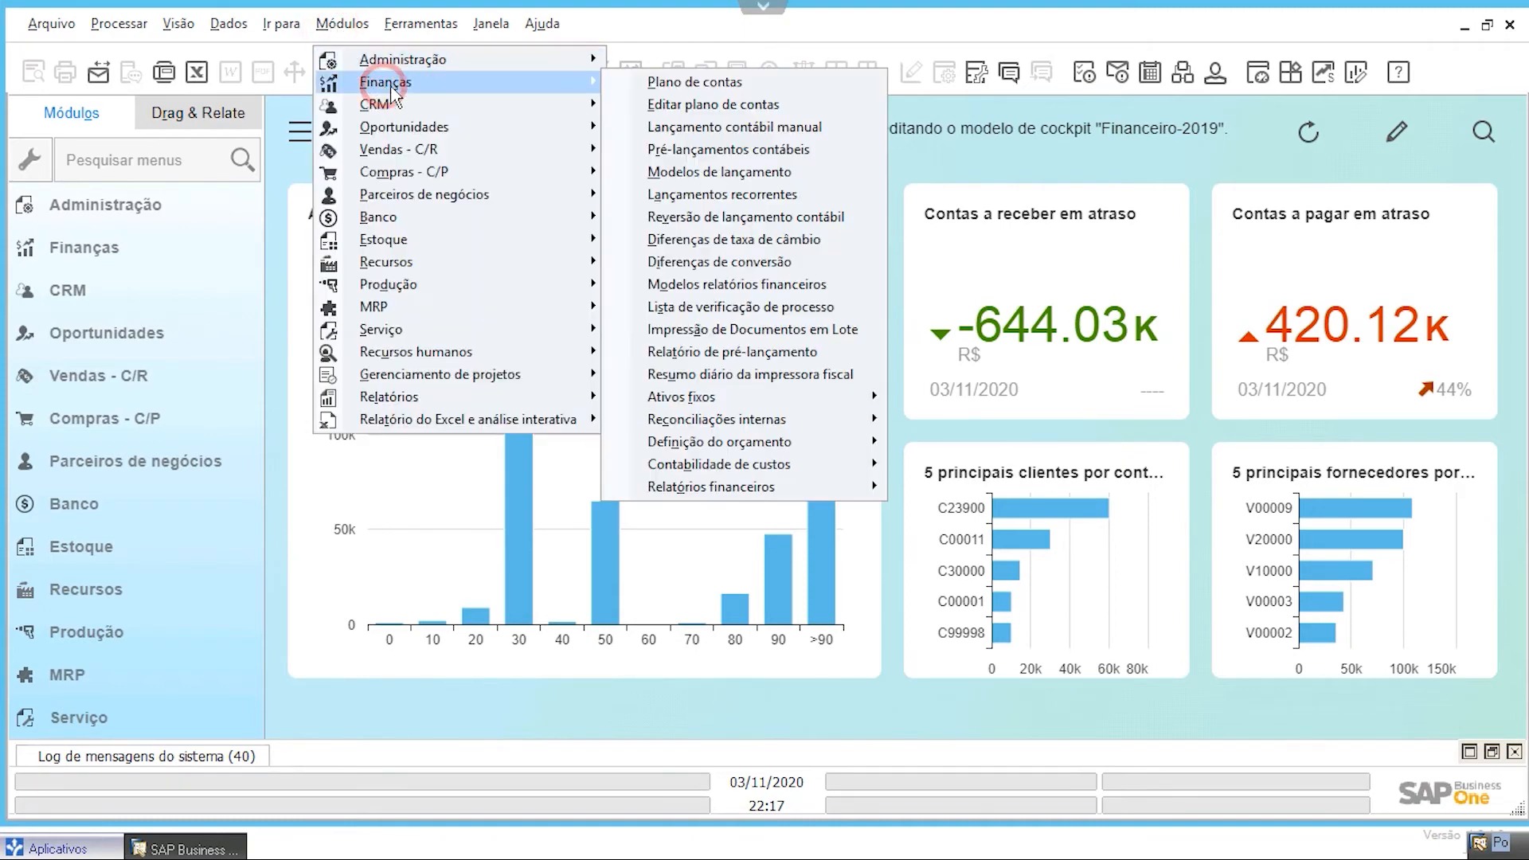
{"action": "mouse_move", "coordinate": [819, 487]}
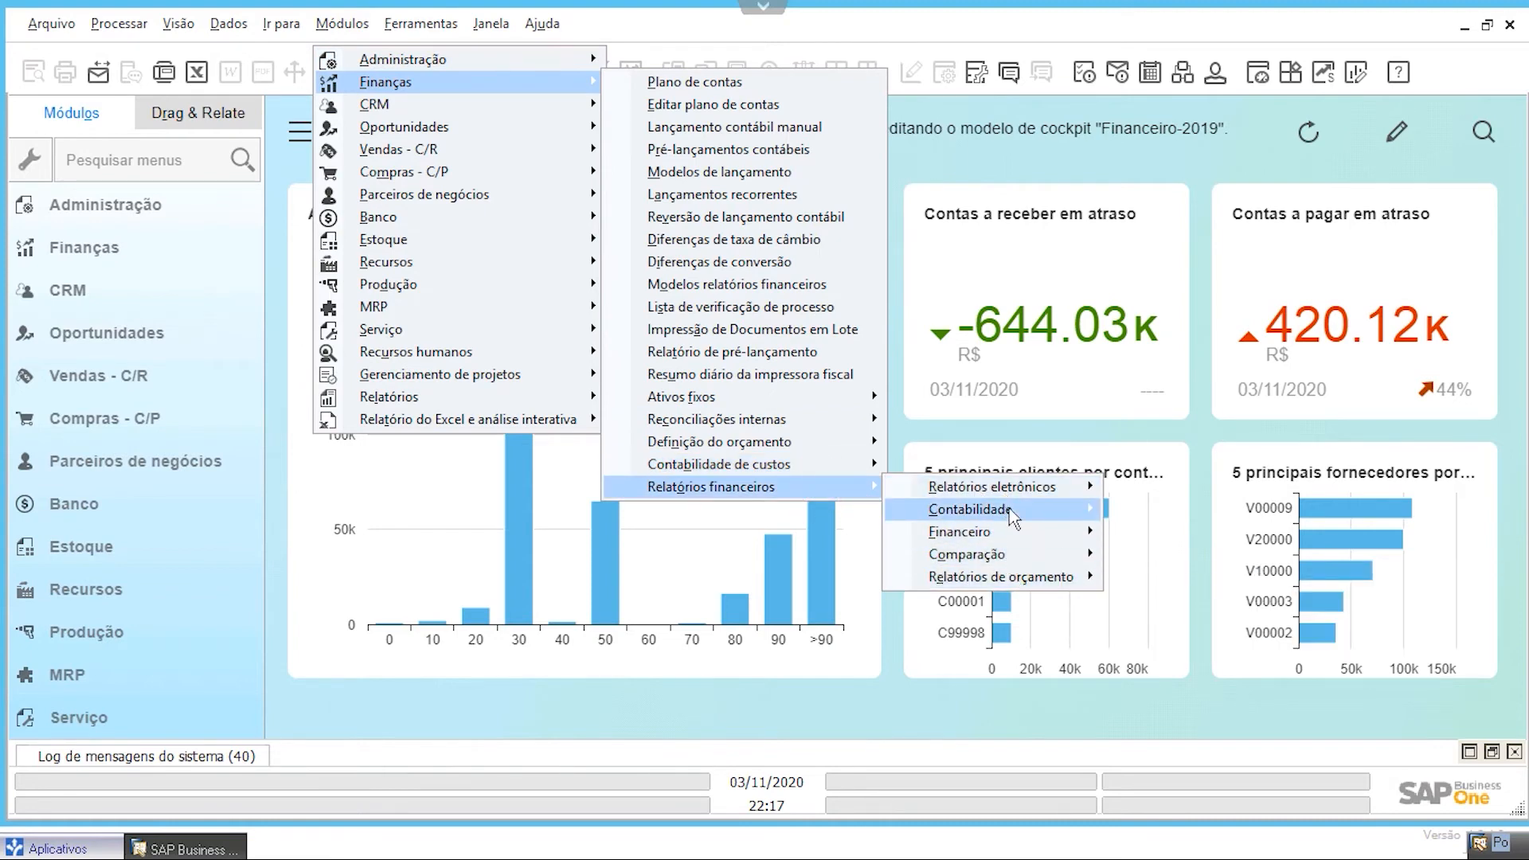
{"action": "mouse_move", "coordinate": [1011, 516]}
{"action": "left_click", "coordinate": [748, 531]}
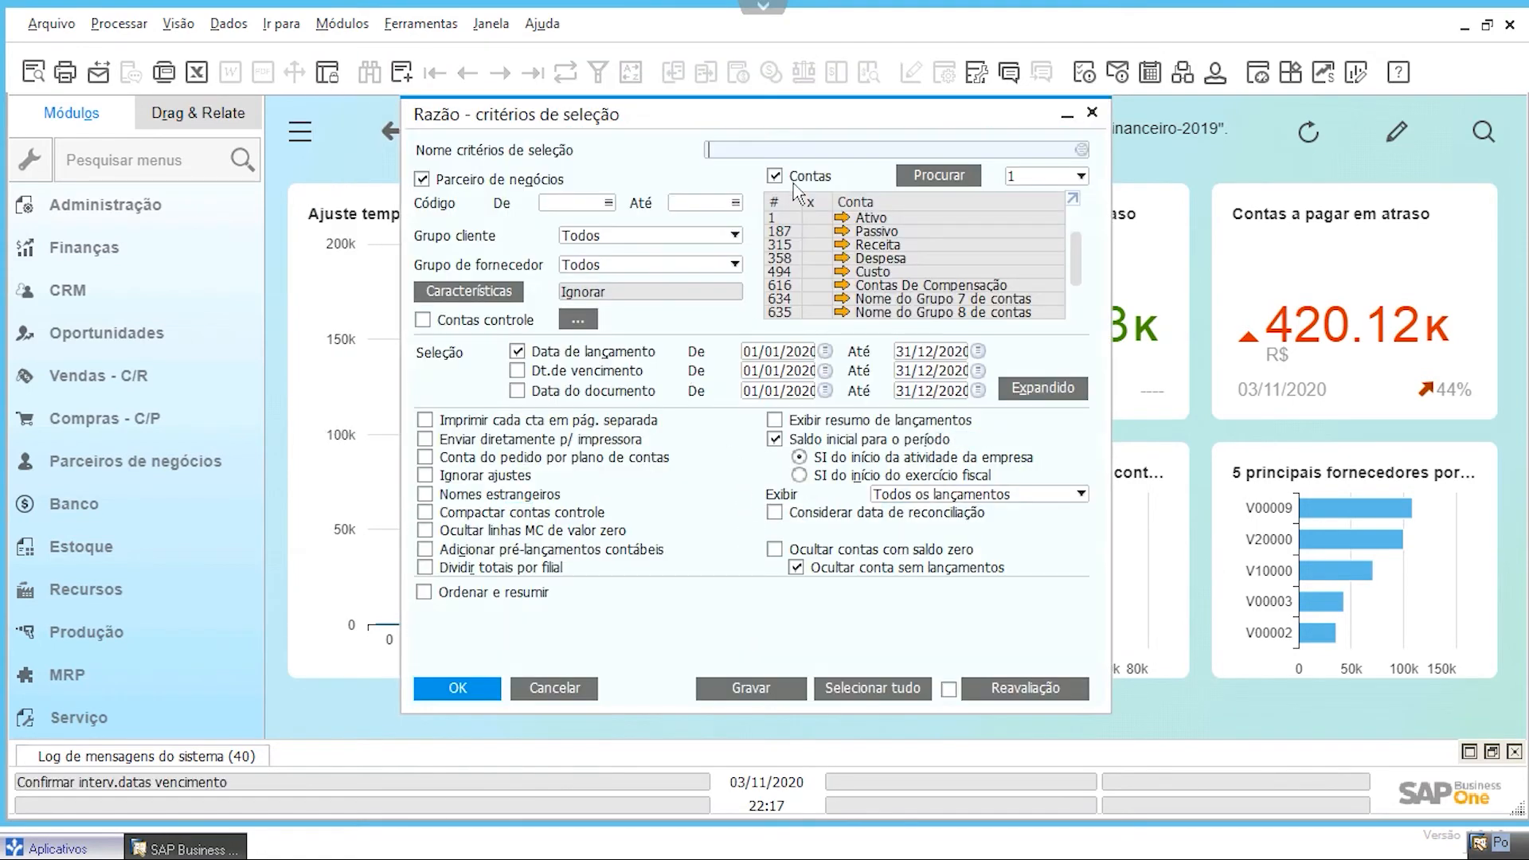
{"action": "left_click", "coordinate": [815, 201]}
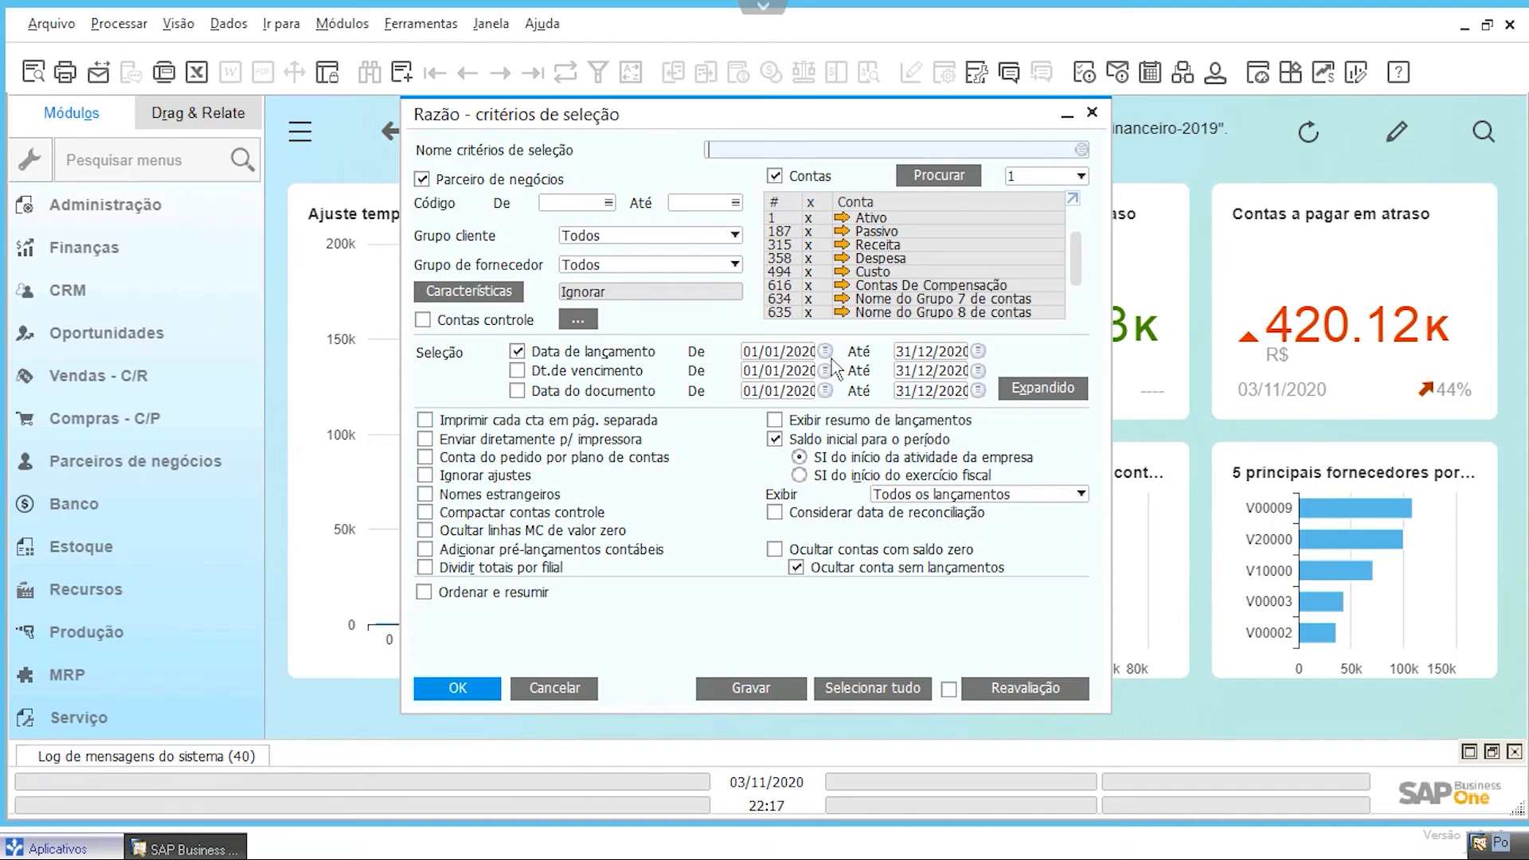
Examine the project, branch and cost dimension filters in the Razão report's expanded criteria, and cancel the report
{"action": "left_click", "coordinate": [1039, 390]}
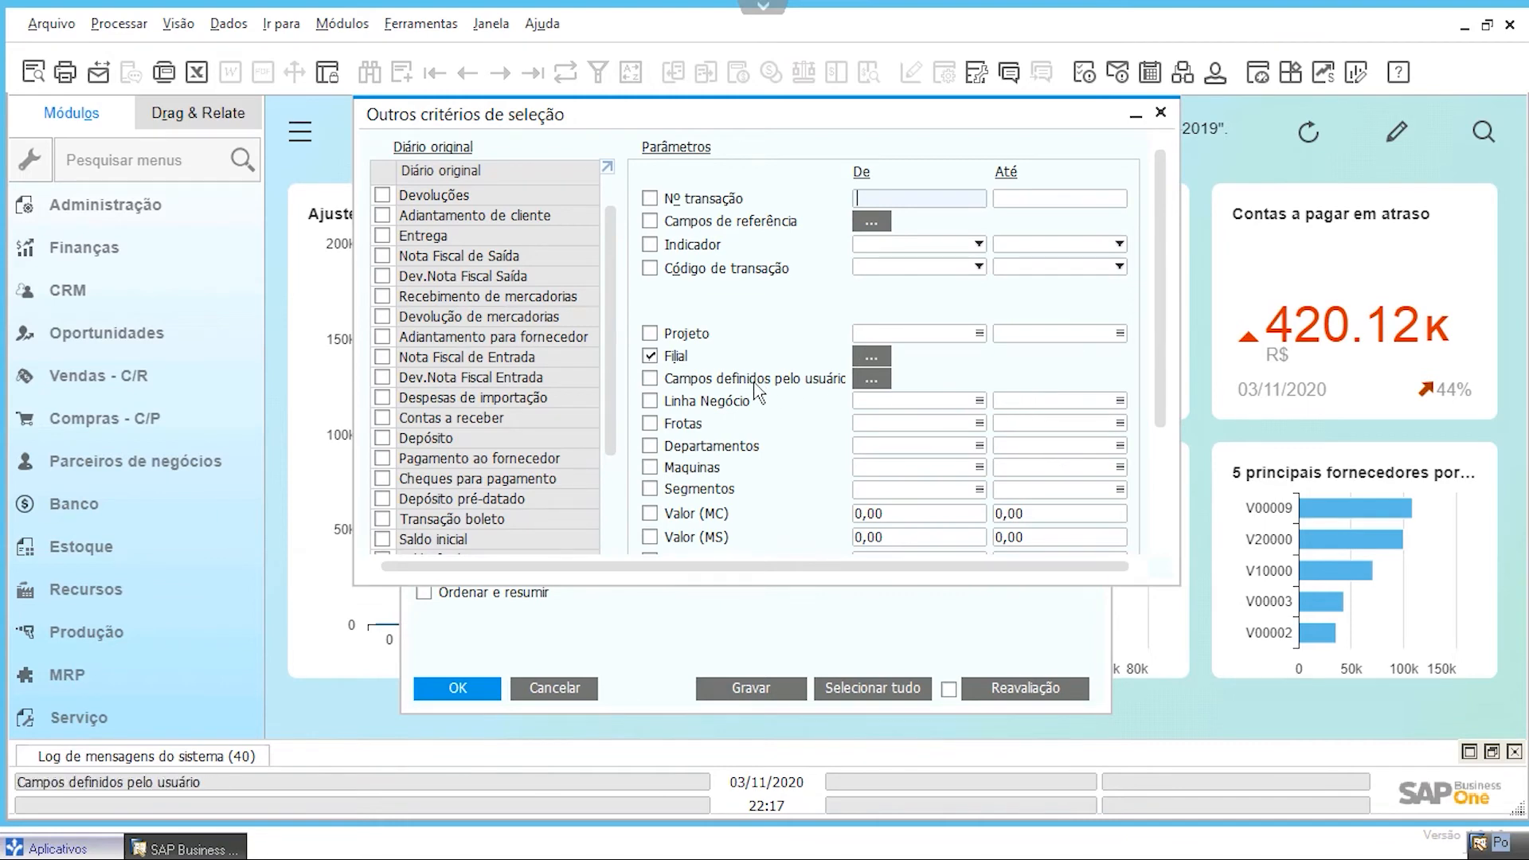
{"action": "left_click", "coordinate": [940, 333]}
{"action": "left_click", "coordinate": [1032, 333]}
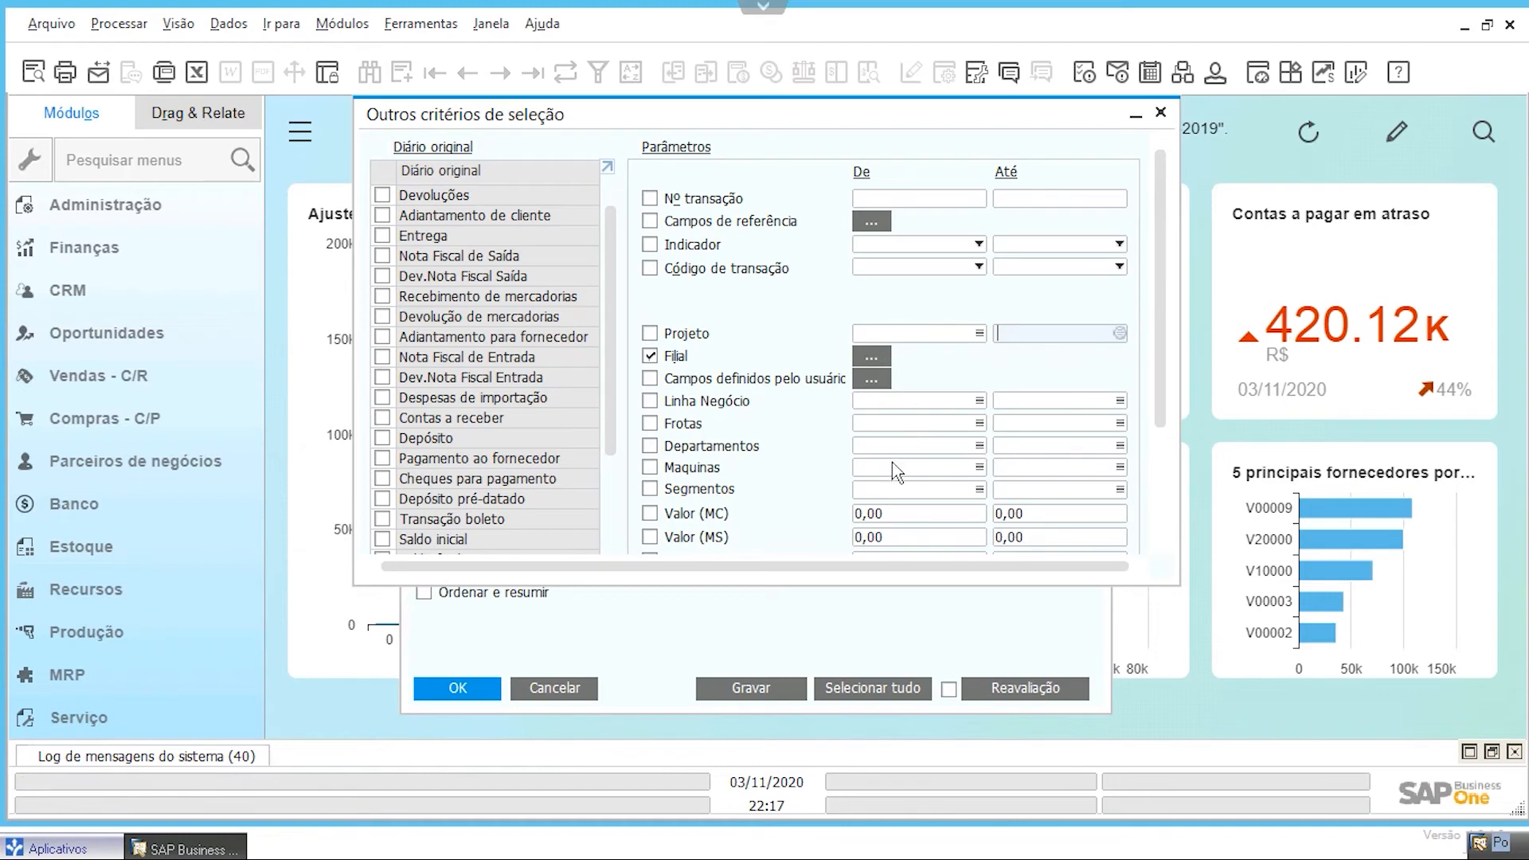
{"action": "left_click", "coordinate": [899, 407]}
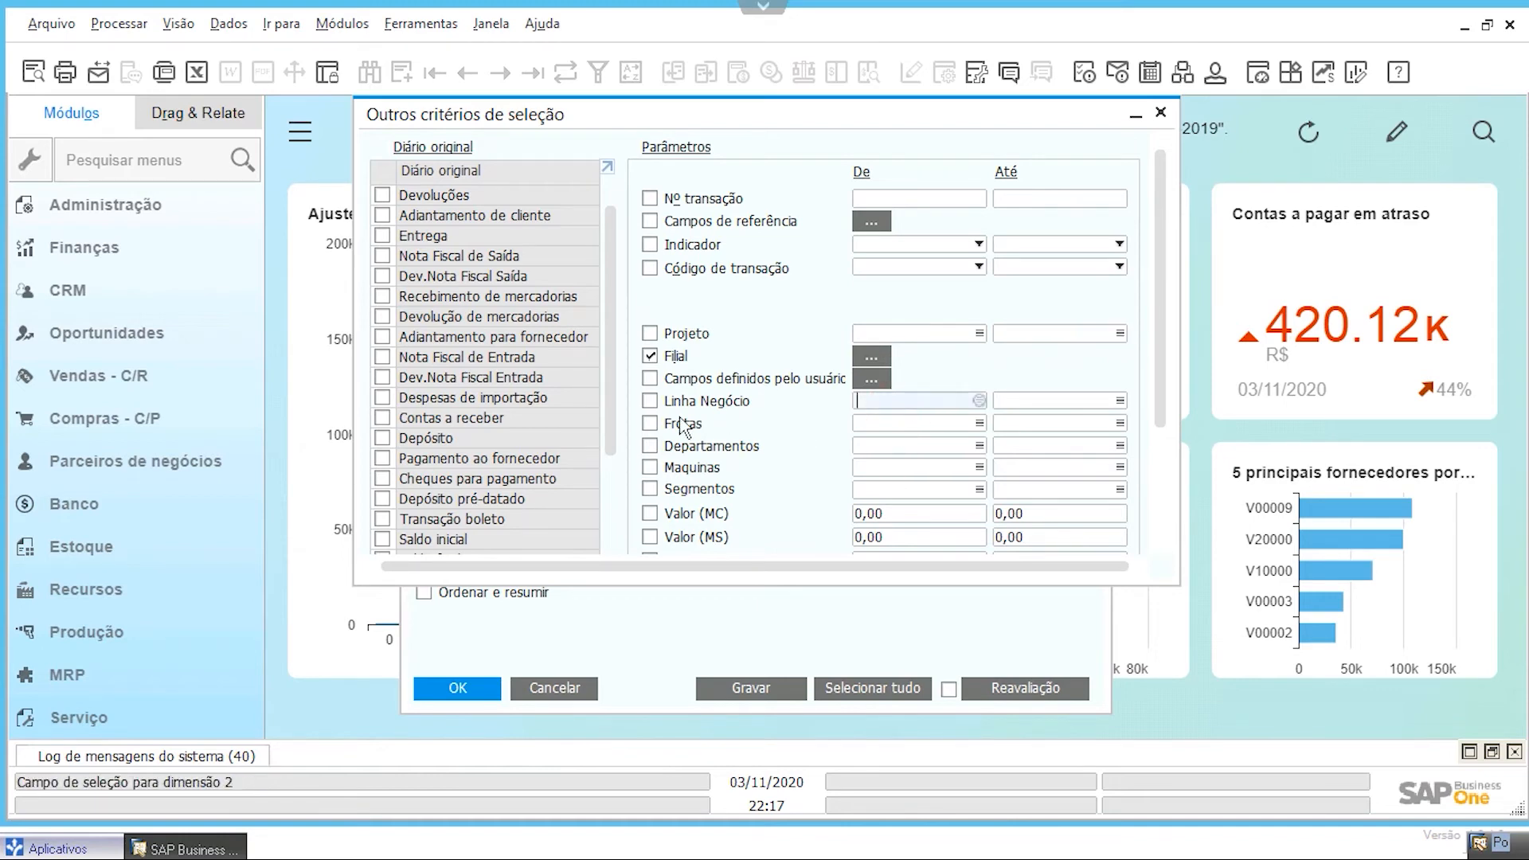
{"action": "left_click", "coordinate": [866, 446]}
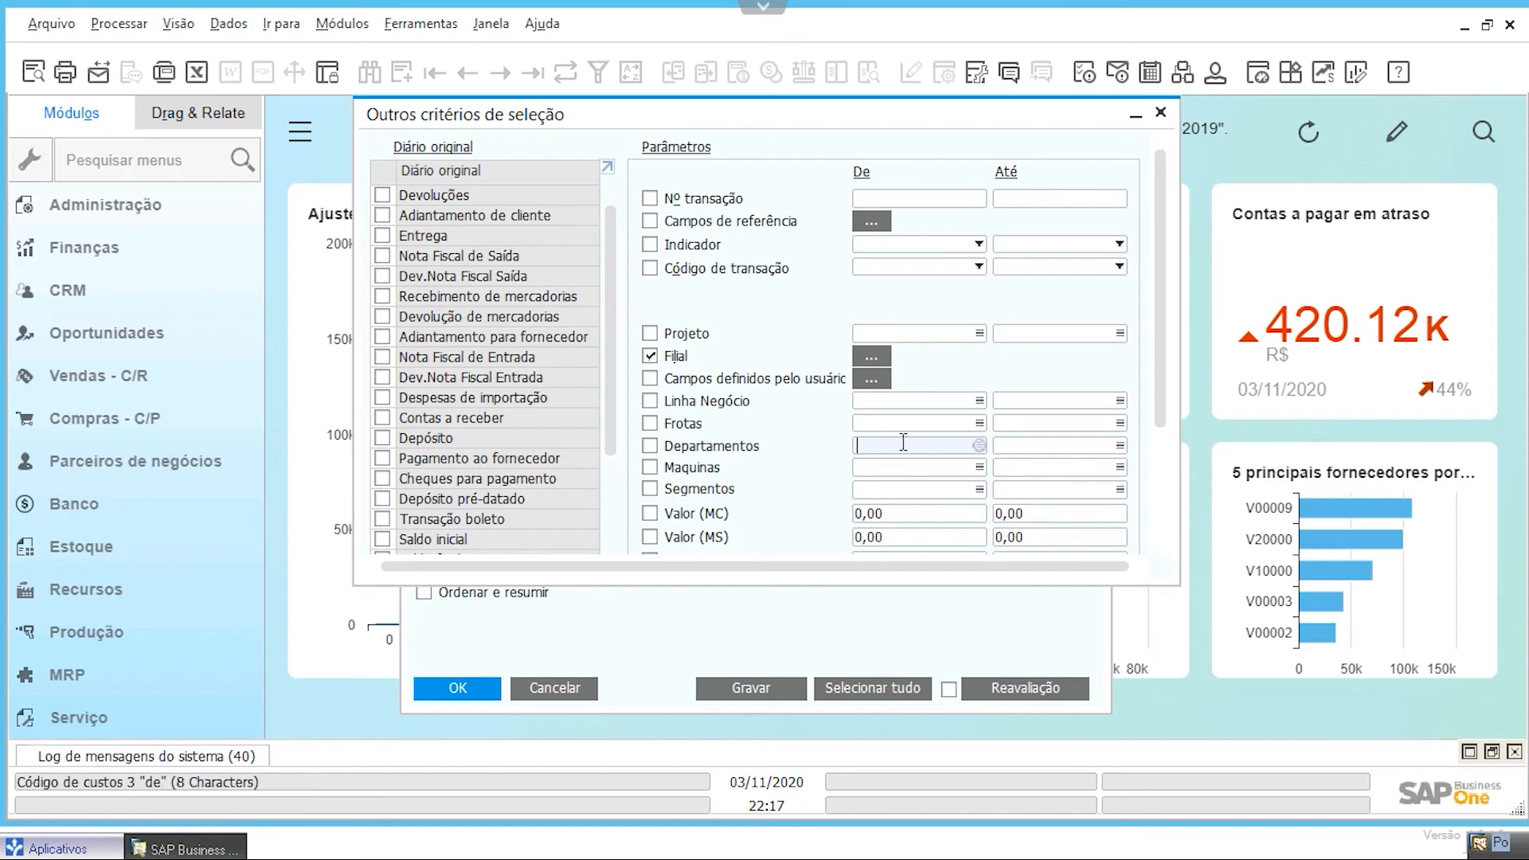
{"action": "scroll", "coordinate": [900, 440], "scroll_direction": "down", "scroll_amount": 4}
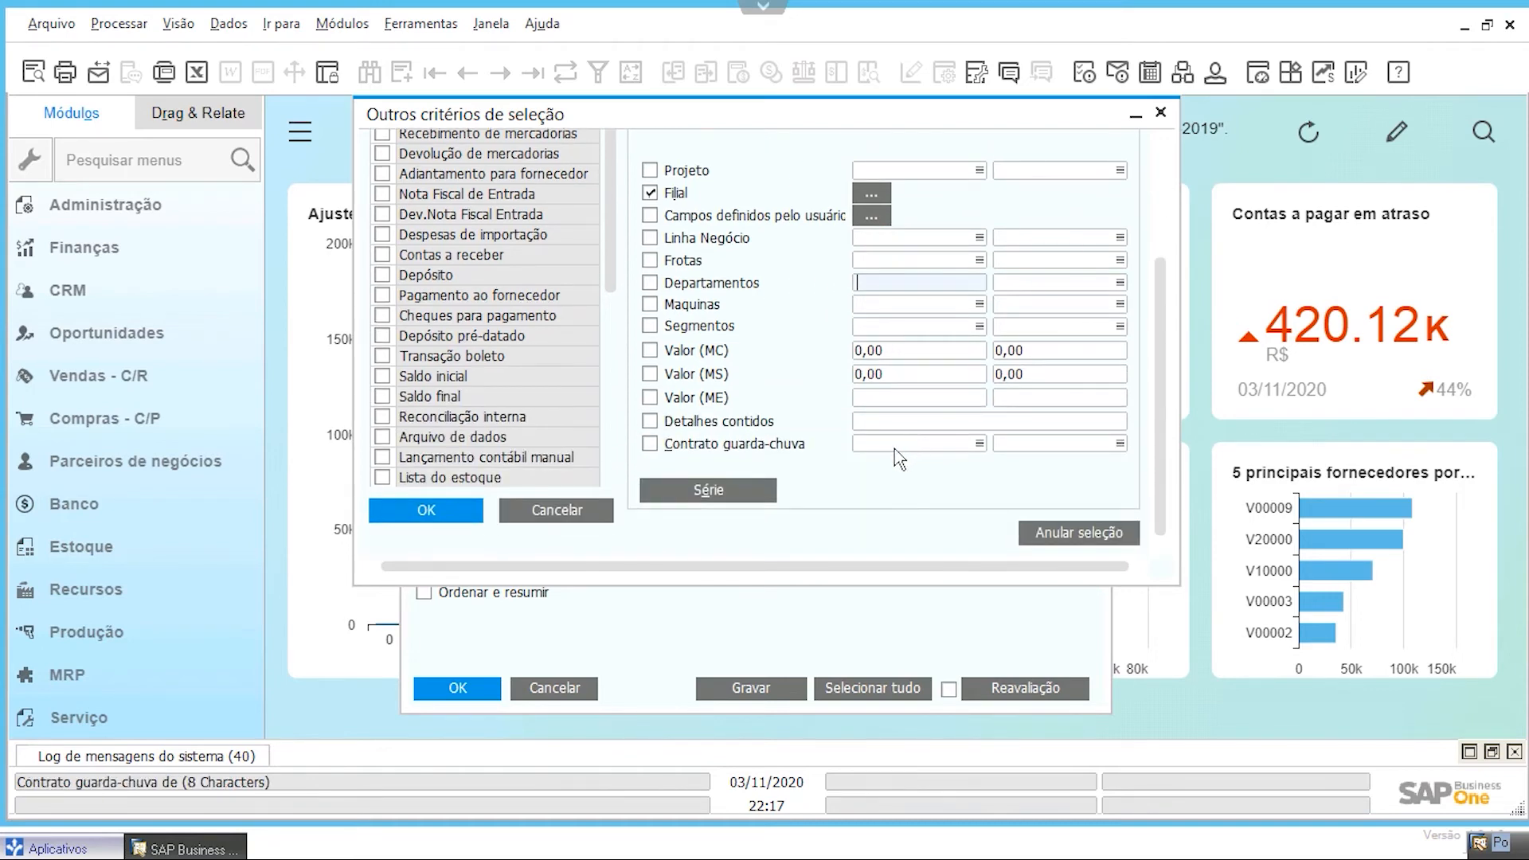
{"action": "scroll", "coordinate": [884, 430], "scroll_direction": "up", "scroll_amount": 2}
{"action": "left_click_drag", "start_coordinate": [672, 114], "coordinate": [675, 128]}
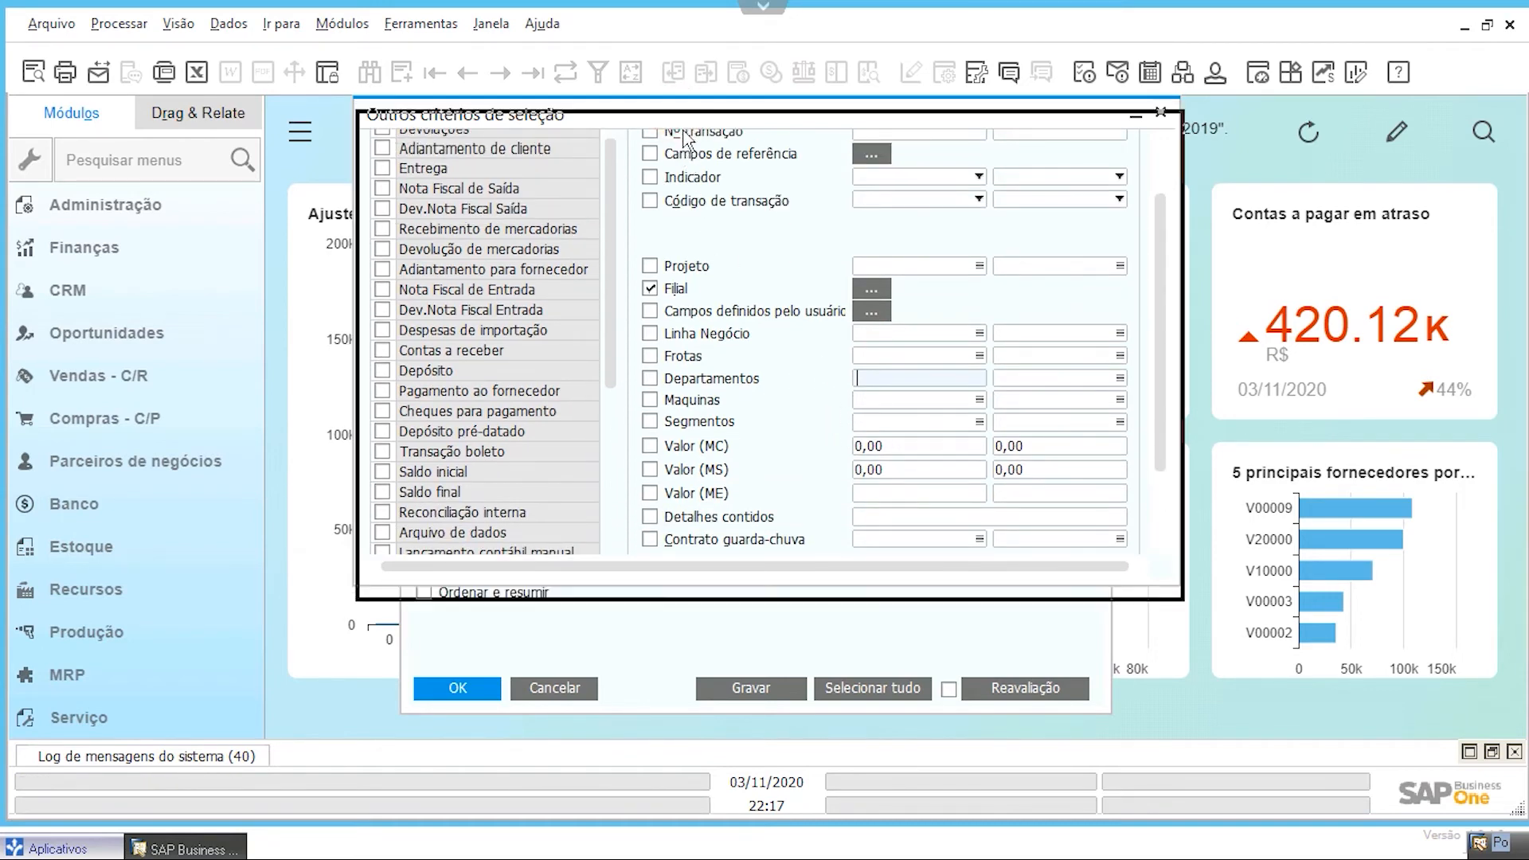
{"action": "scroll", "coordinate": [926, 402], "scroll_direction": "down", "scroll_amount": 2}
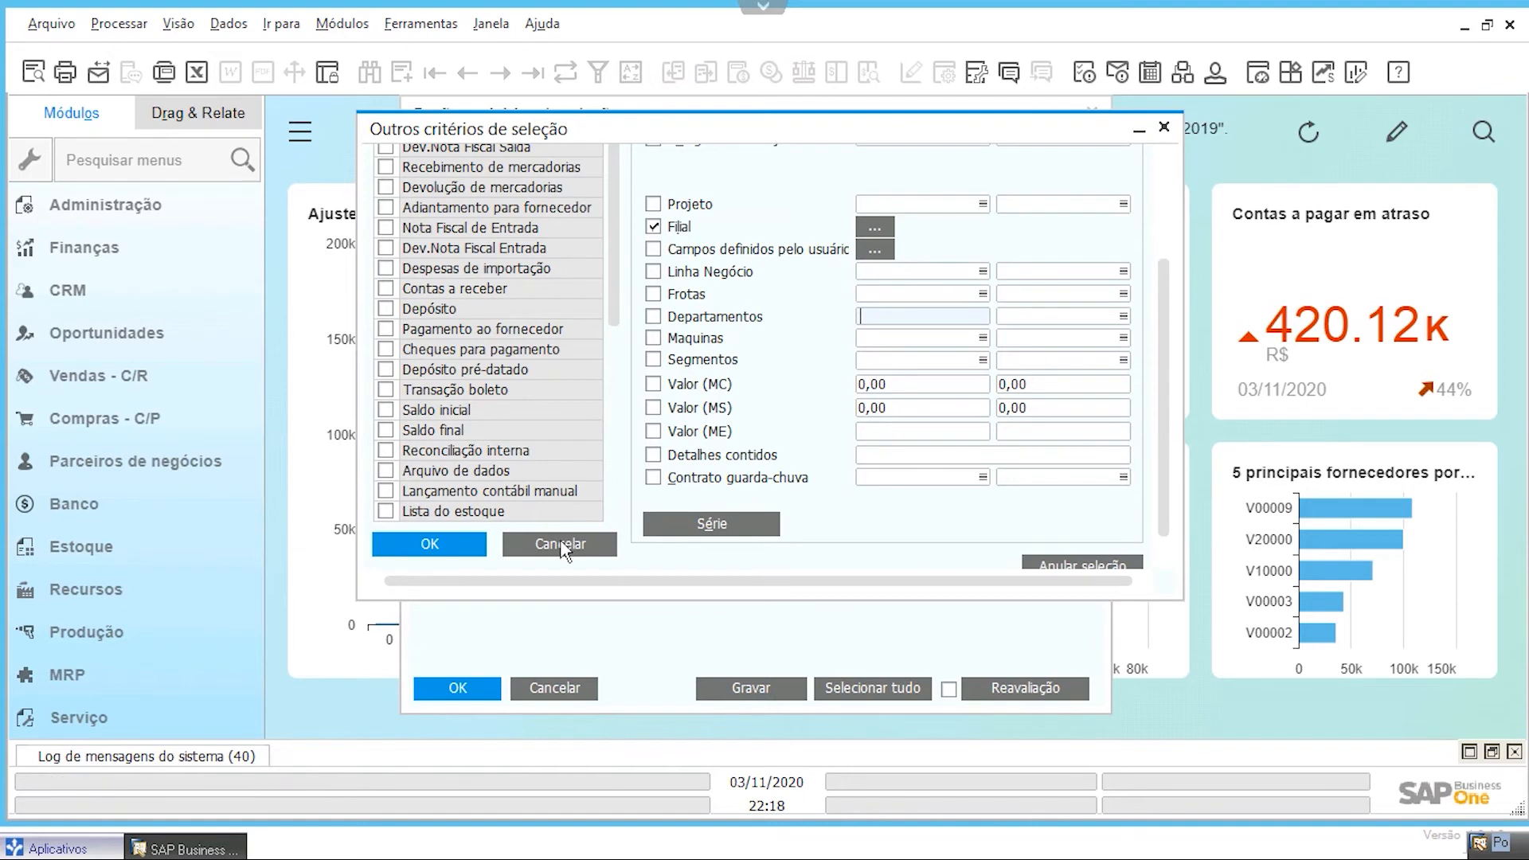
{"action": "scroll", "coordinate": [825, 402], "scroll_direction": "up", "scroll_amount": 4}
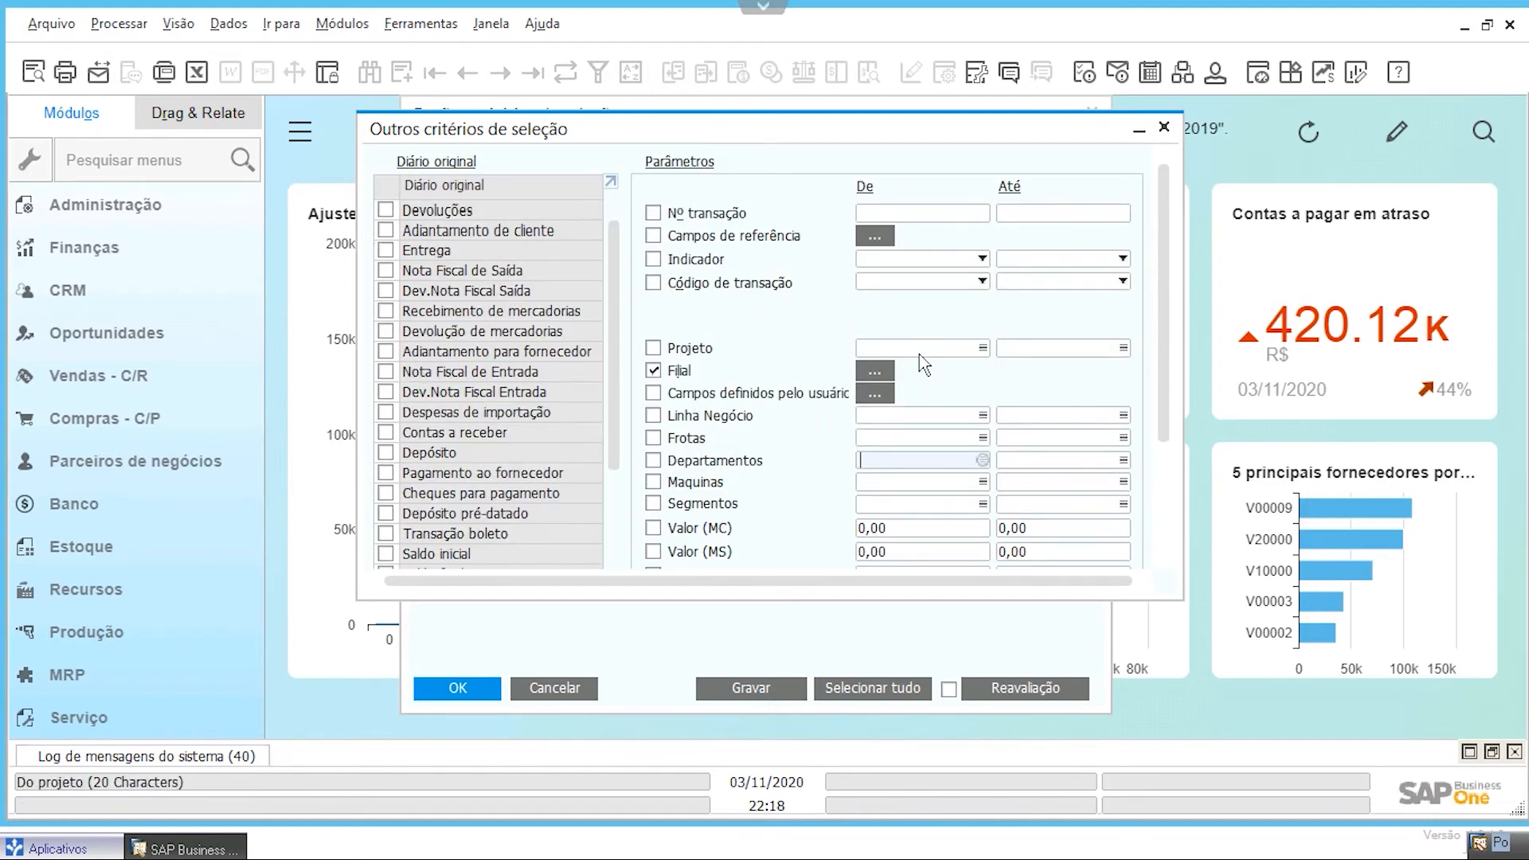
{"action": "scroll", "coordinate": [898, 373], "scroll_direction": "down", "scroll_amount": 4}
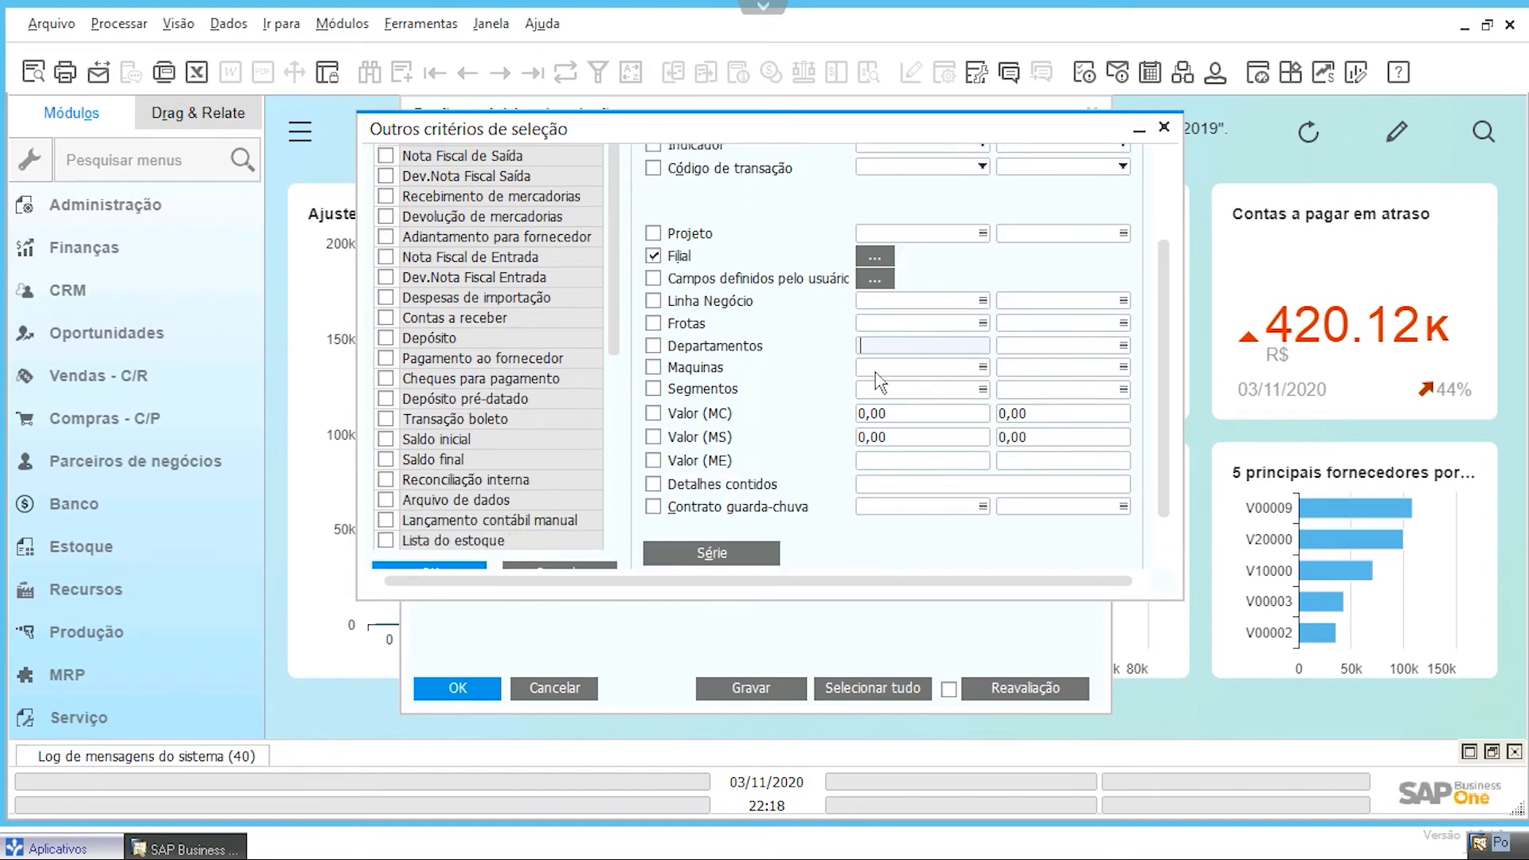
{"action": "left_click", "coordinate": [562, 555]}
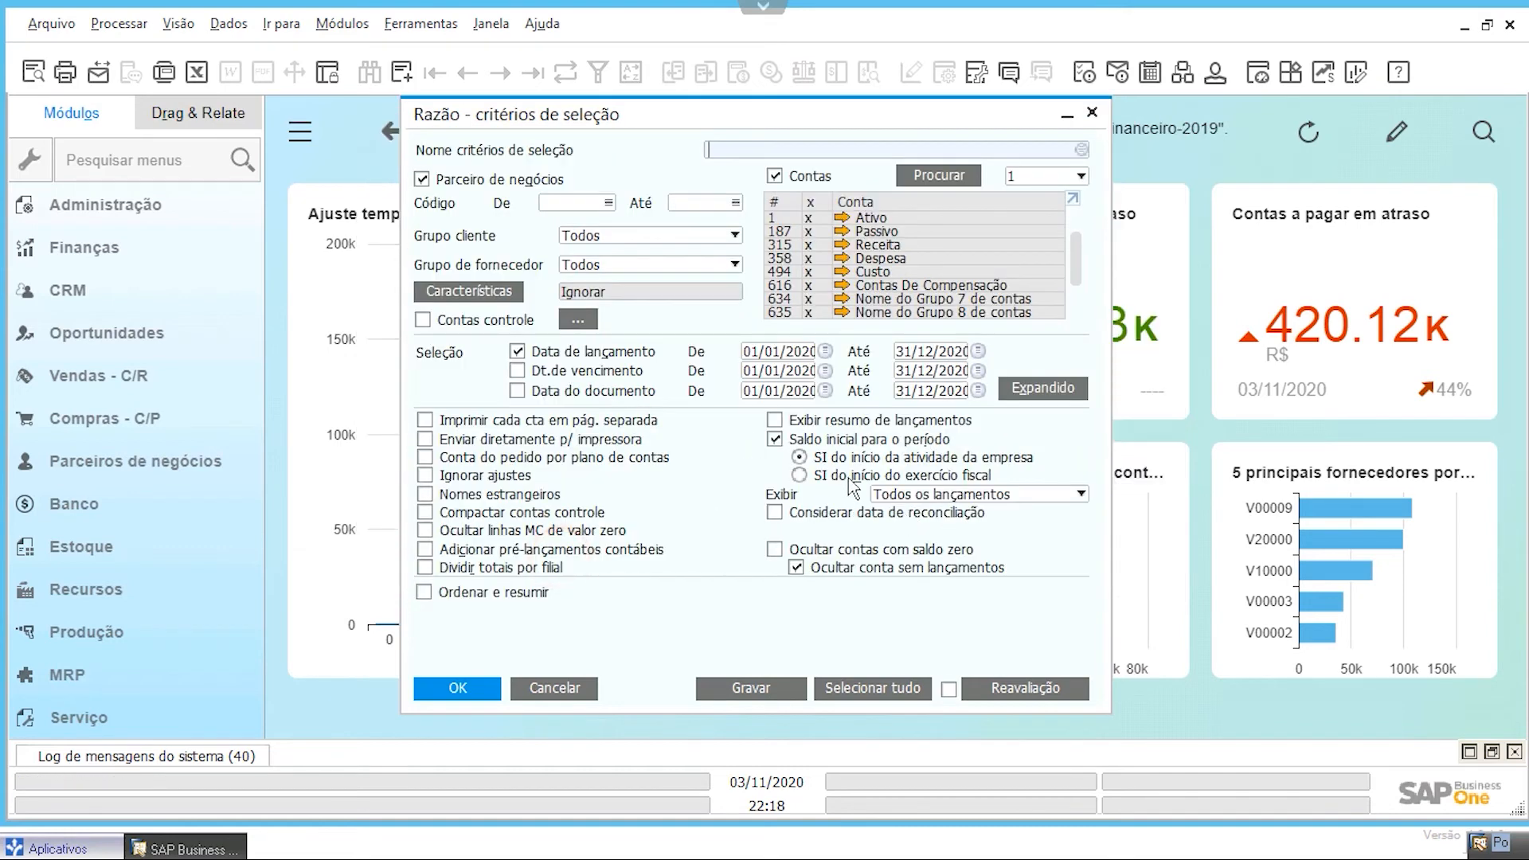
{"action": "left_click", "coordinate": [587, 689]}
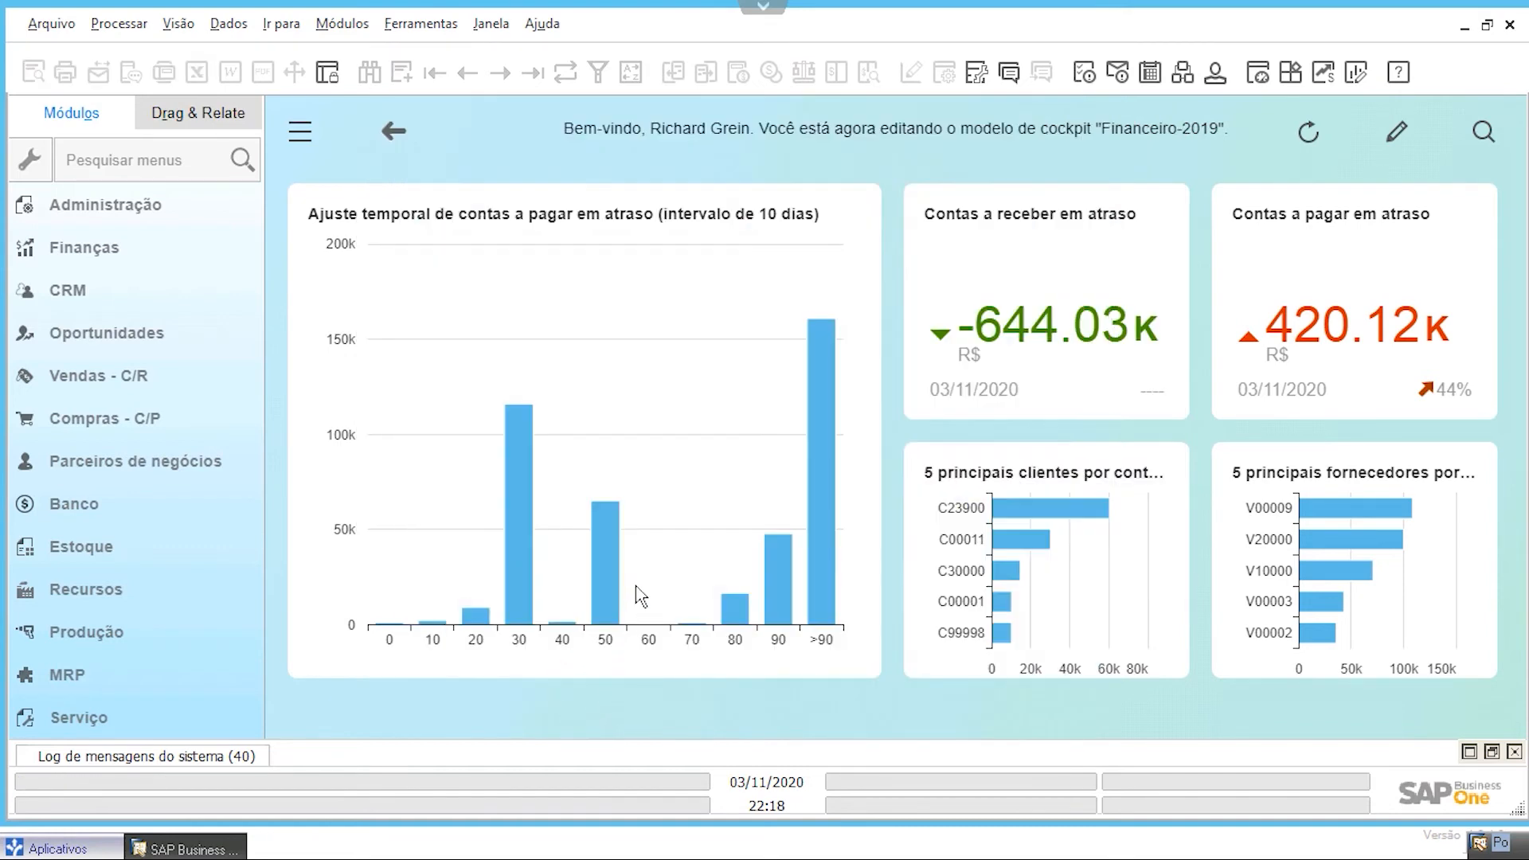
Find the Balancete report by searching the menus for BALAN, and mark all accounts in its selection criteria
{"action": "left_click", "coordinate": [121, 160]}
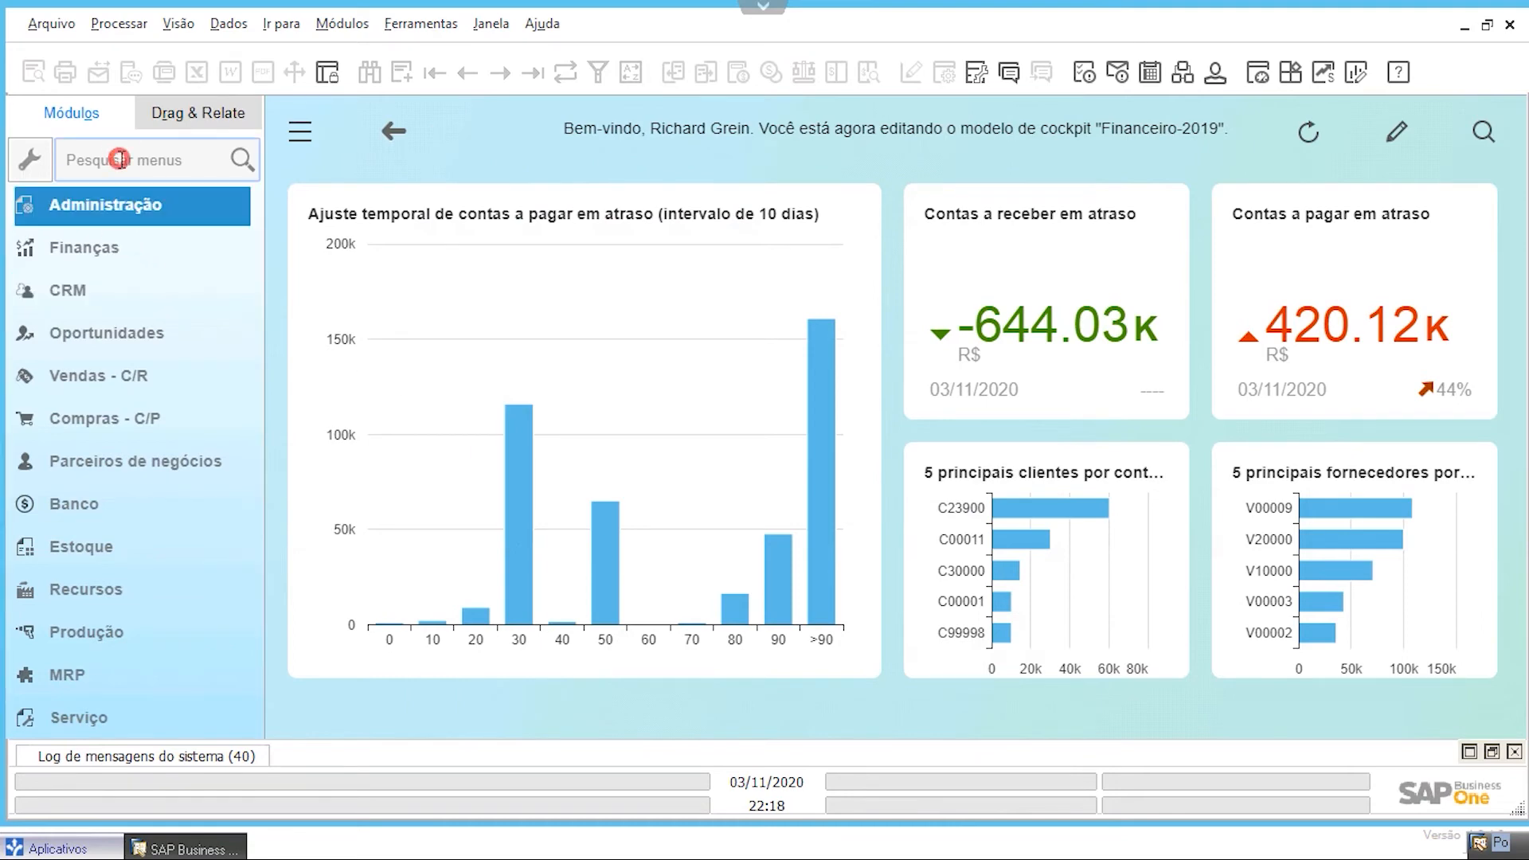
{"action": "type", "text": "BALAN"}
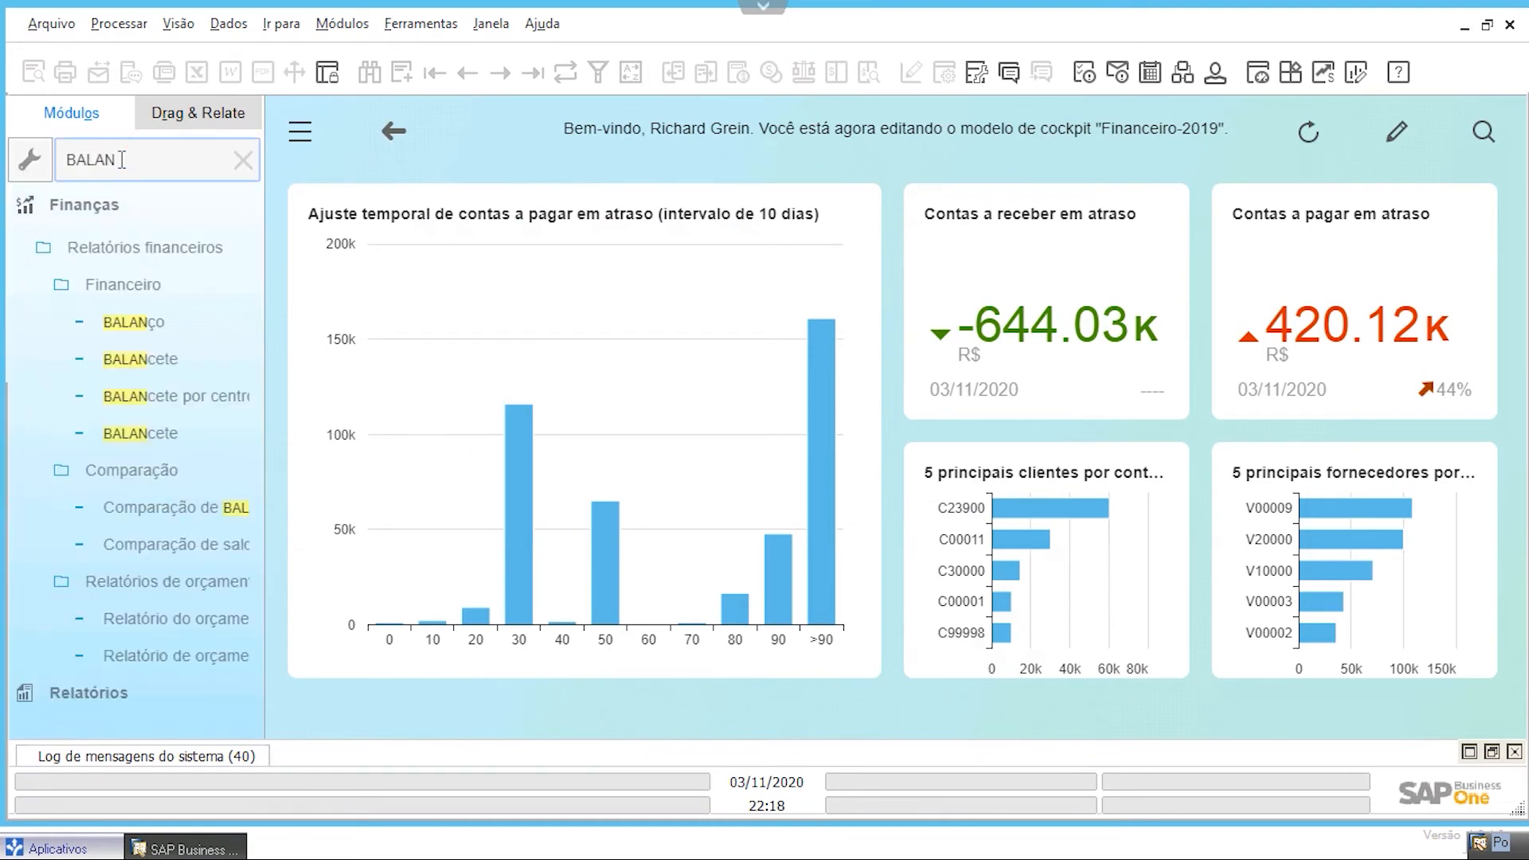
{"action": "left_click", "coordinate": [129, 359]}
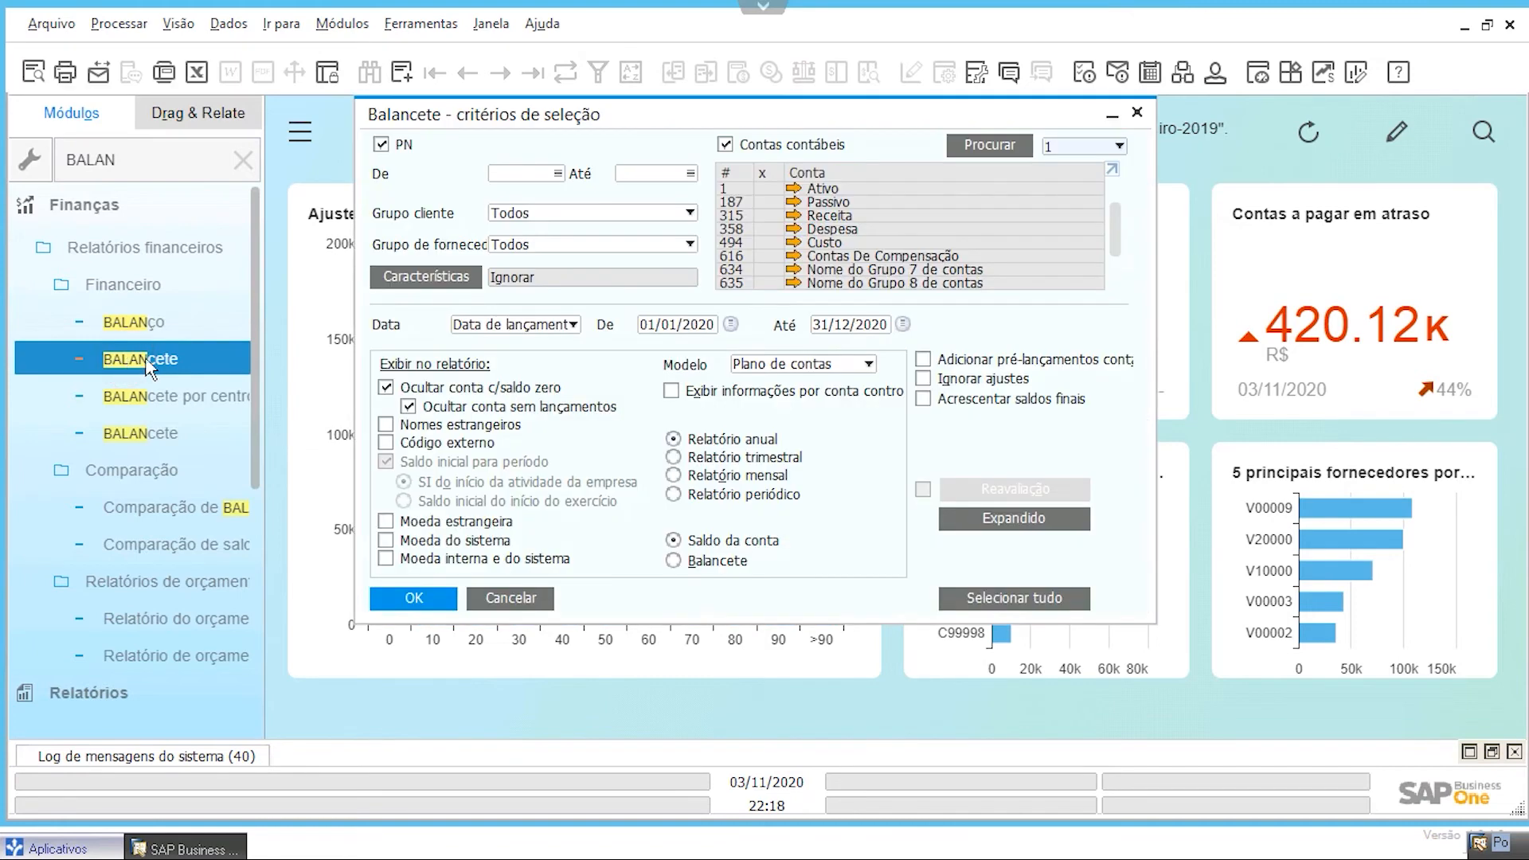
{"action": "double_click", "coordinate": [762, 172]}
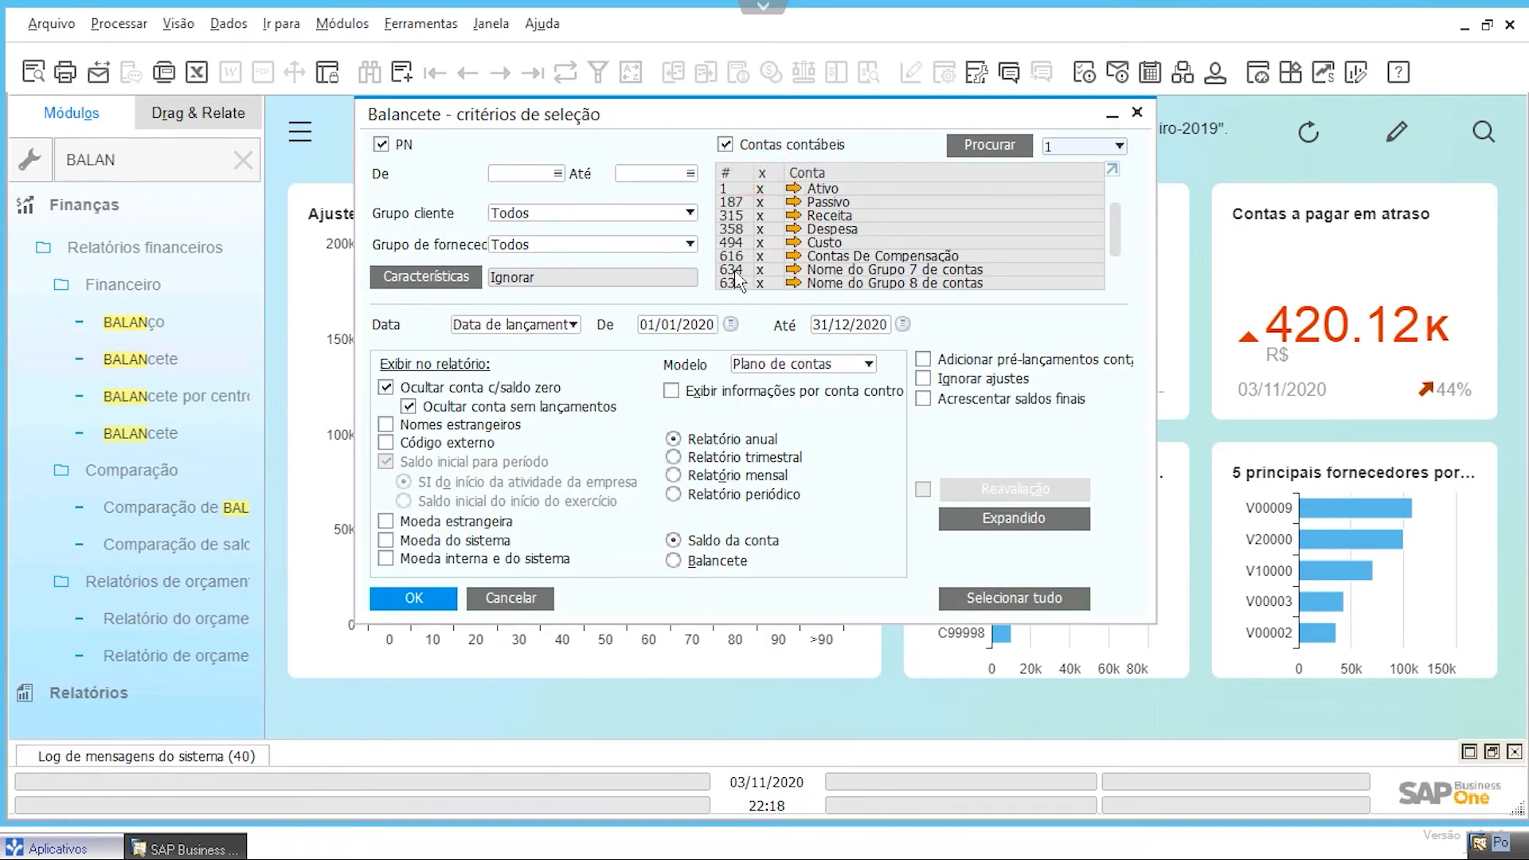
Examine the project, branch and cost dimension filters in the Balancete's expanded criteria and accept them as they are
{"action": "left_click", "coordinate": [1029, 522]}
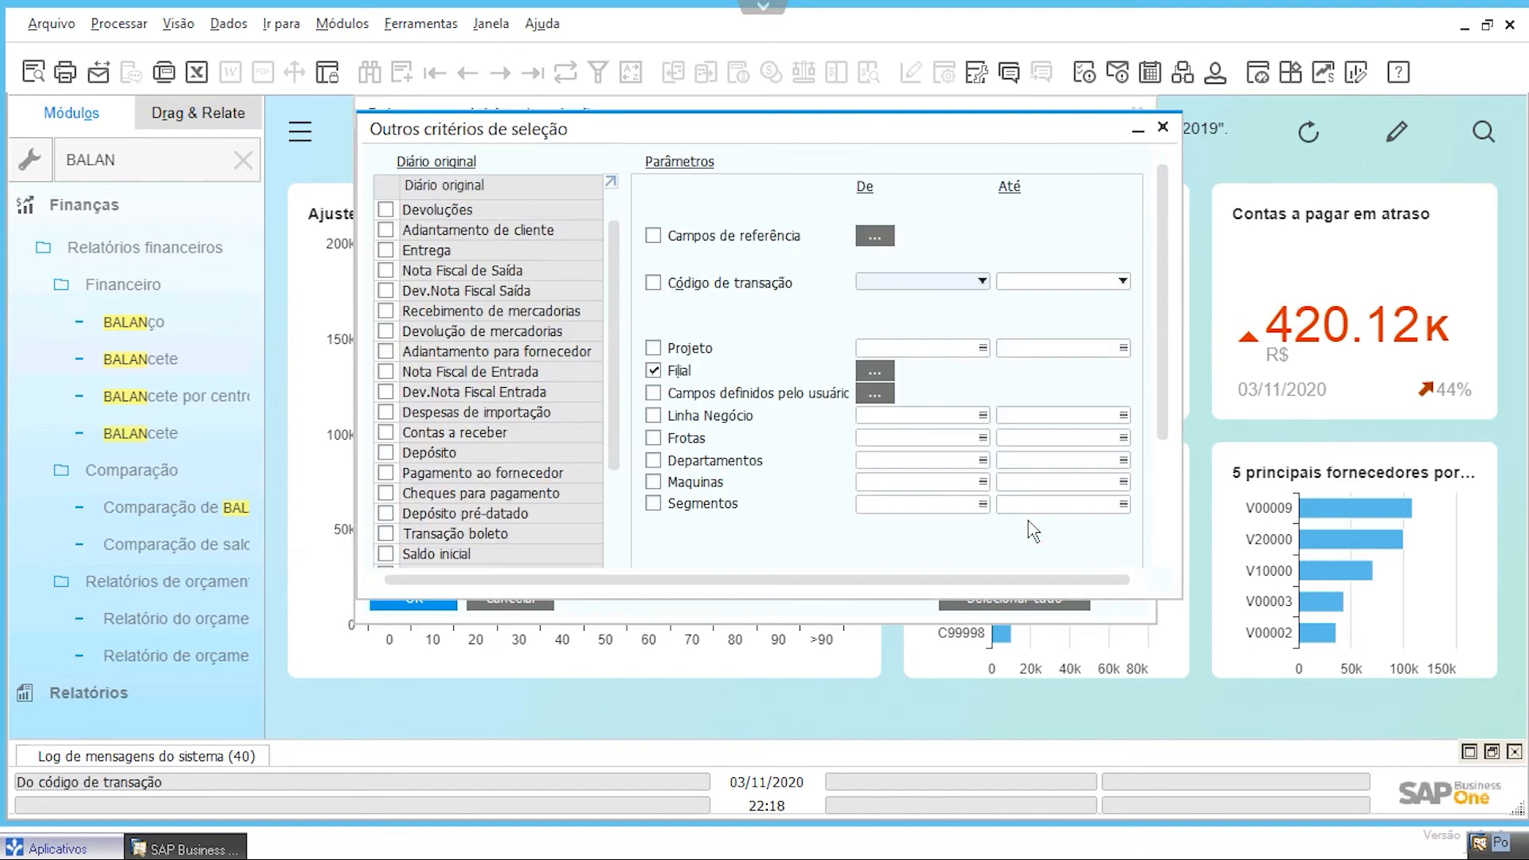
{"action": "left_click", "coordinate": [896, 348]}
{"action": "left_click", "coordinate": [876, 415]}
{"action": "left_click", "coordinate": [881, 459]}
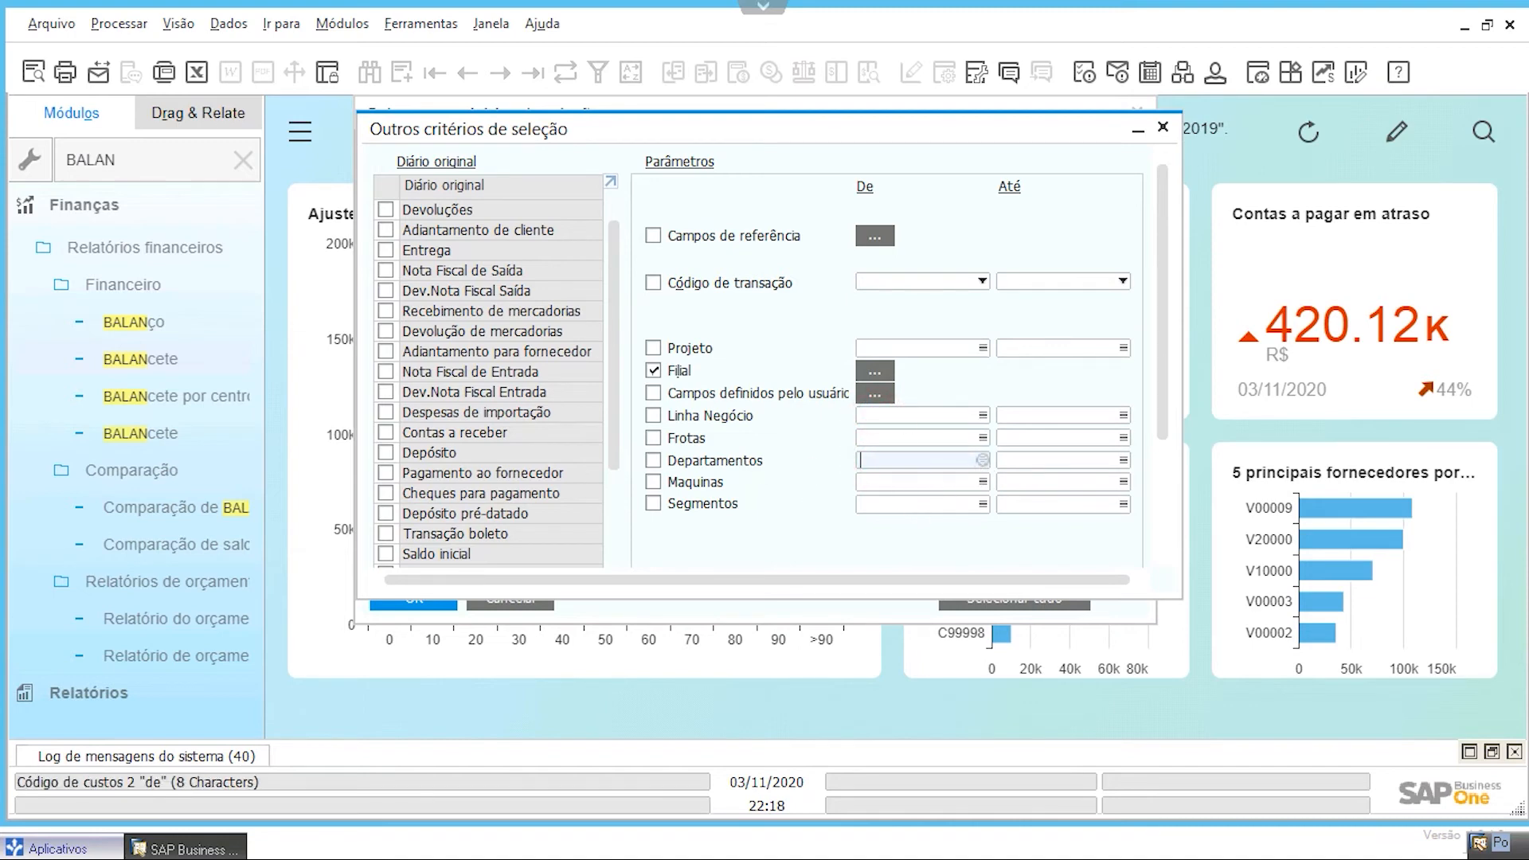
{"action": "scroll", "coordinate": [915, 440], "scroll_direction": "down", "scroll_amount": 3}
{"action": "scroll", "coordinate": [921, 446], "scroll_direction": "down", "scroll_amount": 1}
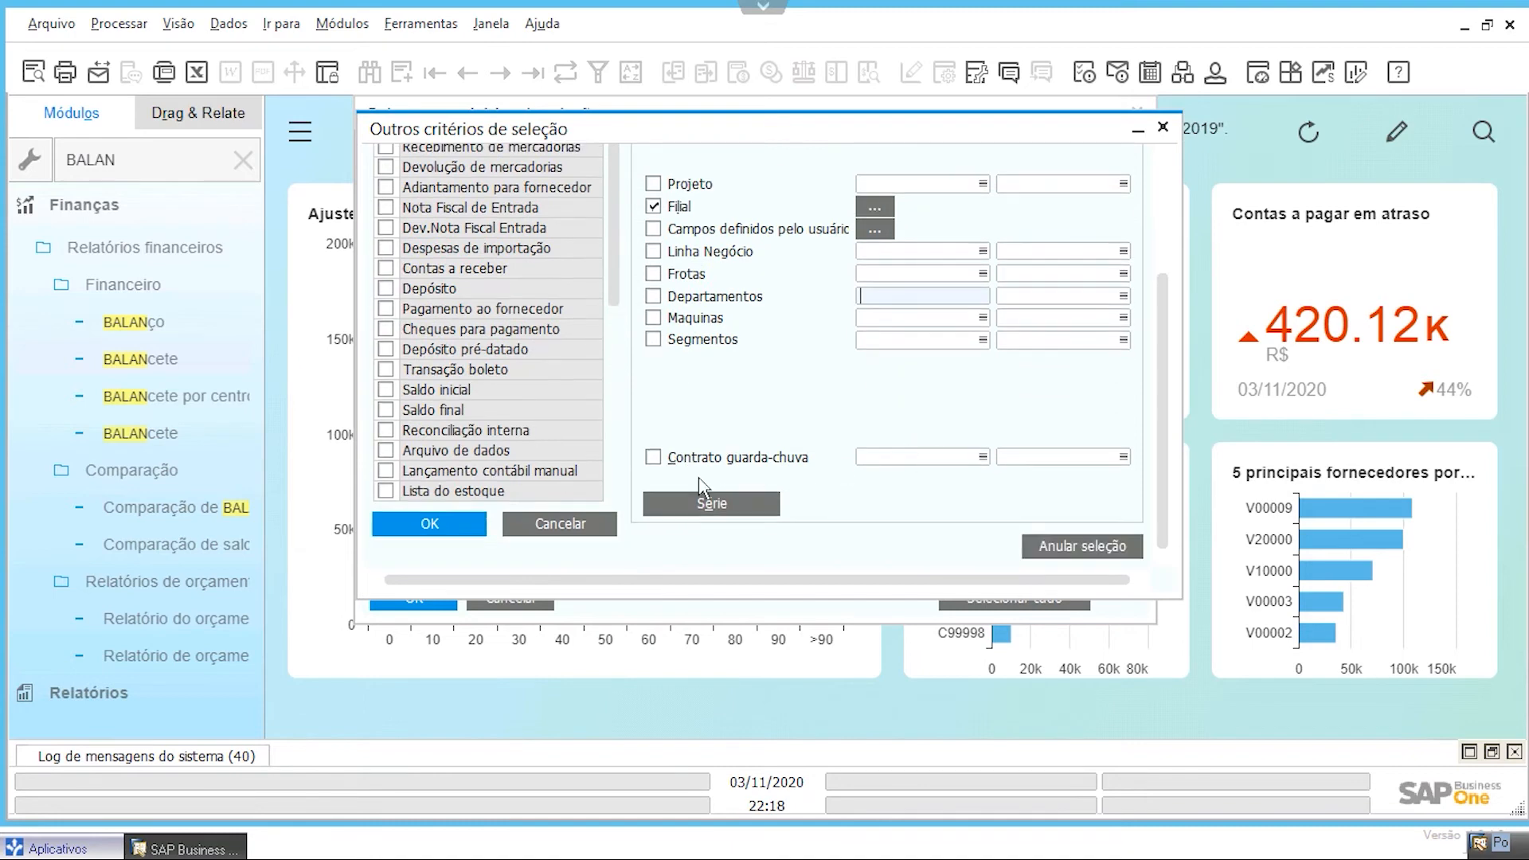
{"action": "scroll", "coordinate": [854, 437], "scroll_direction": "up", "scroll_amount": 1}
{"action": "left_click", "coordinate": [413, 549]}
Run the account balance report for 01/01/2020 to 31/12/2020 and look through its account list
{"action": "left_click", "coordinate": [437, 598]}
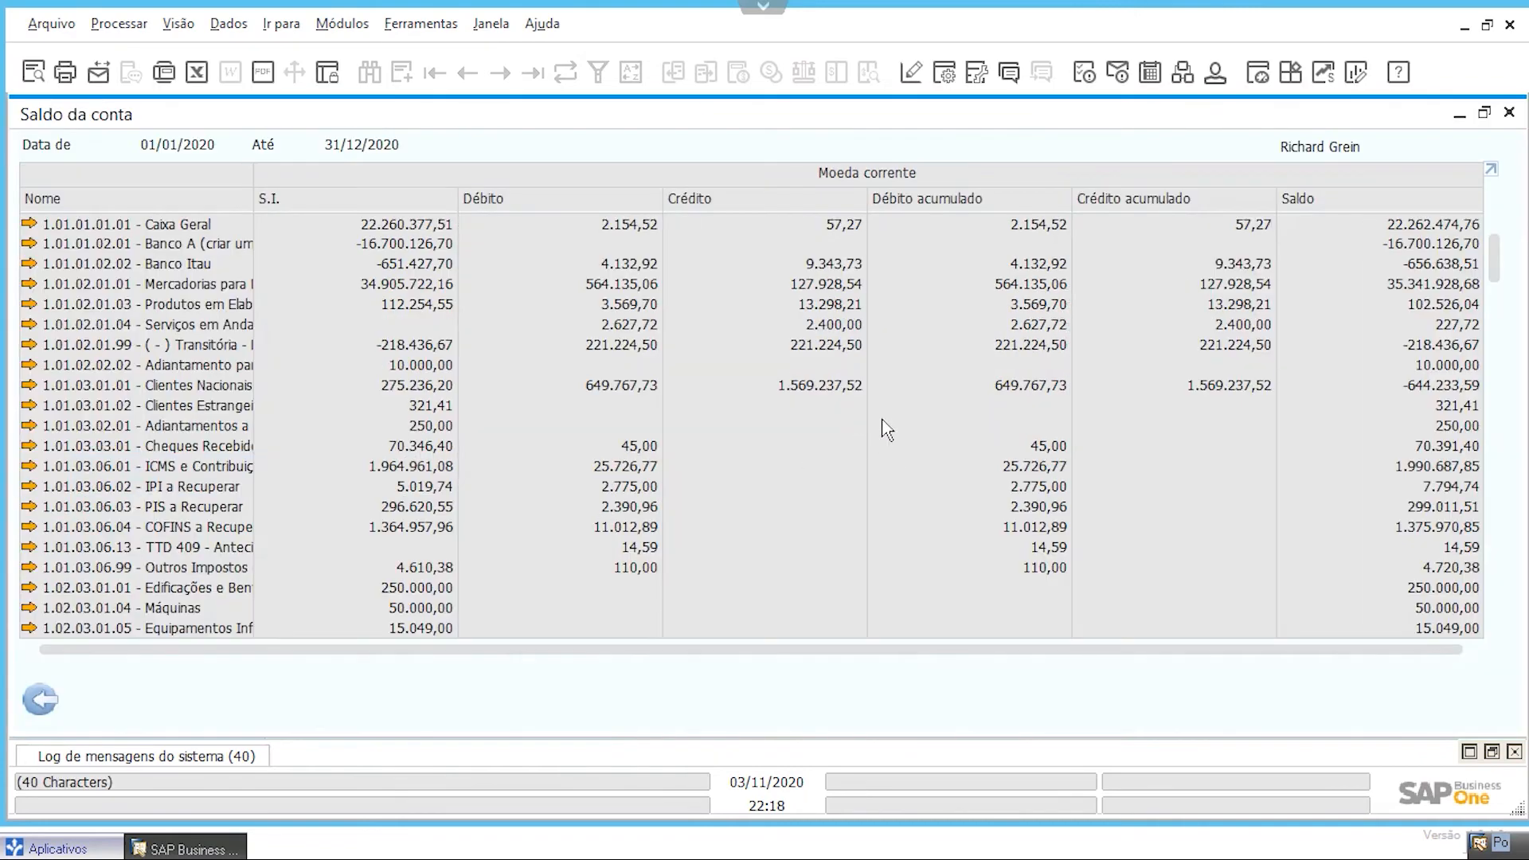
{"action": "scroll", "coordinate": [905, 375], "scroll_direction": "down", "scroll_amount": 4}
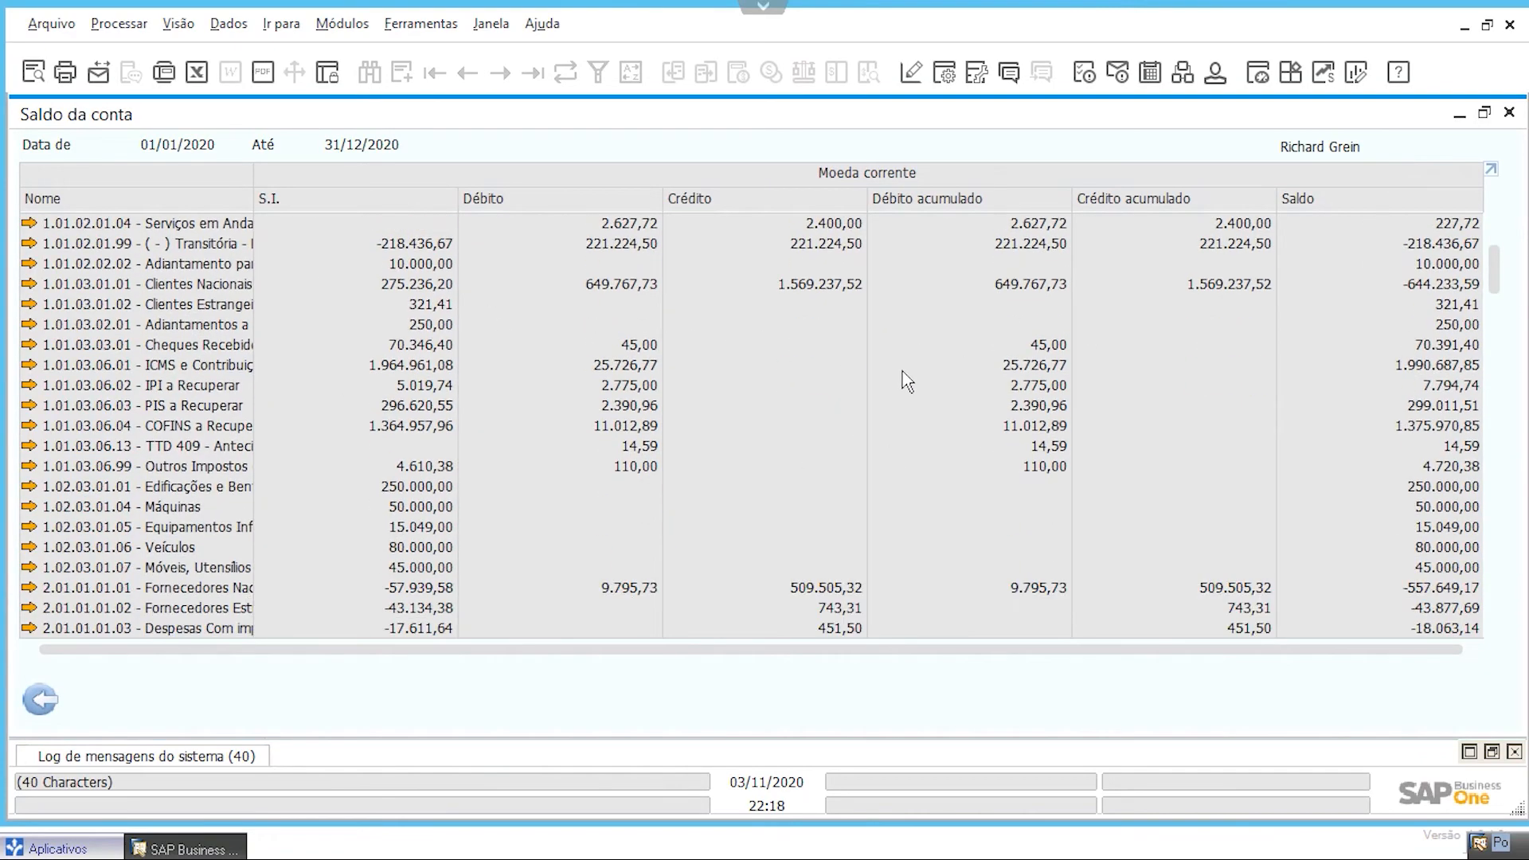
{"action": "left_click_drag", "start_coordinate": [1496, 293], "coordinate": [1507, 655]}
{"action": "left_click_drag", "start_coordinate": [1501, 556], "coordinate": [1422, 151]}
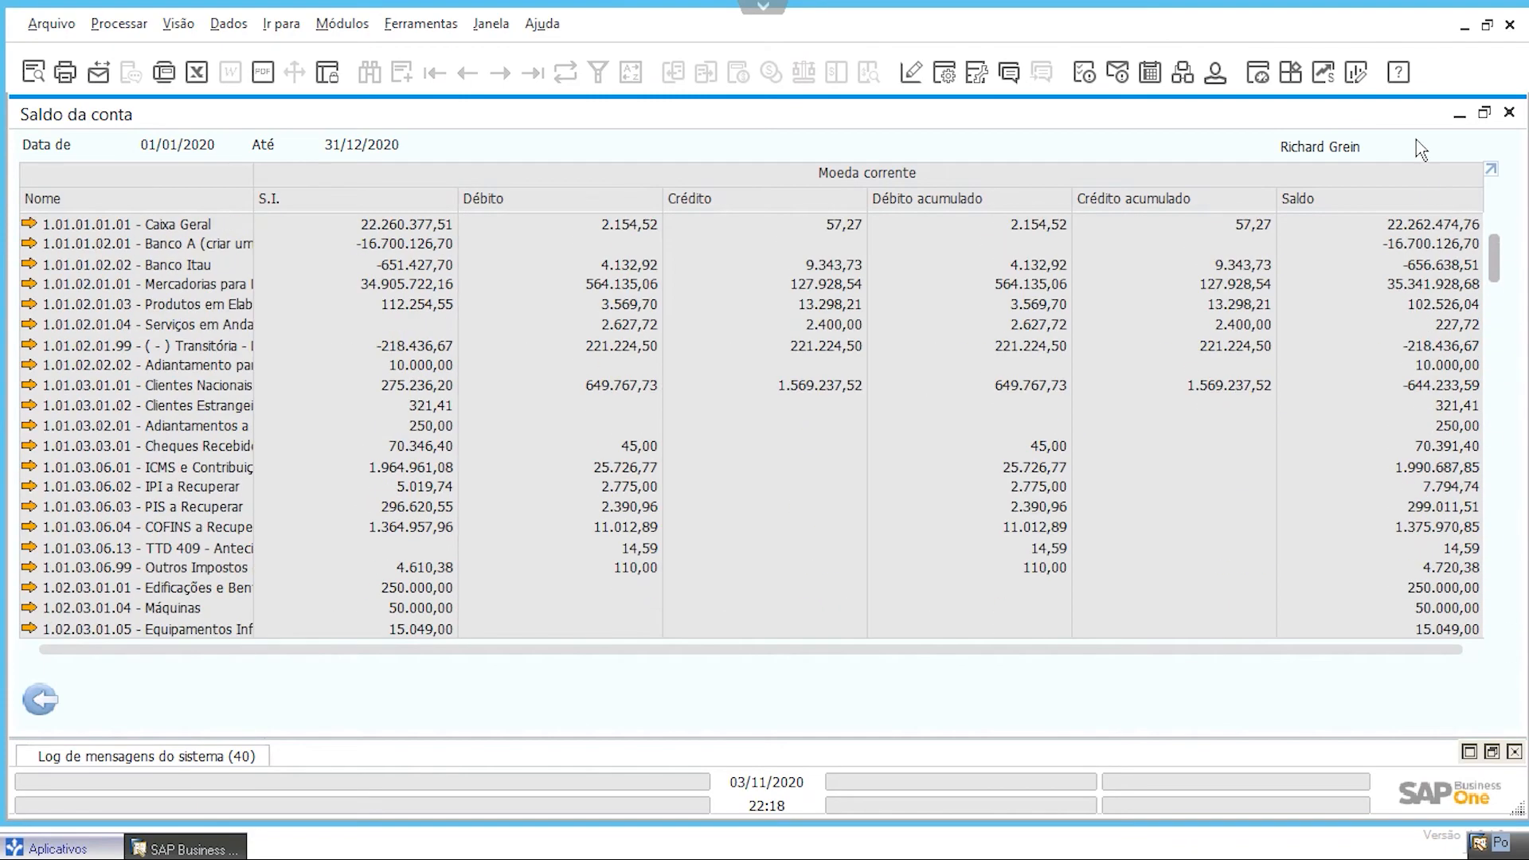
Return from the balance report, close the Balancete selection criteria and clear the menu search
{"action": "left_click", "coordinate": [41, 696]}
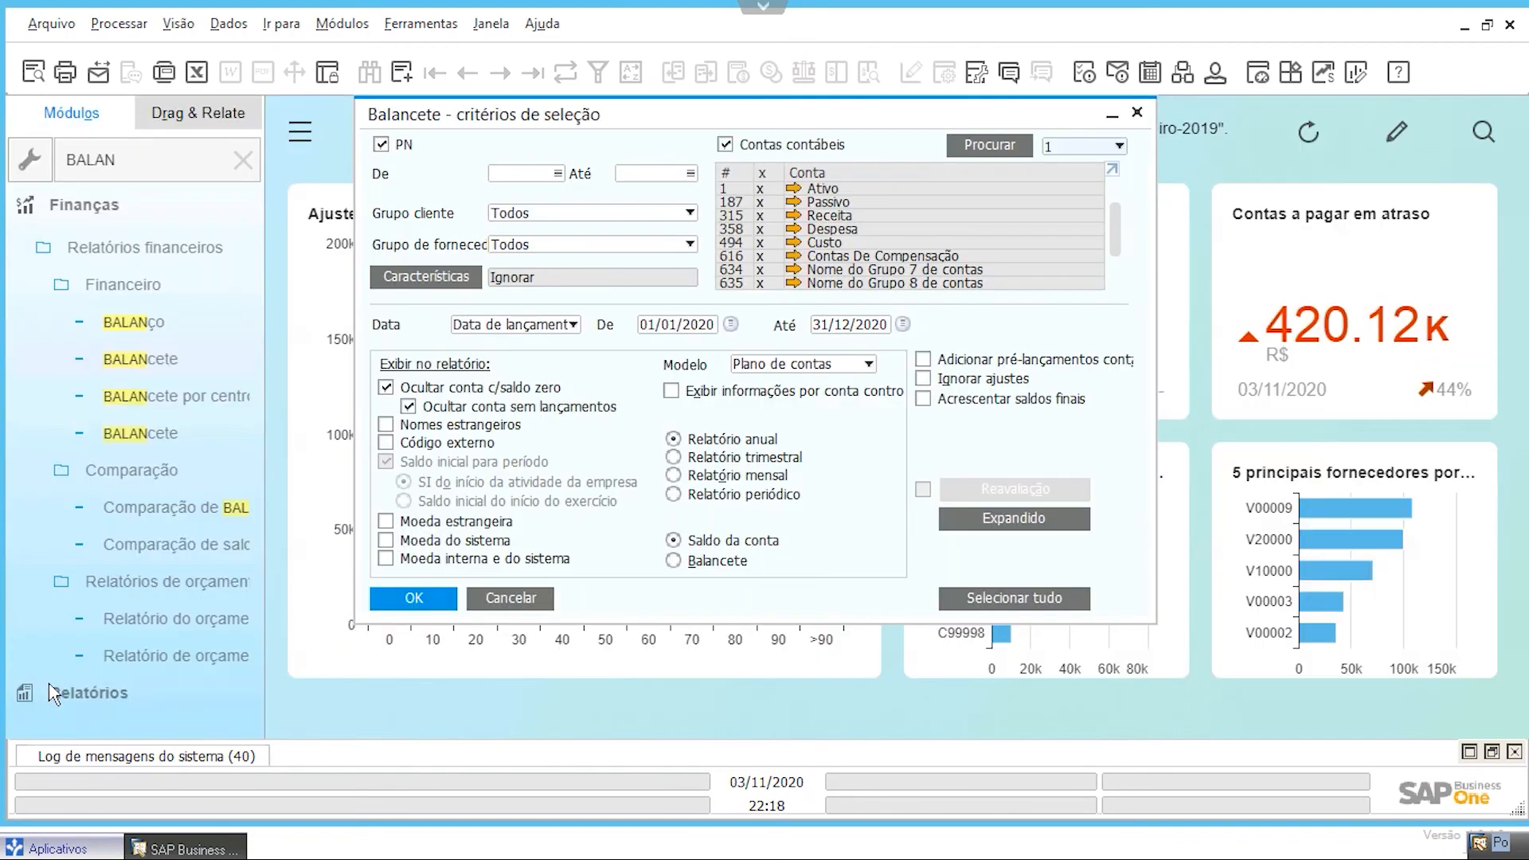
{"action": "left_click", "coordinate": [511, 598]}
{"action": "left_click", "coordinate": [227, 201]}
{"action": "left_click", "coordinate": [238, 160]}
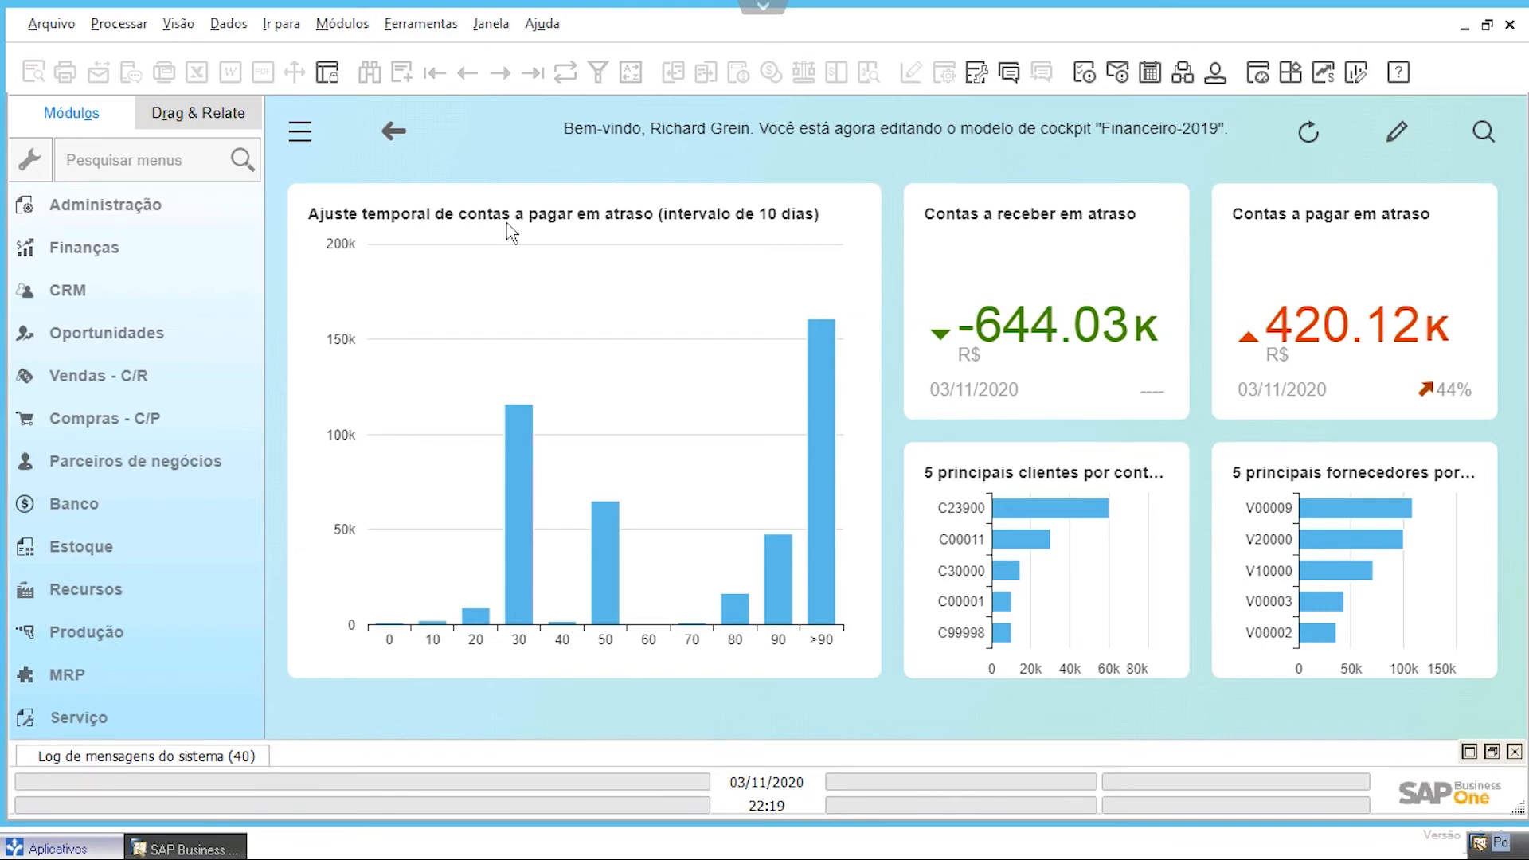
Start a new purchase order and choose Maxi-Teq do Brasil LTDA as the supplier
{"action": "left_click", "coordinate": [335, 28]}
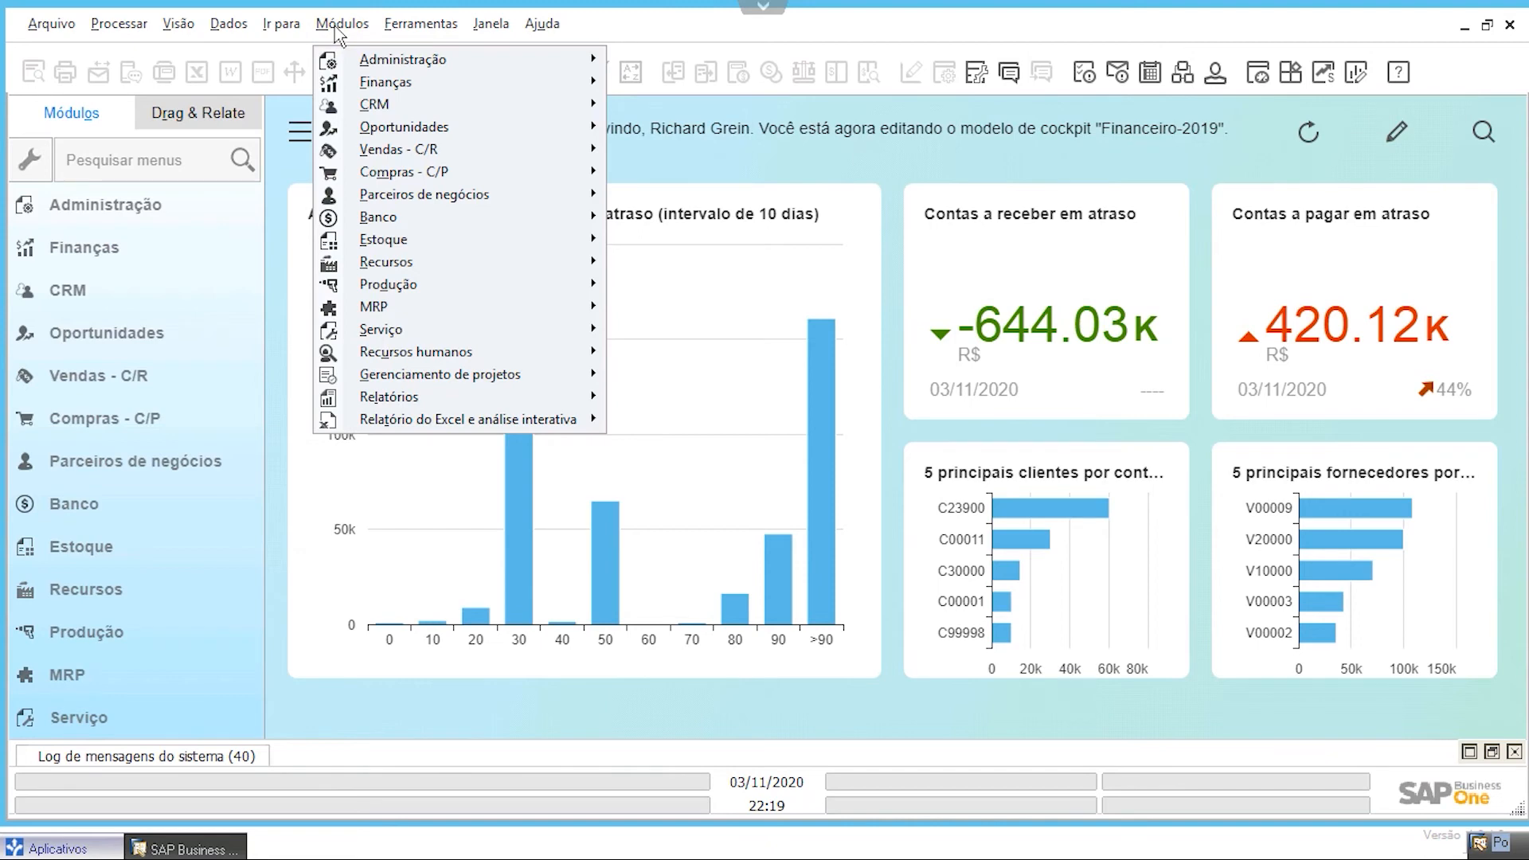
{"action": "mouse_move", "coordinate": [390, 172]}
{"action": "left_click", "coordinate": [686, 238]}
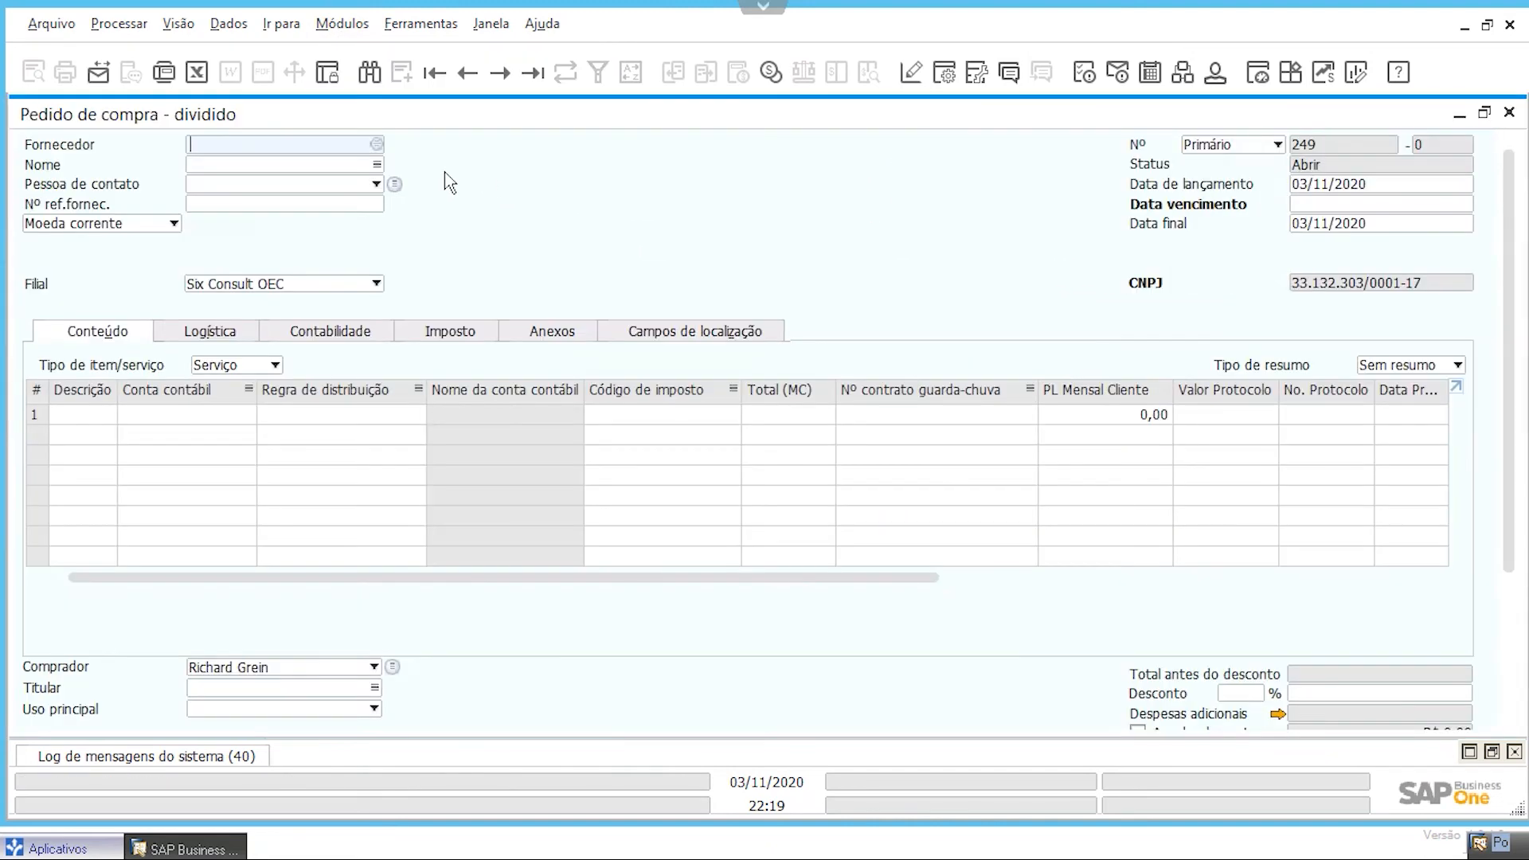
{"action": "key", "text": "Tab"}
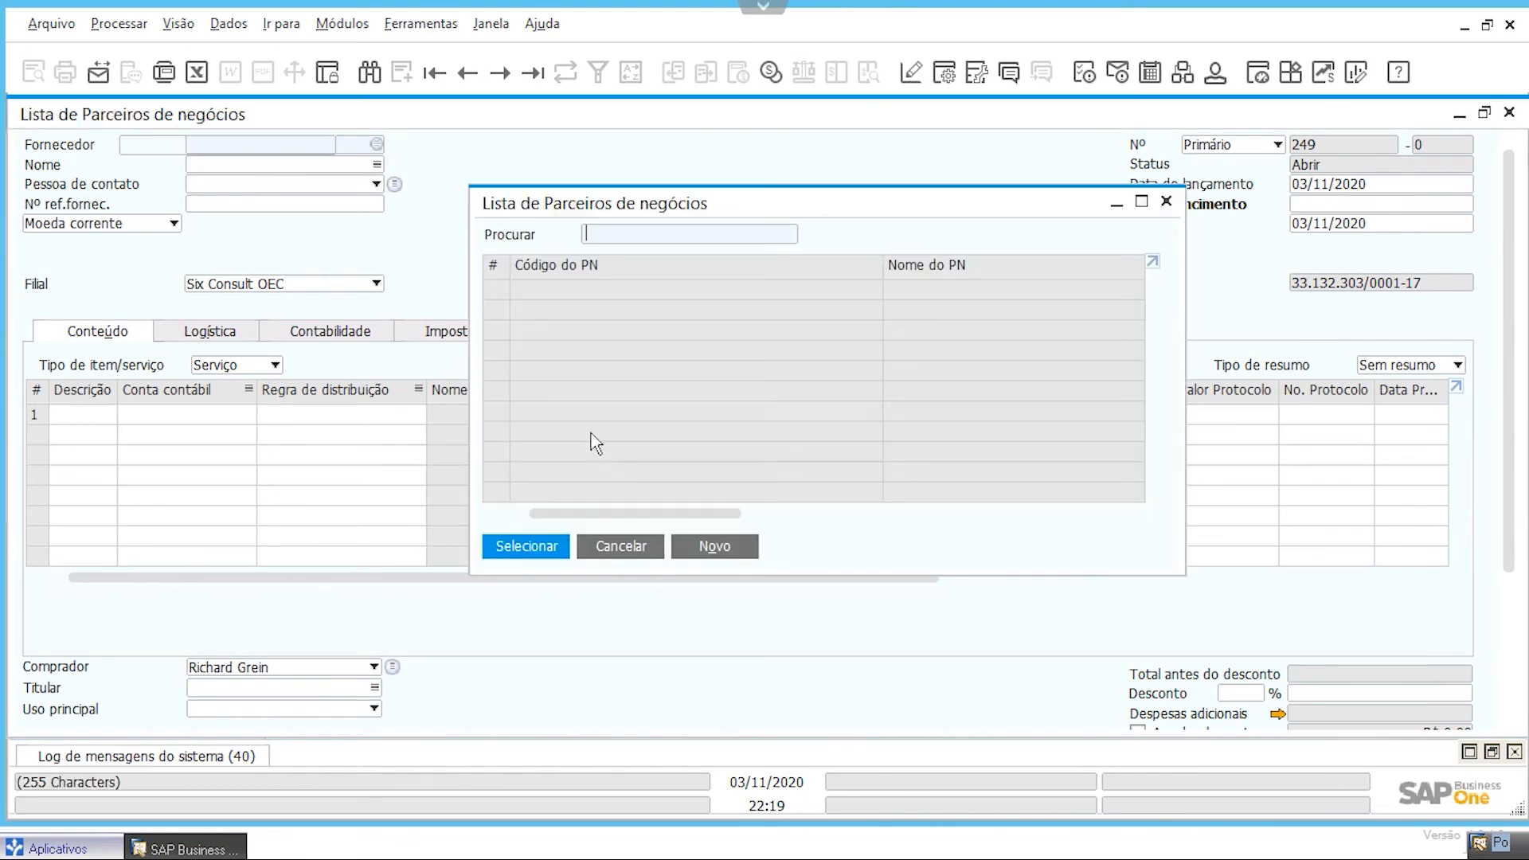
{"action": "double_click", "coordinate": [486, 383]}
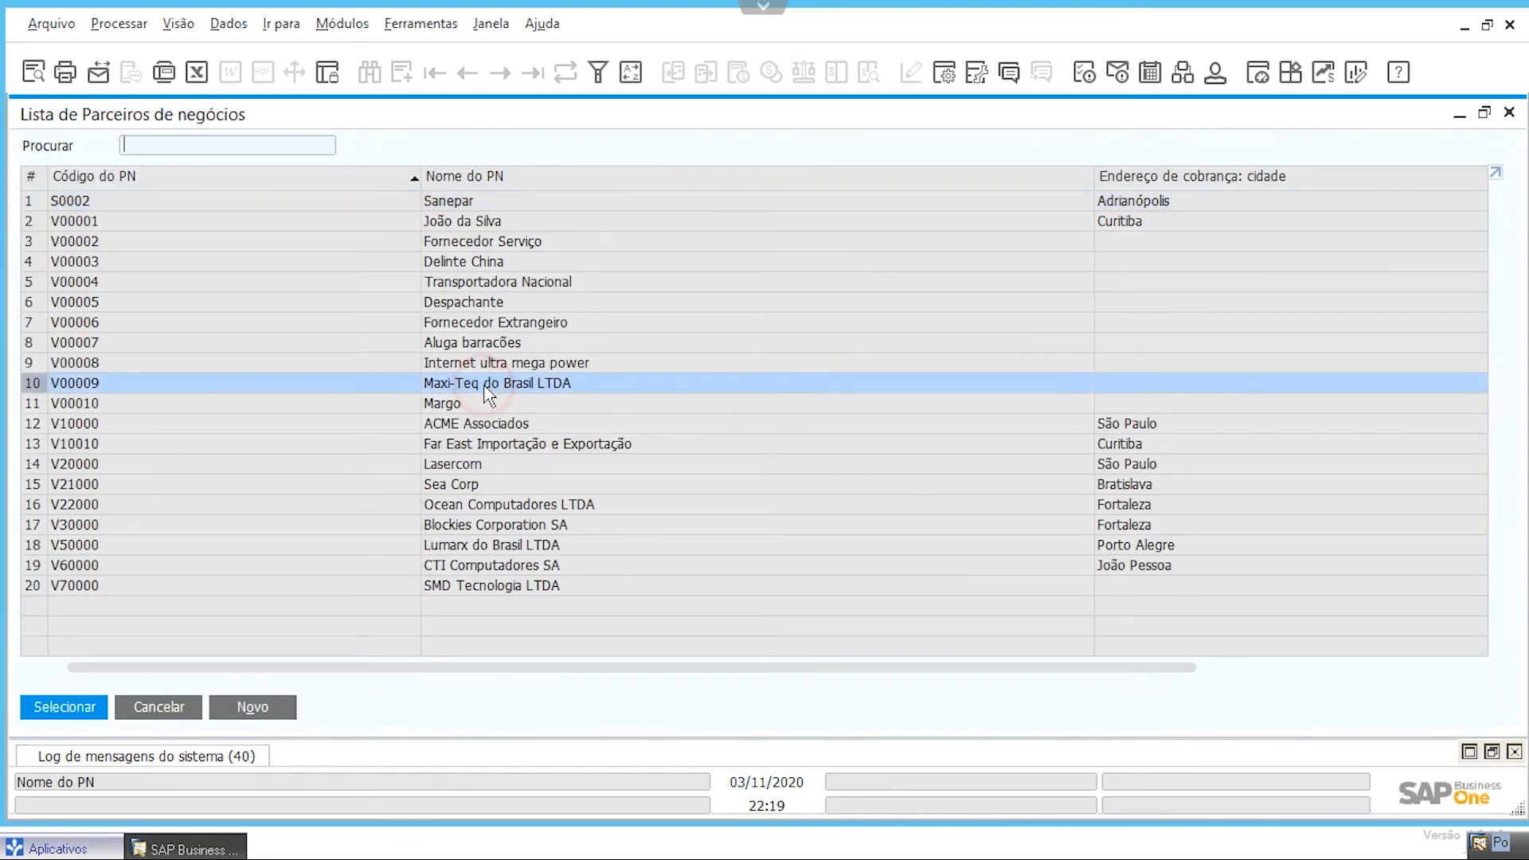
Describe the first service line as INTERNET and assign it the ledger account 4.01.01.04.09 Internet, found by name
{"action": "left_click", "coordinate": [82, 414]}
{"action": "type", "text": "INTERNET"}
{"action": "key", "text": "Tab"}
{"action": "key", "text": "Tab"}
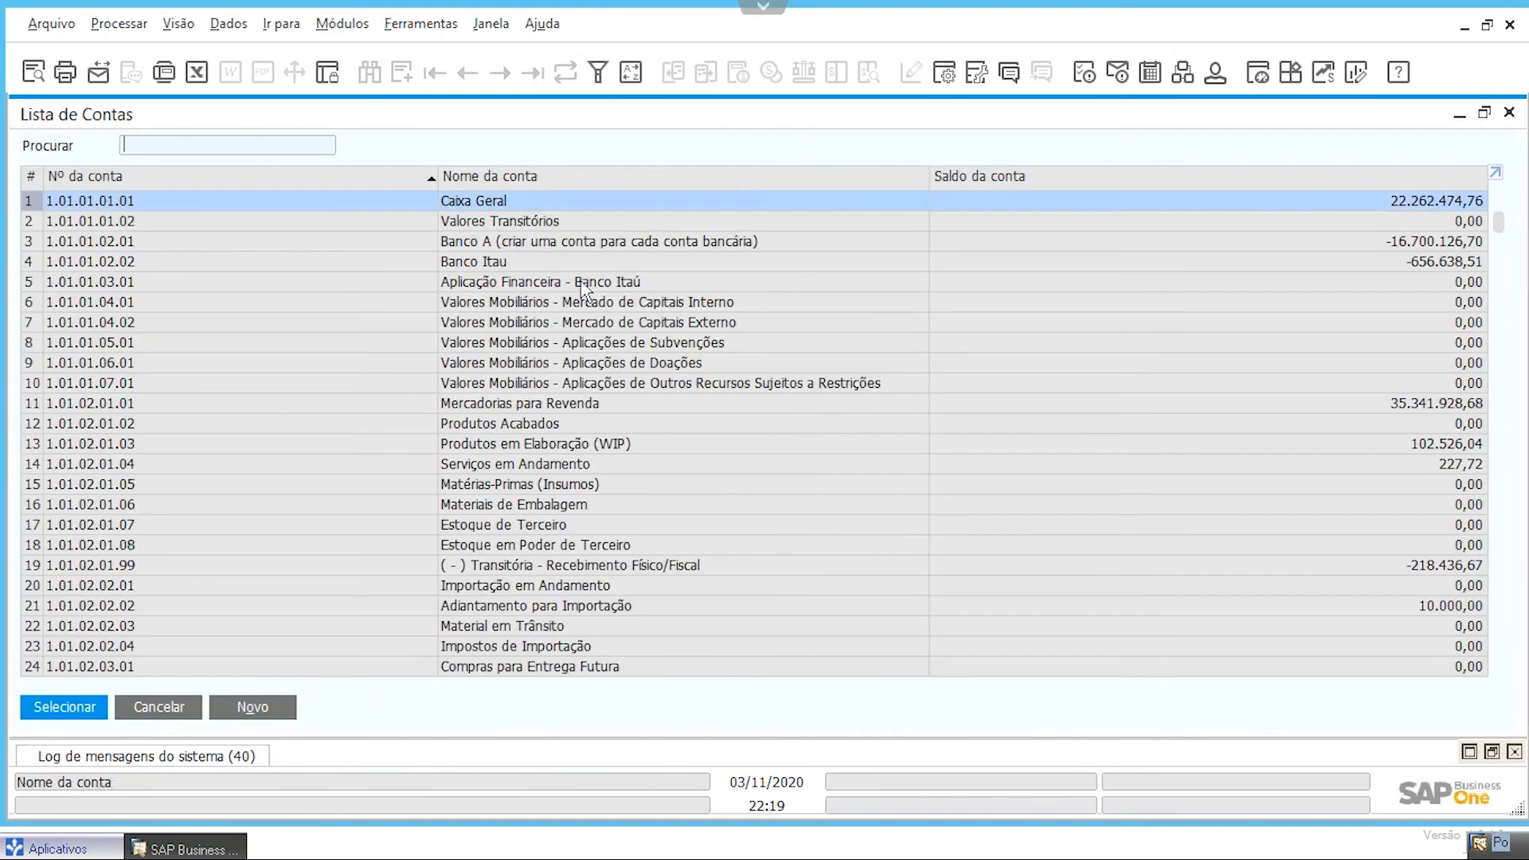
{"action": "left_click", "coordinate": [561, 177]}
{"action": "type", "text": "INTE"}
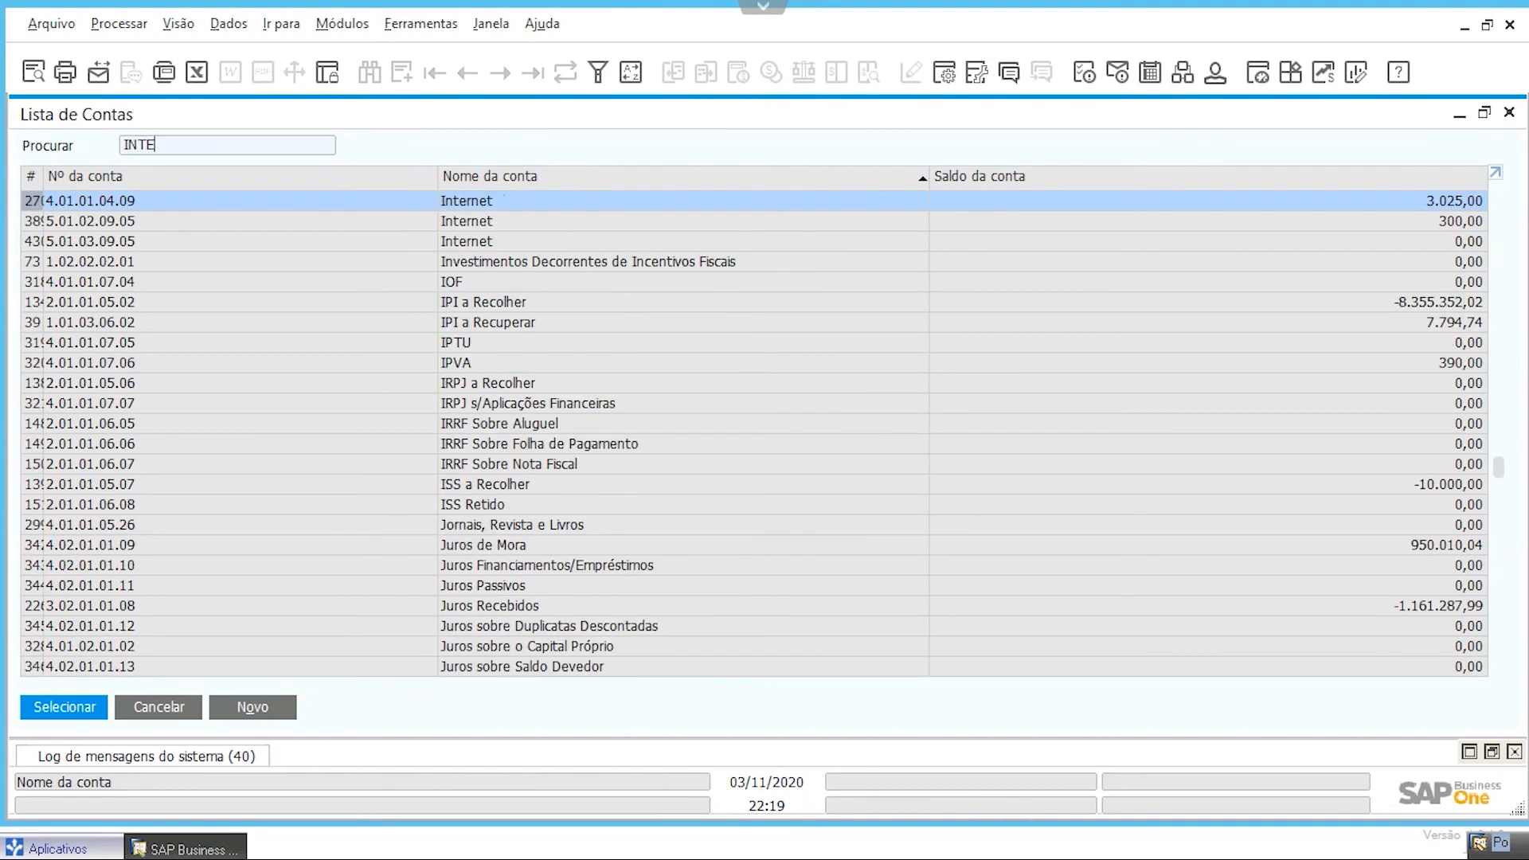
{"action": "left_click", "coordinate": [56, 707]}
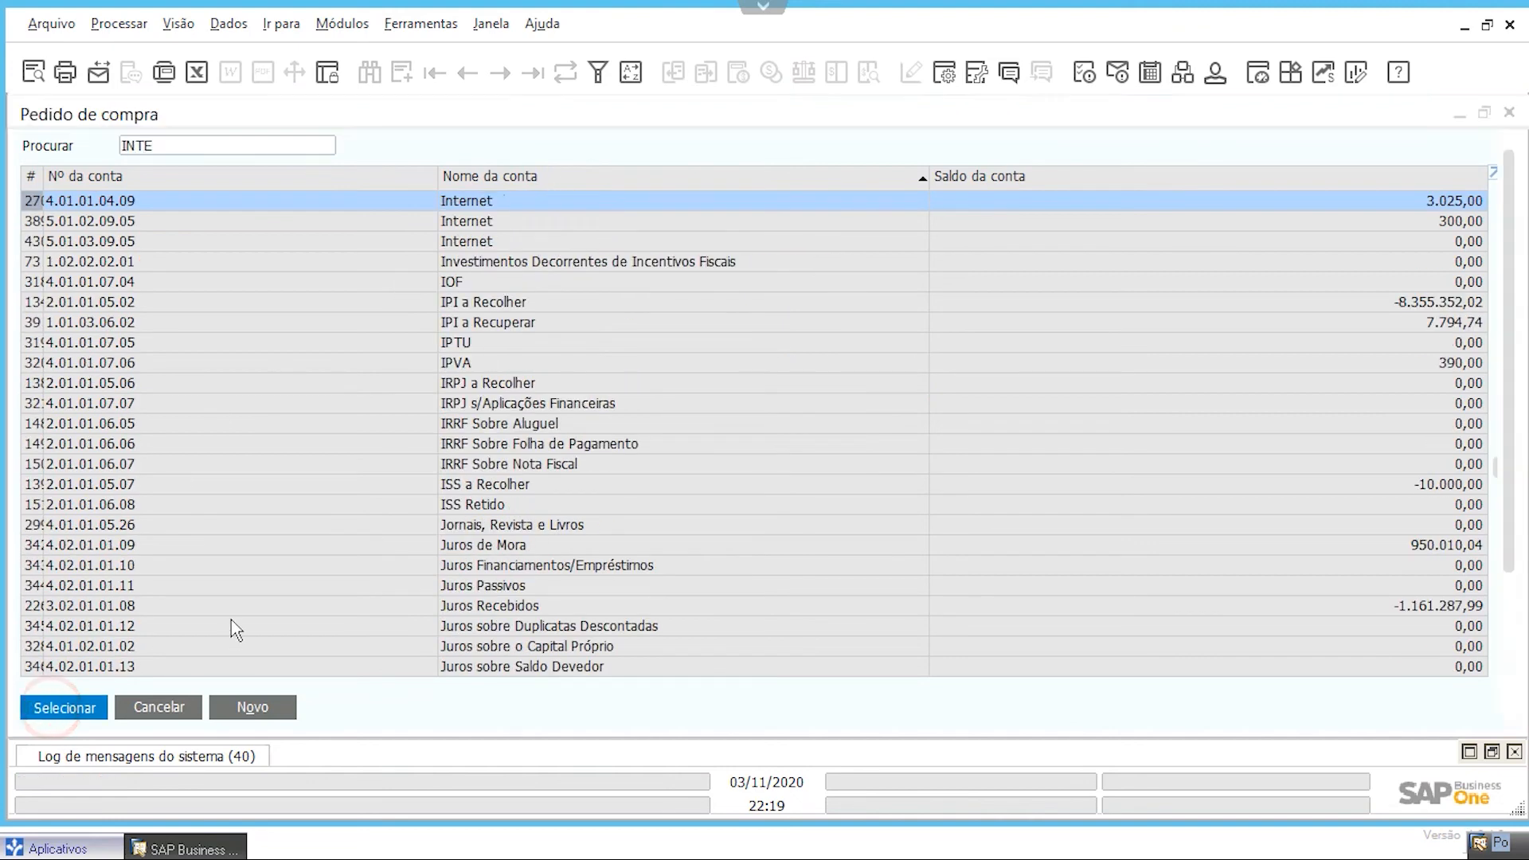
{"action": "left_click", "coordinate": [178, 24]}
{"action": "left_click", "coordinate": [263, 198]}
Examine the distribution rules offered for the Departamentos dimension of the INTERNET line and cancel the selection
{"action": "left_click", "coordinate": [366, 412]}
{"action": "left_click", "coordinate": [422, 413]}
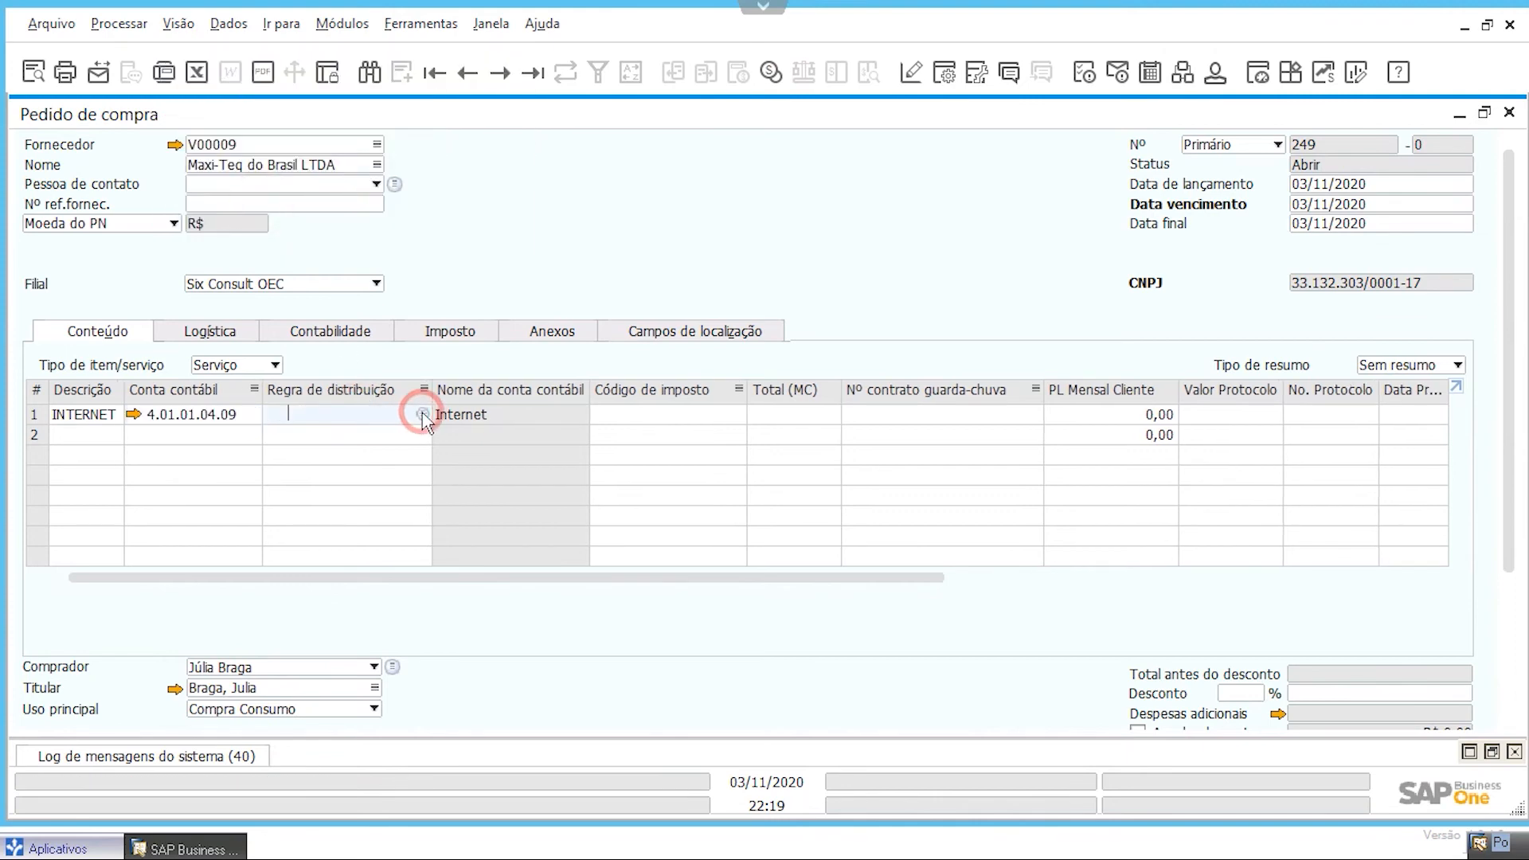
{"action": "left_click", "coordinate": [648, 380]}
{"action": "key", "text": "Tab"}
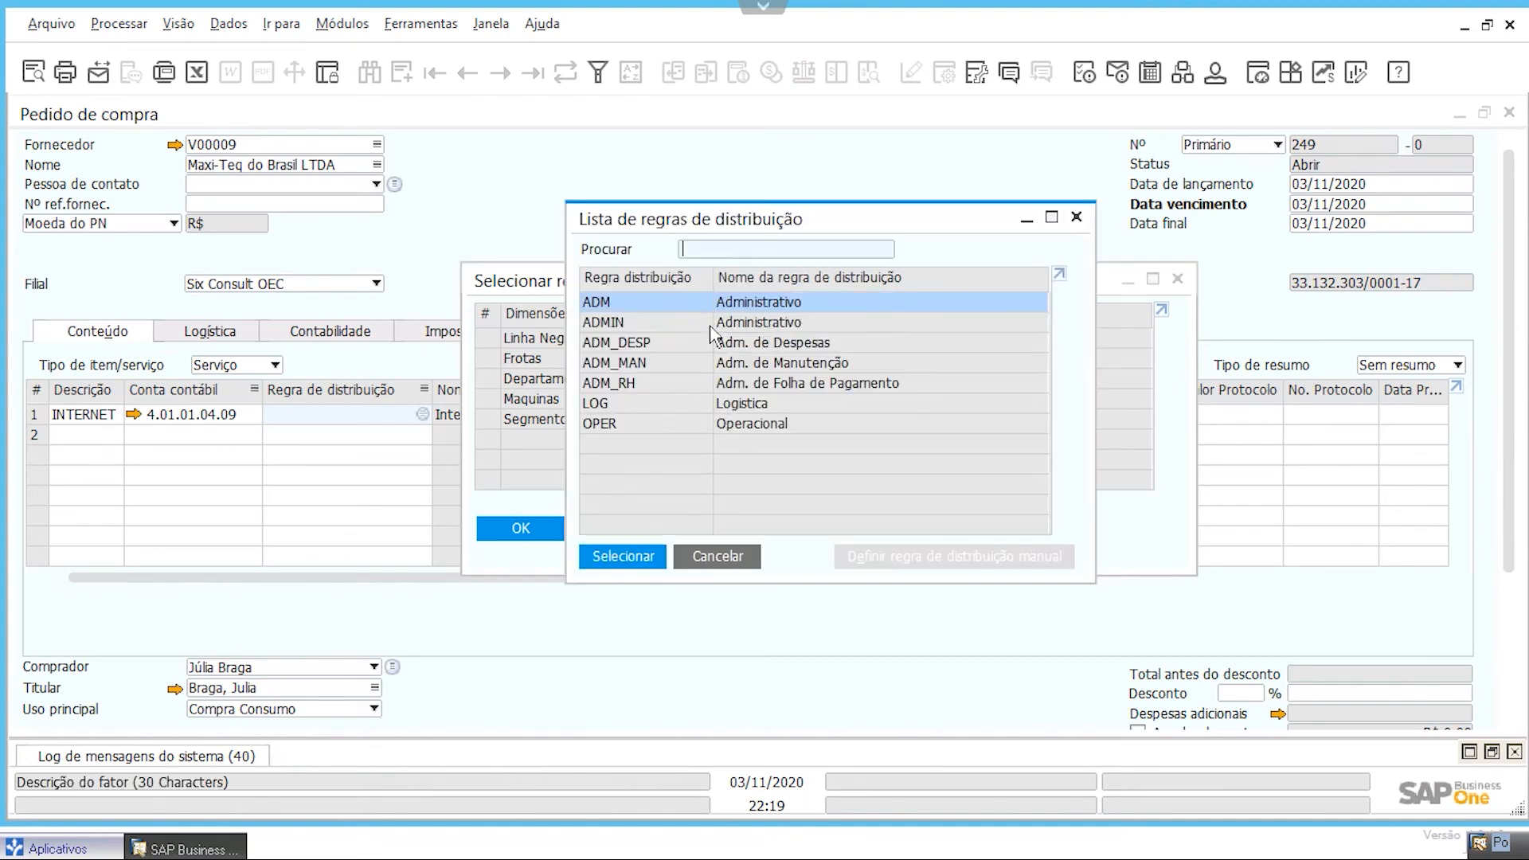
{"action": "left_click", "coordinate": [711, 551]}
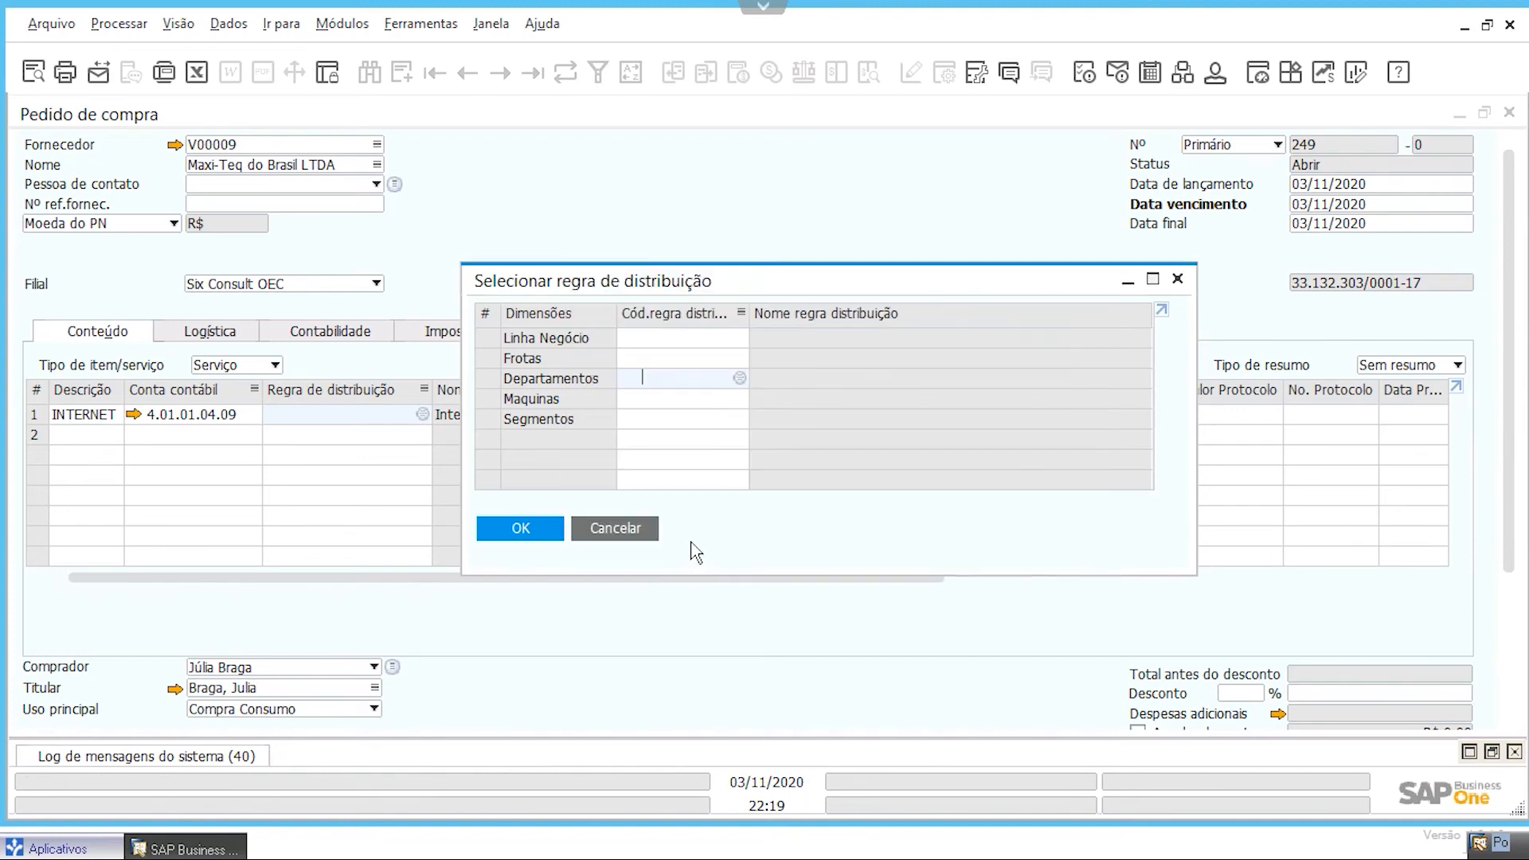
{"action": "left_click", "coordinate": [648, 534]}
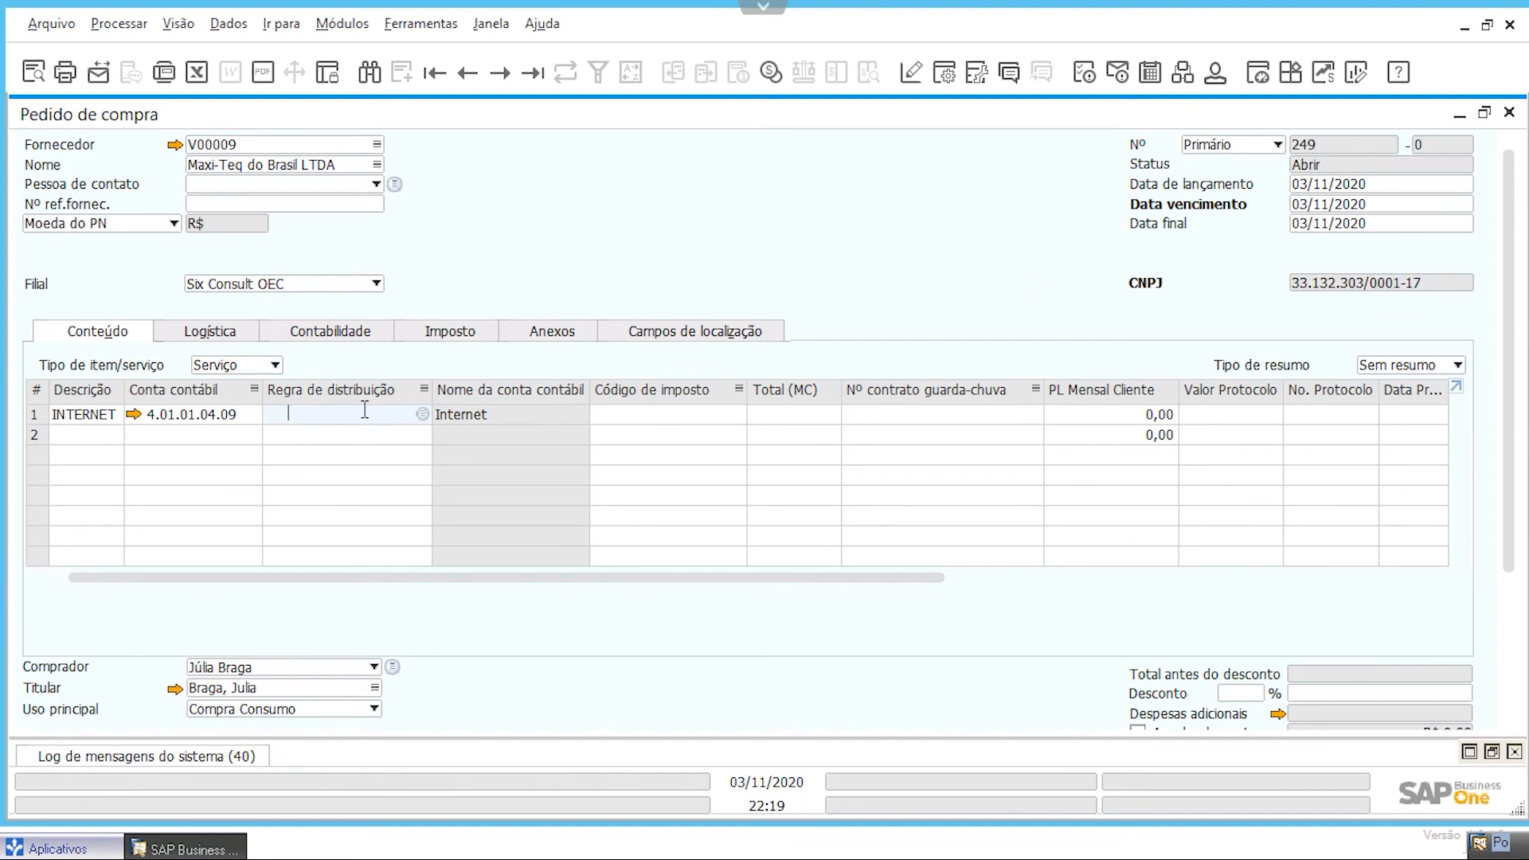
Review the dimensions available for the INTERNET line's distribution rule, then close the purchase order without saving it
{"action": "left_click", "coordinate": [423, 414]}
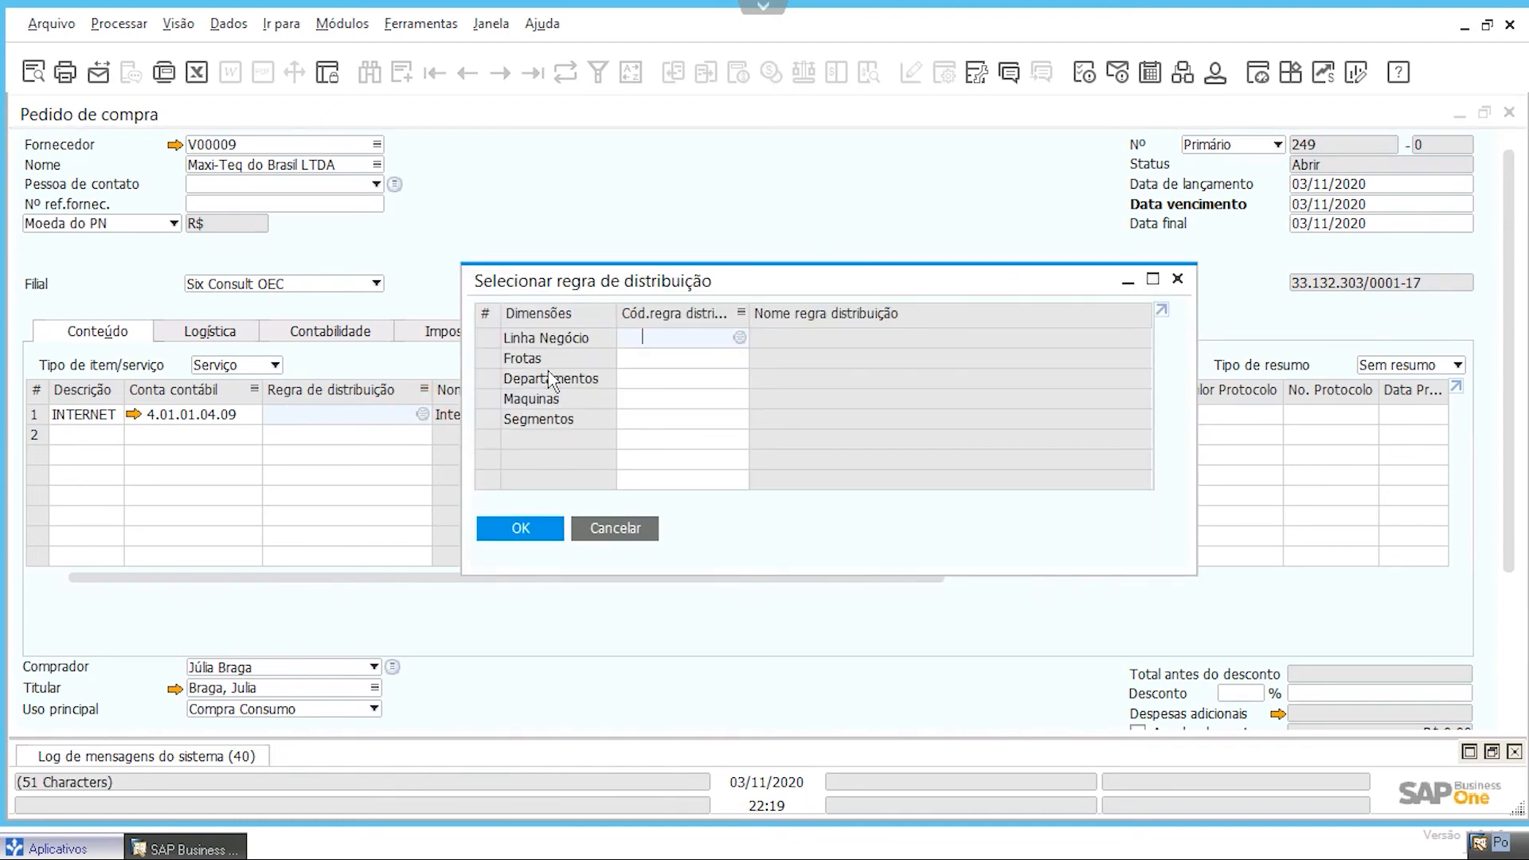
{"action": "left_click", "coordinate": [650, 527]}
{"action": "left_click", "coordinate": [1510, 114]}
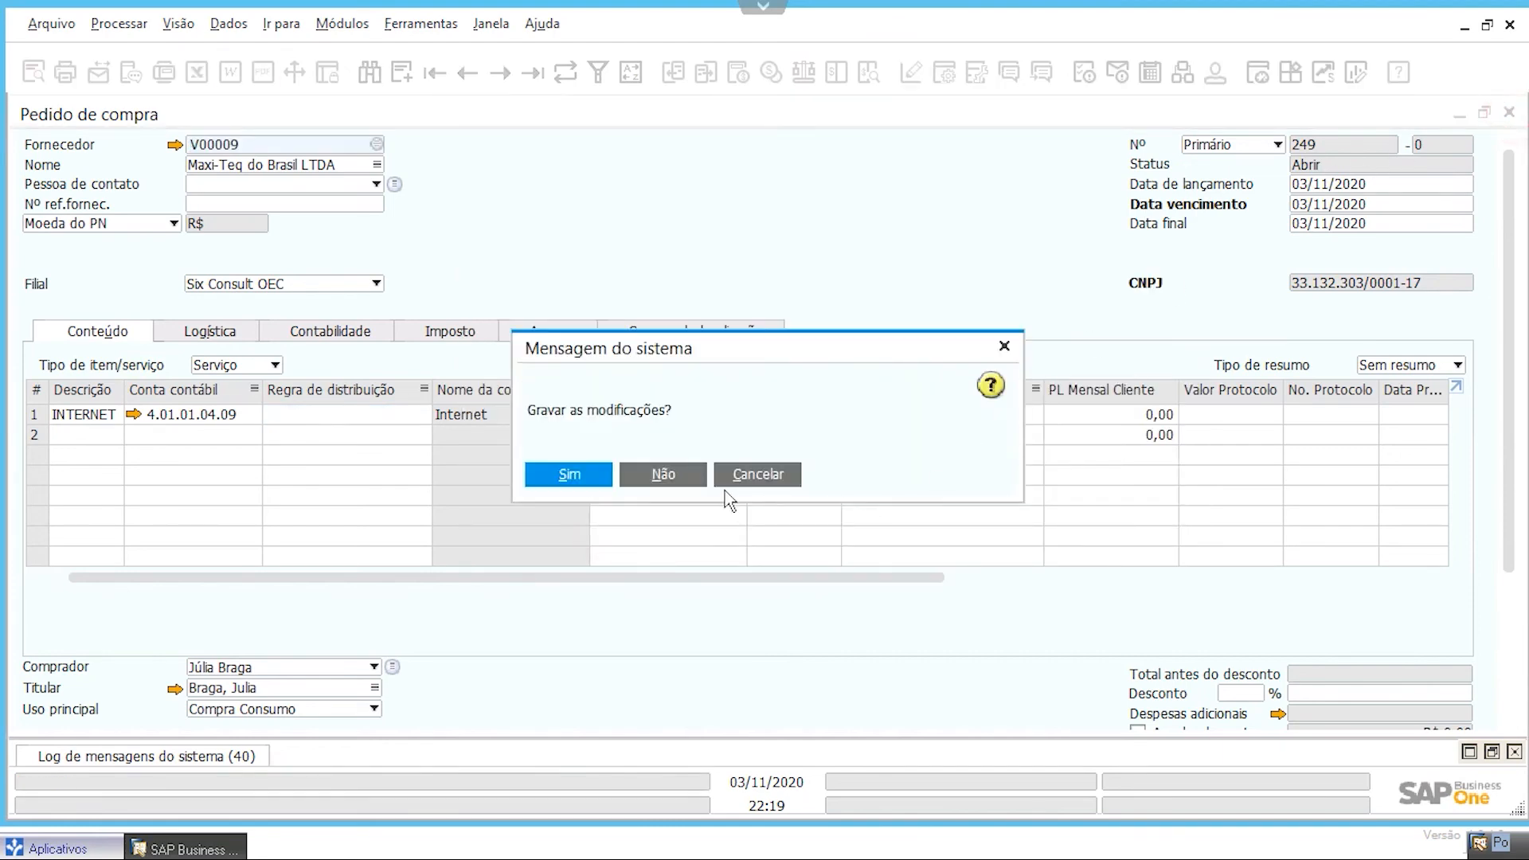
{"action": "left_click", "coordinate": [679, 474]}
Set the cost accounting general settings to display distribution rules in separate columns (Em colunas separadas) and save them
{"action": "left_click", "coordinate": [342, 23]}
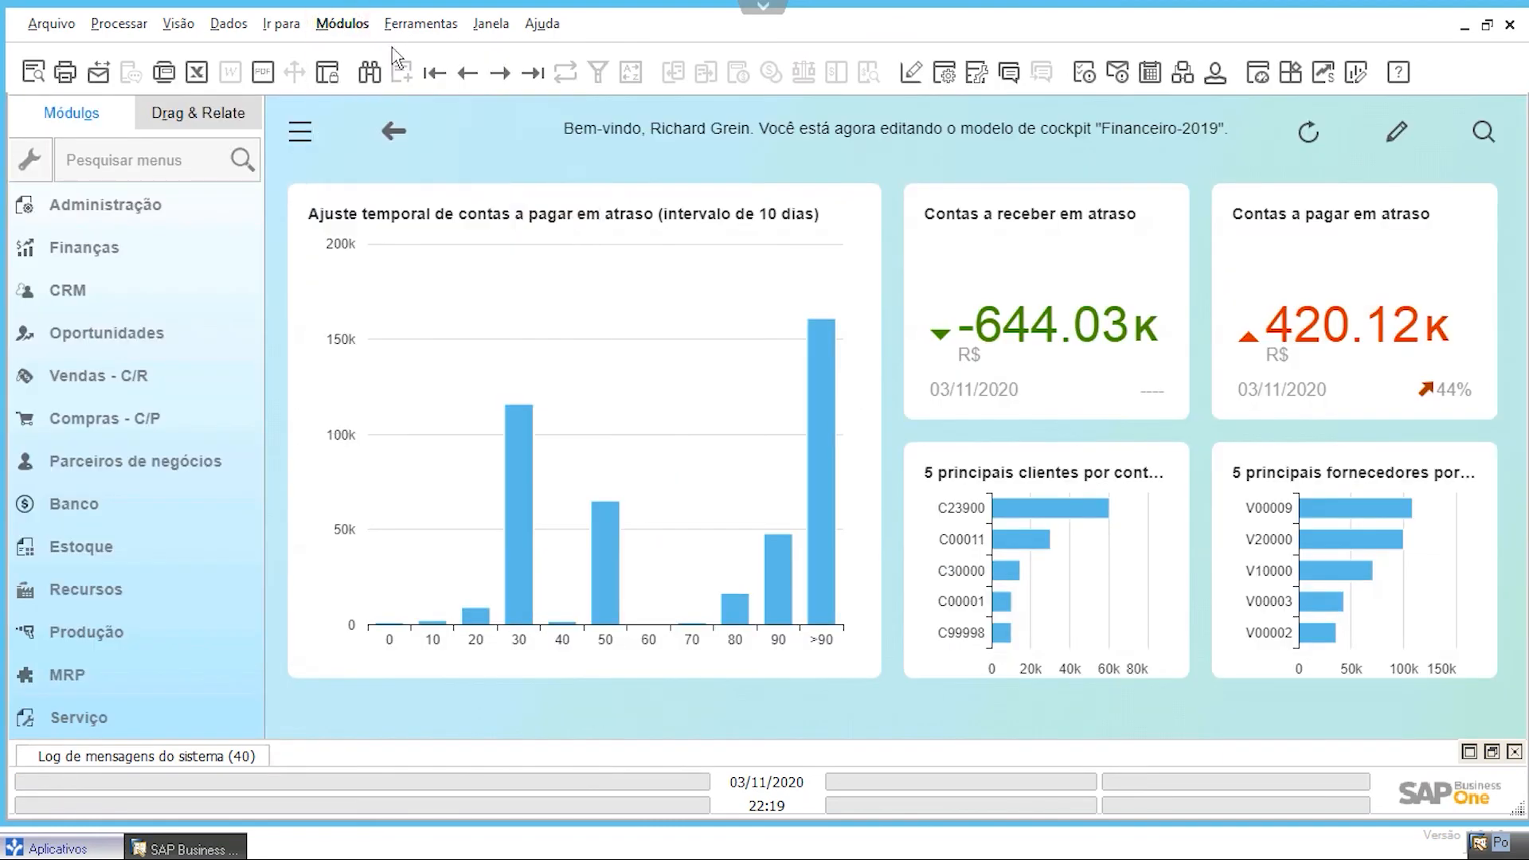
{"action": "left_click", "coordinate": [382, 59]}
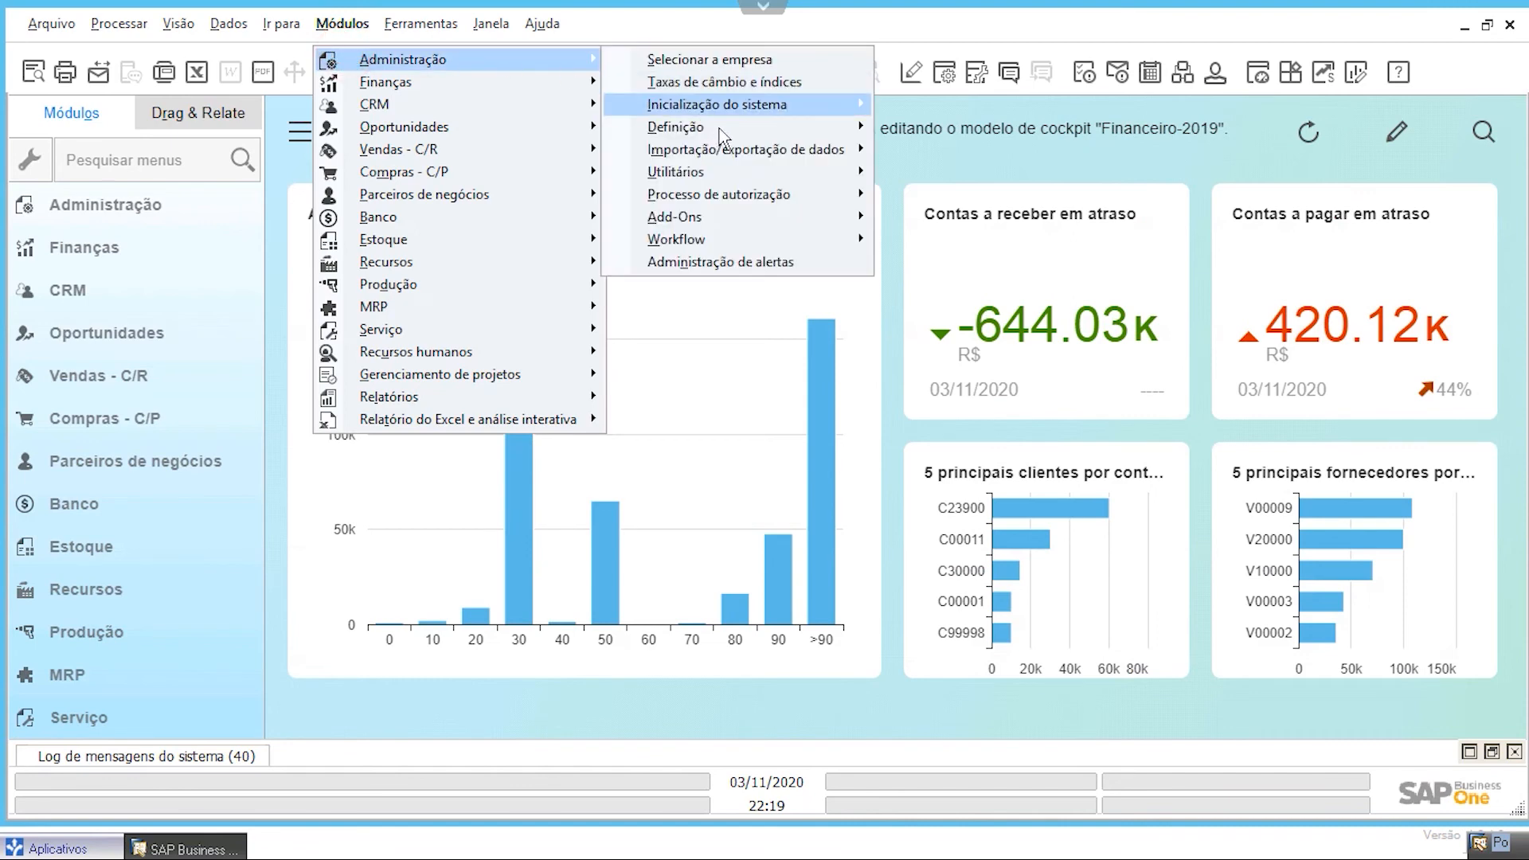
{"action": "left_click", "coordinate": [701, 127]}
{"action": "left_click", "coordinate": [956, 127]}
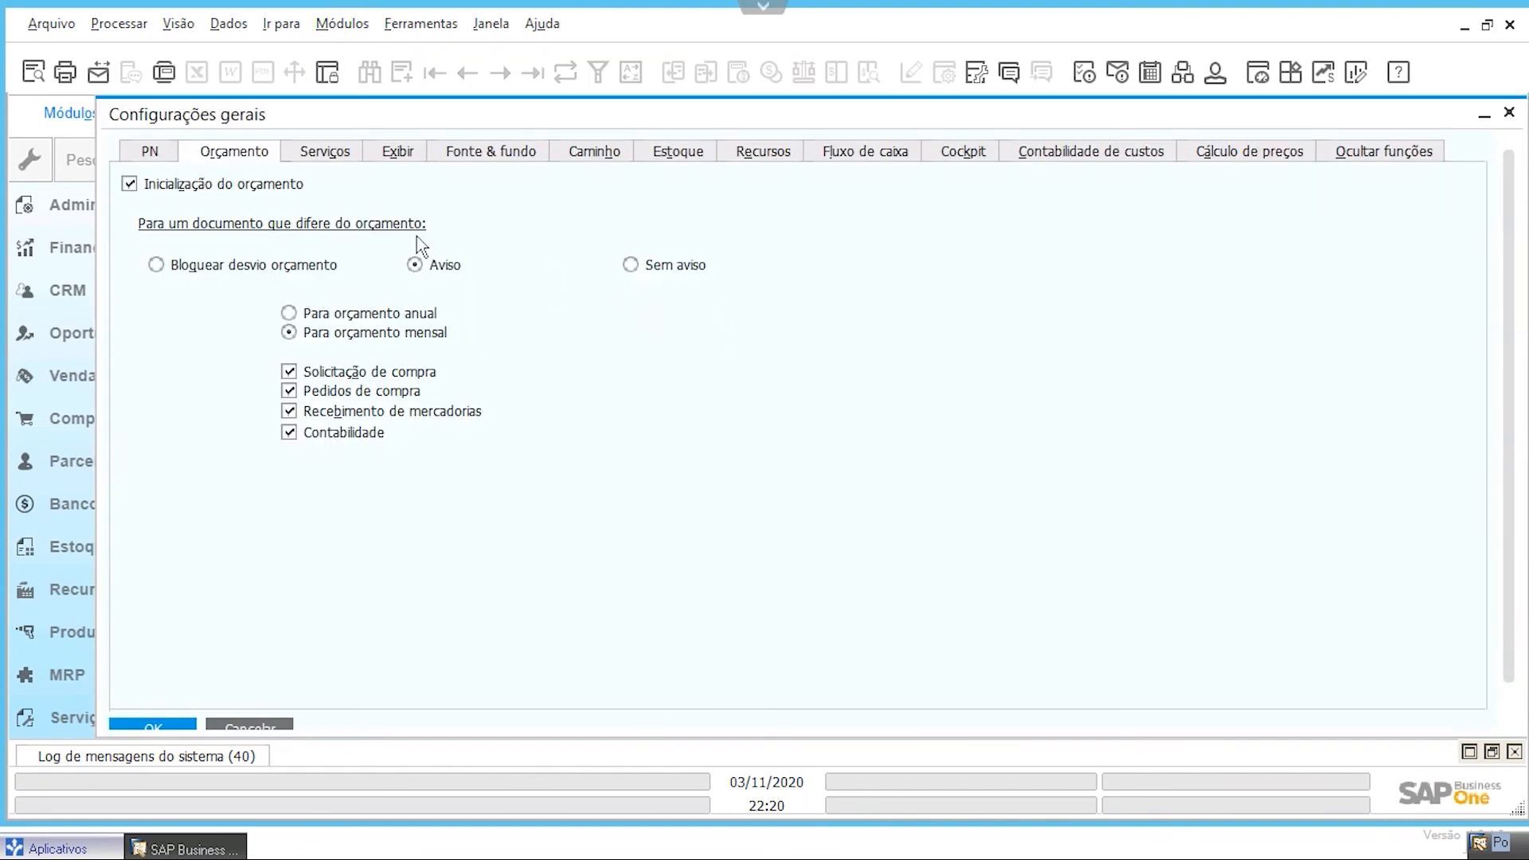
{"action": "left_click", "coordinate": [1109, 159]}
{"action": "left_click", "coordinate": [206, 267]}
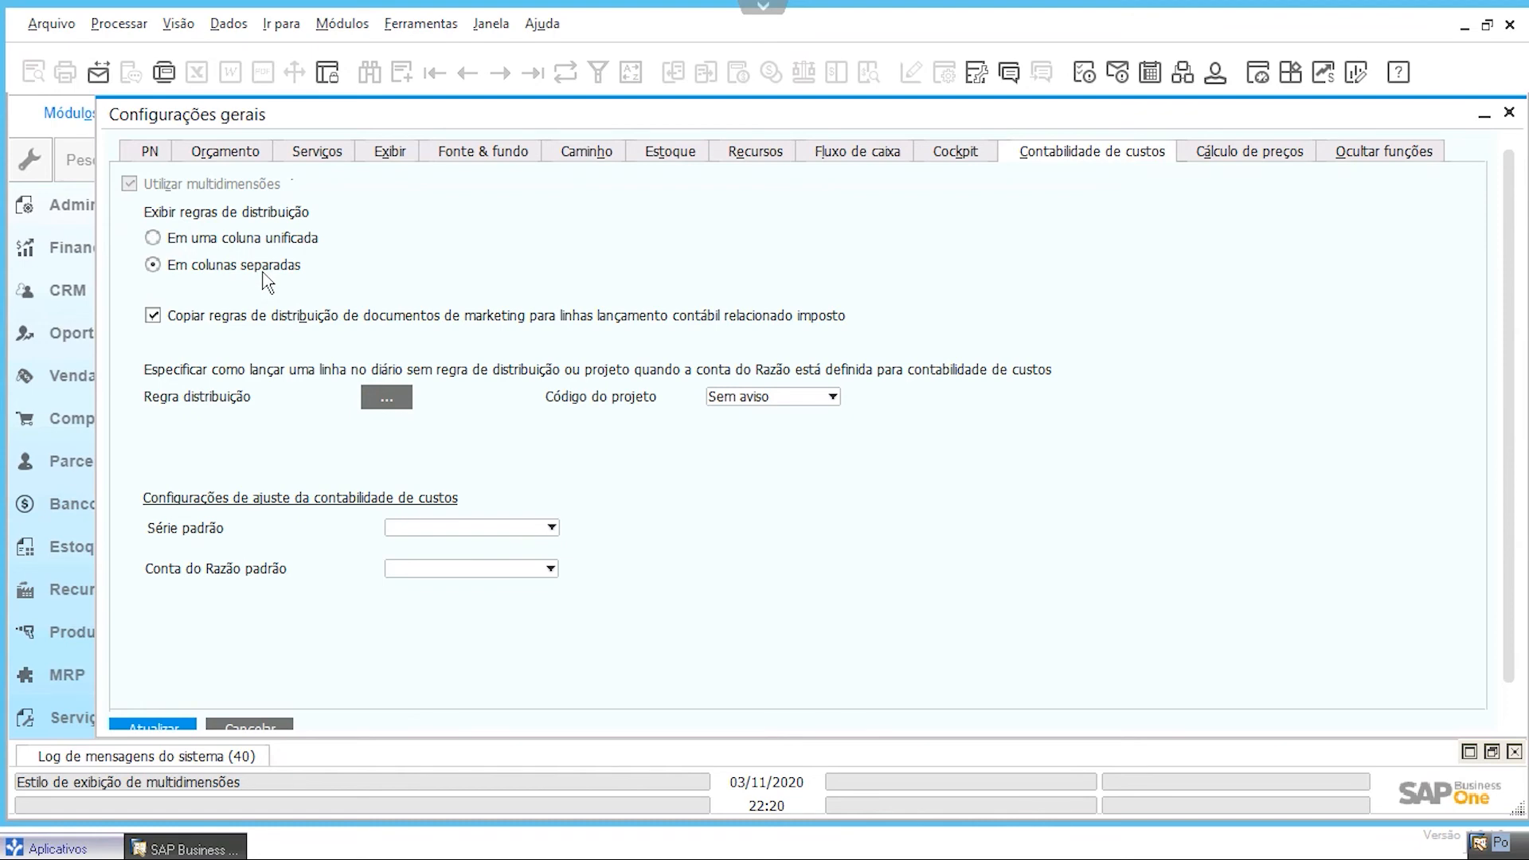
{"action": "scroll", "coordinate": [217, 689], "scroll_direction": "down", "scroll_amount": 1}
{"action": "left_click", "coordinate": [159, 700]}
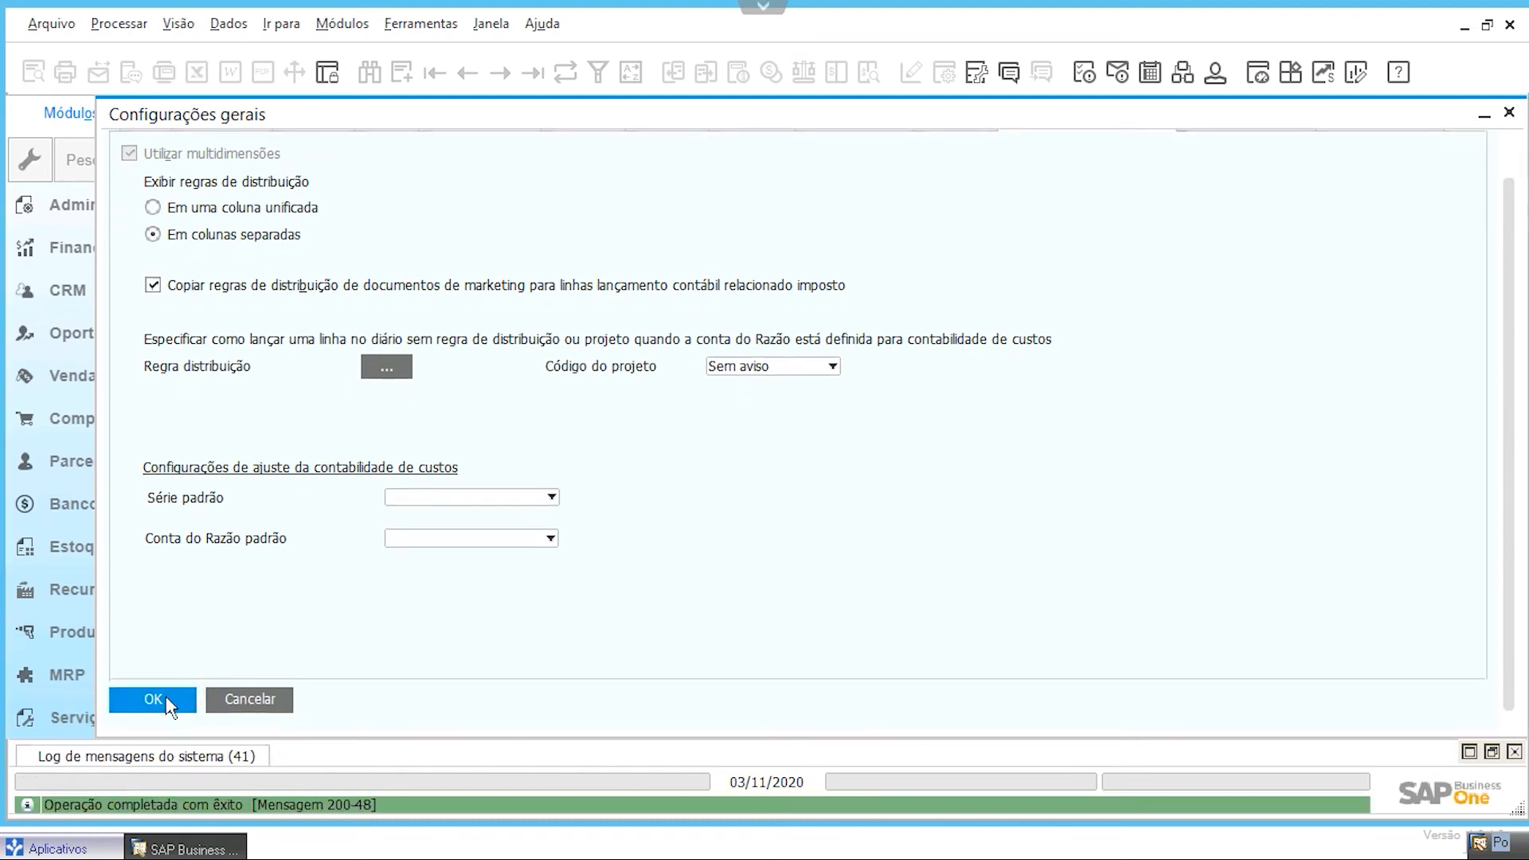
{"action": "left_click", "coordinate": [163, 700]}
Open another new purchase order with Maxi-Teq do Brasil LTDA as the supplier
{"action": "left_click", "coordinate": [343, 23]}
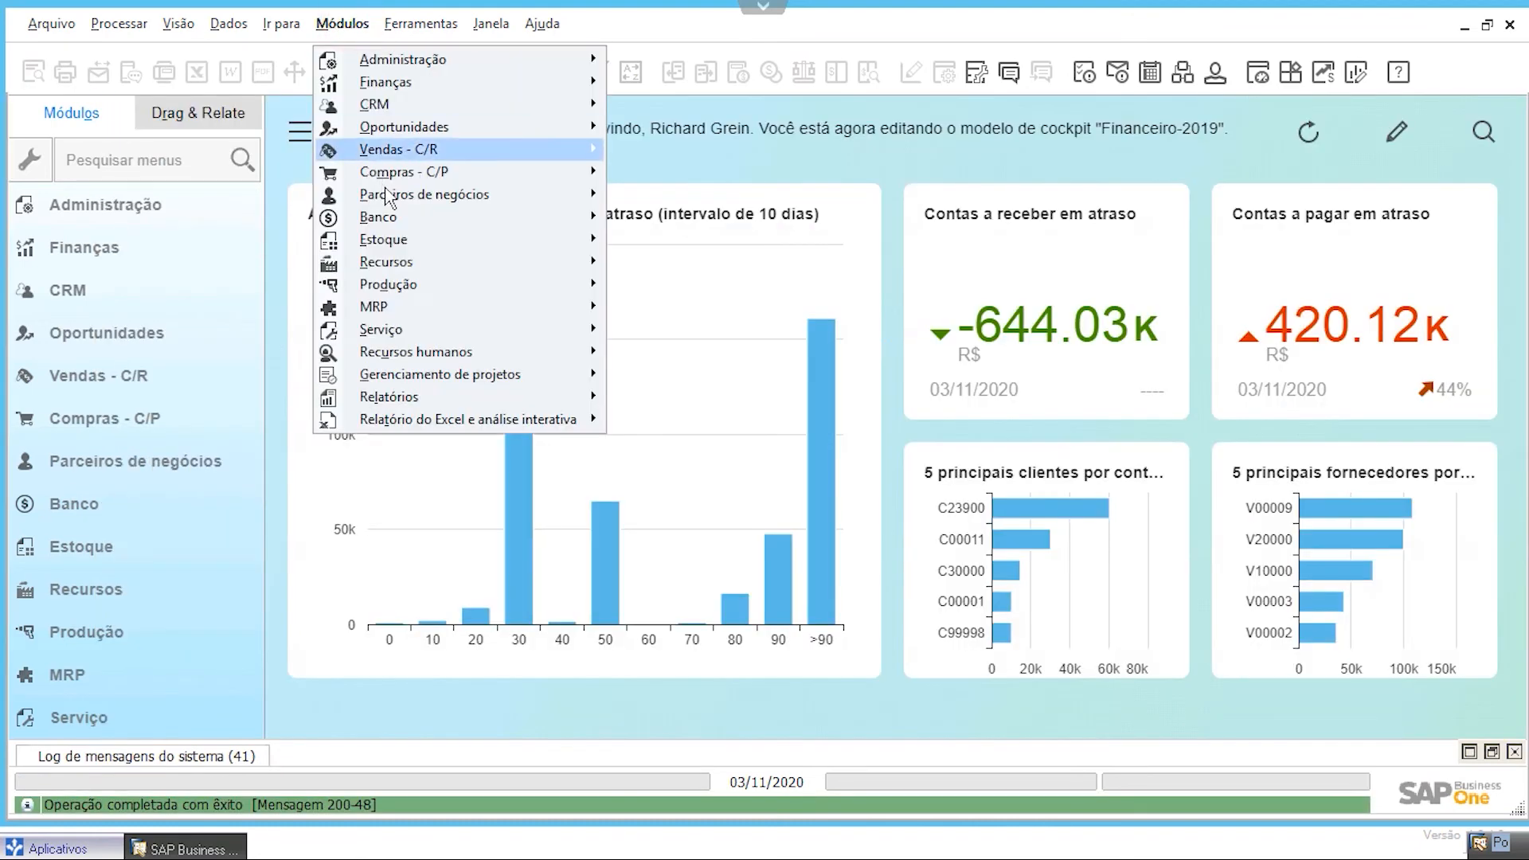
{"action": "mouse_move", "coordinate": [383, 171]}
{"action": "left_click", "coordinate": [683, 239]}
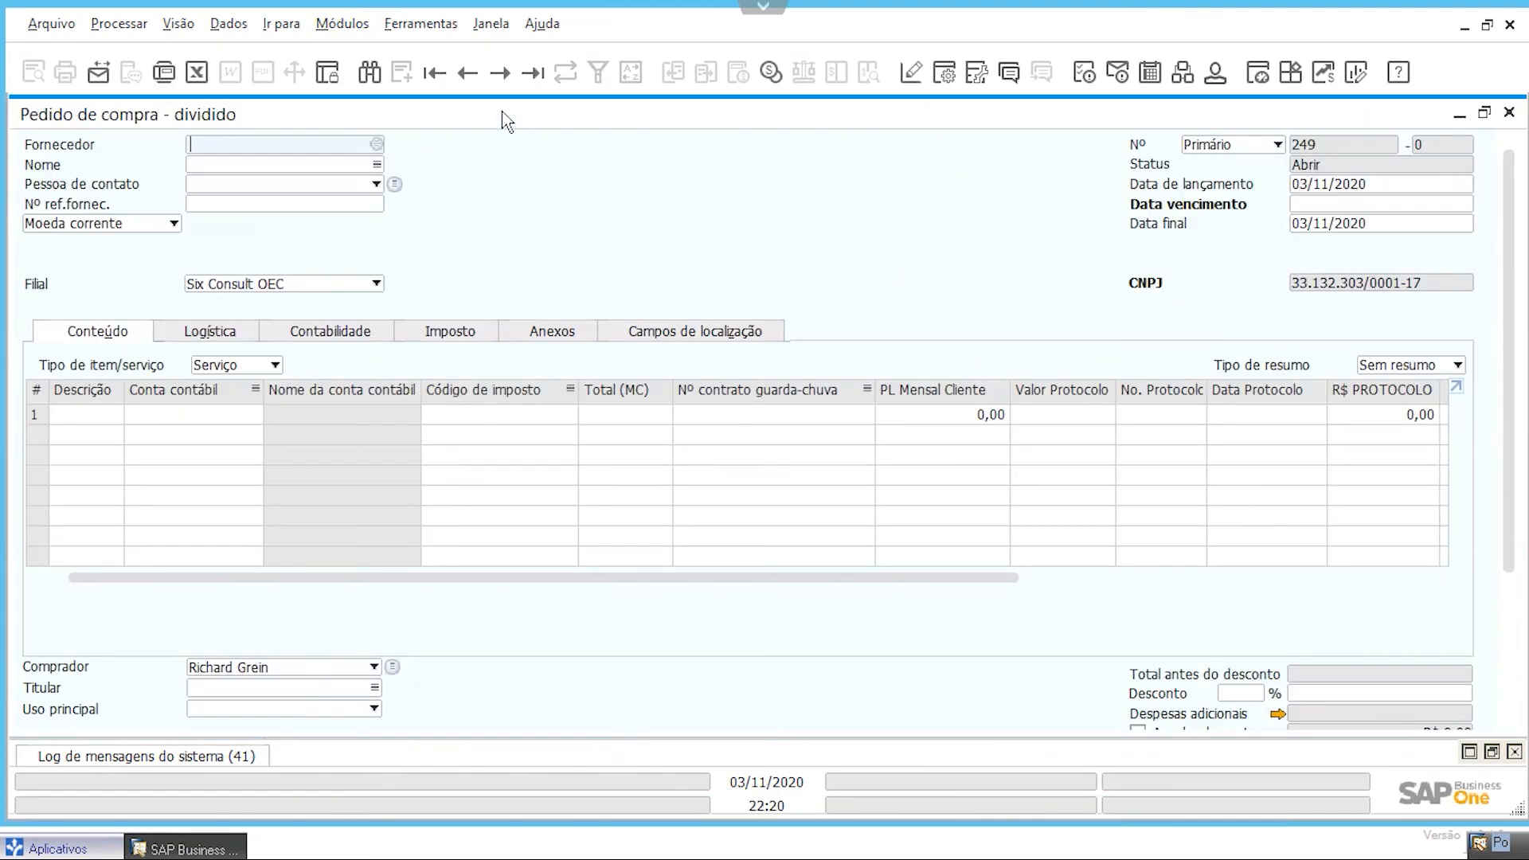
{"action": "key", "text": "Tab"}
{"action": "double_click", "coordinate": [479, 385]}
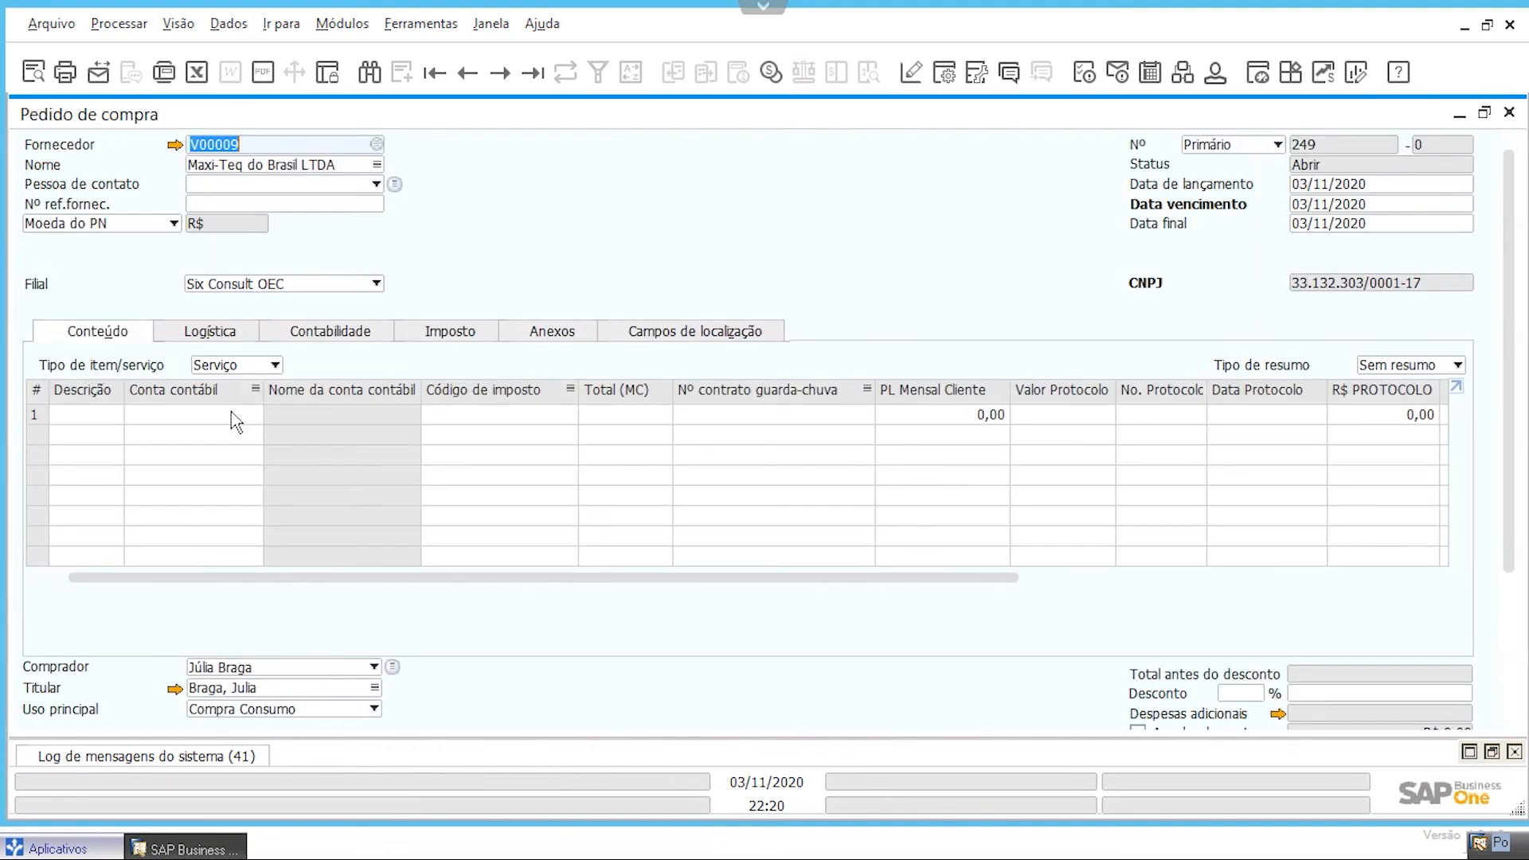
Enter INTERNET as the first line's description and assign the Internet ledger account 4.01.01.04.09, searching the accounts by name
{"action": "left_click", "coordinate": [83, 414]}
{"action": "type", "text": "INTERNET"}
{"action": "key", "text": "Tab"}
{"action": "key", "text": "Tab"}
{"action": "double_click", "coordinate": [550, 176]}
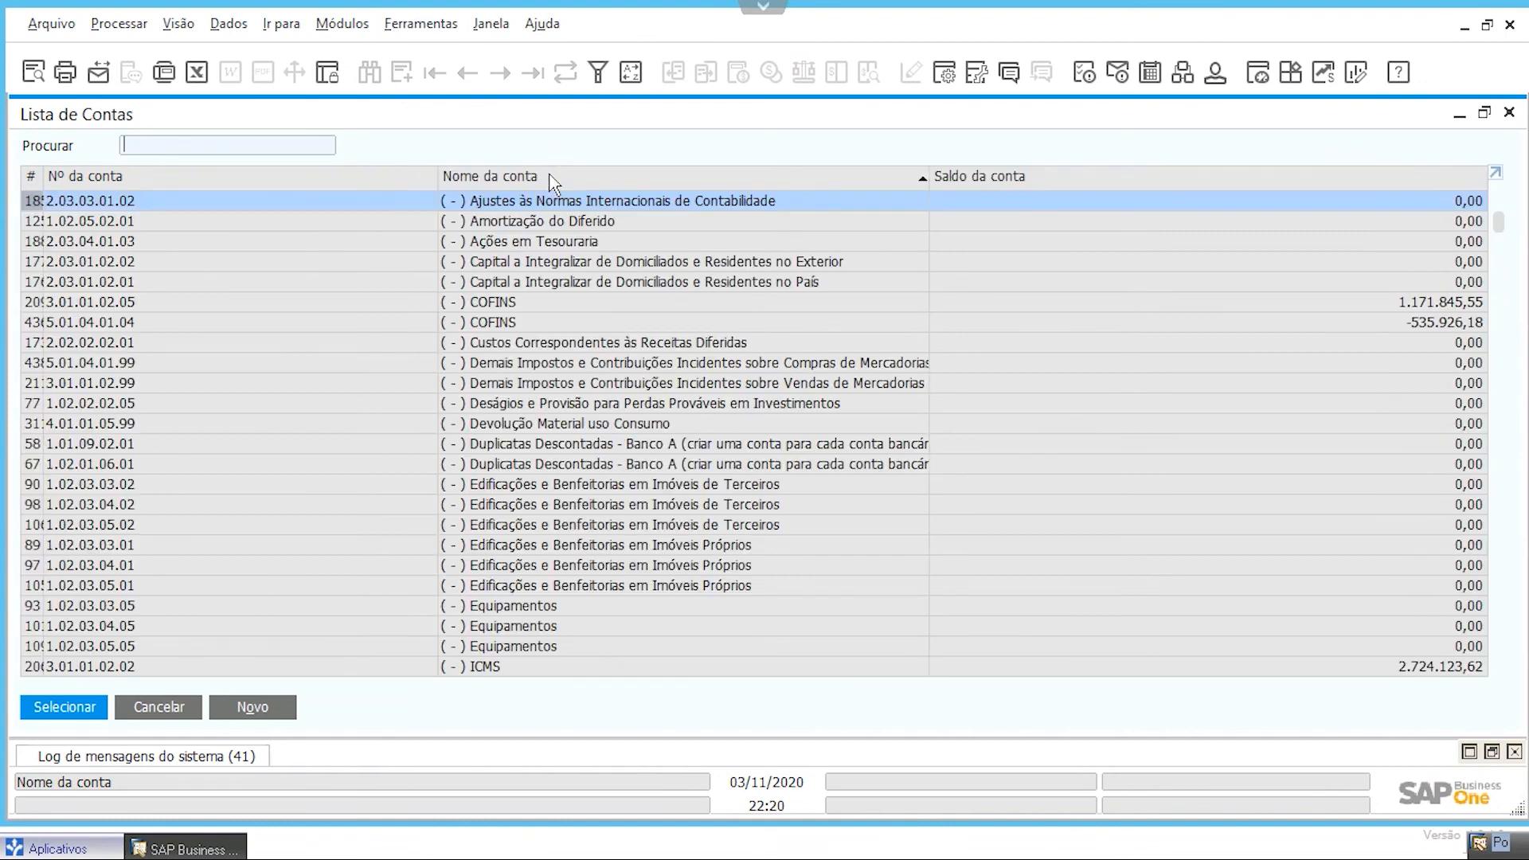
{"action": "type", "text": "INTER"}
{"action": "key", "text": "Return"}
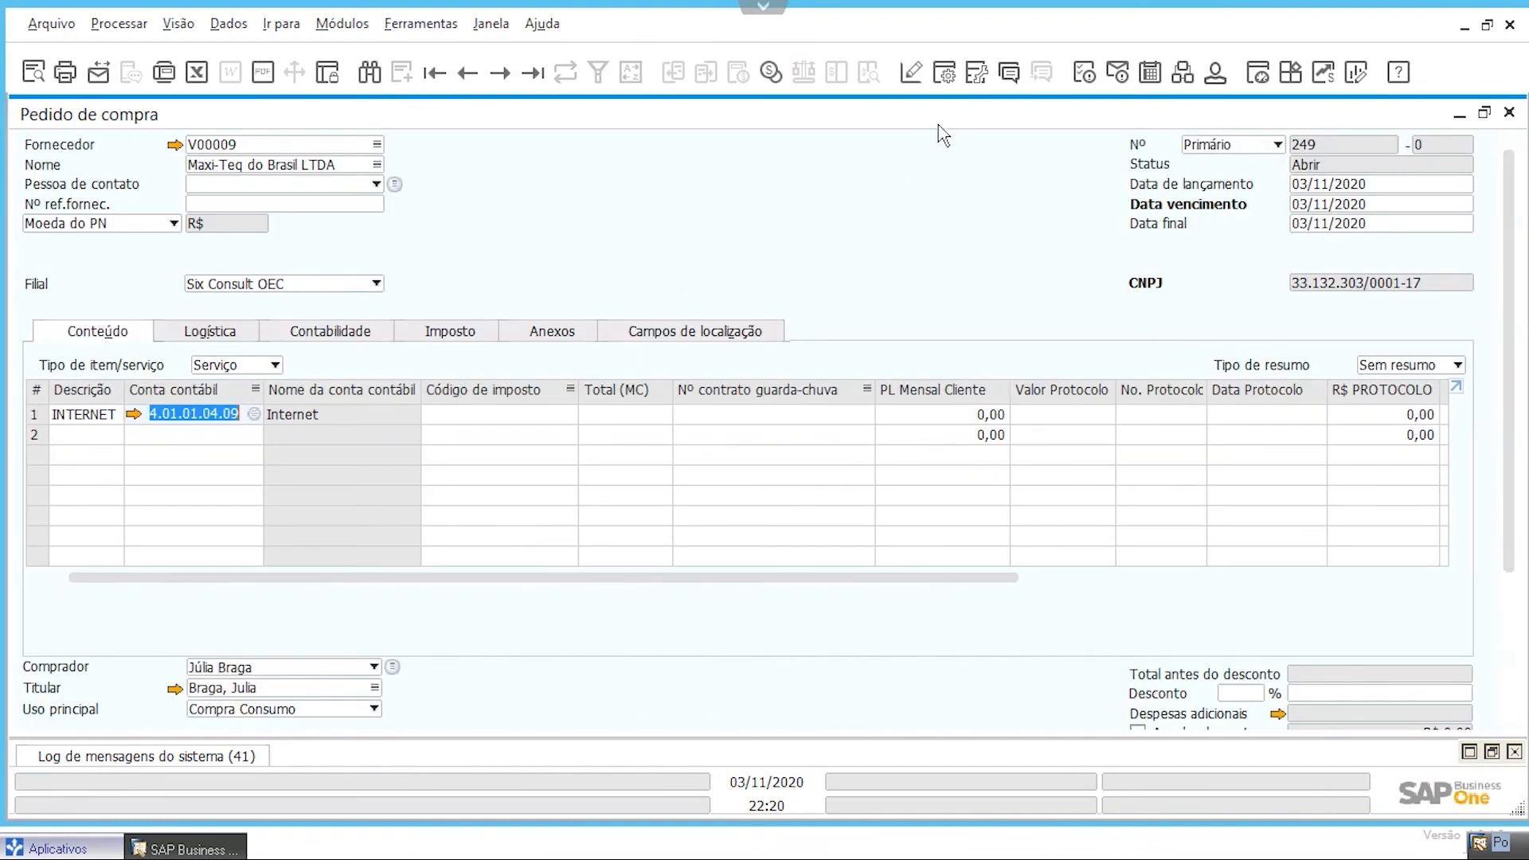
Make the Linha Negócio, Departamentos, Maquinas and Segmentos columns visible in the purchase order's table format settings
{"action": "left_click", "coordinate": [944, 73]}
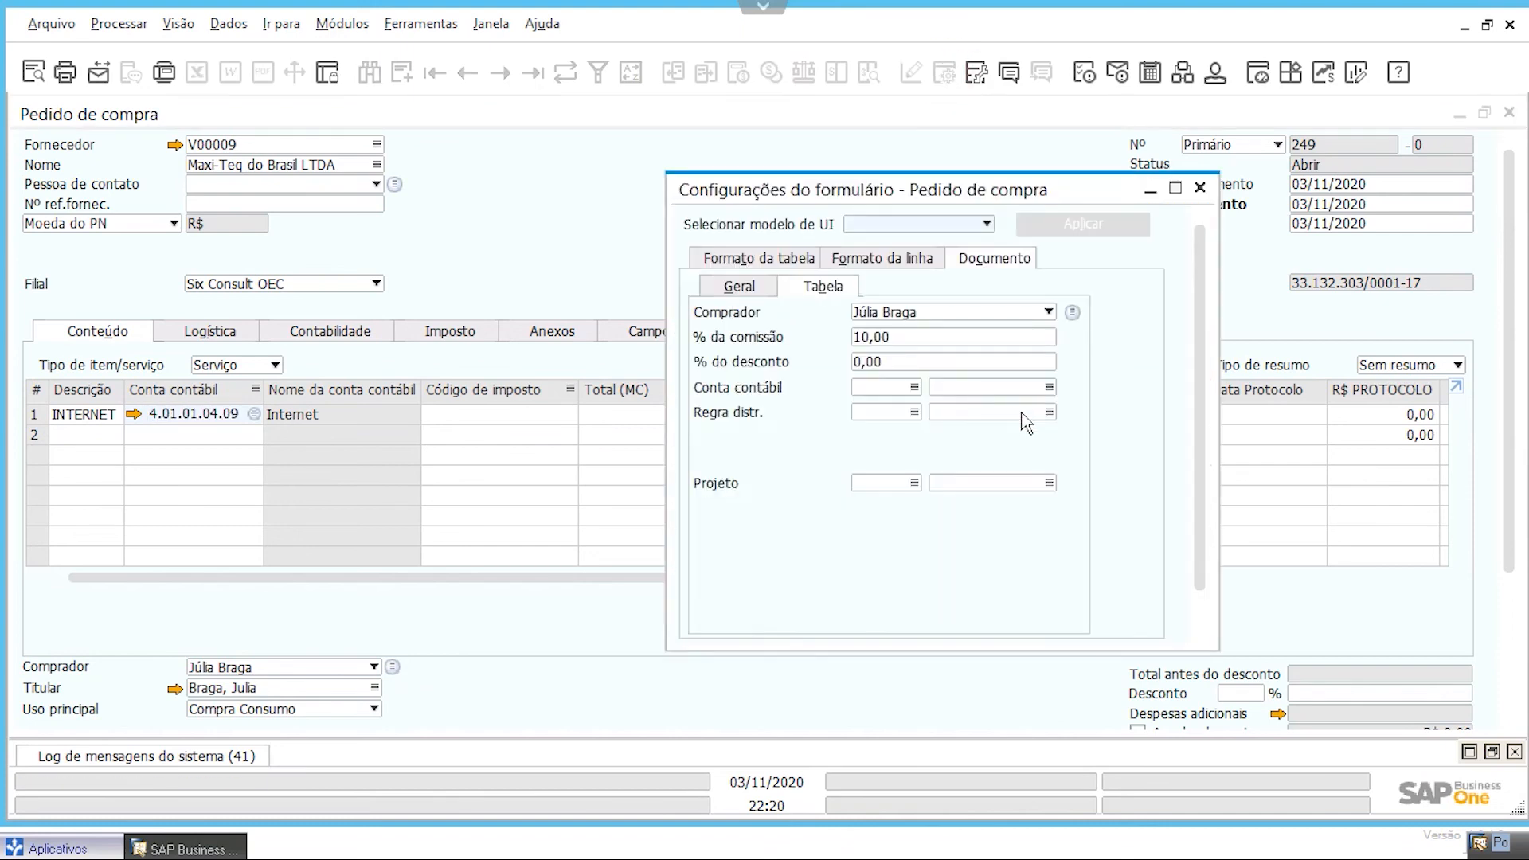
{"action": "left_click", "coordinate": [736, 258]}
{"action": "scroll", "coordinate": [949, 499], "scroll_direction": "down", "scroll_amount": 5}
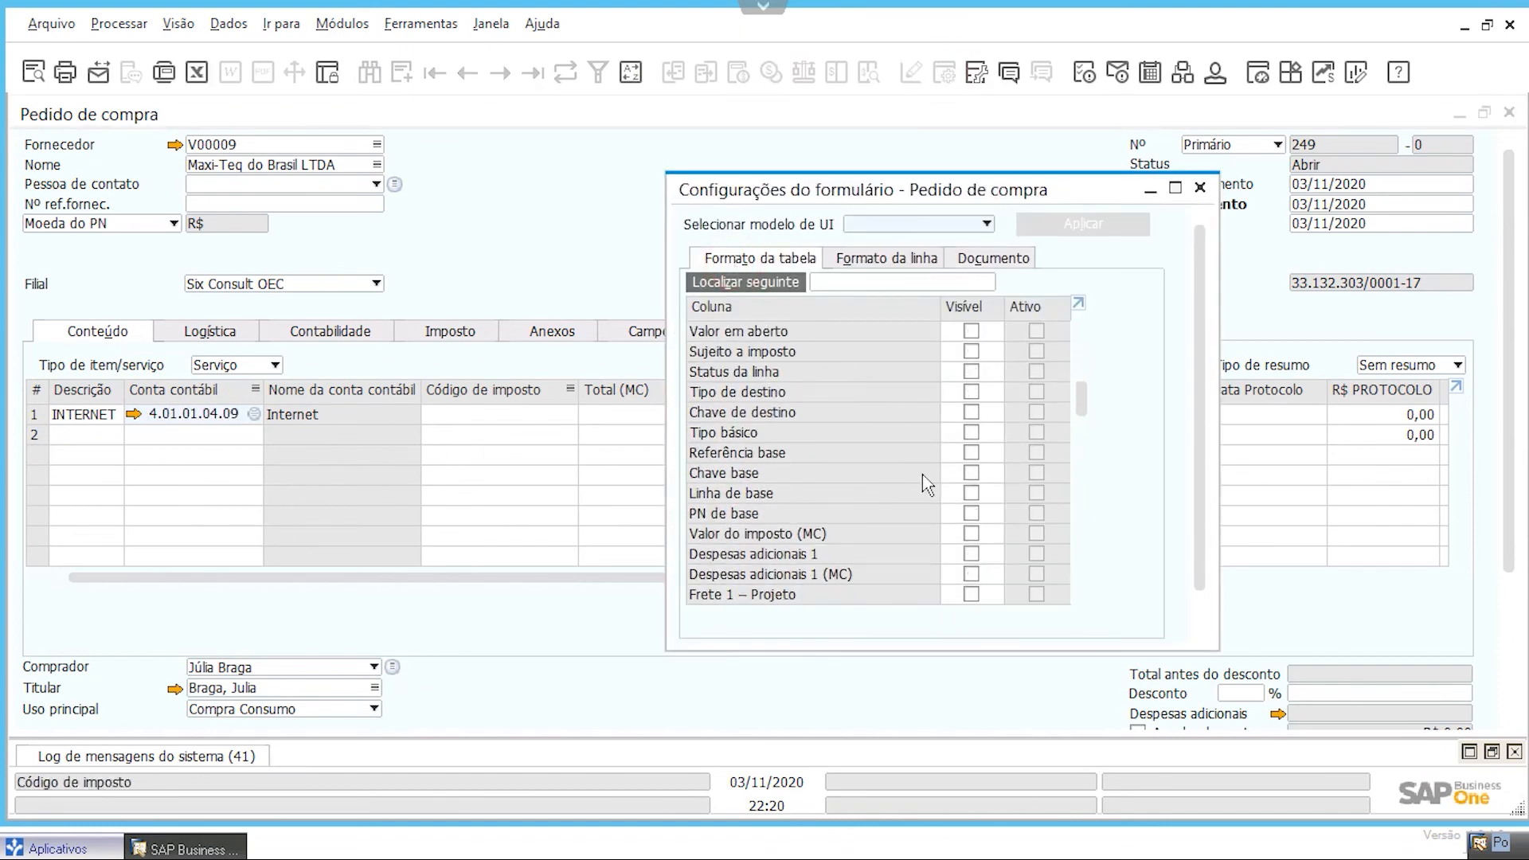
{"action": "mouse_move", "coordinate": [1085, 394]}
{"action": "left_mouse_down"}
{"action": "mouse_move", "coordinate": [1093, 573]}
{"action": "mouse_move", "coordinate": [1077, 386]}
{"action": "left_mouse_up"}
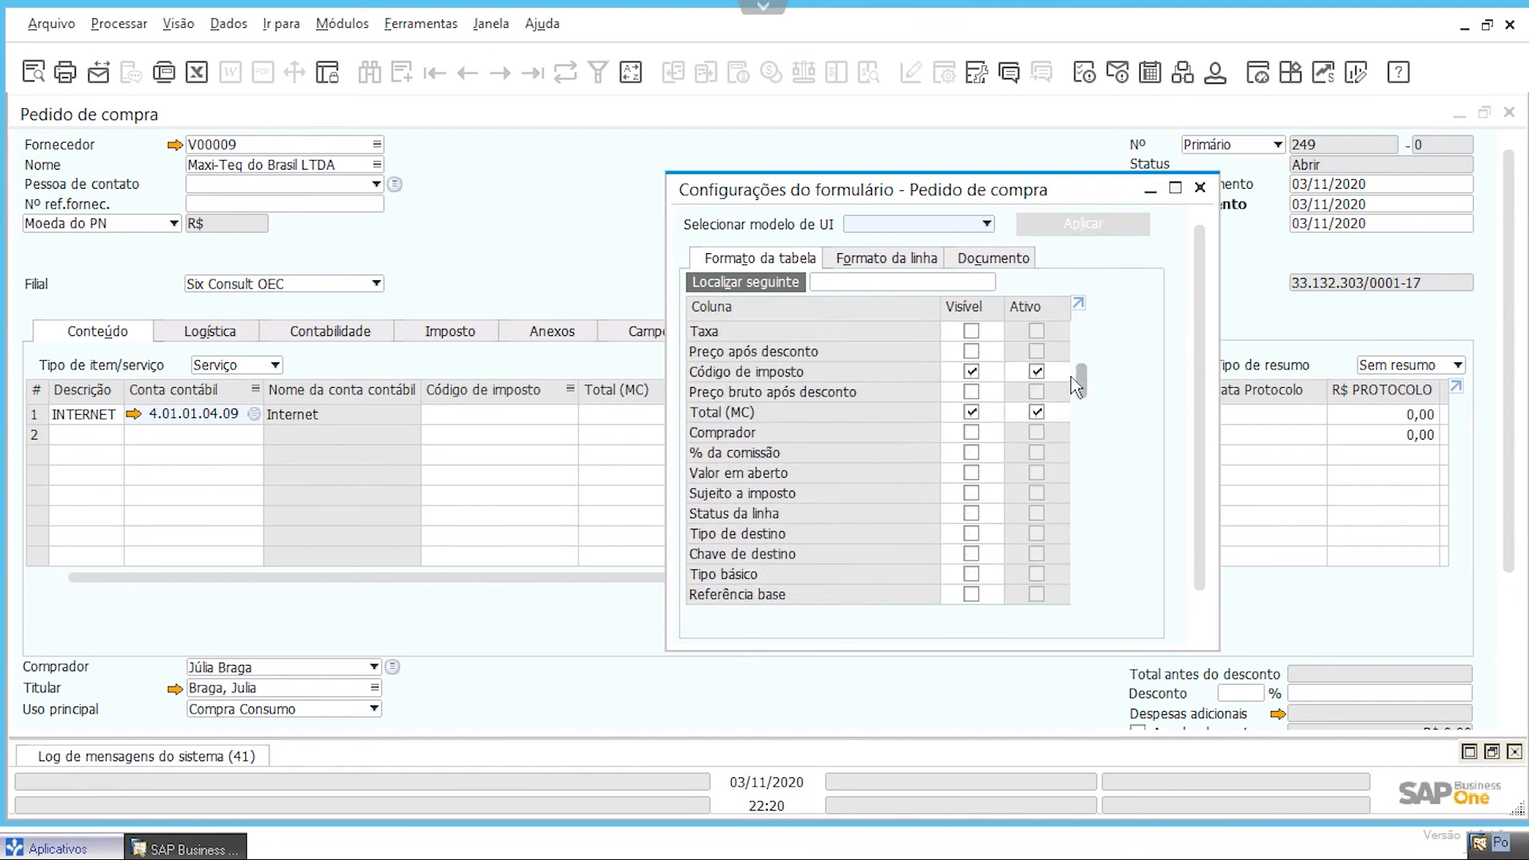
{"action": "scroll", "coordinate": [940, 446], "scroll_direction": "down", "scroll_amount": 3}
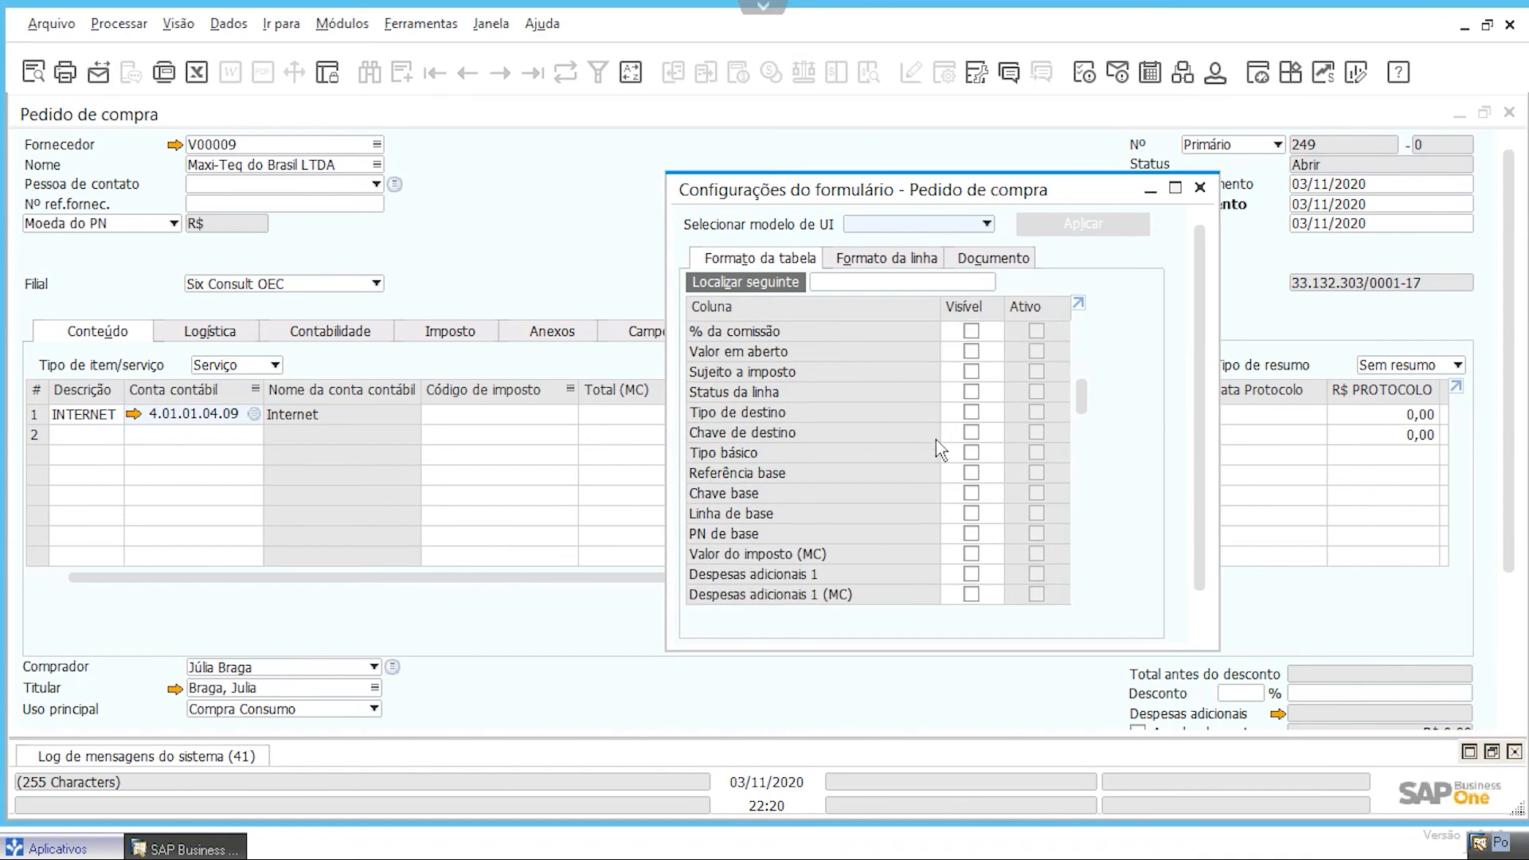
{"action": "scroll", "coordinate": [941, 451], "scroll_direction": "down", "scroll_amount": 5}
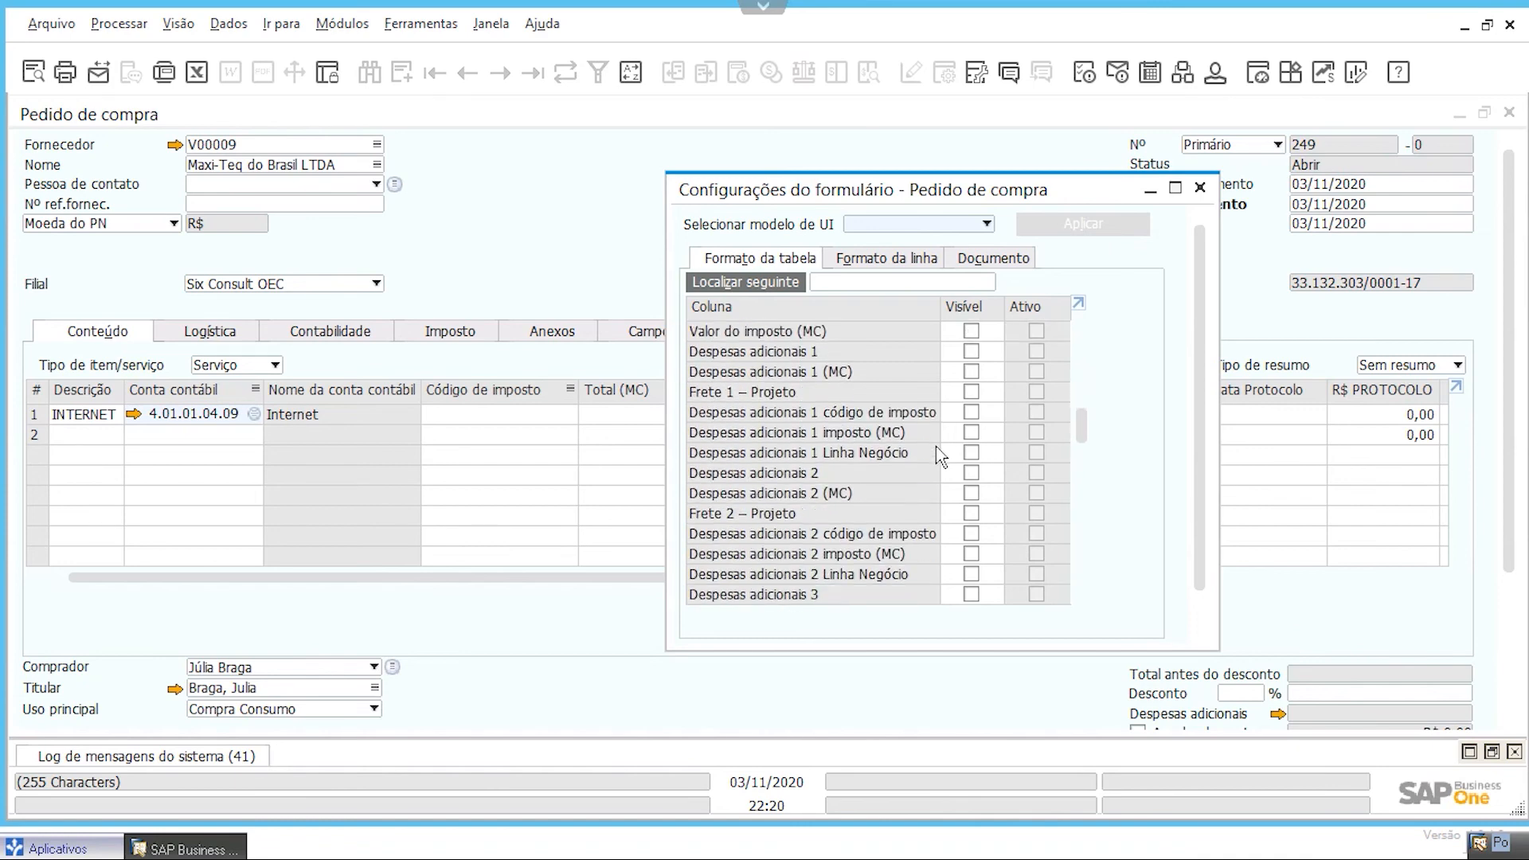
{"action": "scroll", "coordinate": [937, 448], "scroll_direction": "down", "scroll_amount": 4}
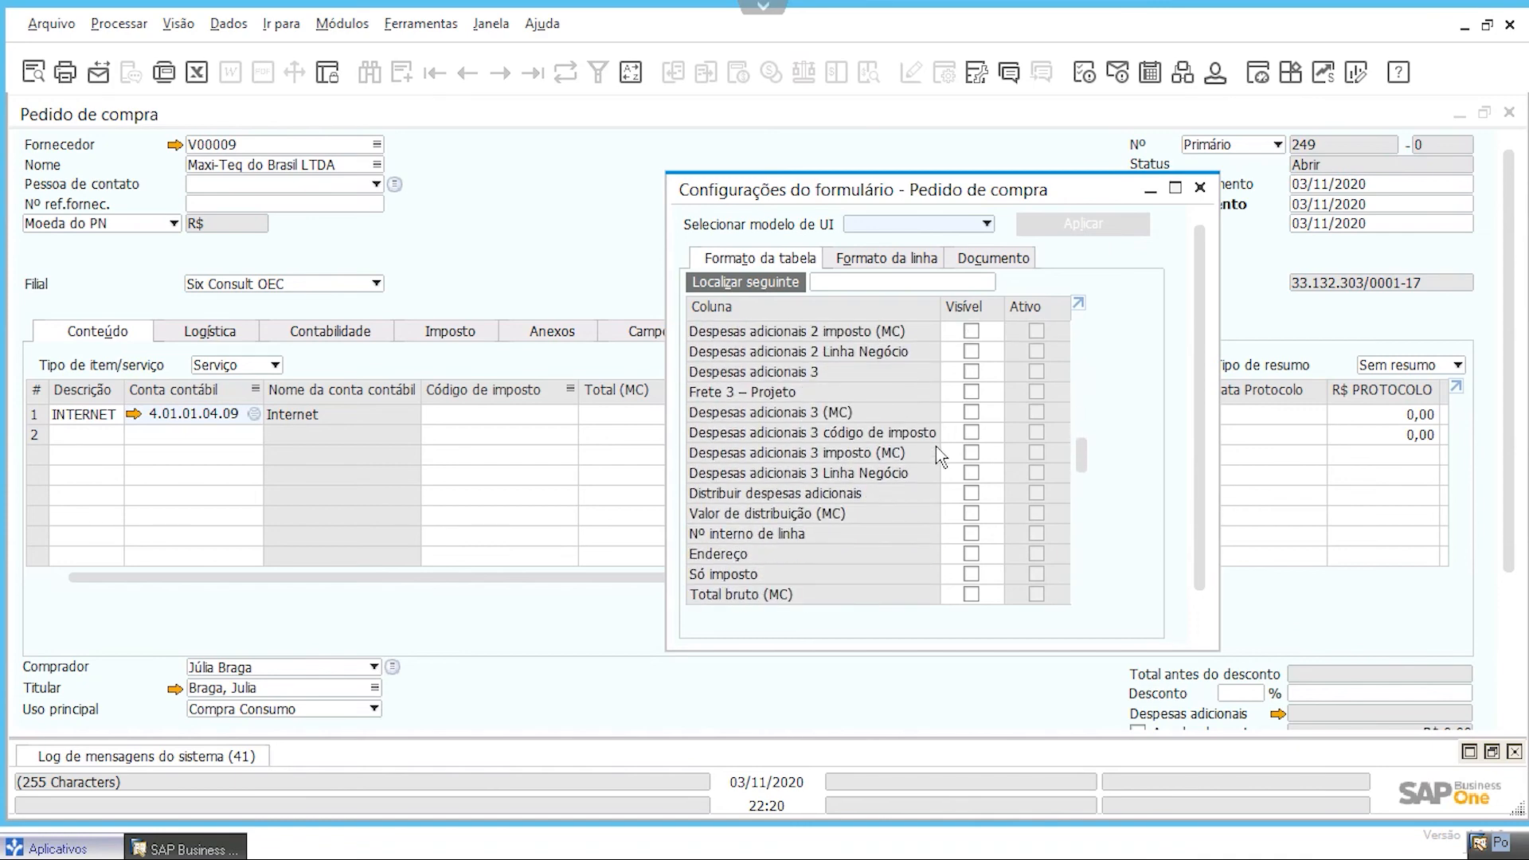
{"action": "scroll", "coordinate": [896, 489], "scroll_direction": "down", "scroll_amount": 1}
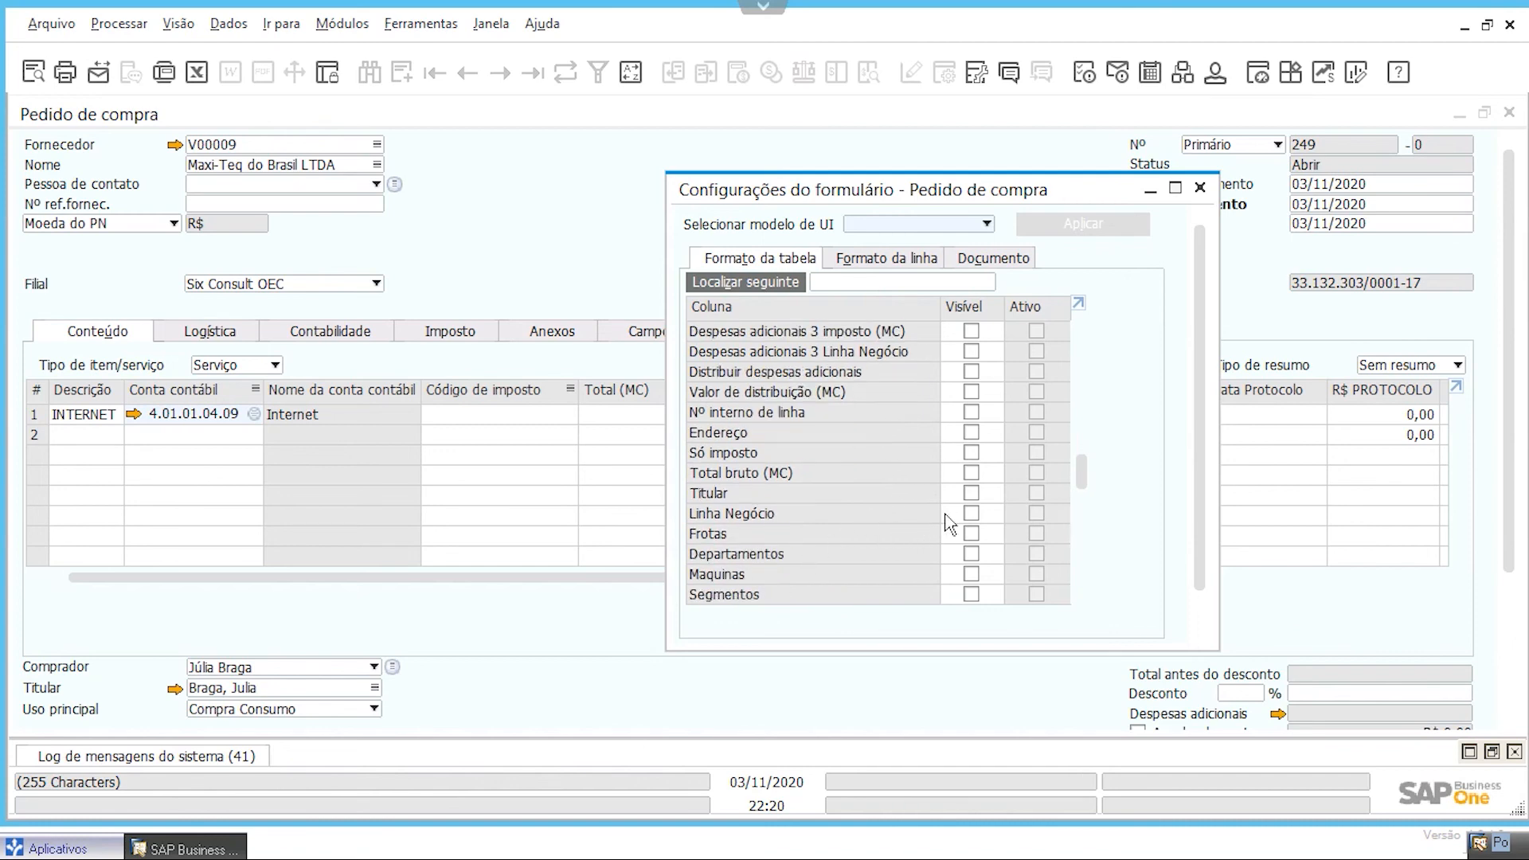
{"action": "left_click", "coordinate": [970, 512]}
{"action": "left_click", "coordinate": [971, 553]}
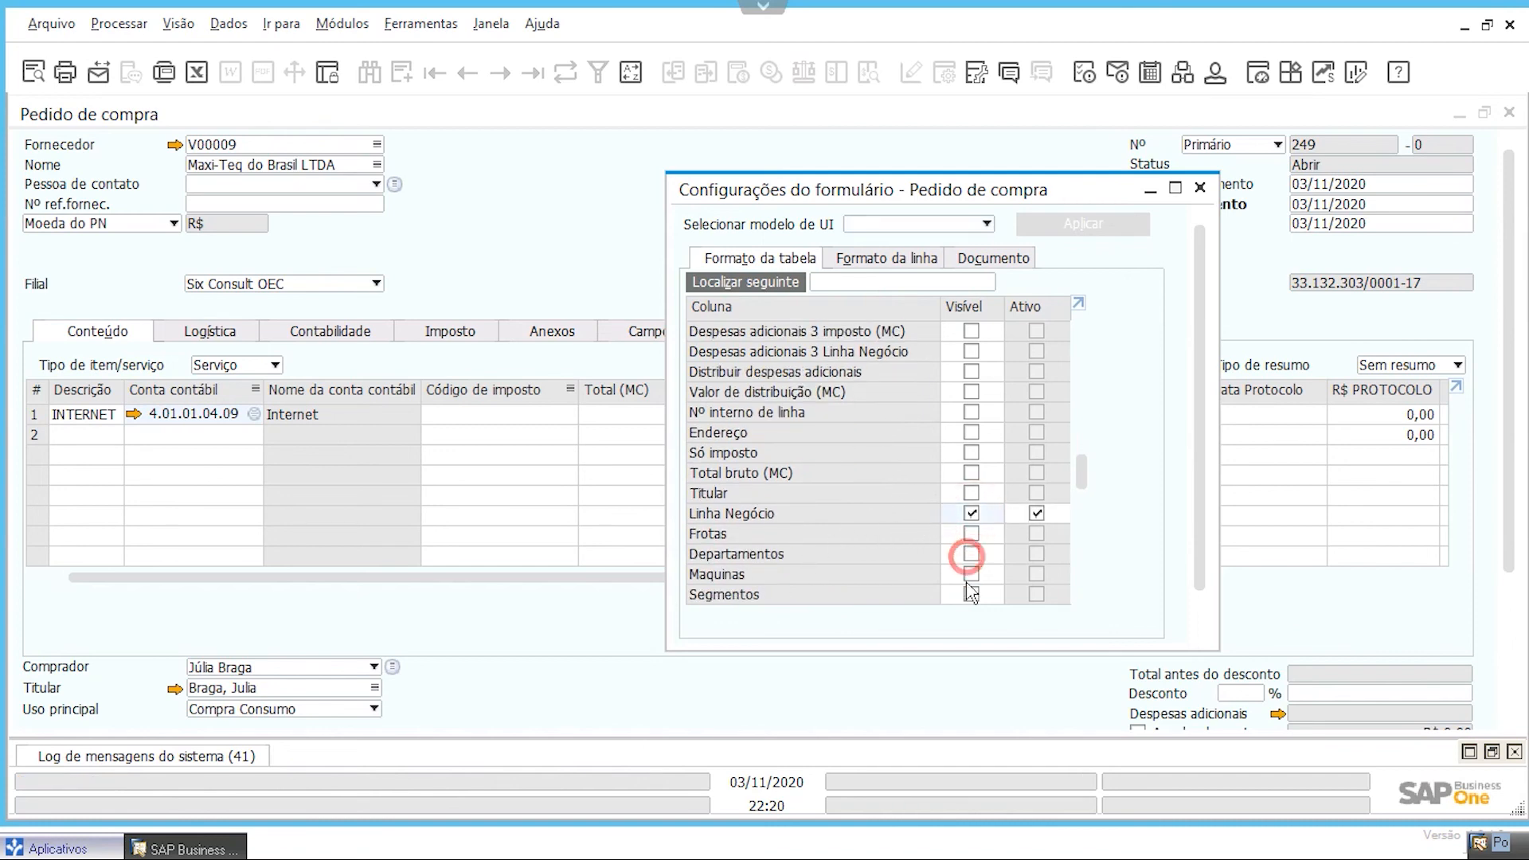
{"action": "left_click", "coordinate": [971, 573]}
{"action": "left_click", "coordinate": [971, 594]}
{"action": "scroll", "coordinate": [947, 557], "scroll_direction": "down", "scroll_amount": 1}
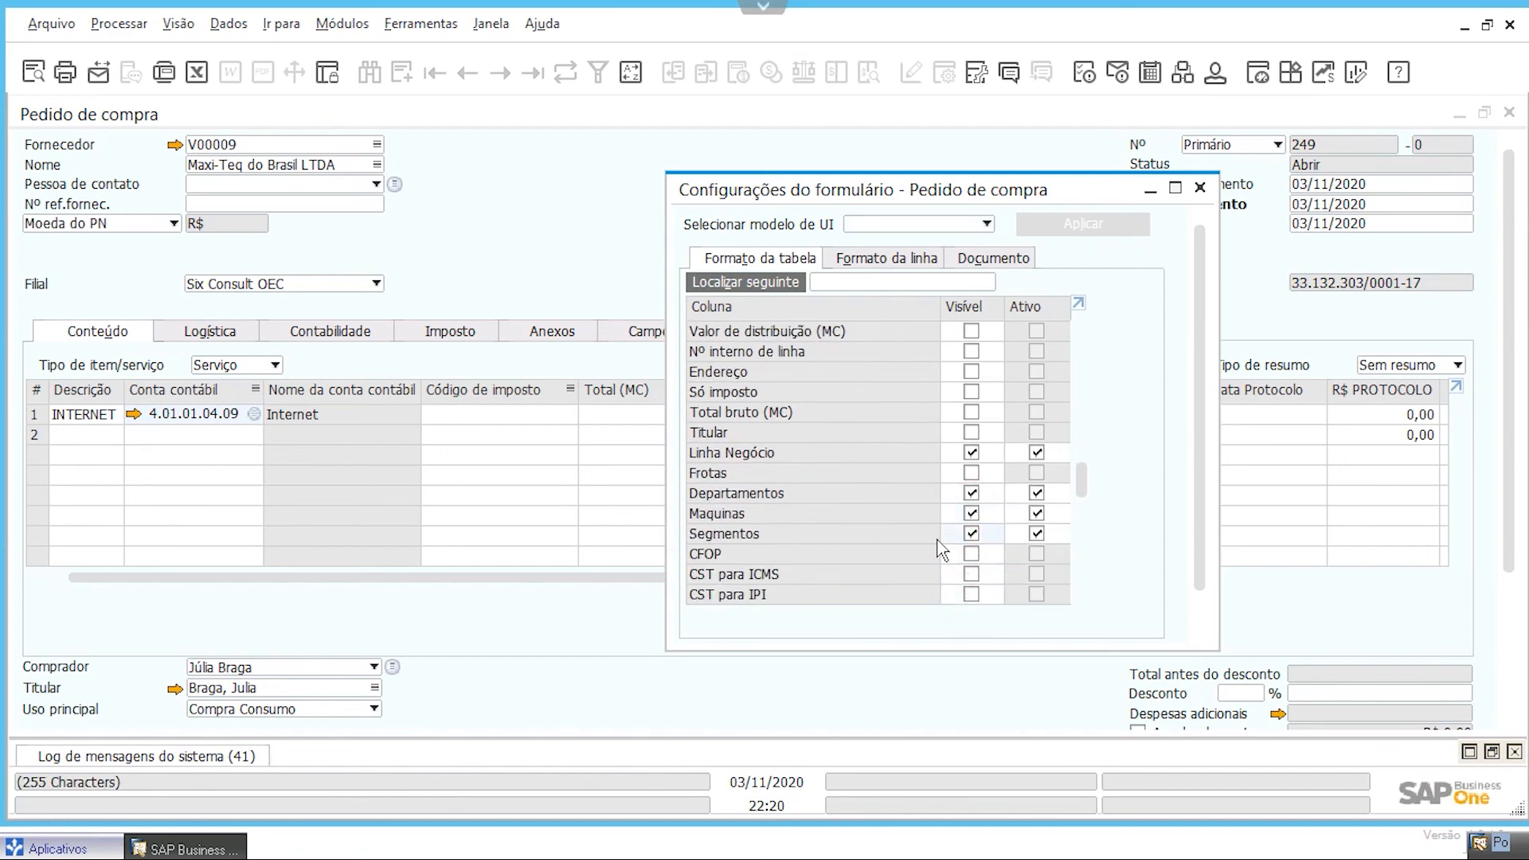
Find the Projeto column by searching for PROJ, make it visible too, and save the form settings
{"action": "left_click", "coordinate": [874, 284]}
{"action": "type", "text": "PROJ"}
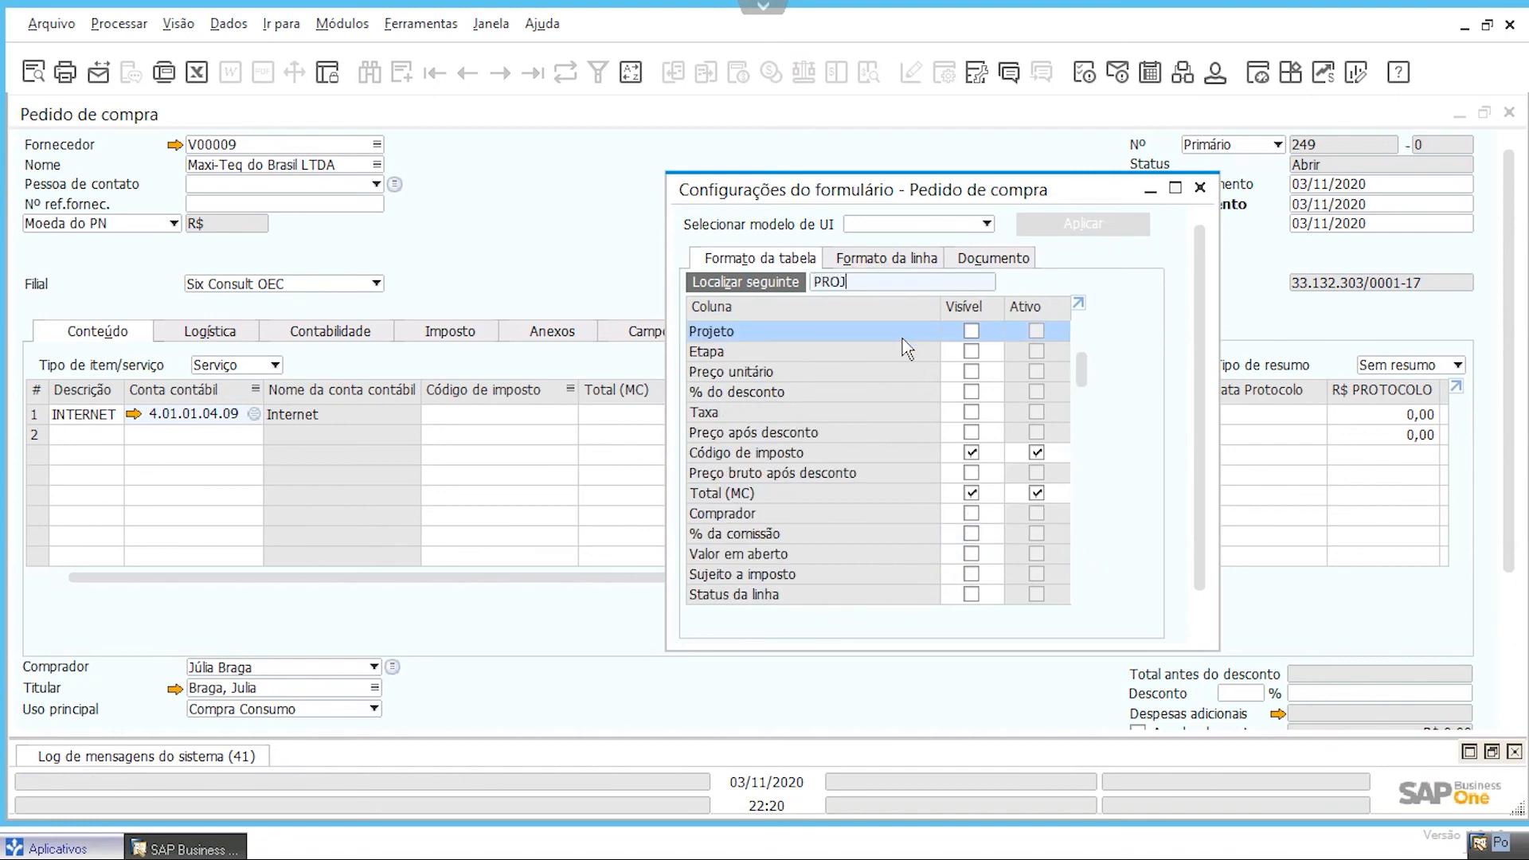
{"action": "left_click", "coordinate": [971, 331]}
{"action": "scroll", "coordinate": [1205, 614], "scroll_direction": "down", "scroll_amount": 1}
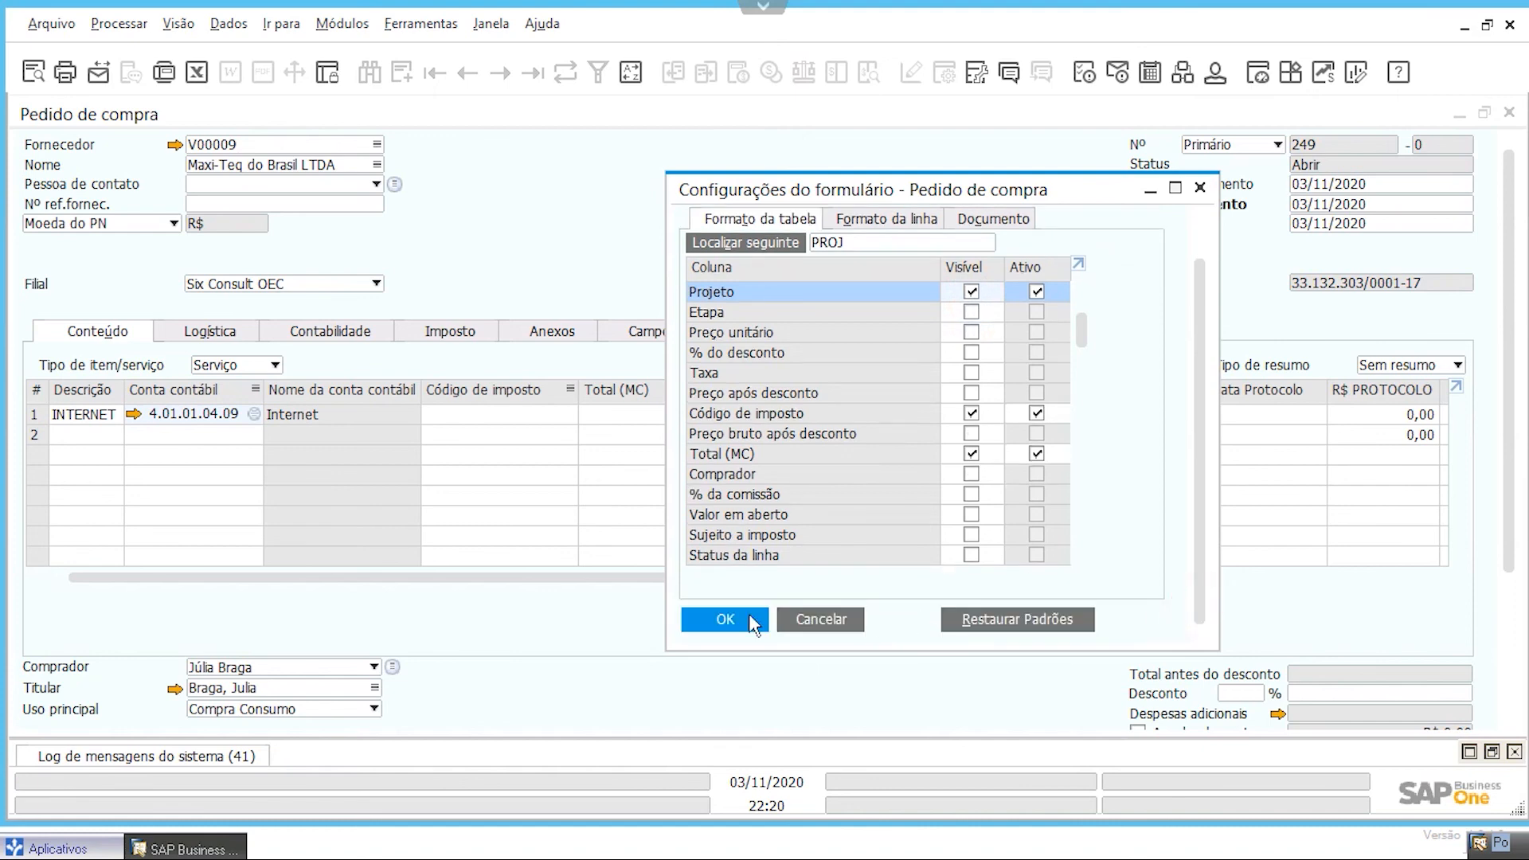
{"action": "left_click", "coordinate": [742, 613]}
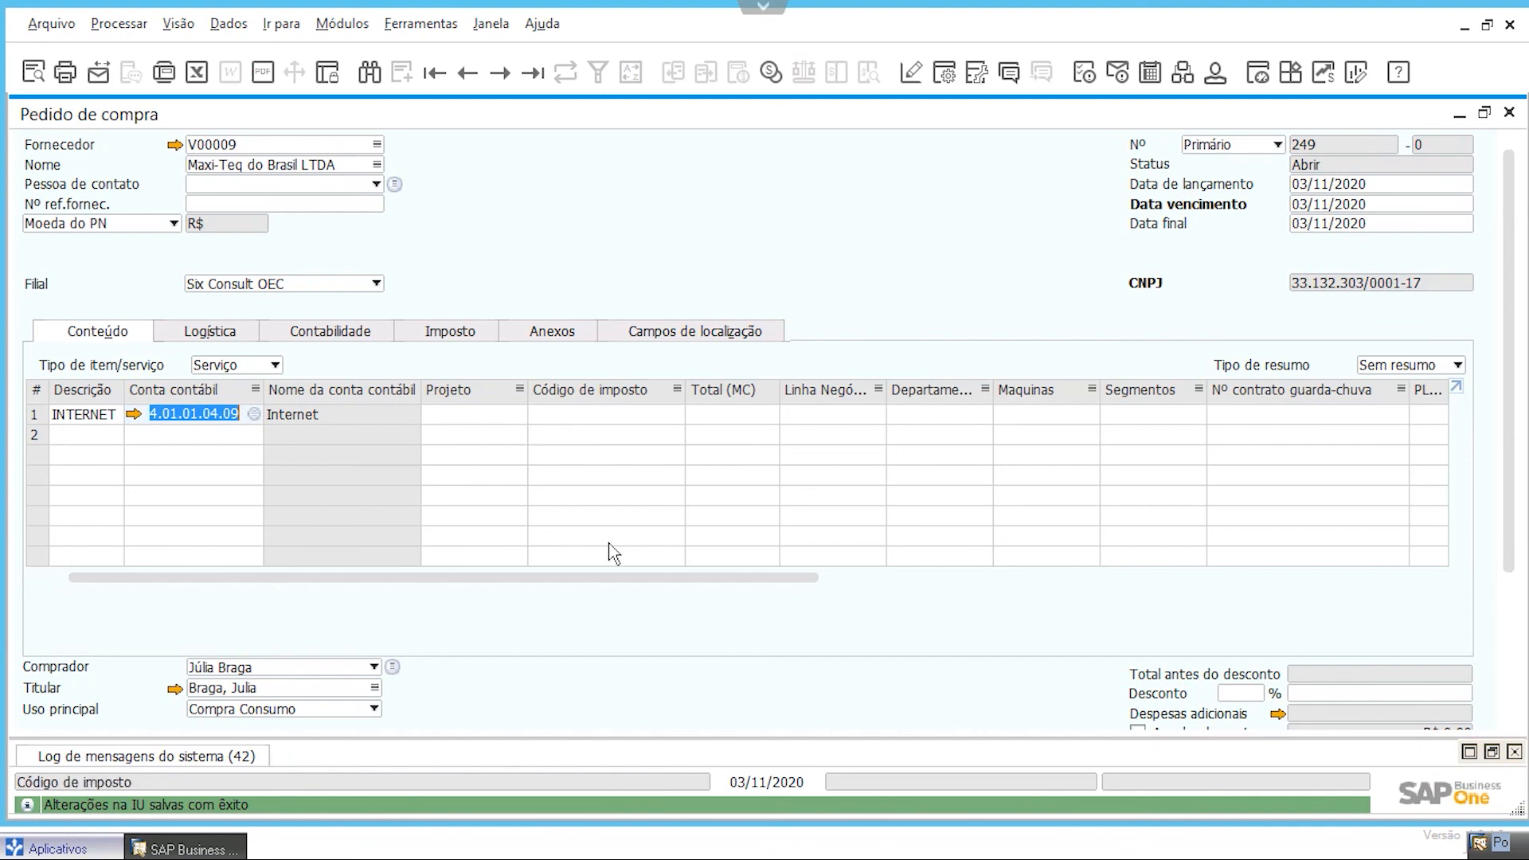
Assign the ADMIN (Administrativo) distribution rule to the INTERNET line's Departamentos dimension
{"action": "left_click", "coordinate": [930, 412]}
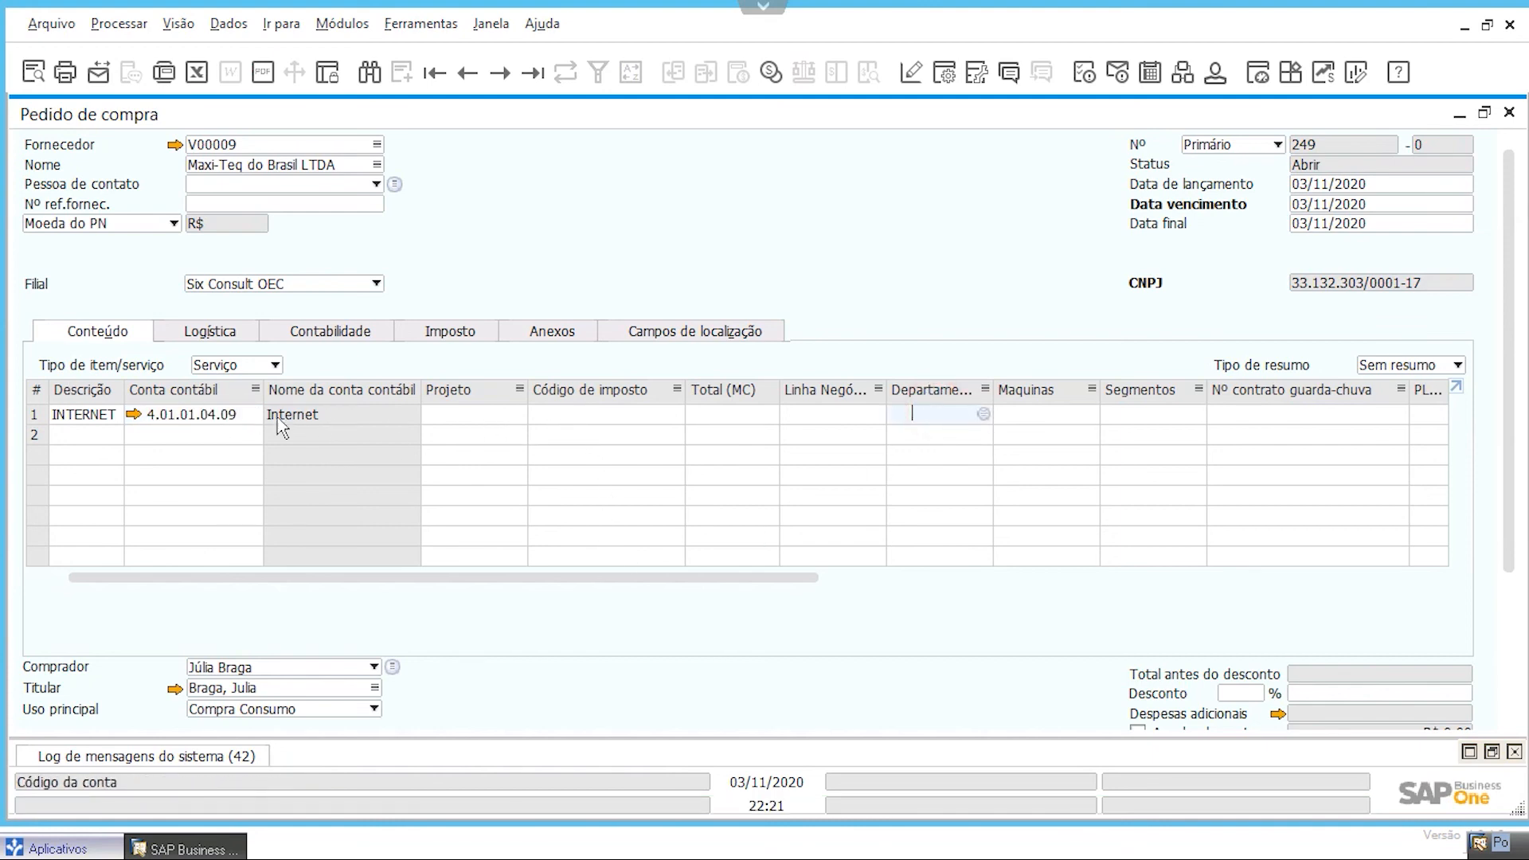
{"action": "left_click", "coordinate": [983, 414]}
{"action": "left_click", "coordinate": [718, 555]}
{"action": "left_click", "coordinate": [983, 415]}
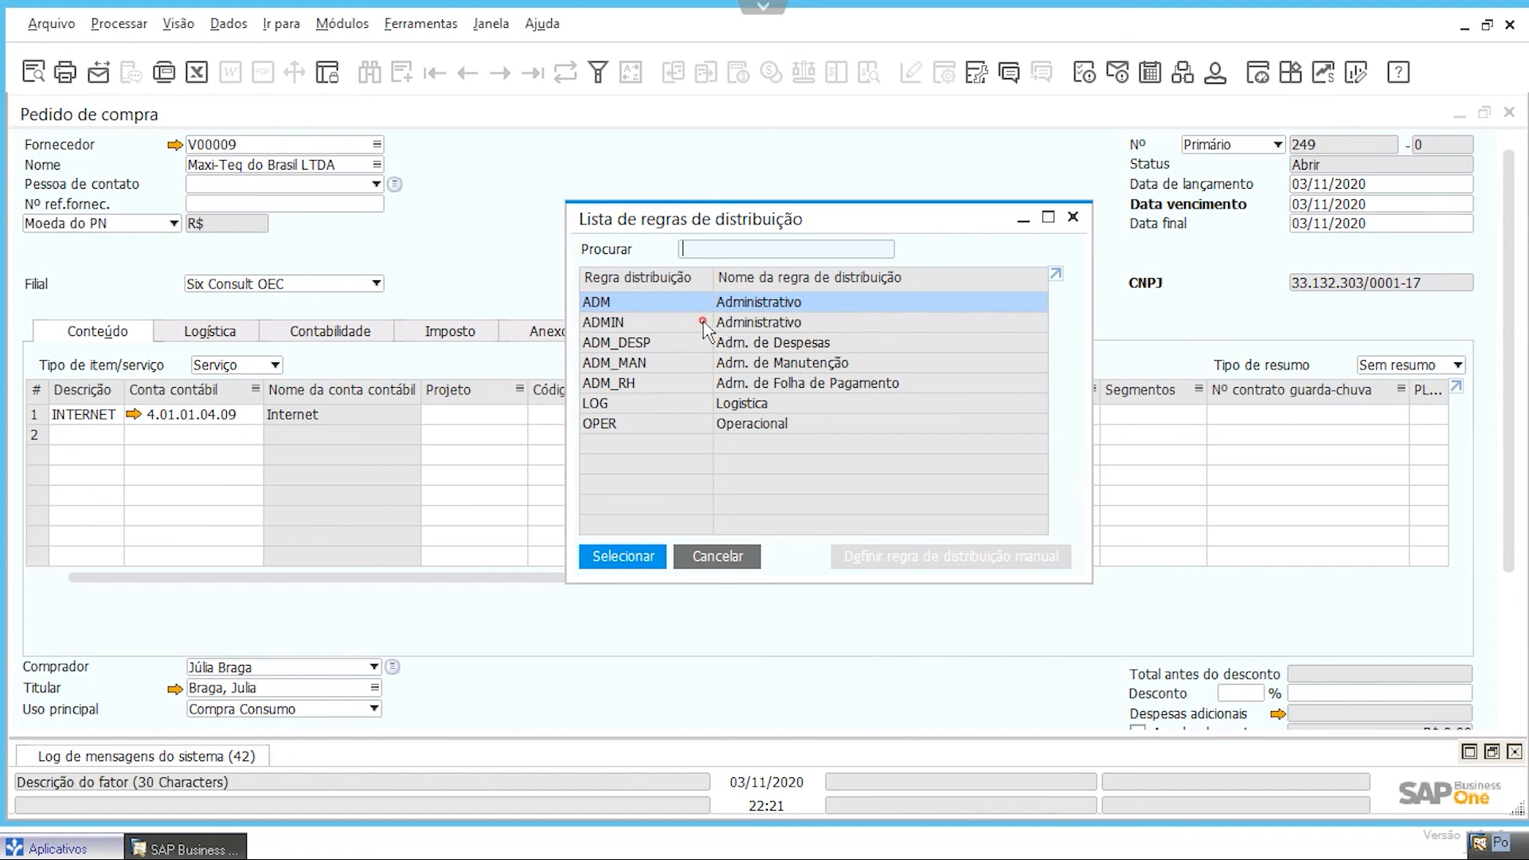
{"action": "left_click", "coordinate": [796, 320]}
{"action": "left_click", "coordinate": [628, 550]}
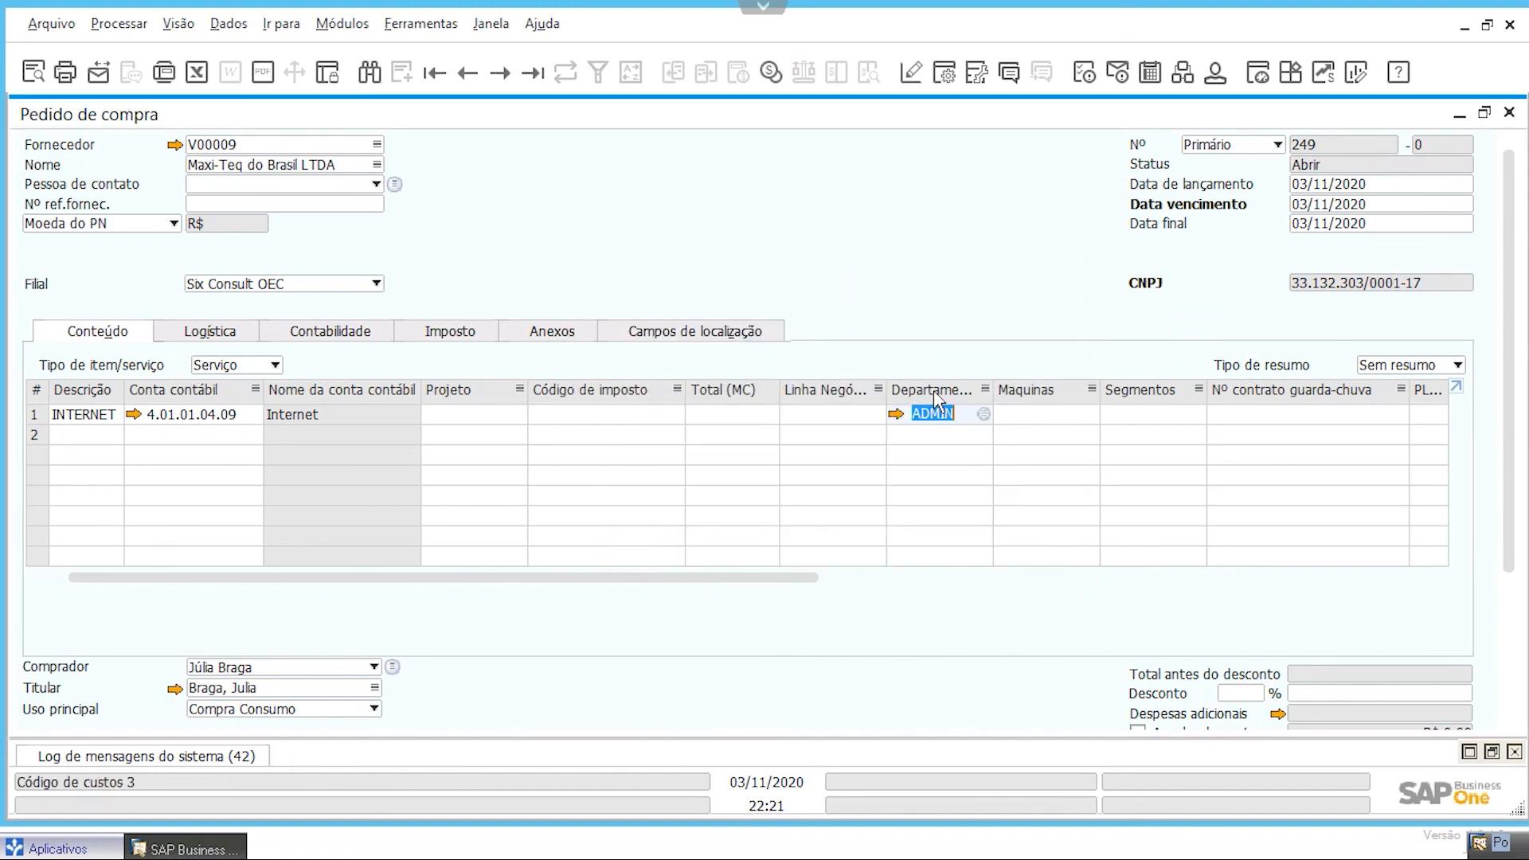
Assign MAQ001 (Aspirador 330) as the INTERNET line's Maquinas dimension and CAR (LAVA CAR) as its Segmentos dimension
{"action": "left_click", "coordinate": [1053, 407]}
{"action": "left_click", "coordinate": [1092, 414]}
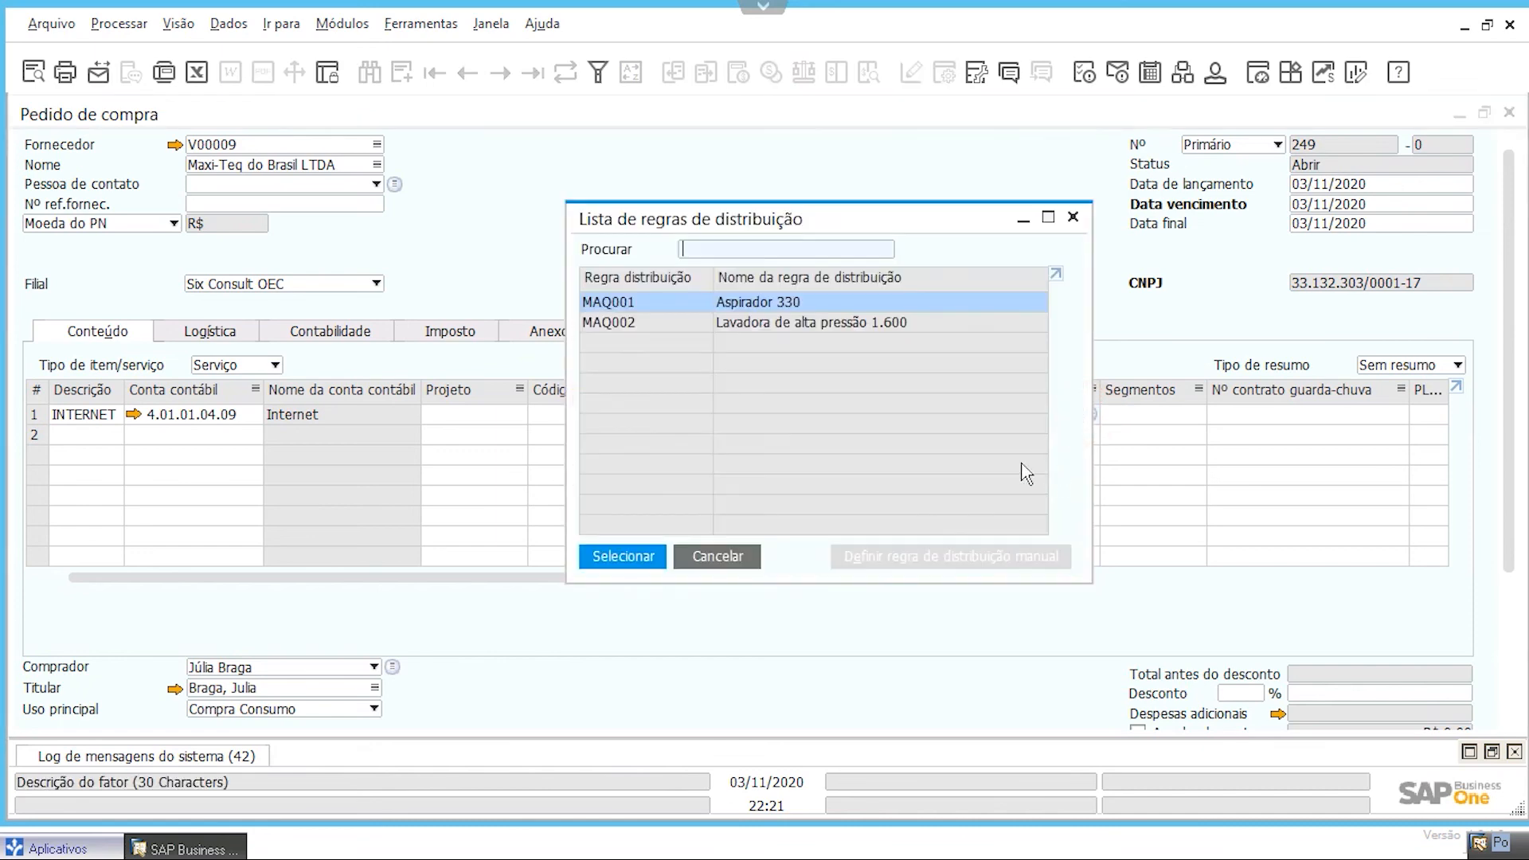
{"action": "left_click", "coordinate": [628, 555]}
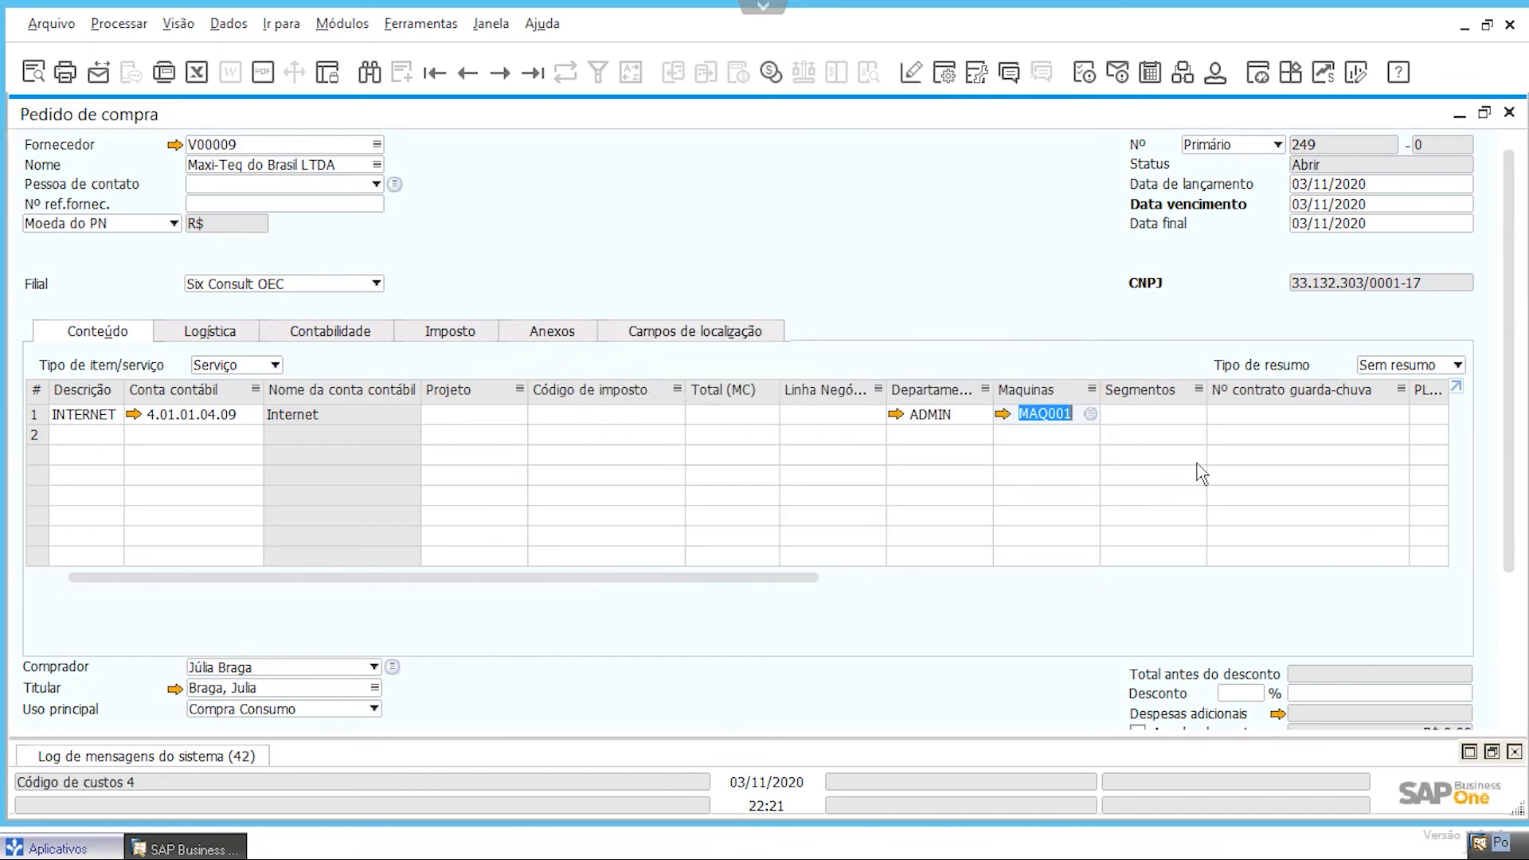
{"action": "left_click", "coordinate": [1166, 414]}
{"action": "left_click", "coordinate": [1196, 414]}
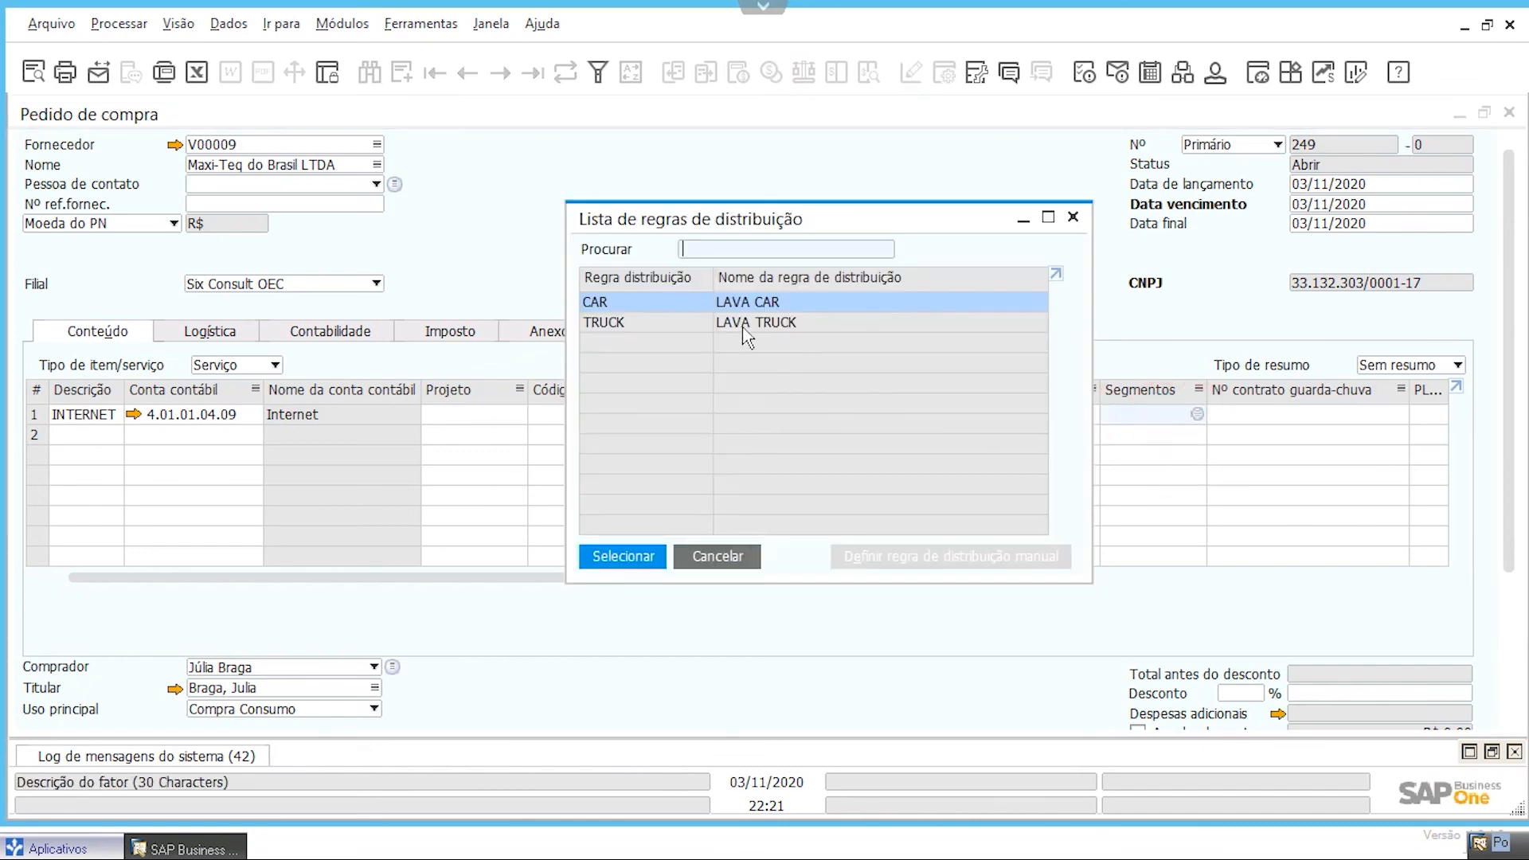
{"action": "left_click", "coordinate": [608, 559]}
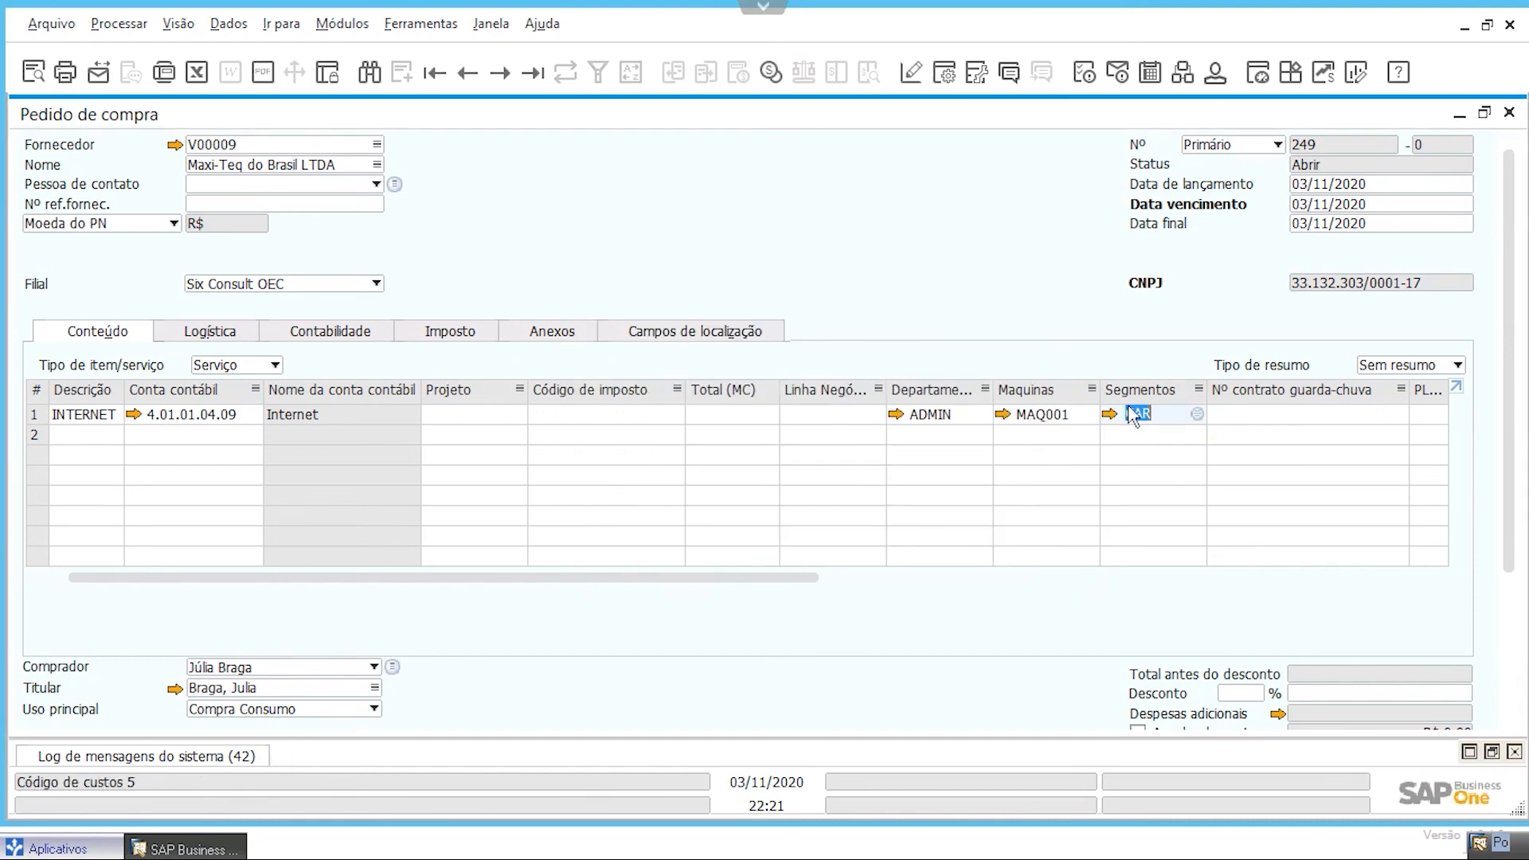
Close the purchase order and discard its unsaved changes
{"action": "left_click", "coordinate": [854, 414]}
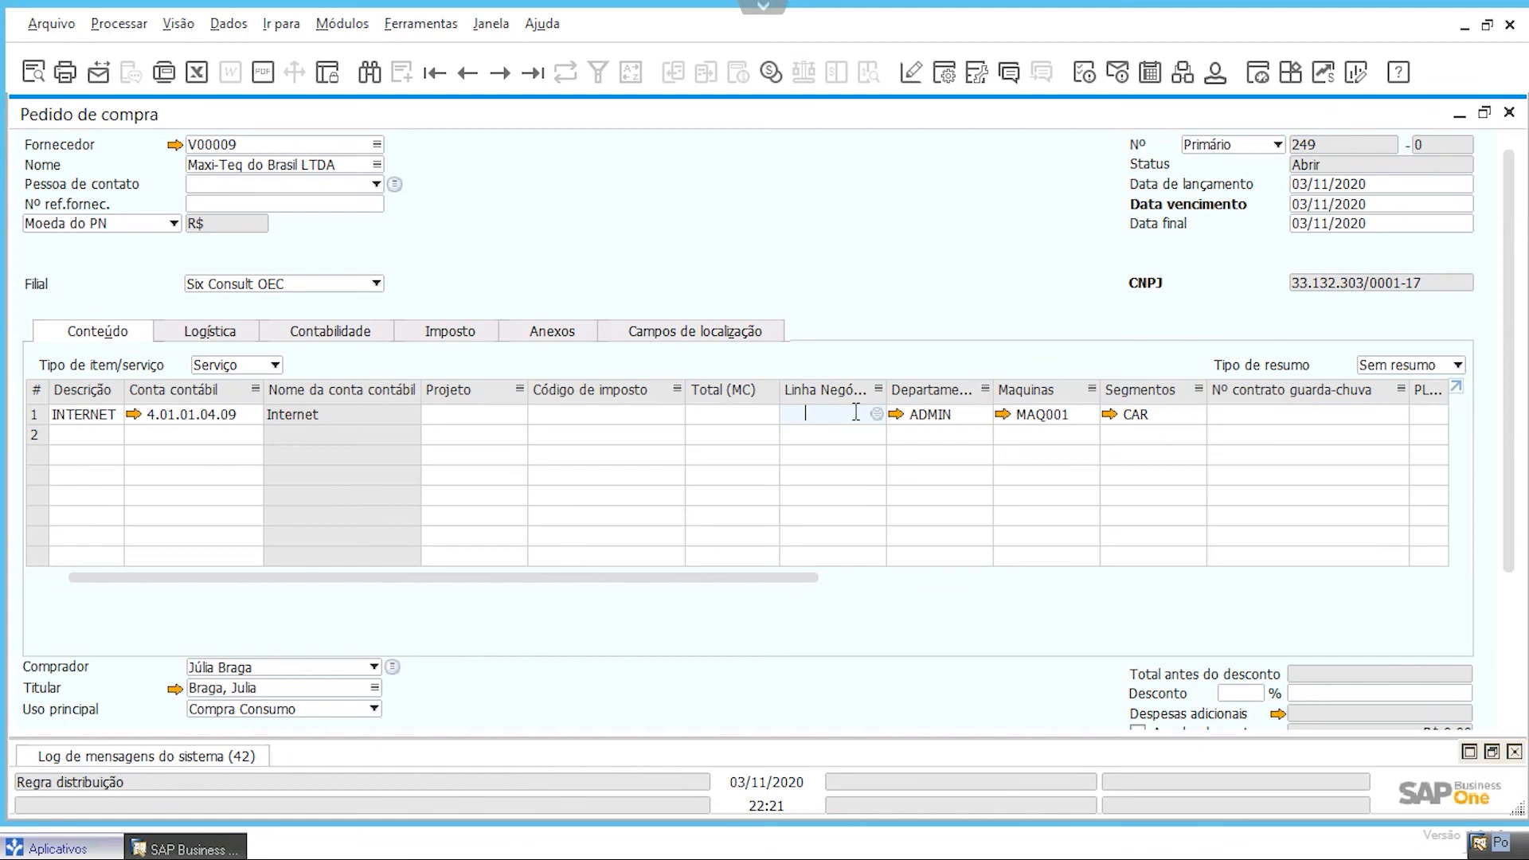
{"action": "left_click_drag", "start_coordinate": [871, 126], "coordinate": [870, 143]}
{"action": "left_click", "coordinate": [1496, 136]}
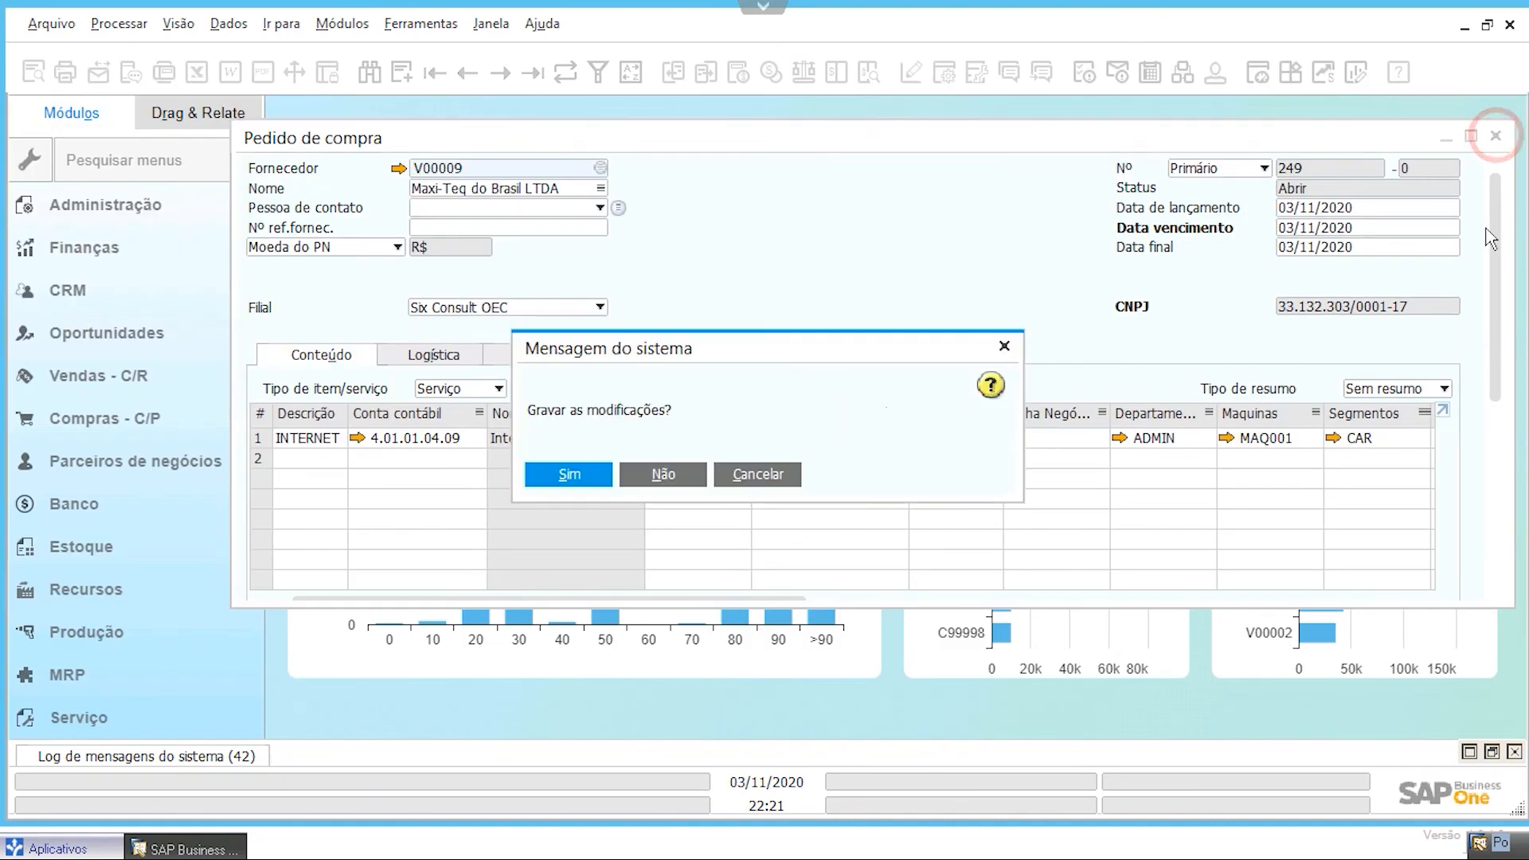
{"action": "left_click", "coordinate": [664, 475]}
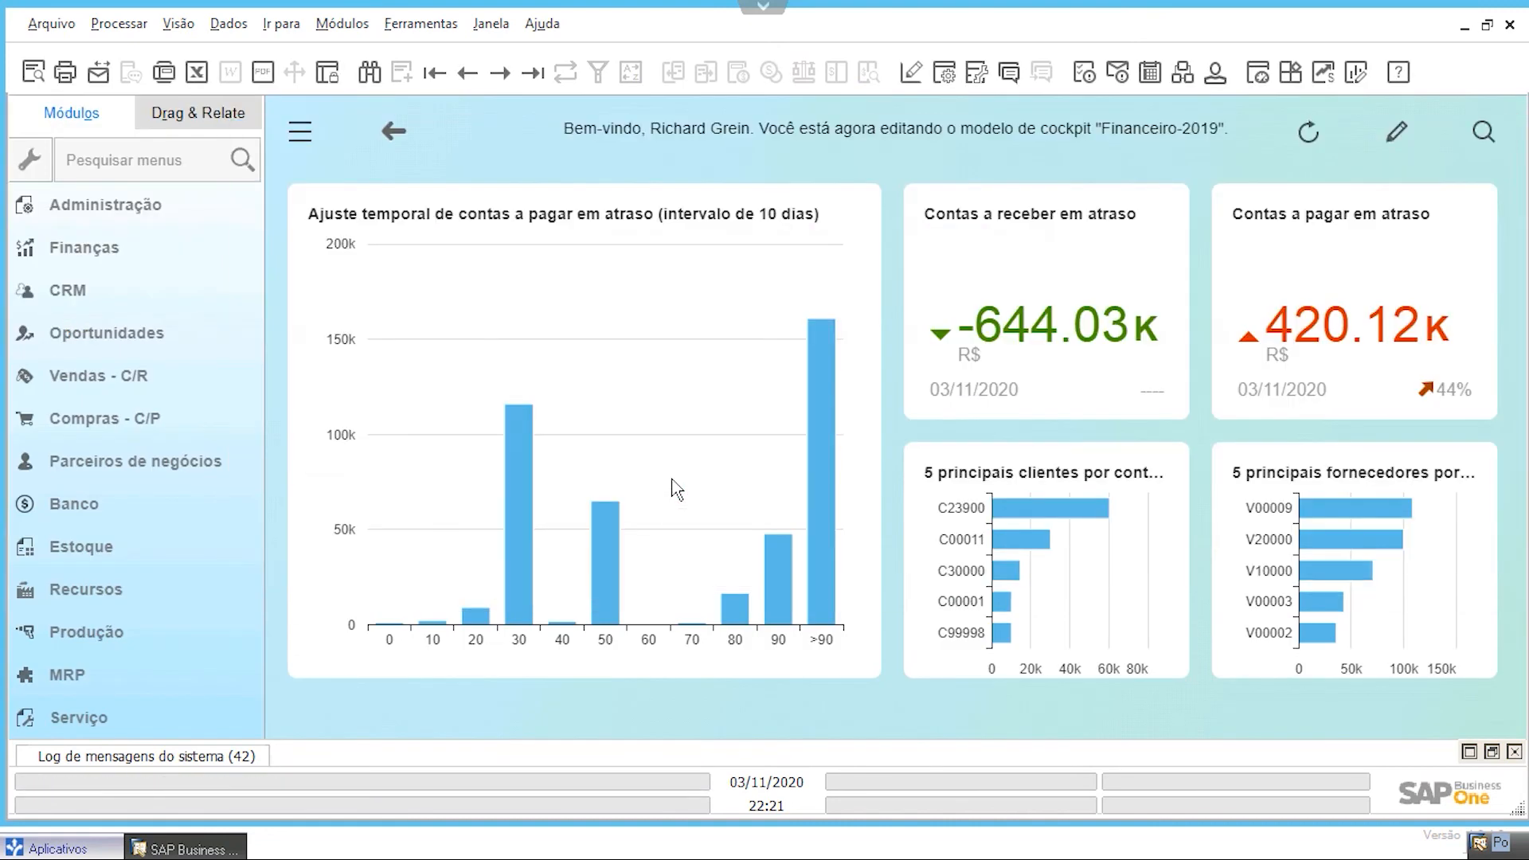